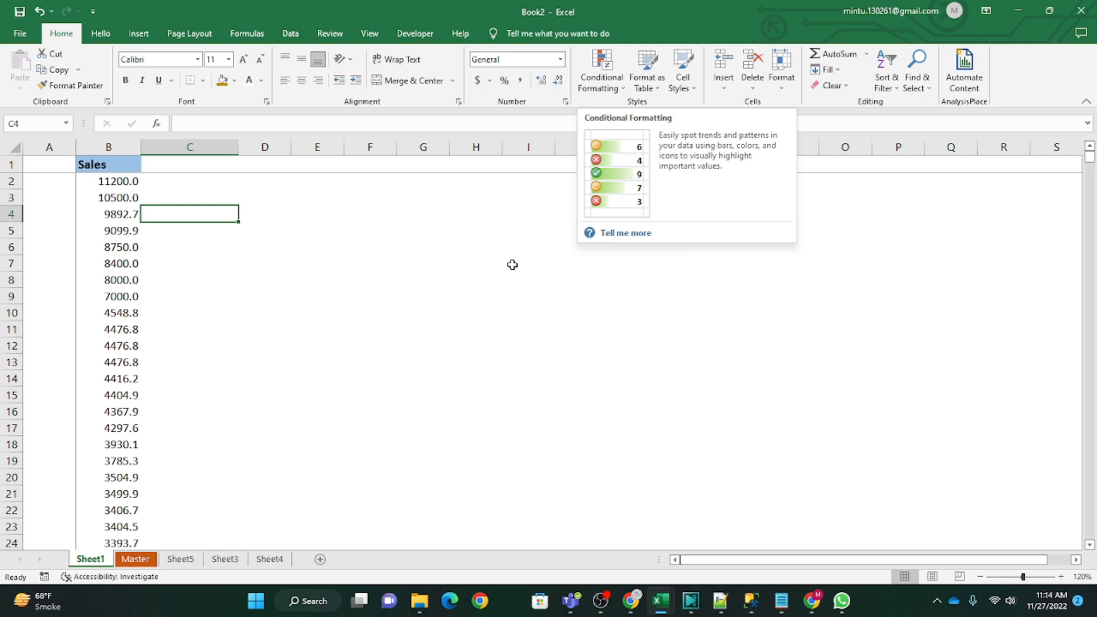
left_click(371, 244)
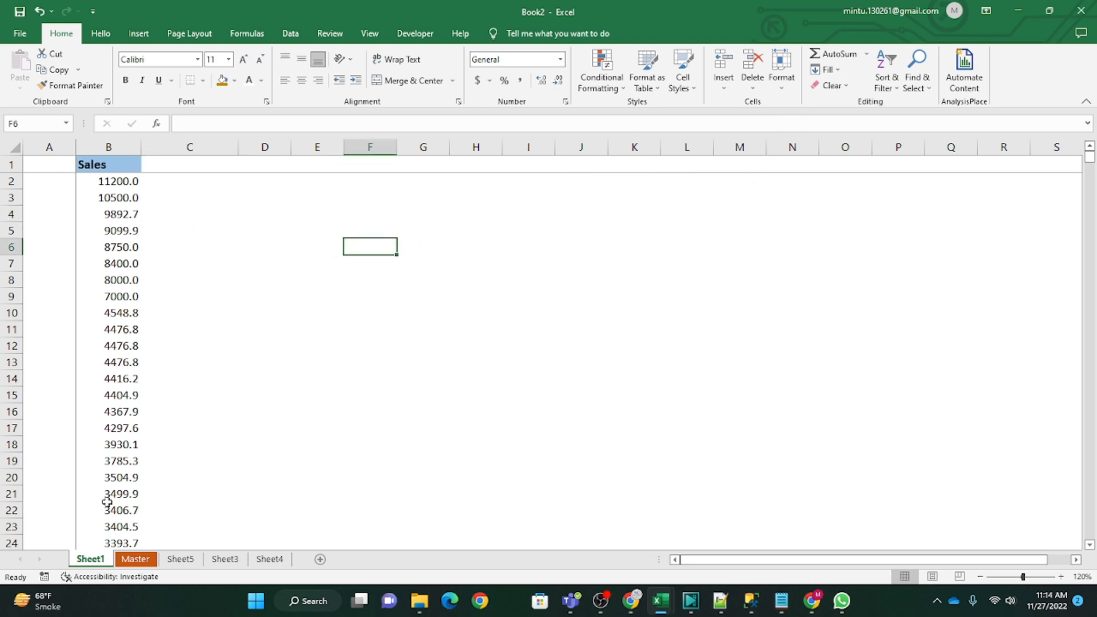
left_click(231, 391)
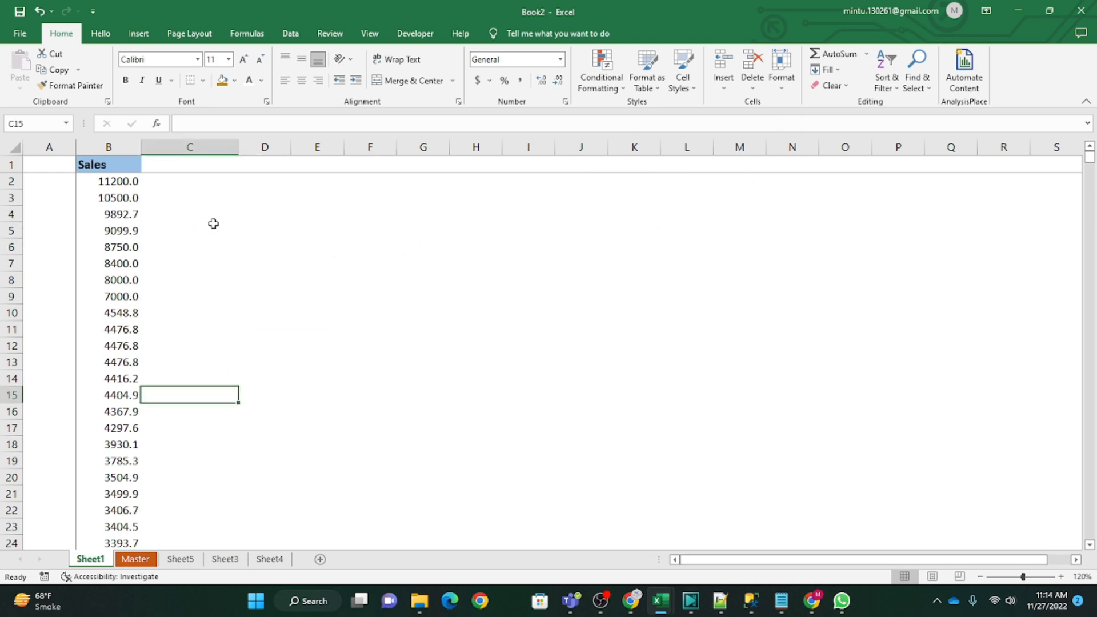
left_click(623, 87)
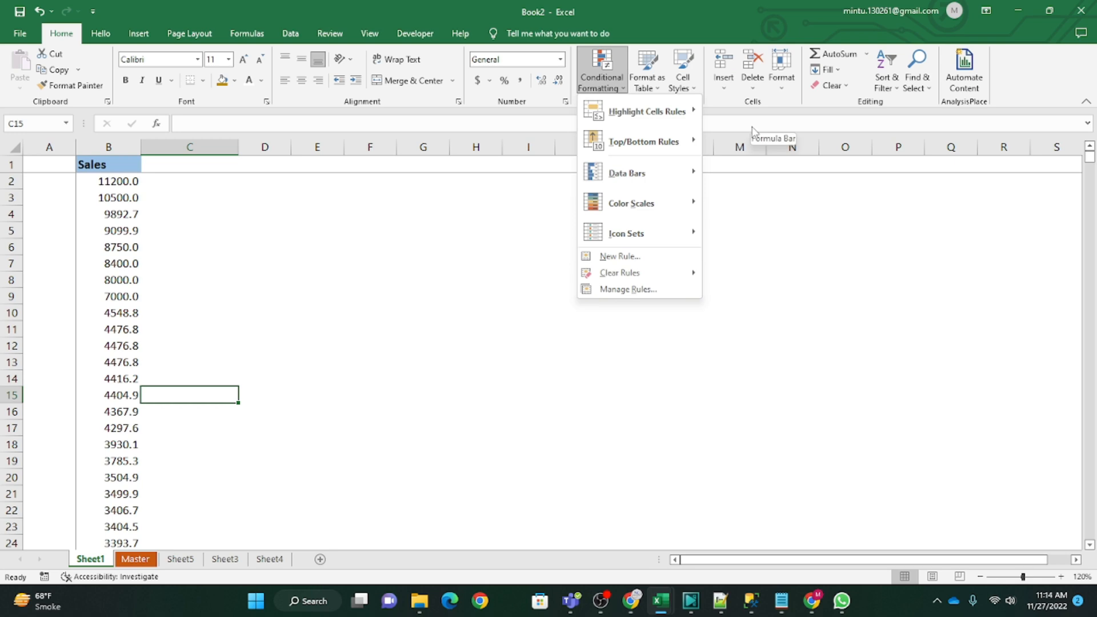
mouse_move(667, 116)
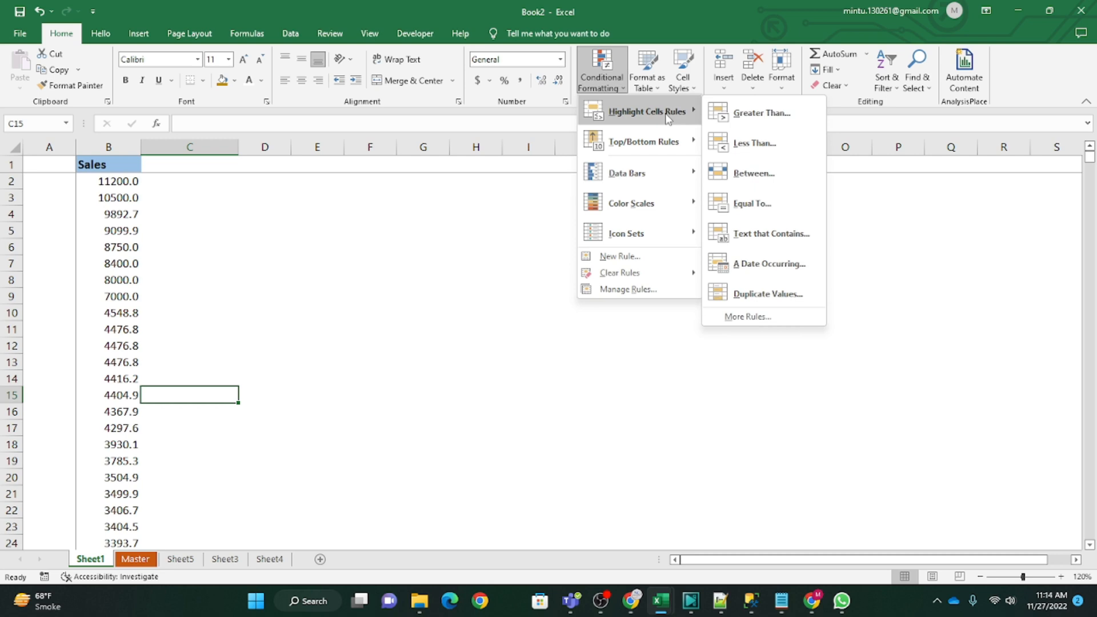
left_click(144, 566)
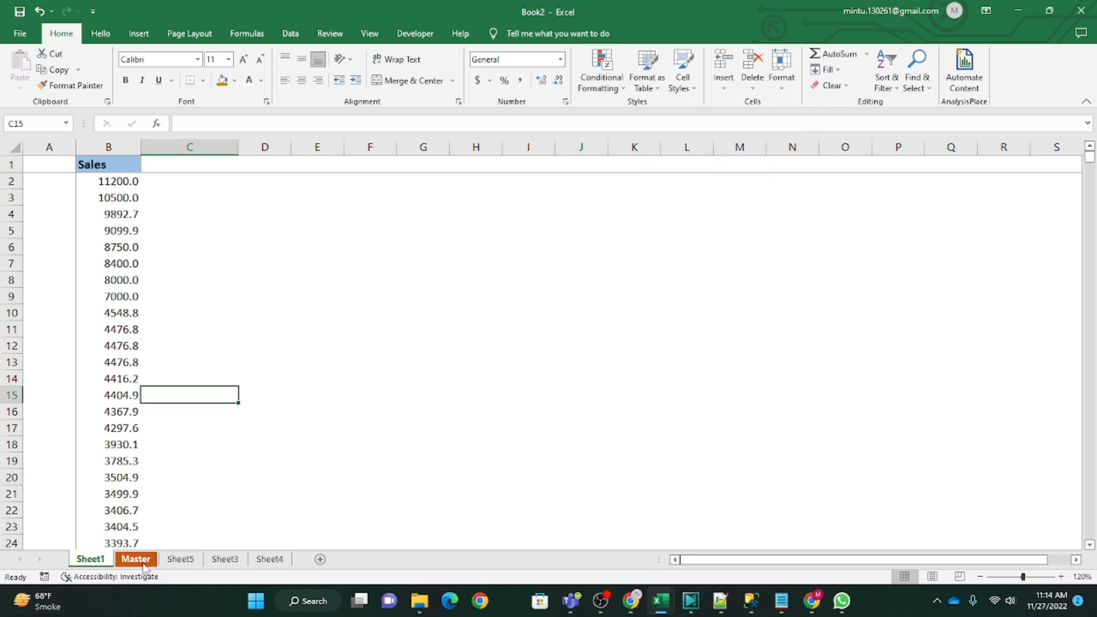
left_click(122, 296)
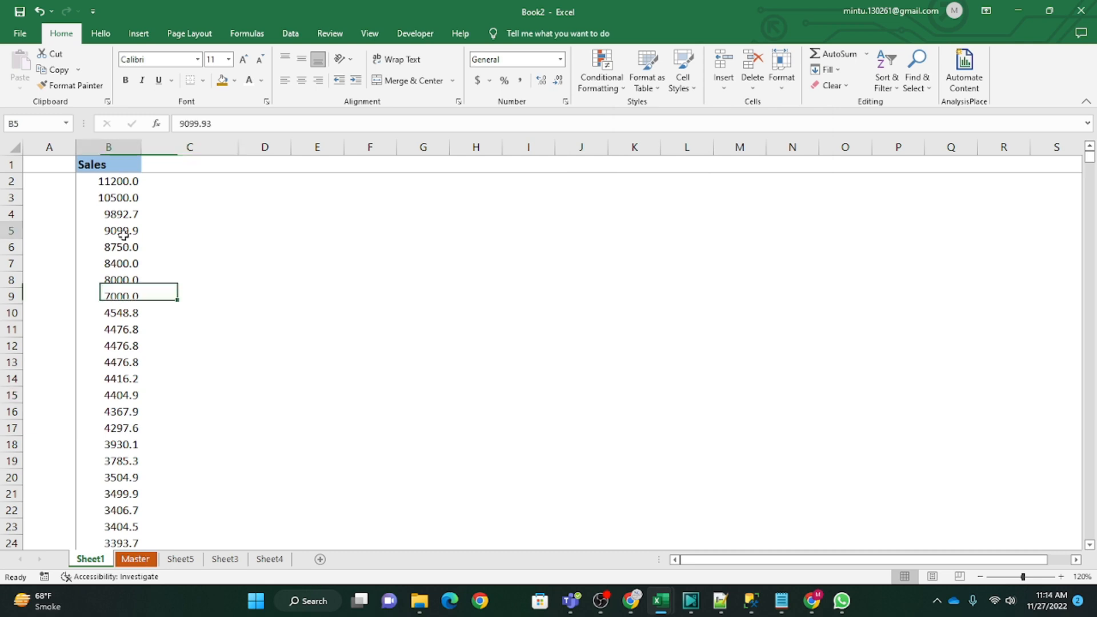
left_click(123, 231)
left_click(124, 330)
left_click(122, 197)
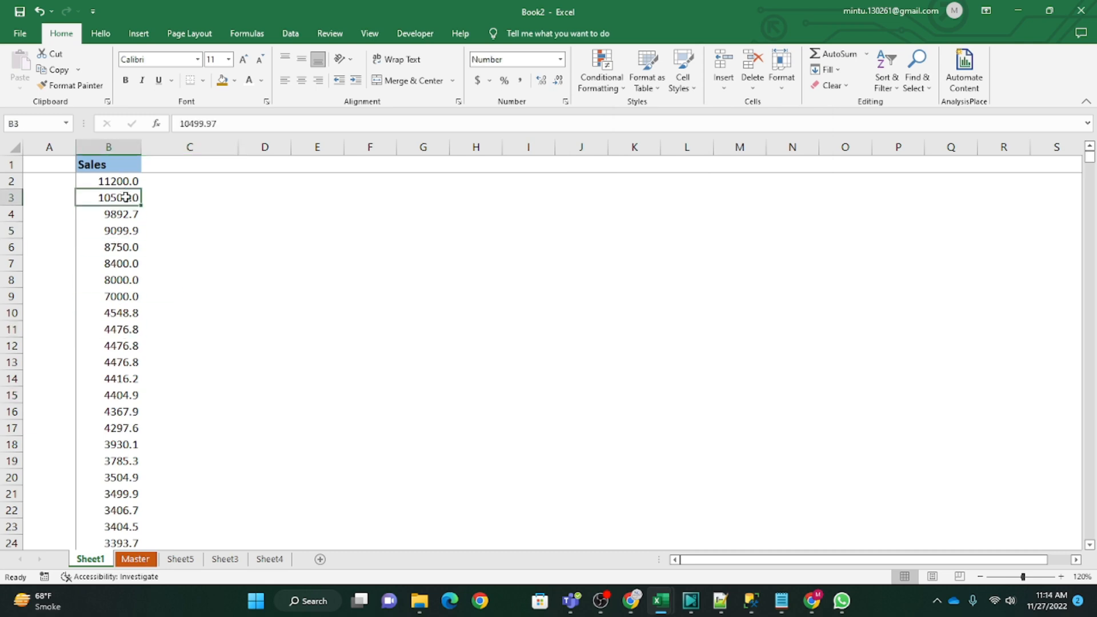
left_click(98, 162)
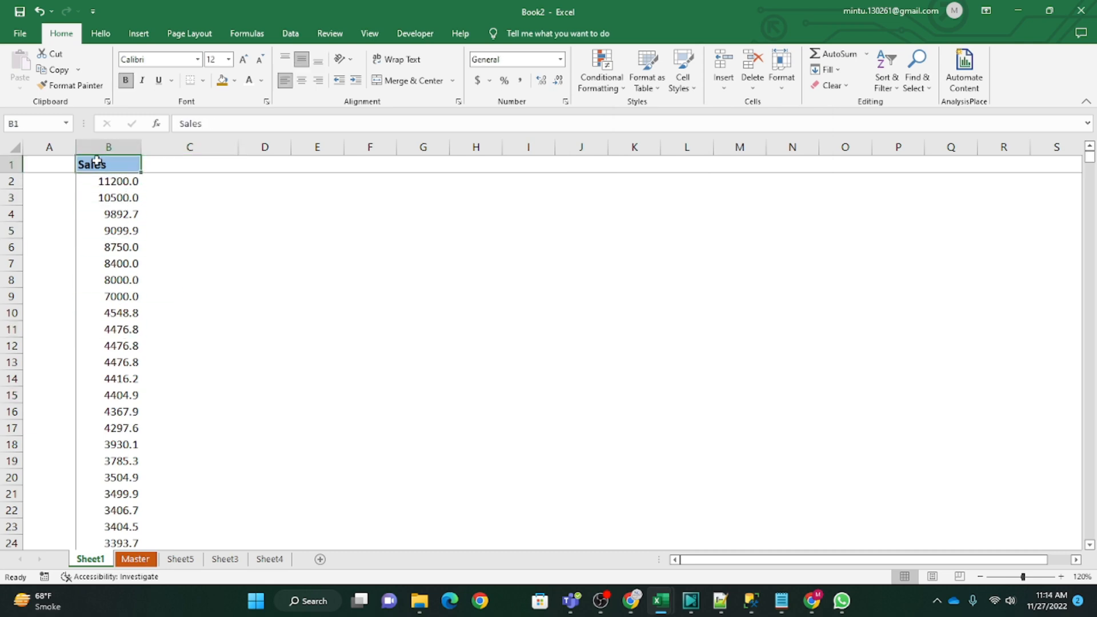
left_click(118, 228)
left_click(117, 165)
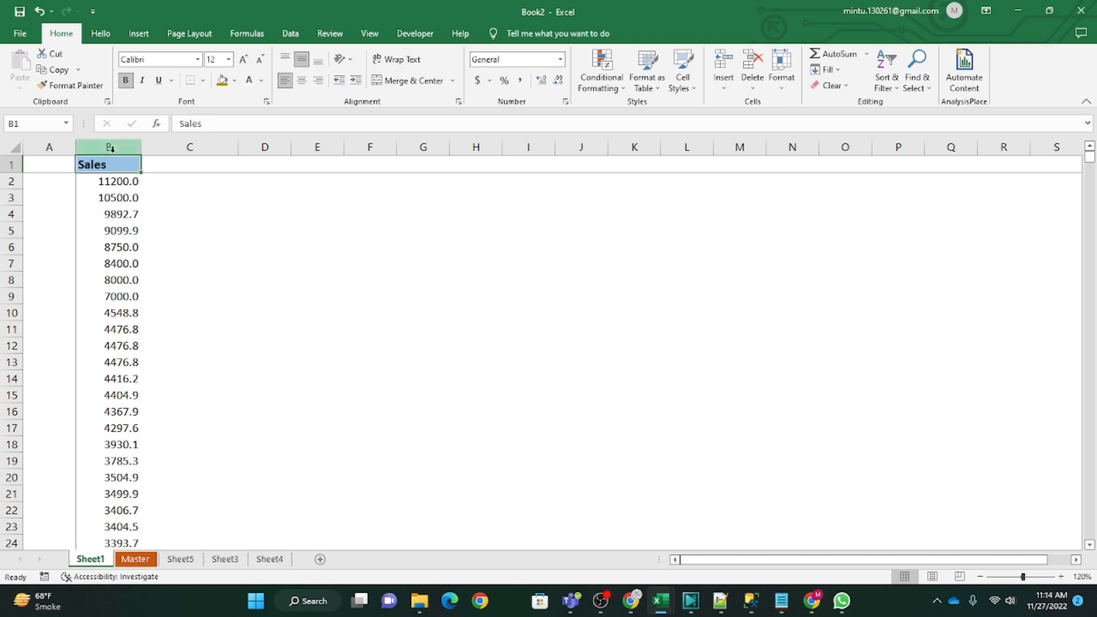
Step: Start a Greater Than highlight rule on the whole Sales column, keeping the dialog clear of the data
left_click(111, 148)
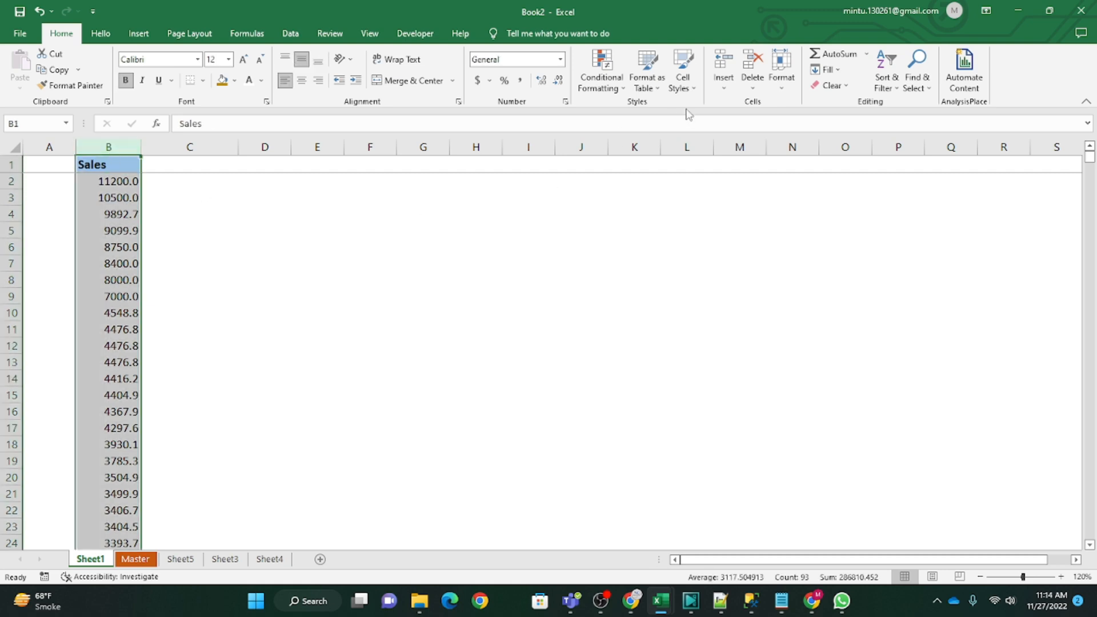
left_click(601, 73)
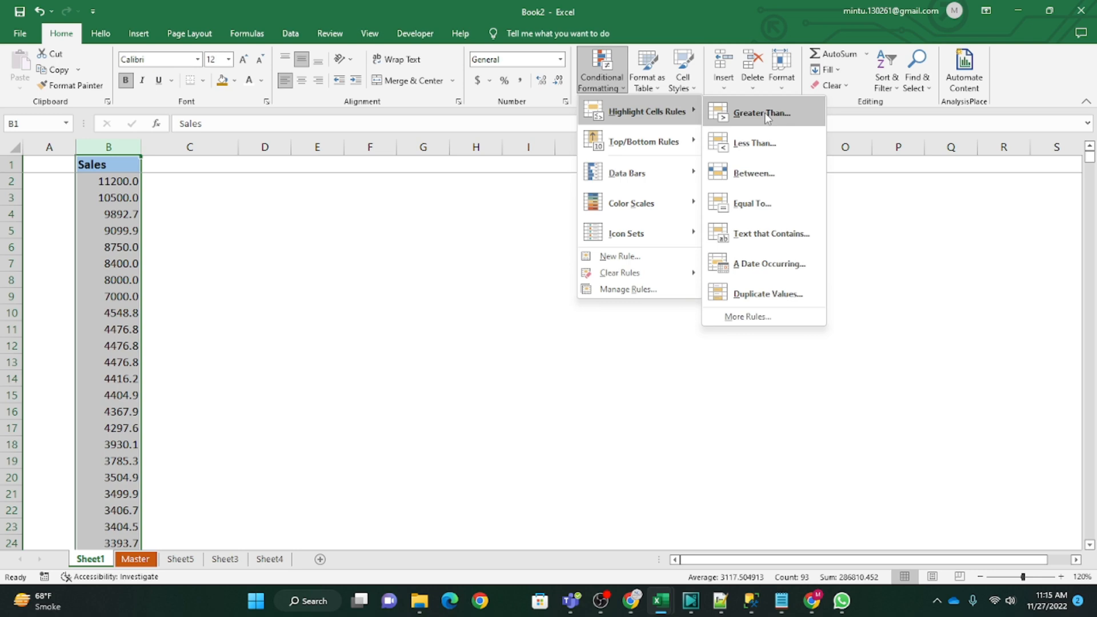
left_click(765, 115)
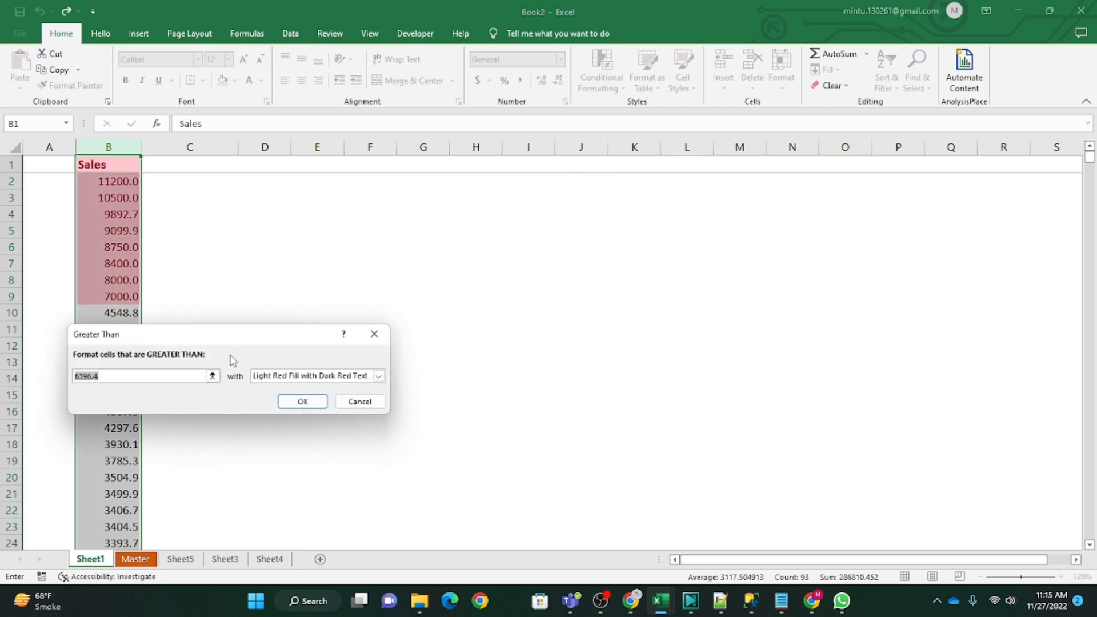
left_click_drag(231, 337, 426, 179)
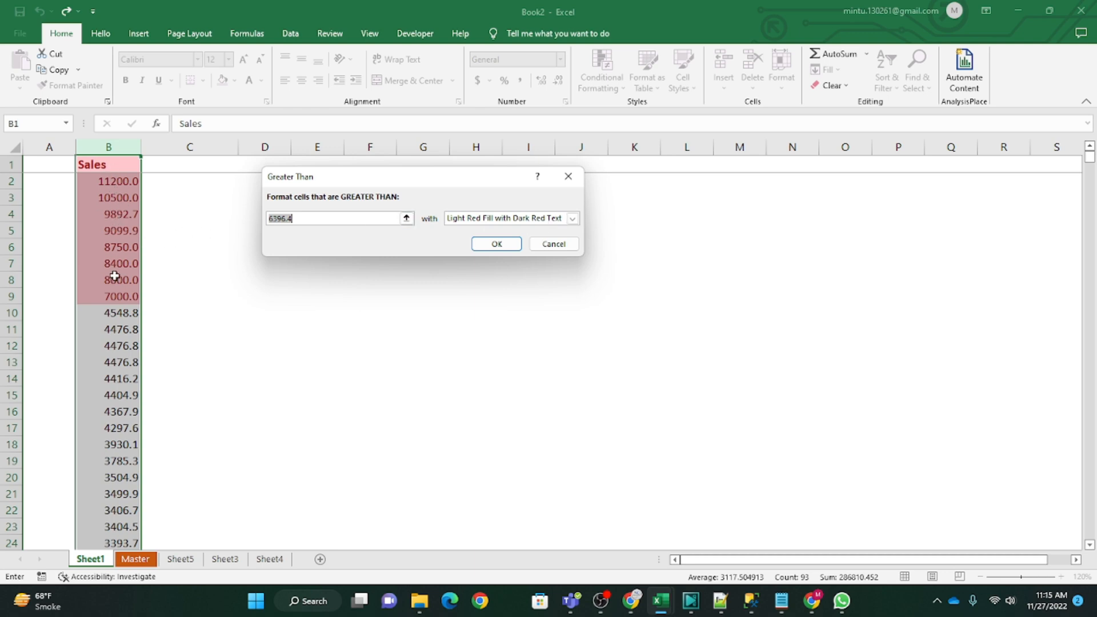
Step: Try the Light Red Fill, Red Text and Red Border formats for the Greater Than rule
left_click(572, 219)
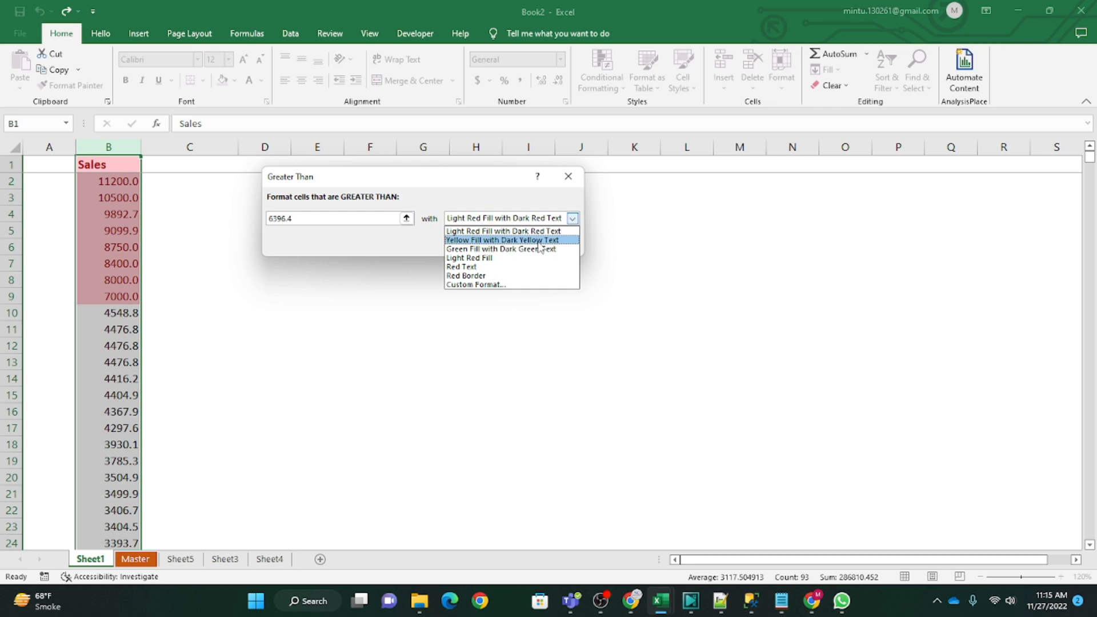
left_click(489, 258)
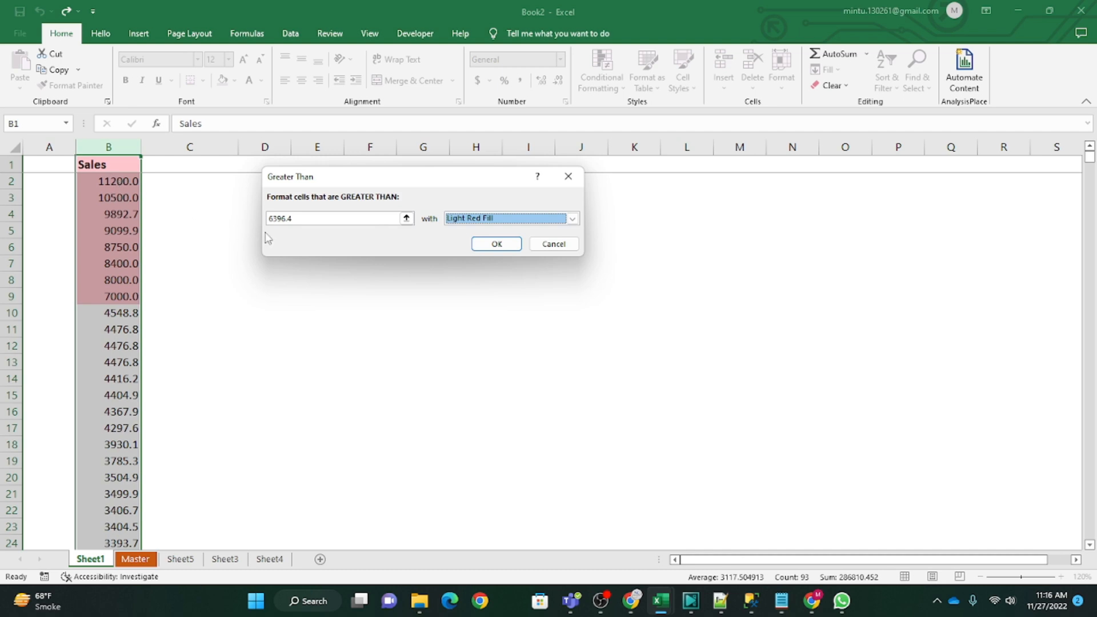
left_click(571, 219)
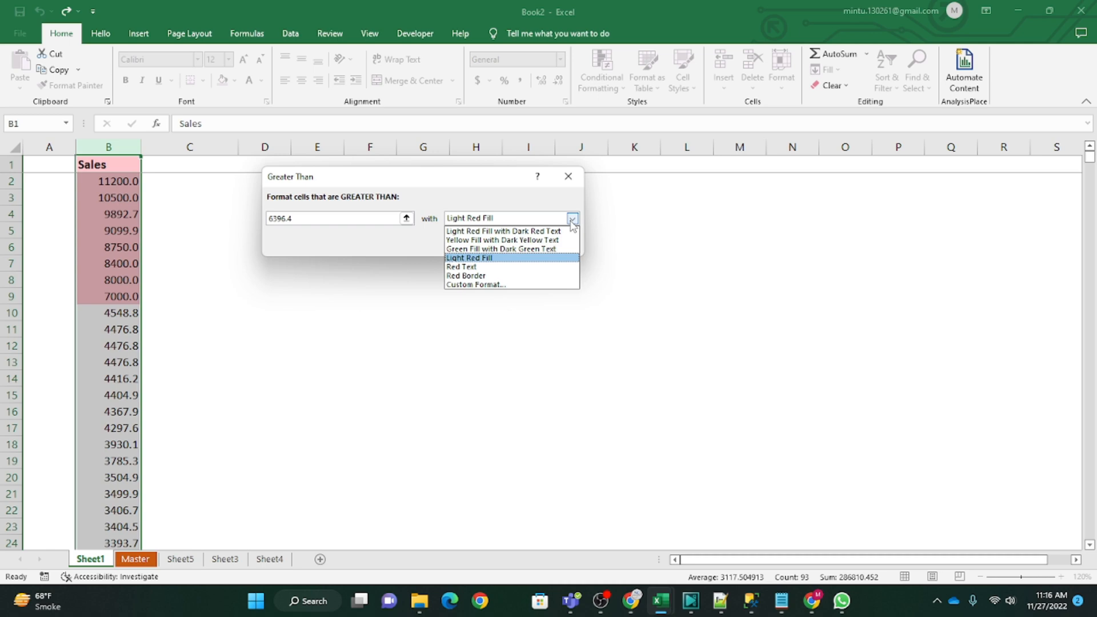
left_click(459, 267)
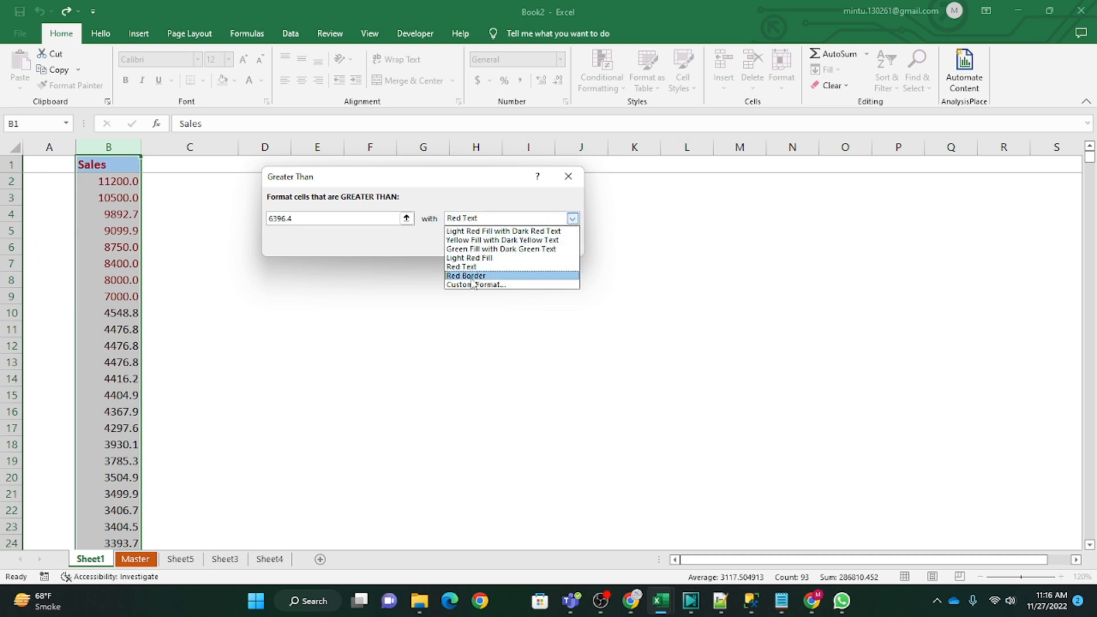
left_click(471, 278)
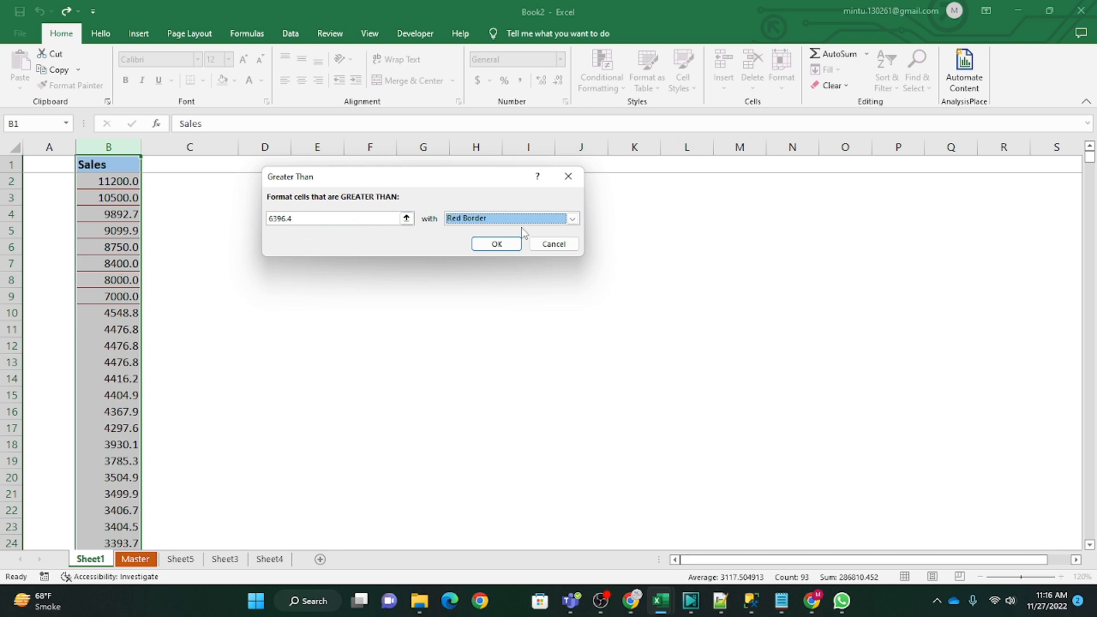
Step: Switch the Greater Than rule to a custom format and go through the font styles up to Bold Italic
left_click(571, 219)
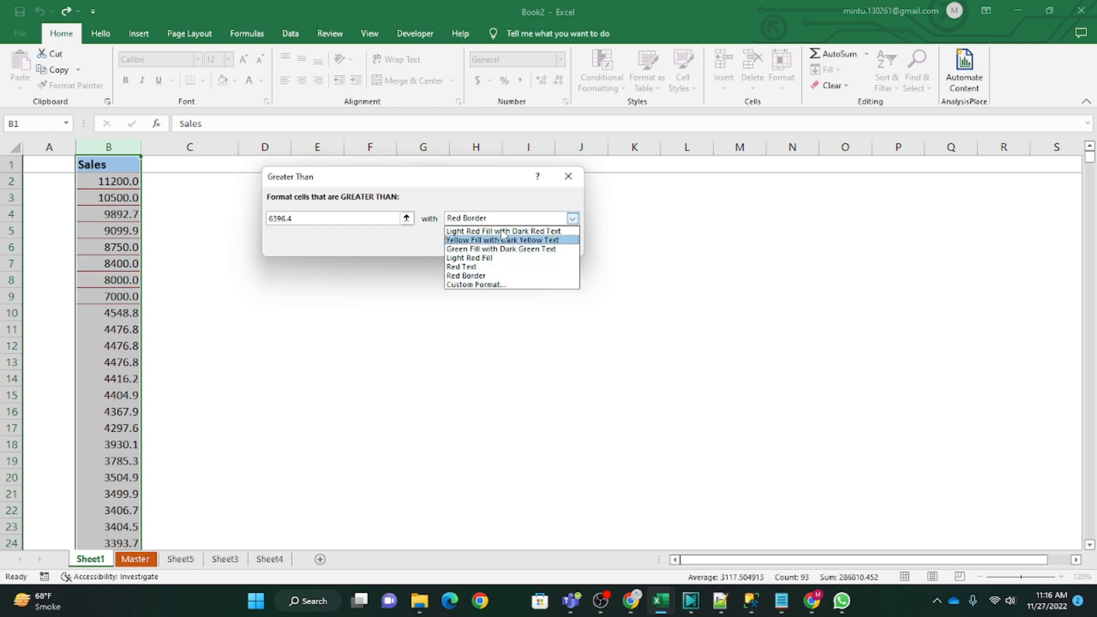
left_click(459, 287)
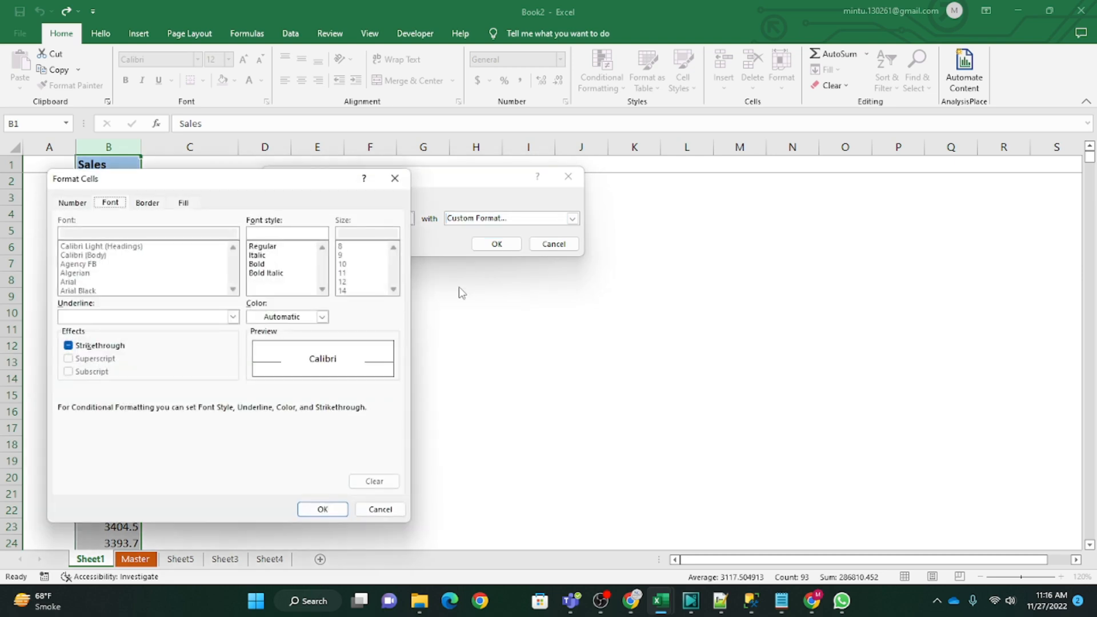
left_click_drag(291, 184, 471, 139)
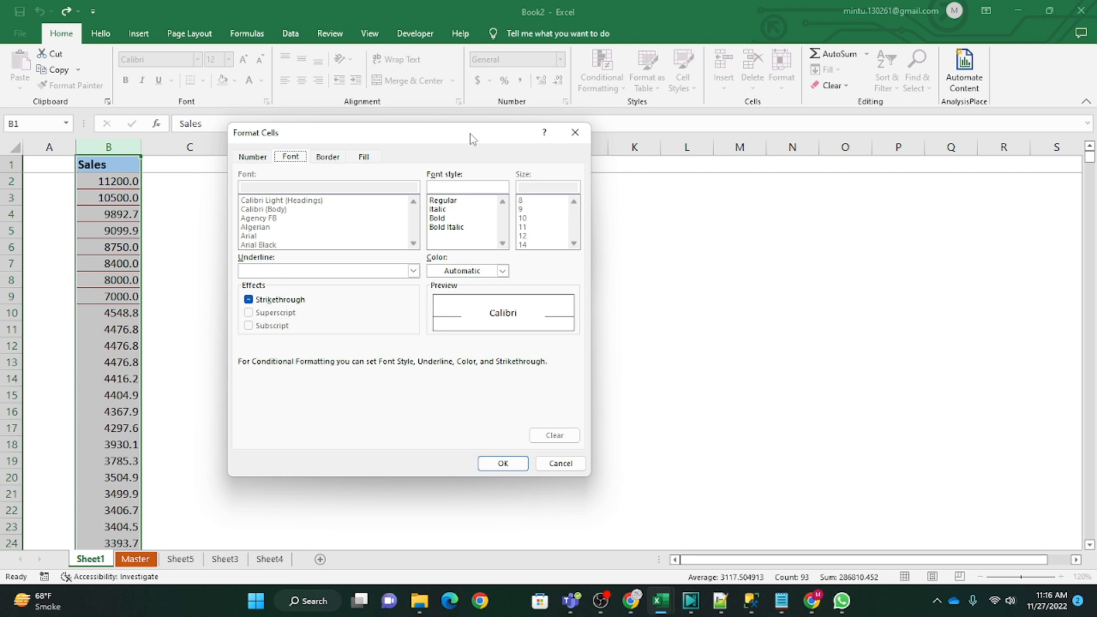
left_click(438, 201)
left_click(438, 209)
left_click(437, 218)
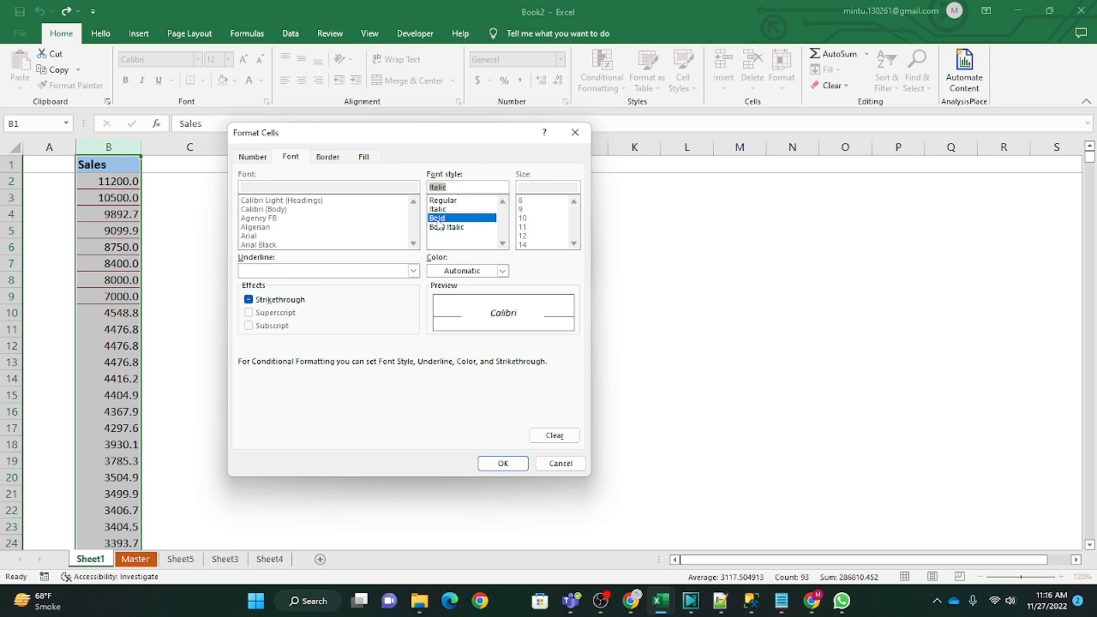
left_click(440, 228)
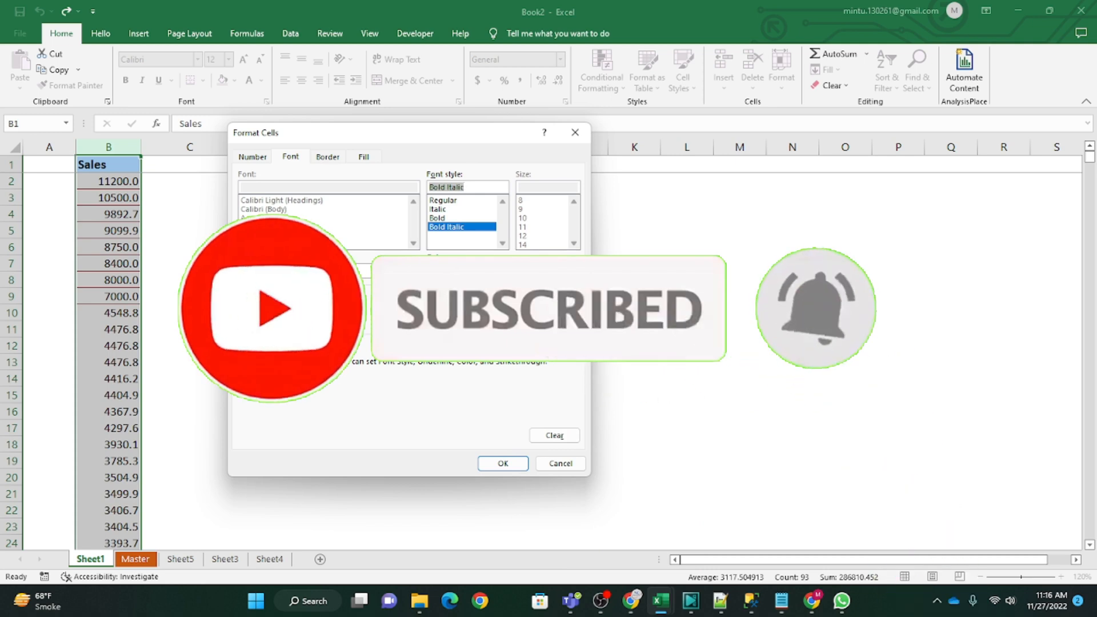
Step: Give the custom format a dark gold font color and set its font style to Regular, trying Bold and Italic first
left_click(495, 271)
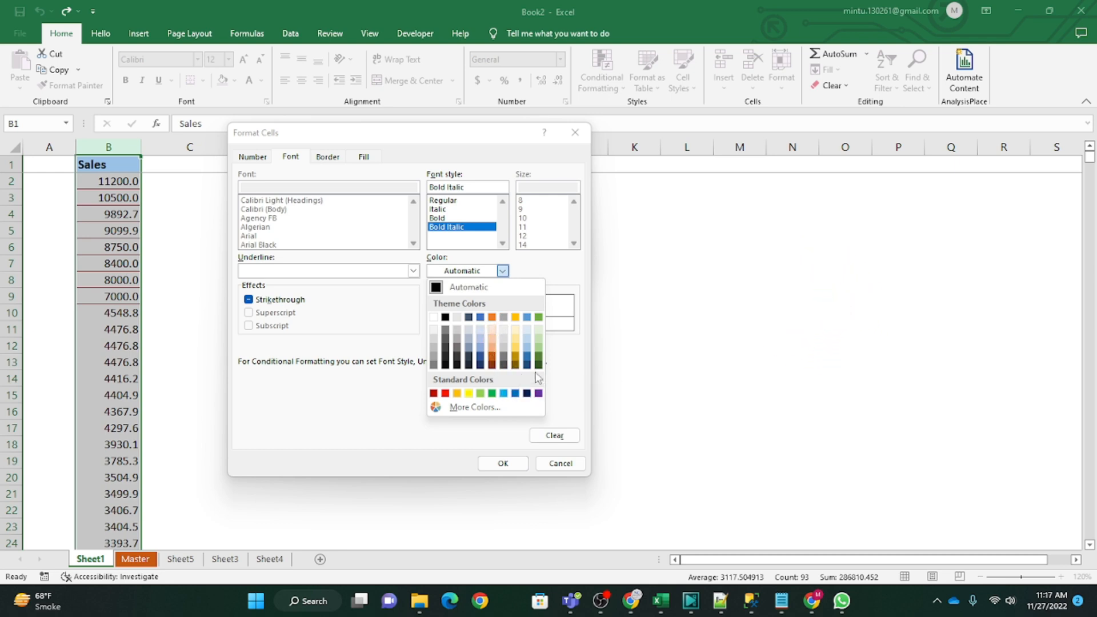
left_click(514, 363)
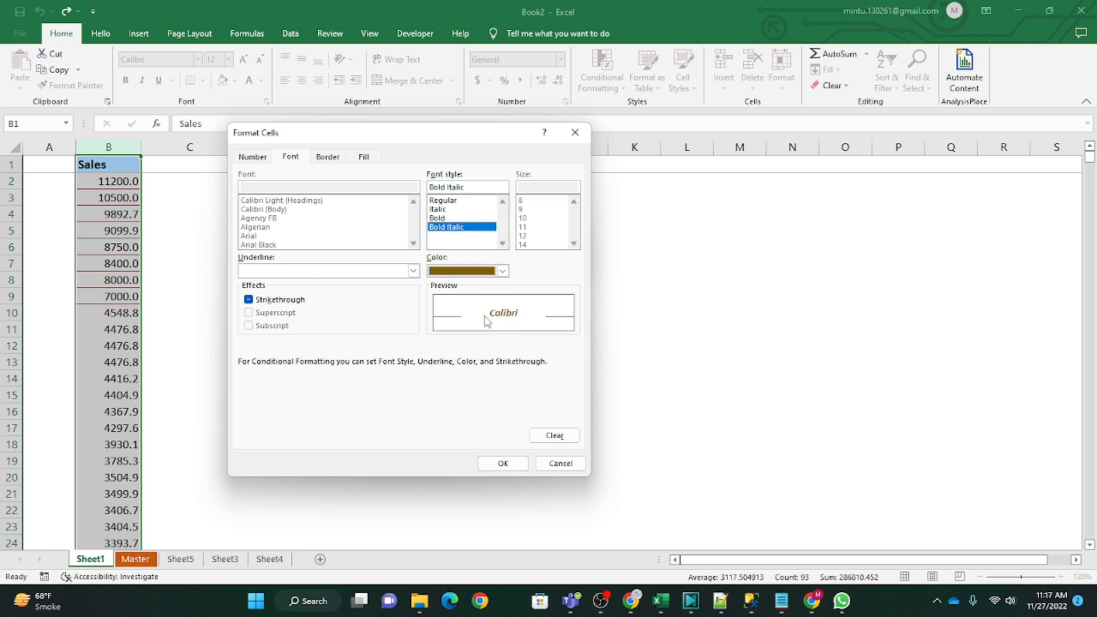
left_click(437, 219)
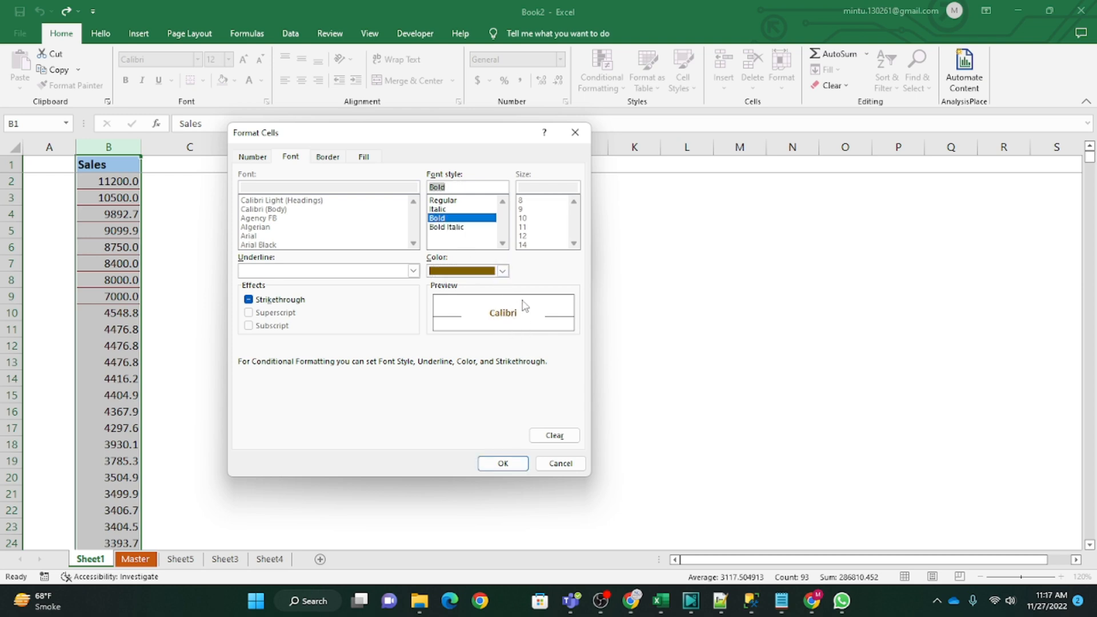
left_click(434, 209)
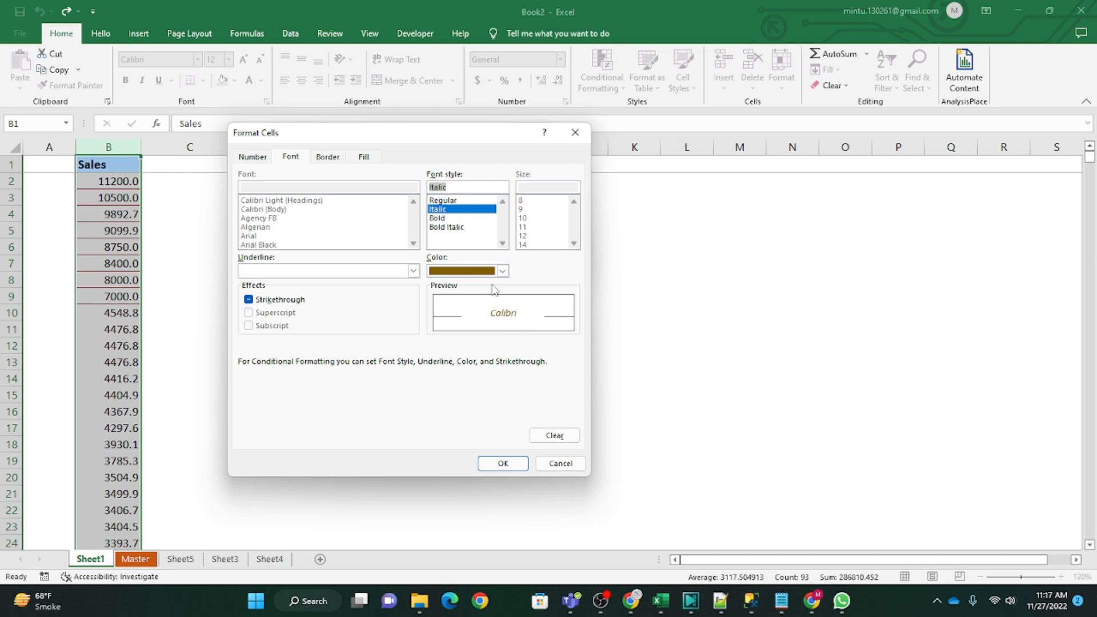
left_click(443, 201)
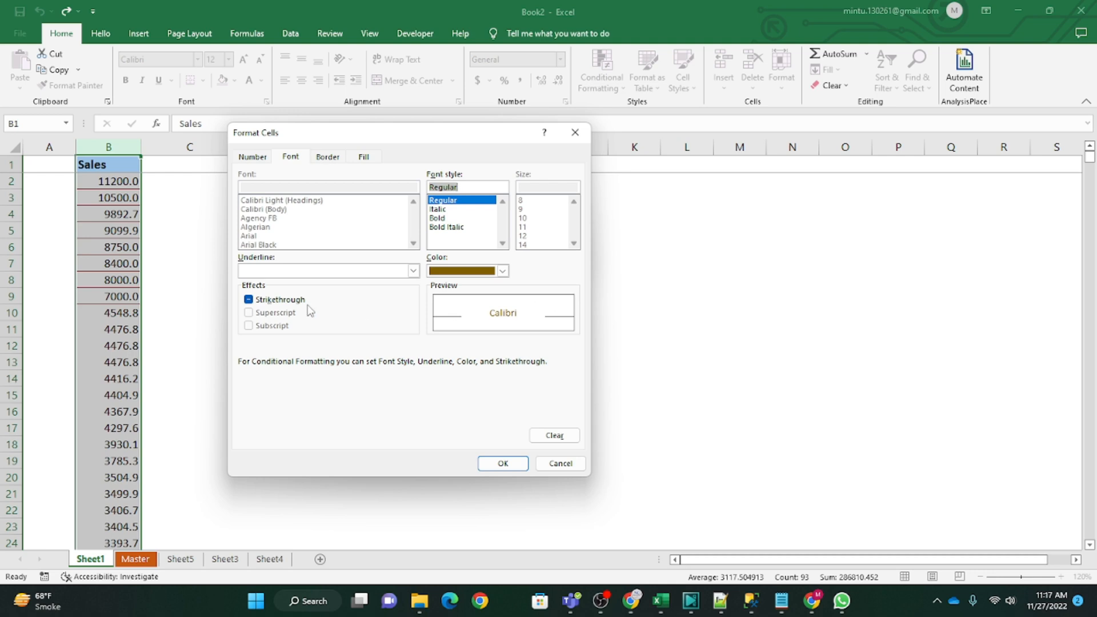
Step: Set the custom format's underline to Double, trying Single and None first
left_click(413, 272)
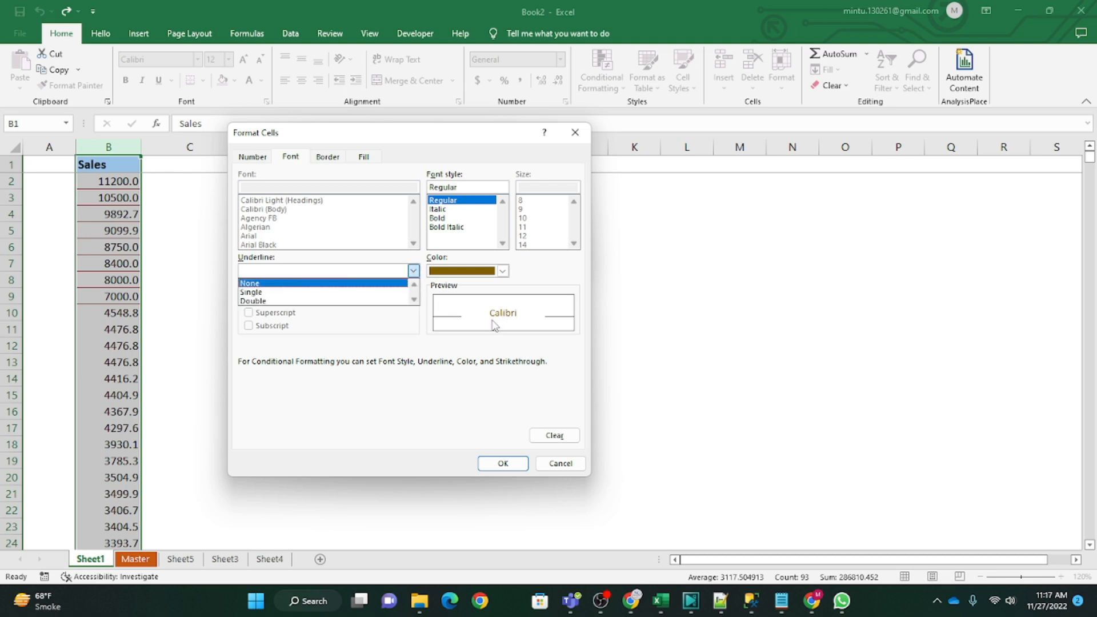
left_click(264, 292)
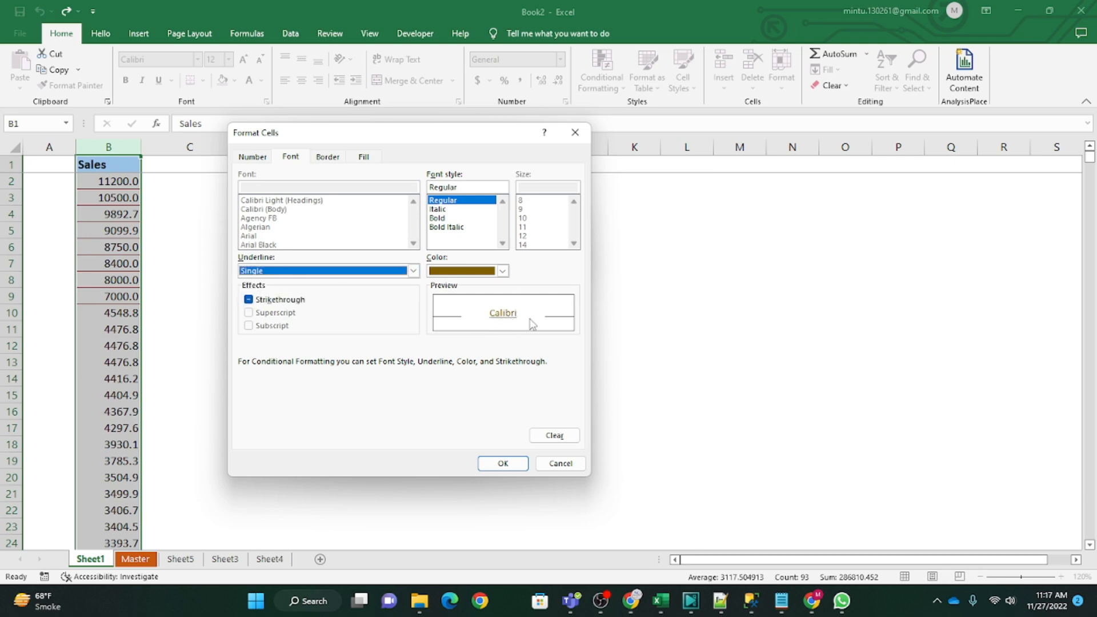
left_click(412, 271)
left_click(304, 283)
left_click(412, 271)
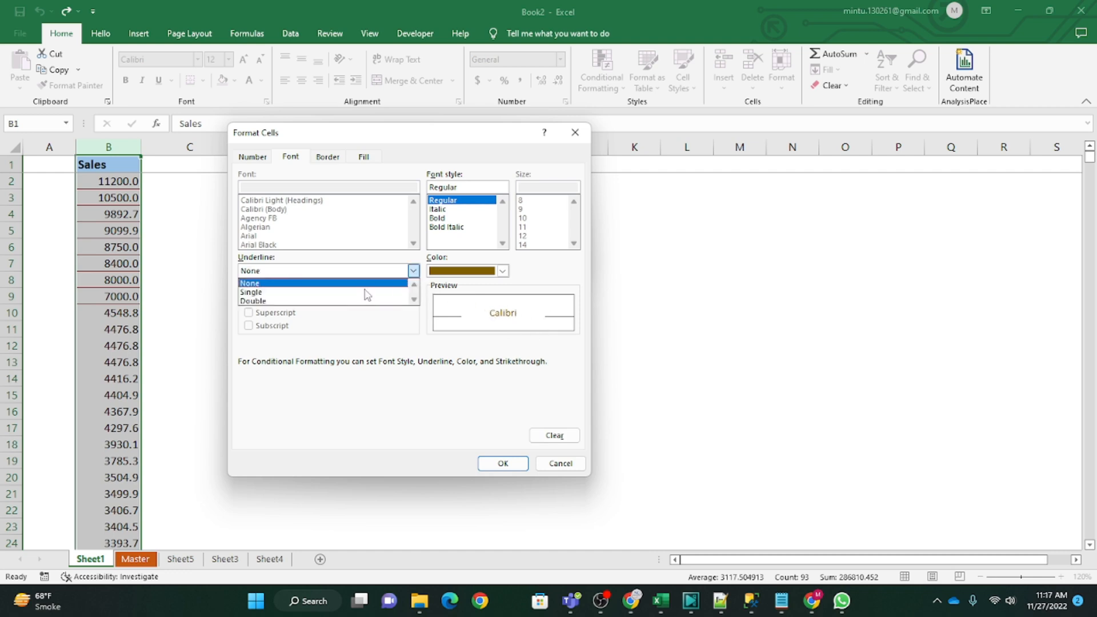
left_click(311, 302)
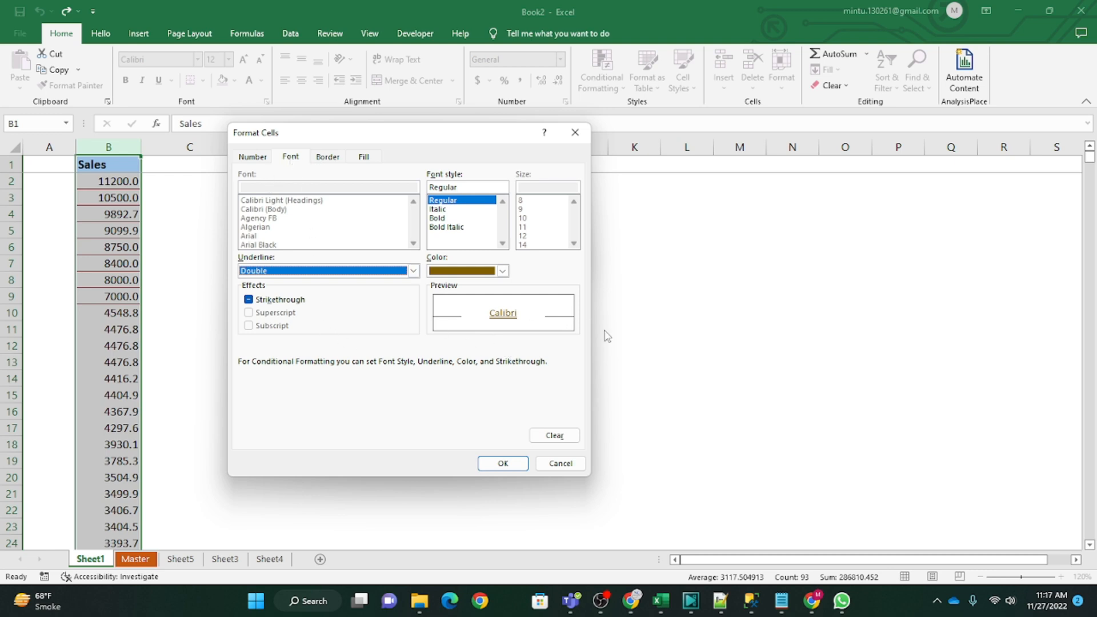
Step: Set the custom format's border line color to standard dark red, trying dark orange, dark blue, near-black and yellow first
left_click(327, 158)
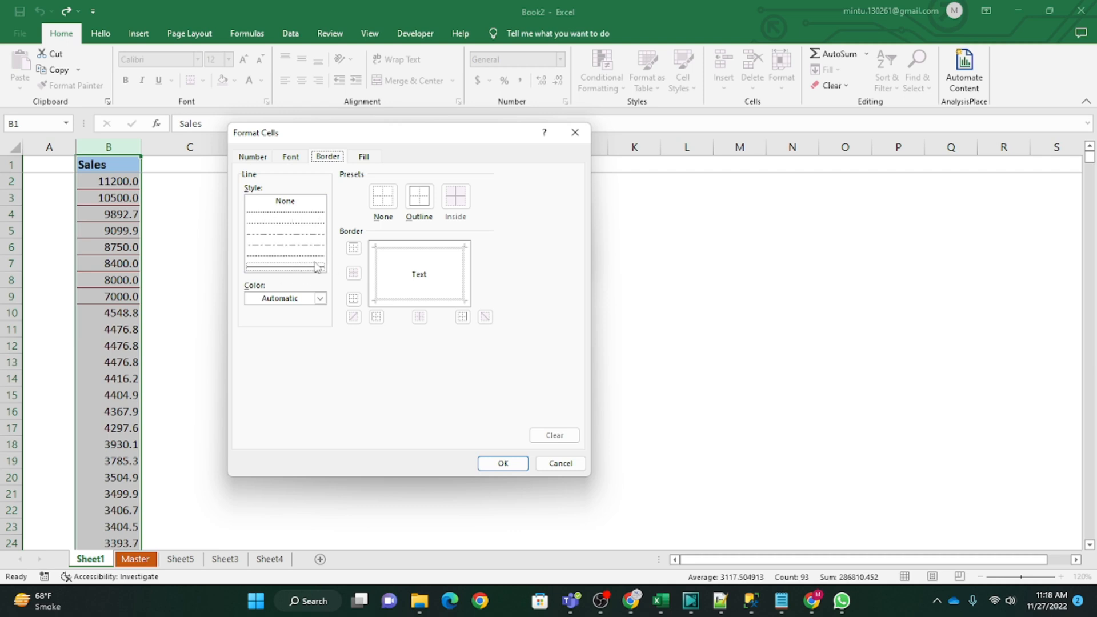
left_click(321, 298)
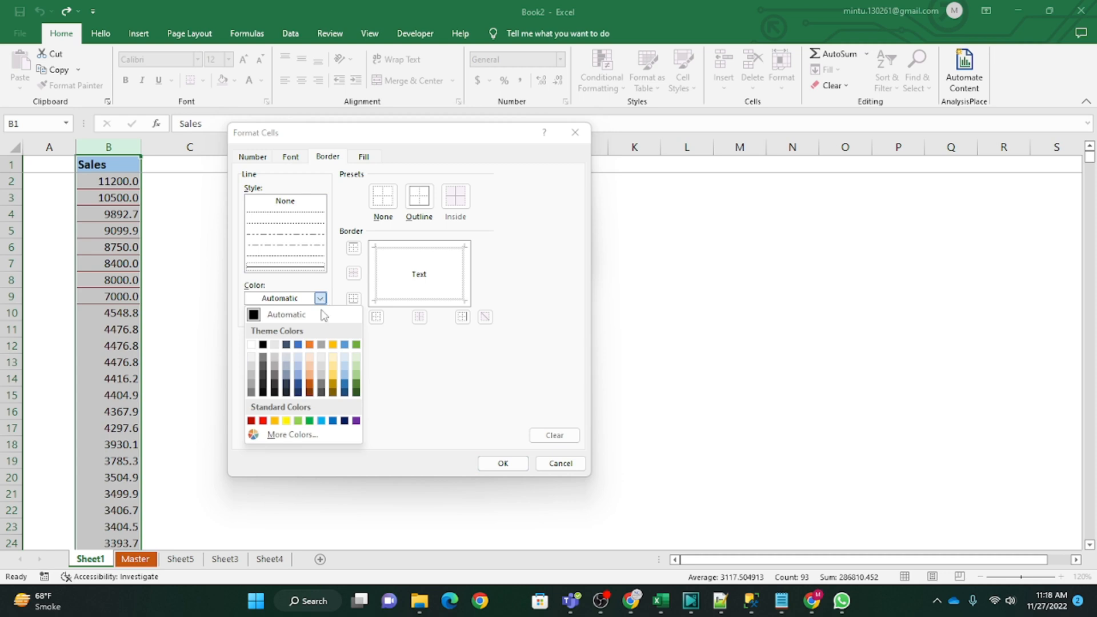
left_click(309, 392)
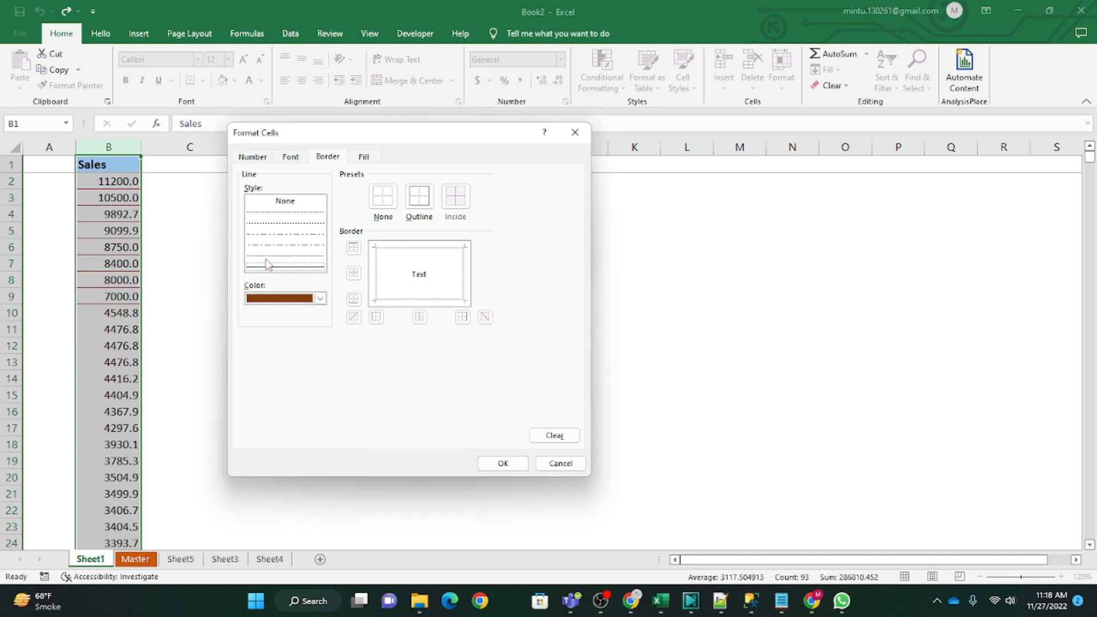
left_click(320, 298)
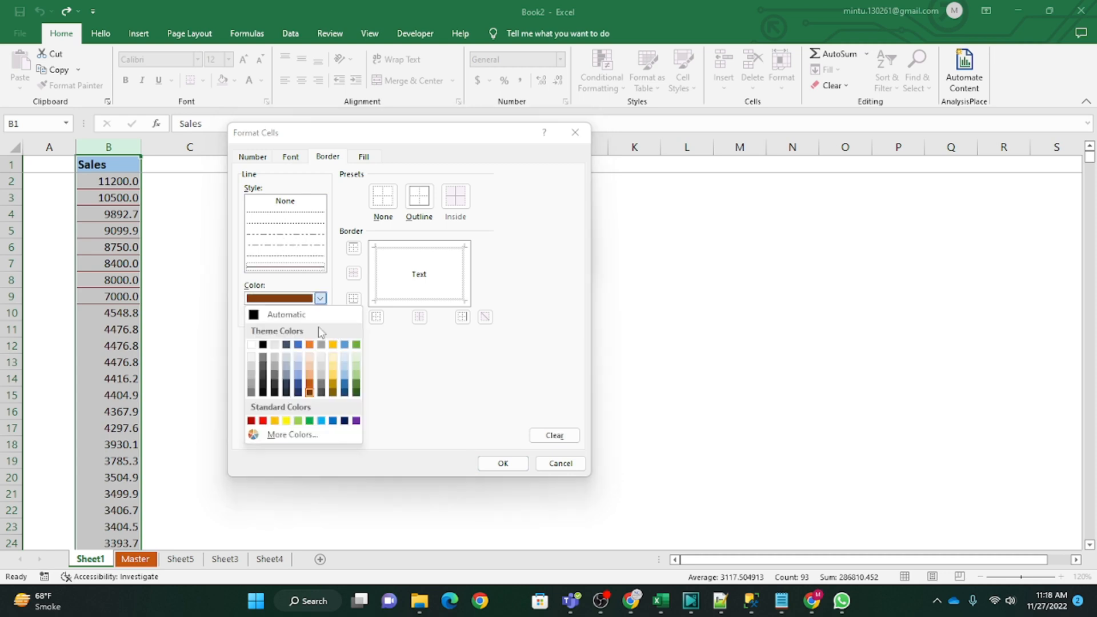
left_click(346, 393)
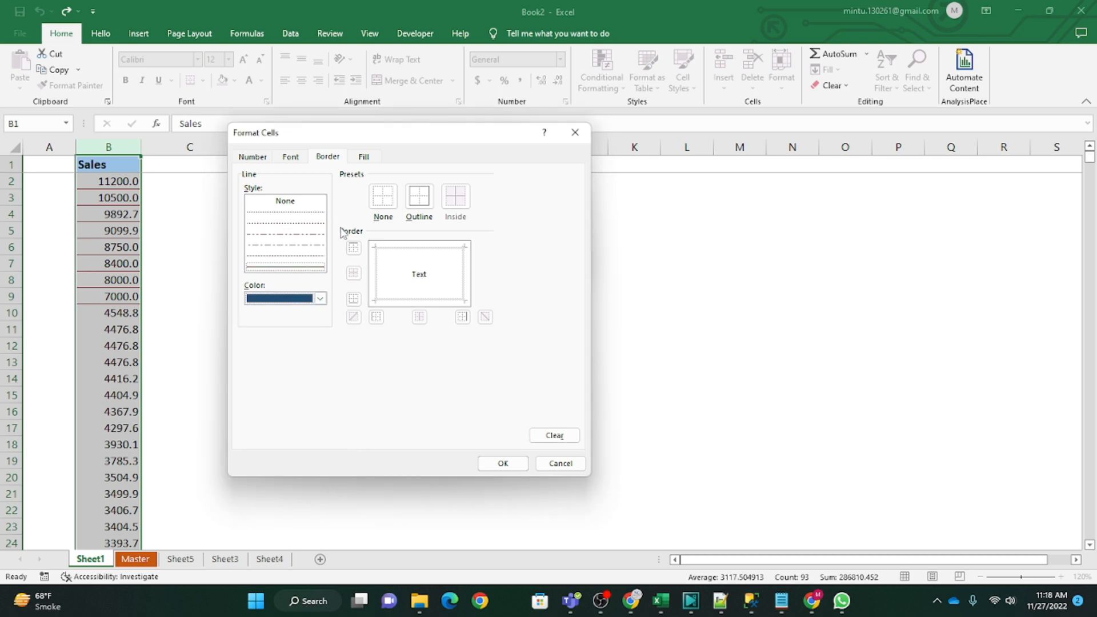
left_click(320, 299)
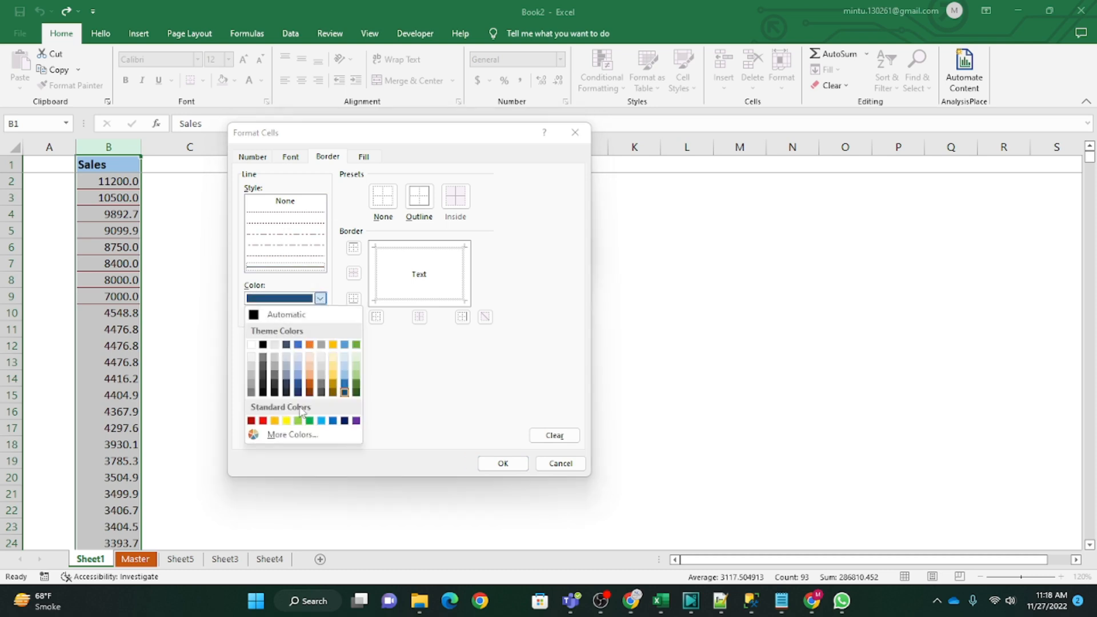
left_click(277, 394)
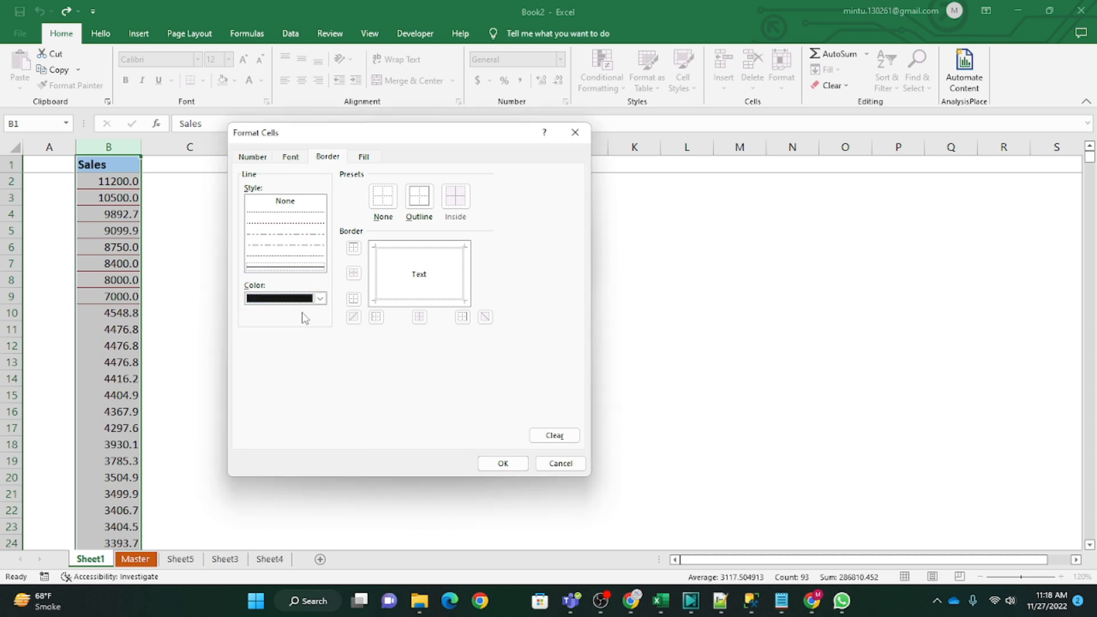
left_click(320, 298)
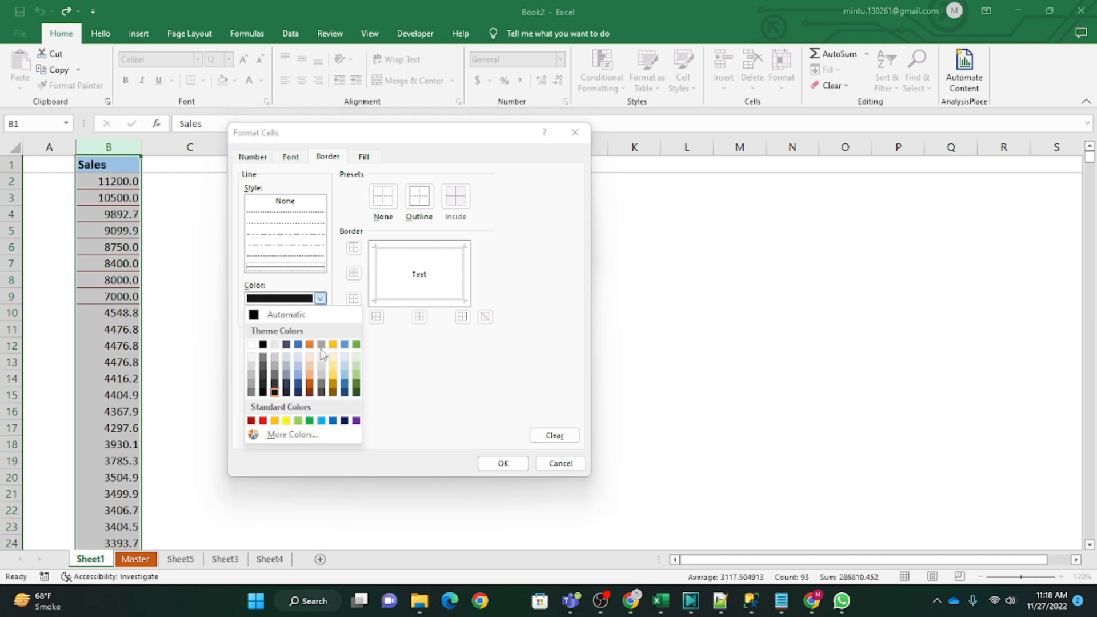
left_click(286, 420)
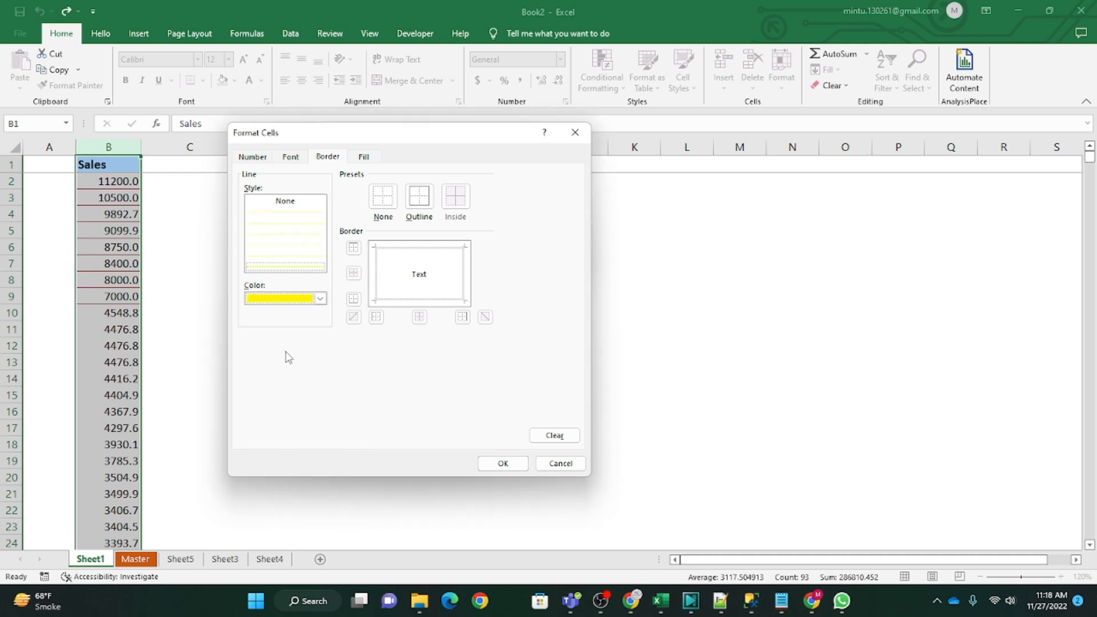
left_click(320, 299)
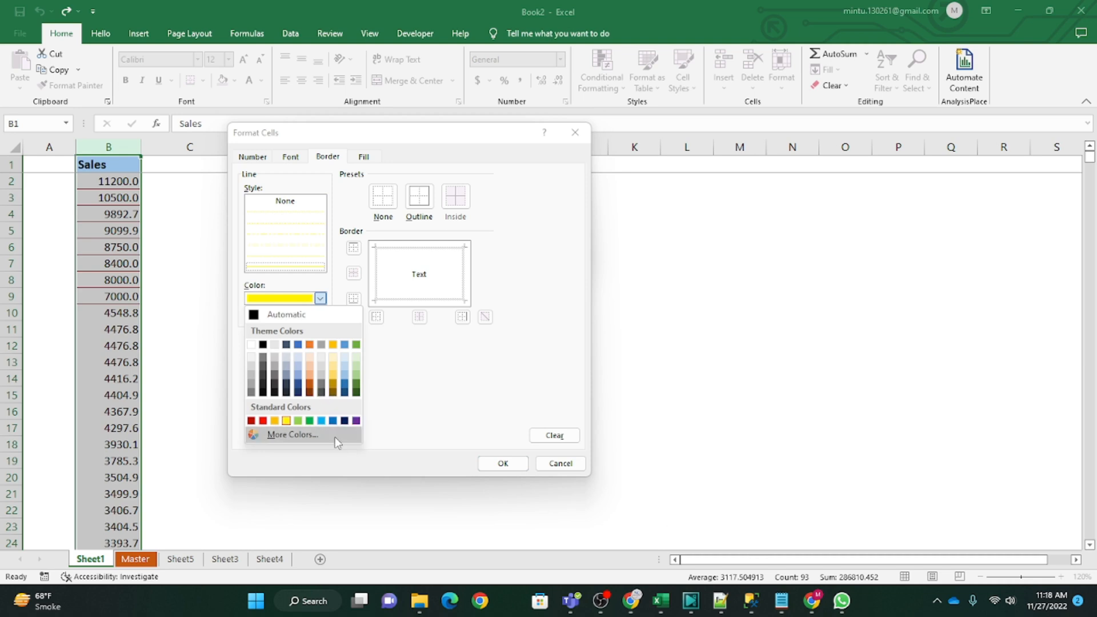
left_click(250, 421)
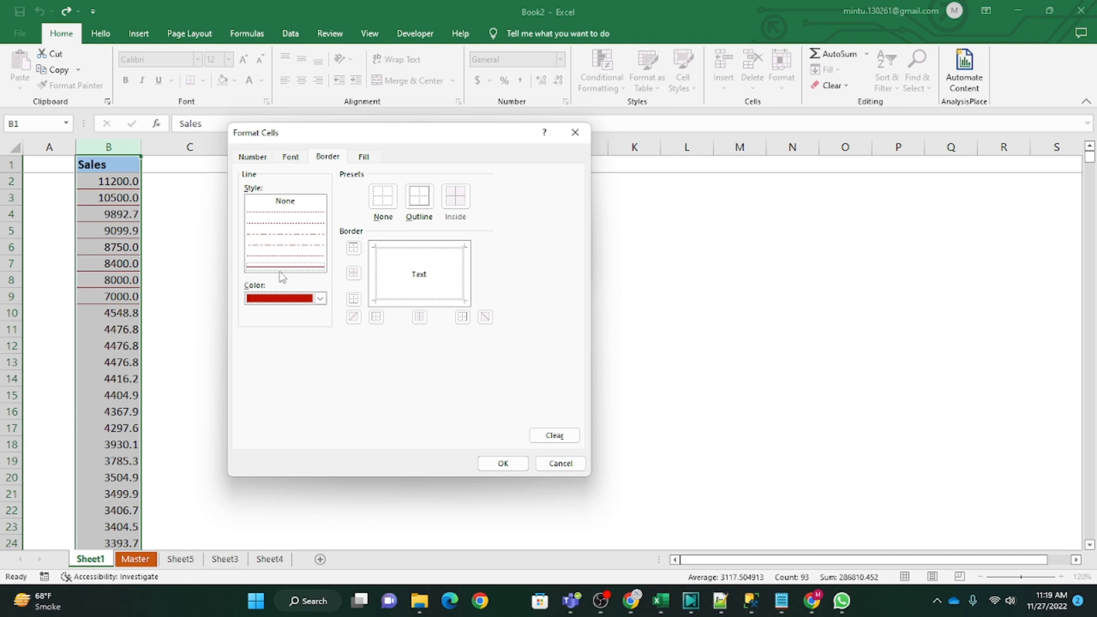
Step: Go through the dashed and dotted border line styles and choose the solid line for the custom format
left_click(289, 256)
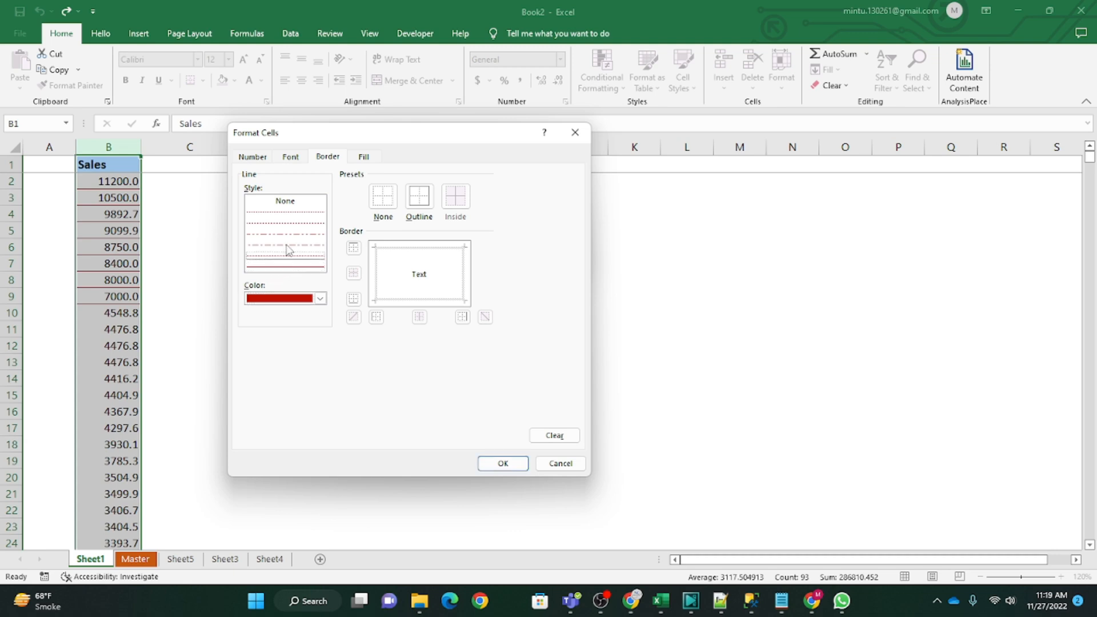
left_click(287, 244)
left_click(286, 234)
left_click(286, 226)
left_click(286, 213)
left_click(283, 266)
Step: Add the border to the cell's top edge only, trying the left, right and bottom edges as well
left_click(416, 250)
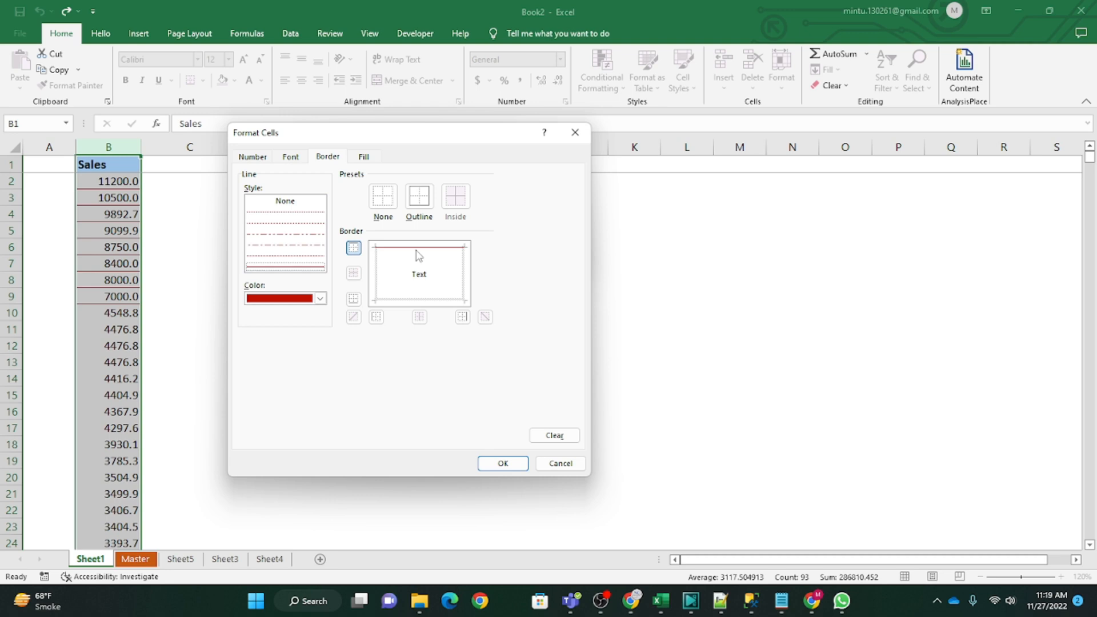
left_click(376, 285)
left_click(464, 277)
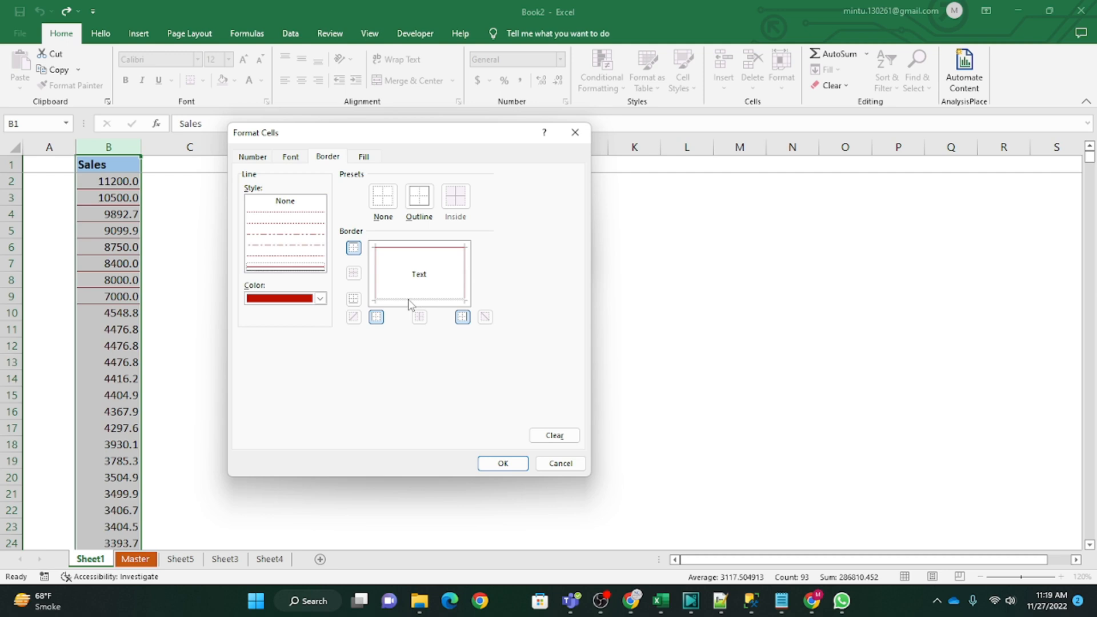
left_click(409, 301)
left_click(420, 299)
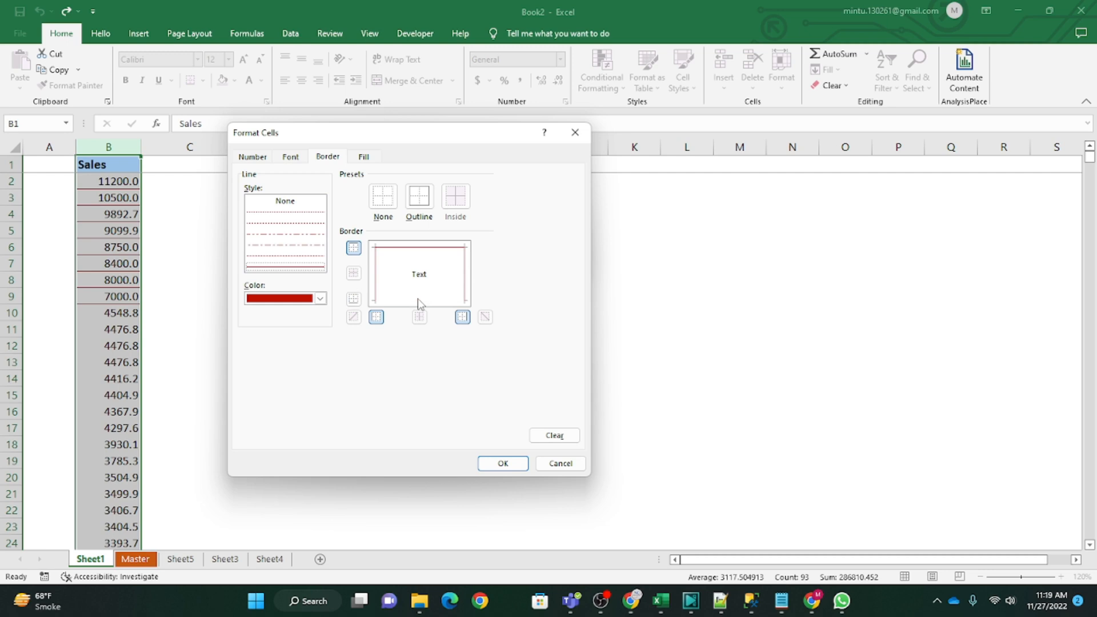
left_click(376, 289)
Step: Give the custom format a light gold fill and the custom number format #,##0, and accept it
left_click(364, 156)
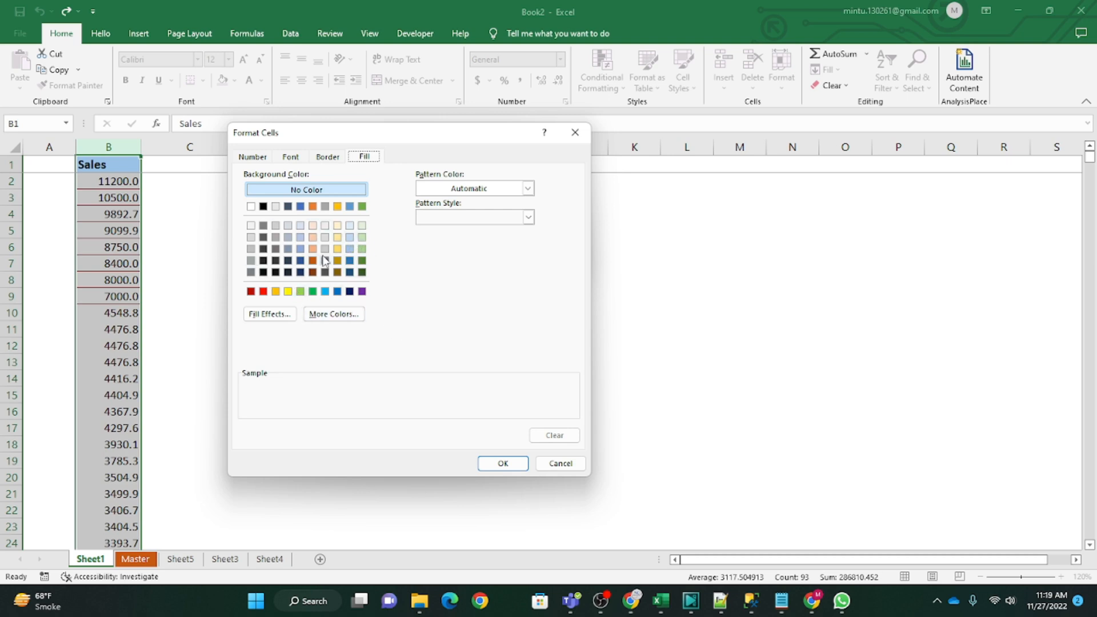
left_click(337, 225)
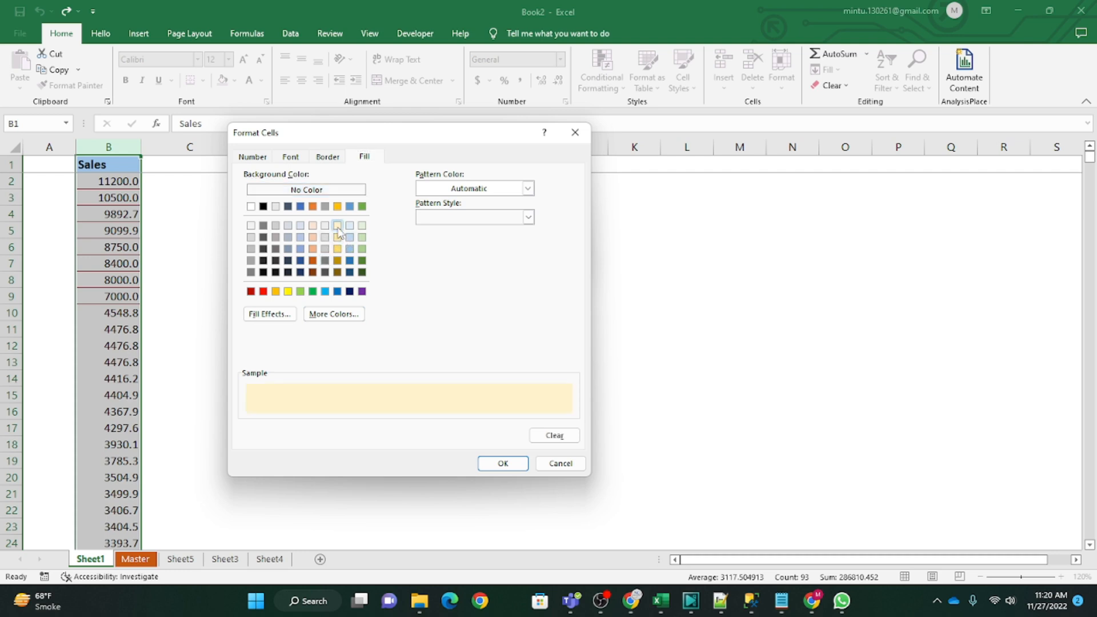
left_click(261, 158)
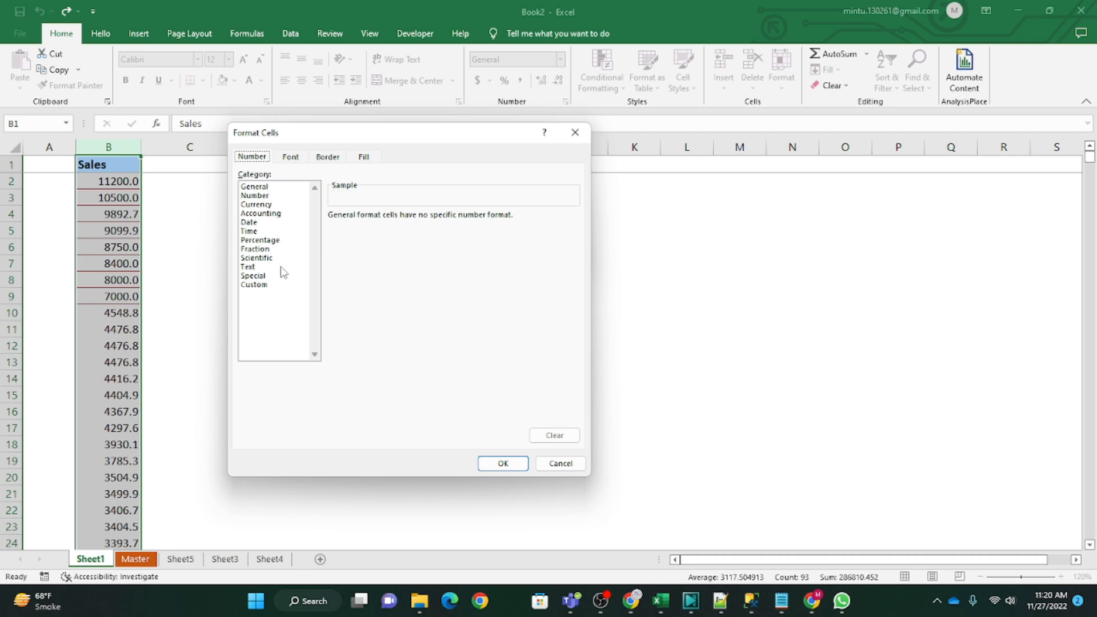
left_click(257, 285)
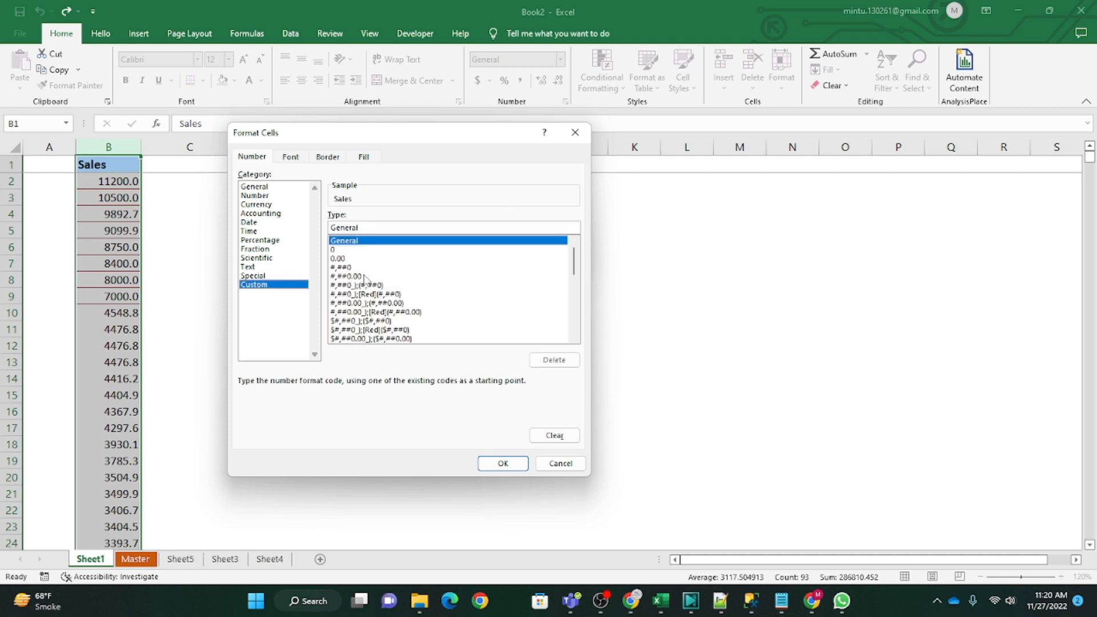
left_click(344, 269)
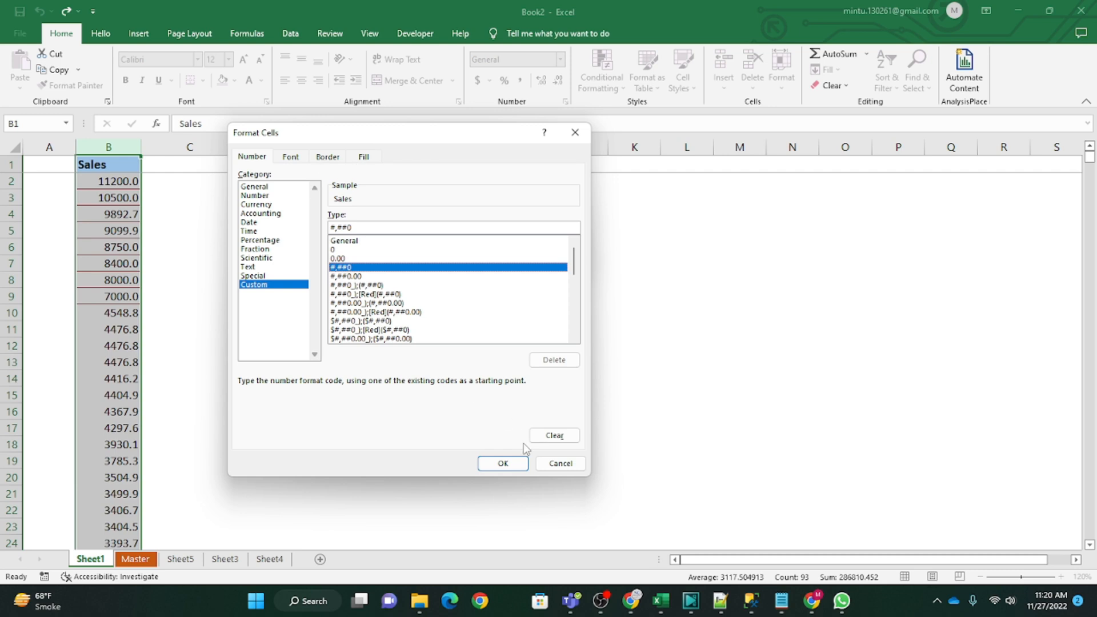
left_click(502, 464)
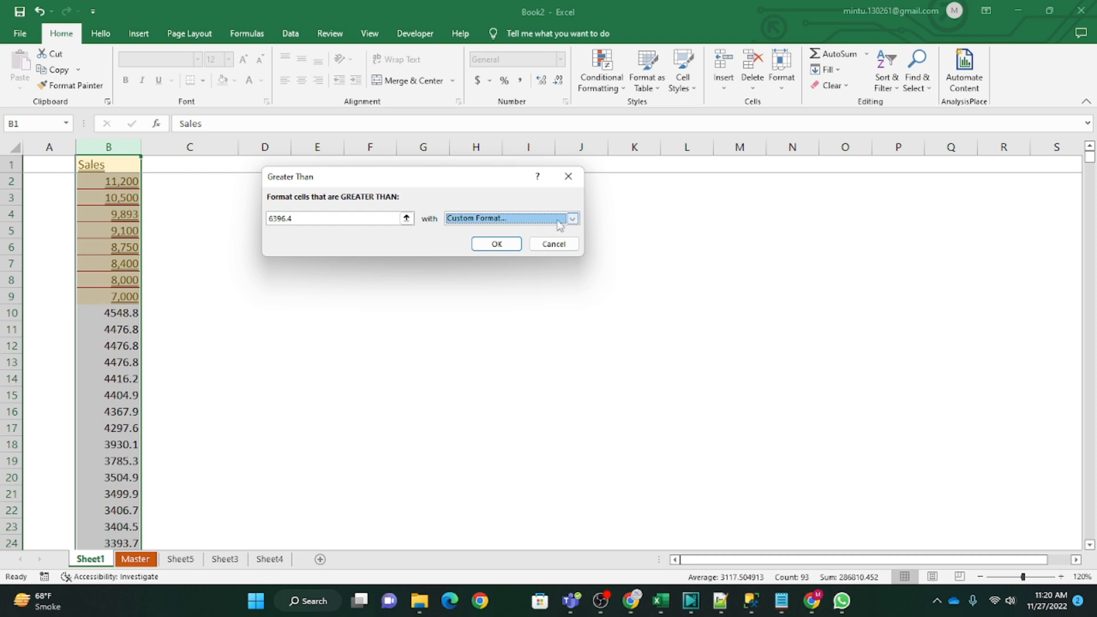
Step: Set the Greater Than threshold to 10000 and apply the rule to the Sales column
left_click(316, 218)
left_click_drag(317, 218, 255, 222)
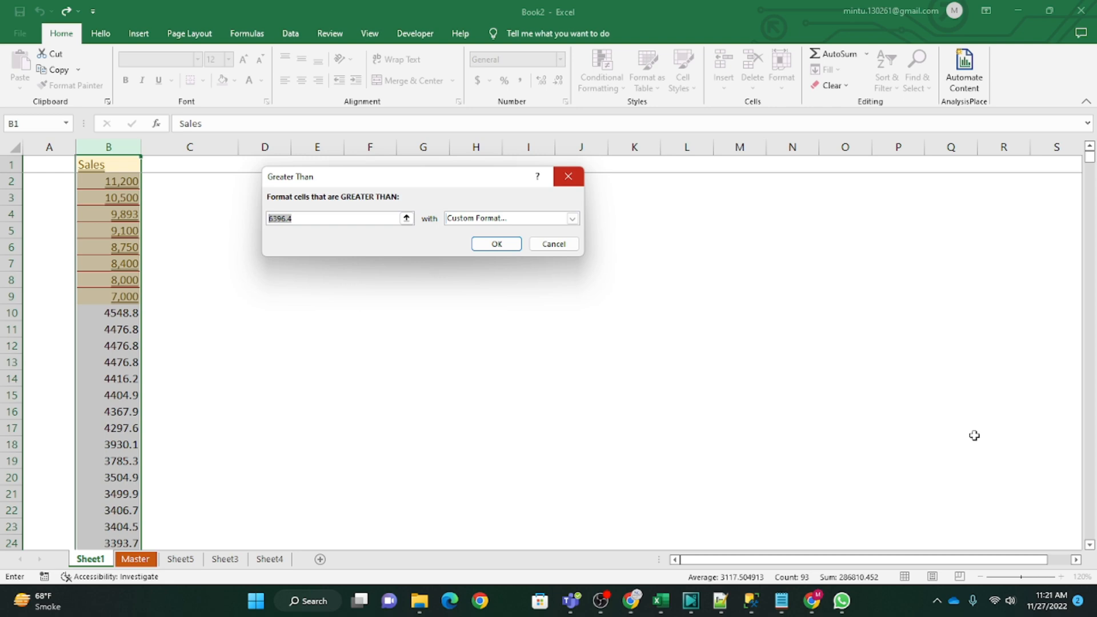
type("10000")
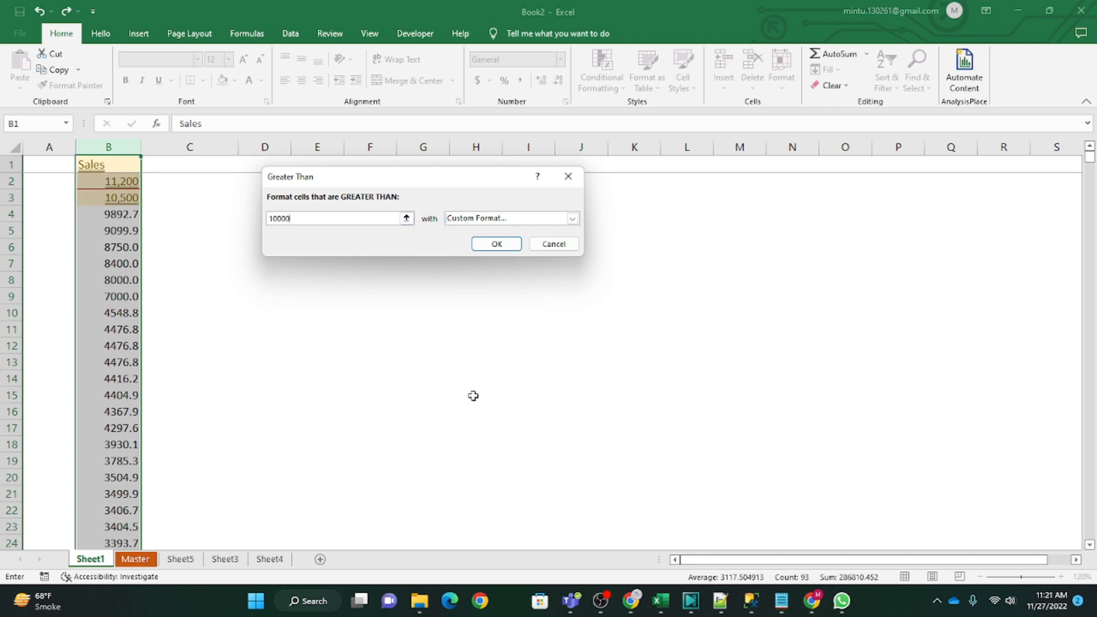
left_click(493, 244)
Step: Examine the conditional formatting on the Sales header and the first values in column B
left_click_drag(480, 296, 502, 310)
left_click(84, 291)
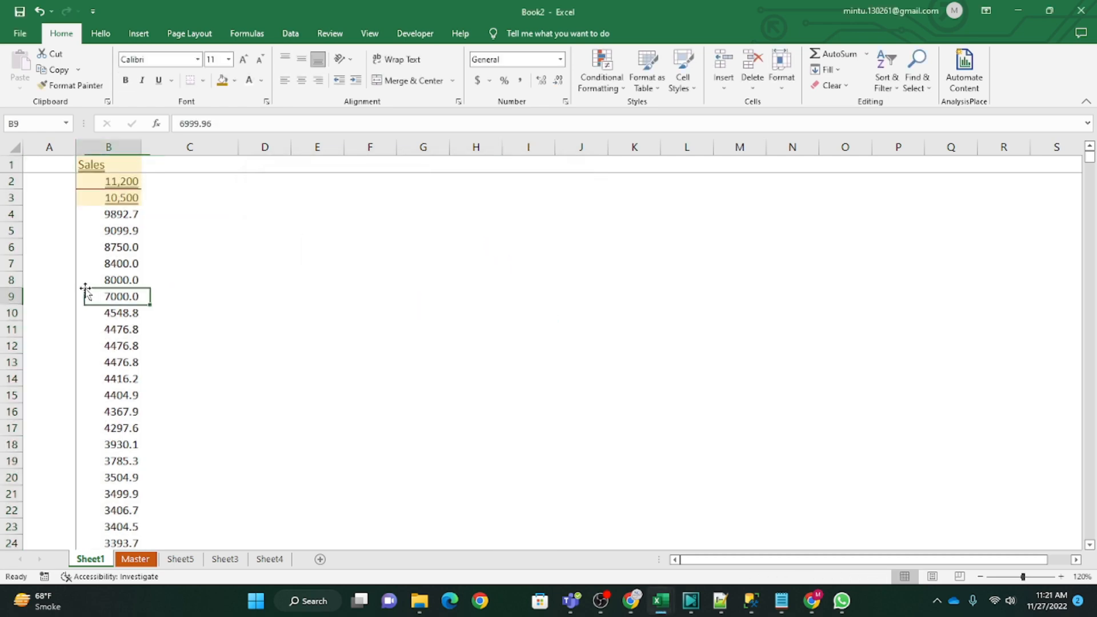
left_click(219, 259)
left_click(117, 169)
left_click(260, 279)
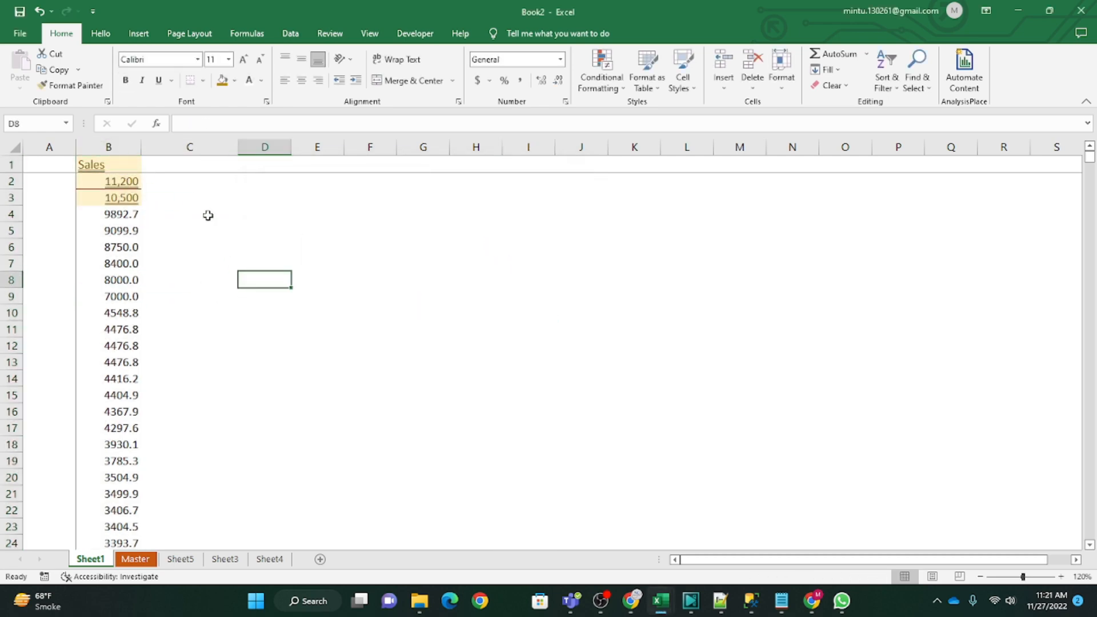
left_click(100, 166)
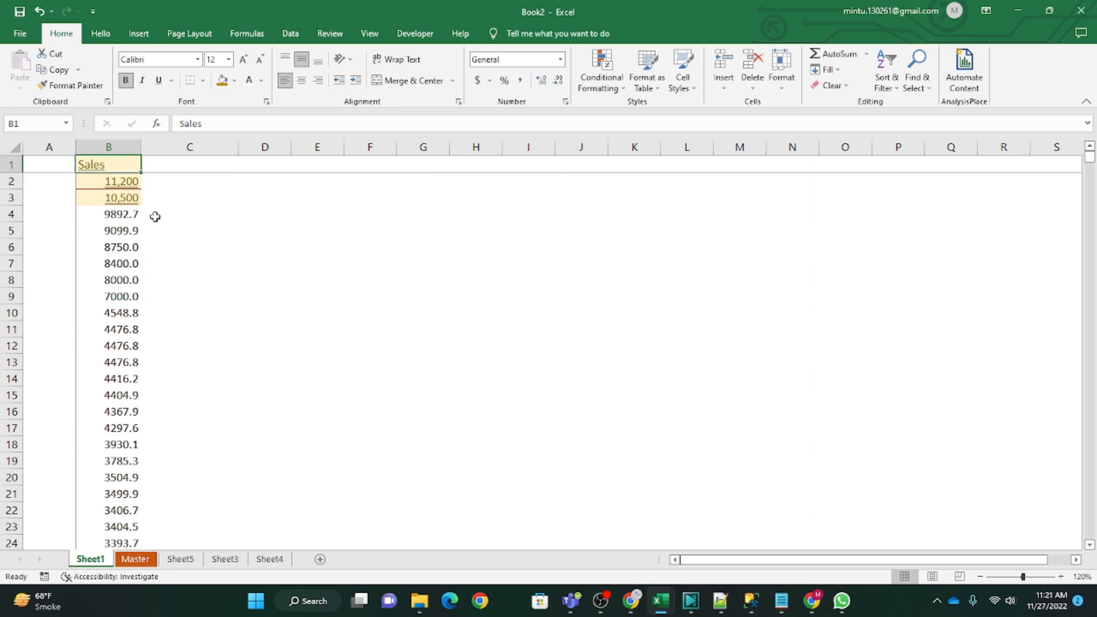
left_click(159, 262)
left_click(102, 166)
left_click_drag(127, 184, 127, 201)
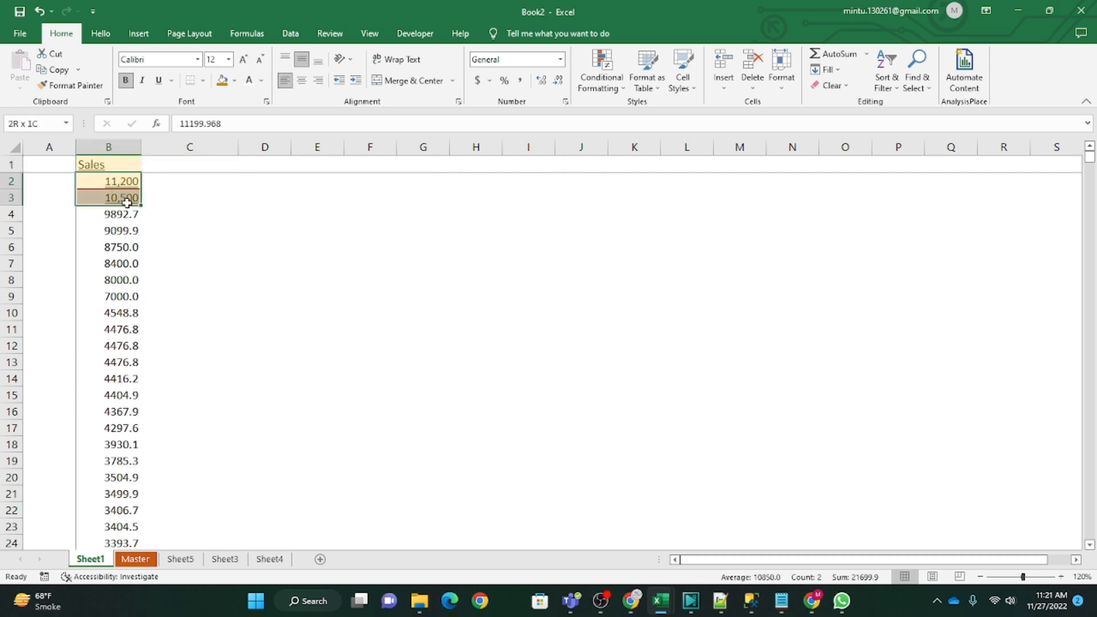
left_click(107, 162)
left_click_drag(123, 180, 121, 230)
left_click(271, 279)
left_click(210, 261)
left_click(275, 284)
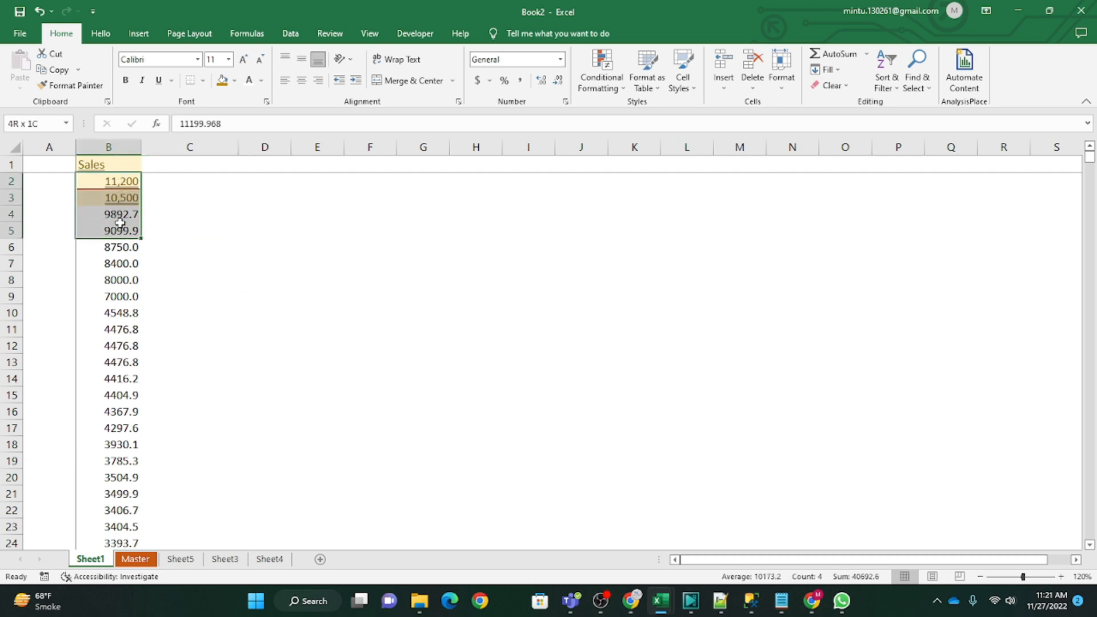
left_click(218, 254)
left_click_drag(127, 182, 129, 200)
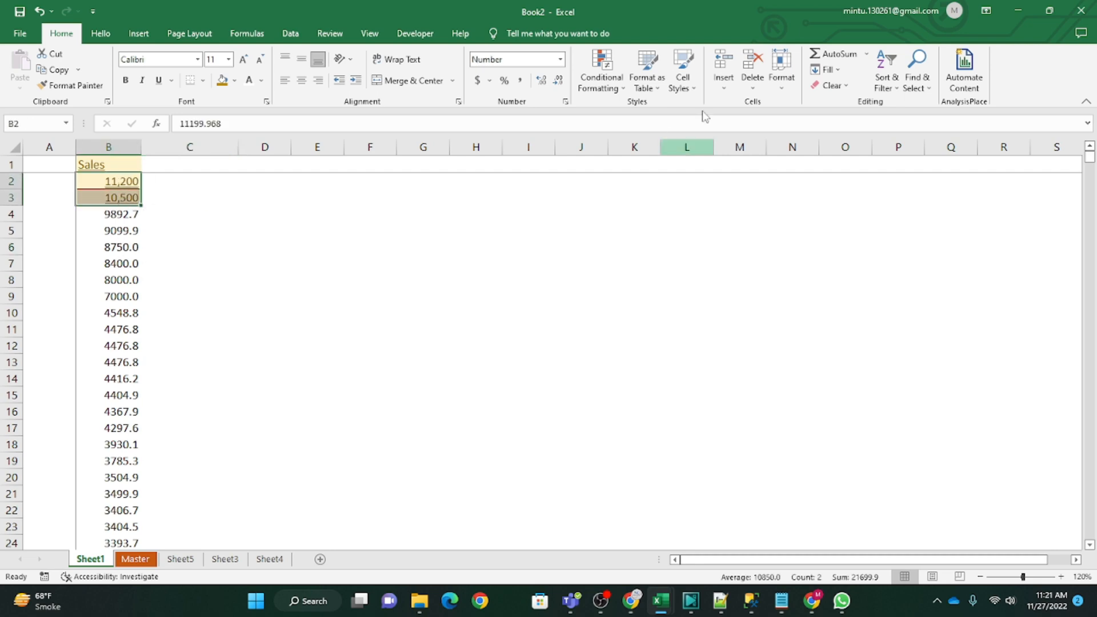
left_click(601, 74)
mouse_move(646, 111)
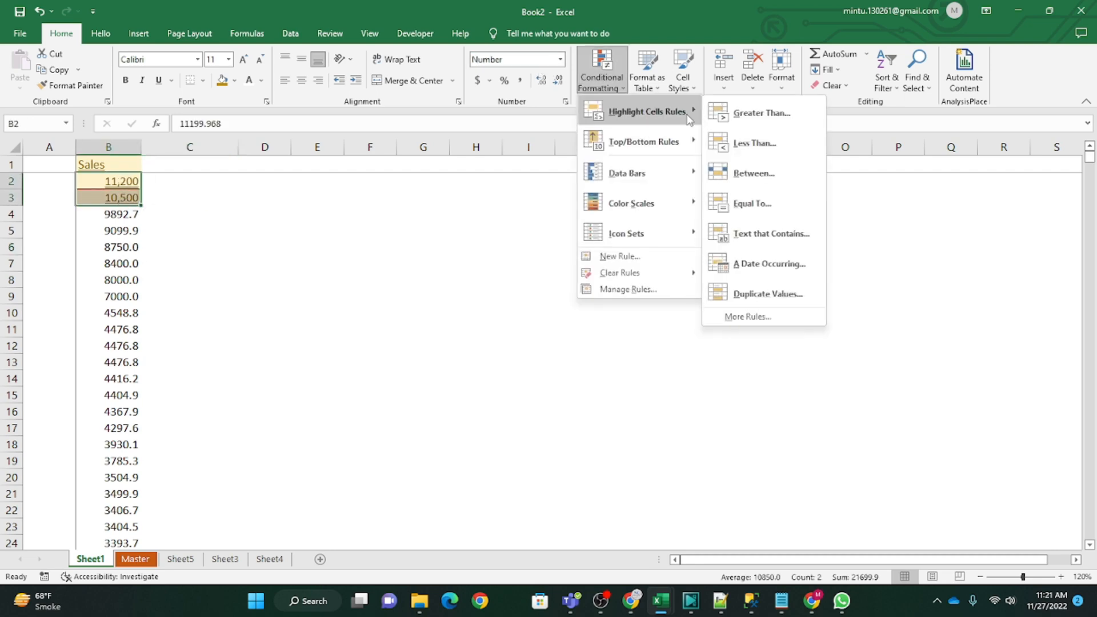
left_click(768, 150)
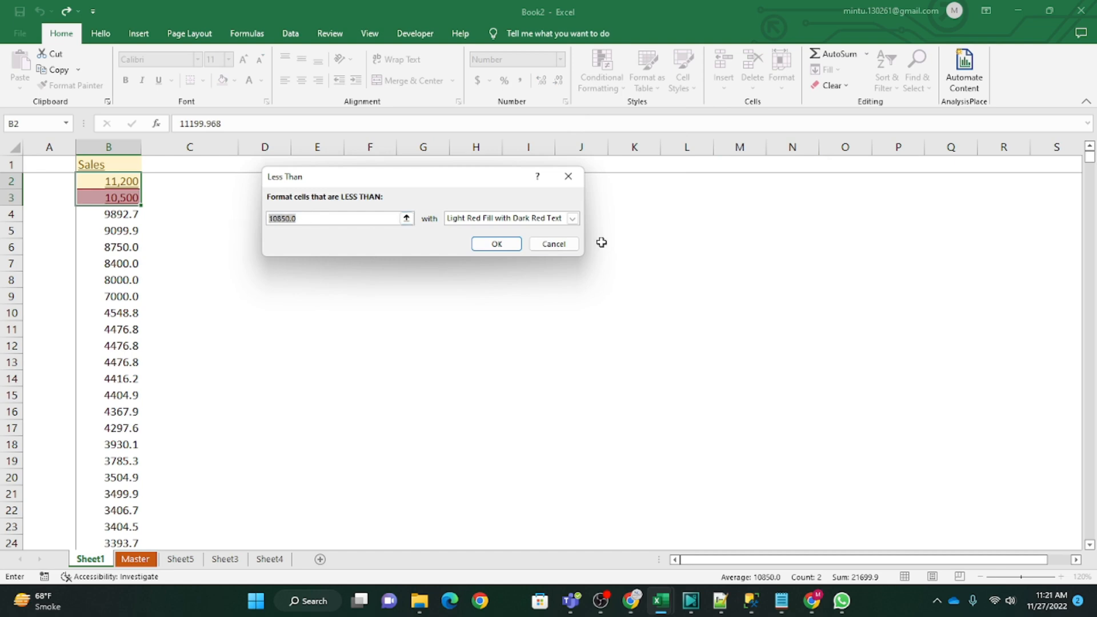
type("9000")
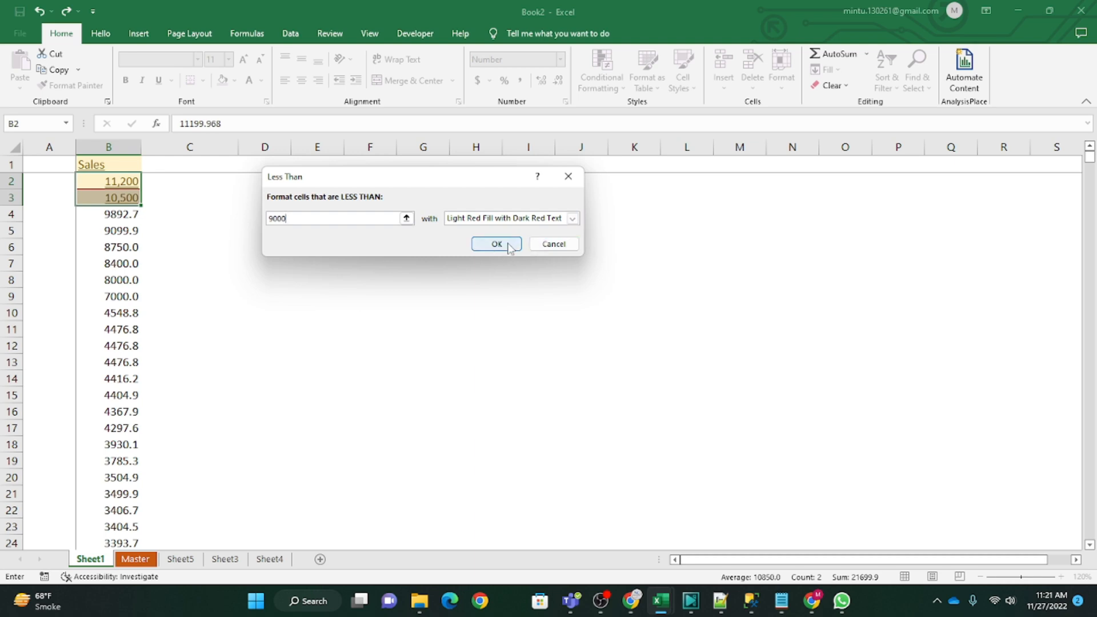
left_click(568, 176)
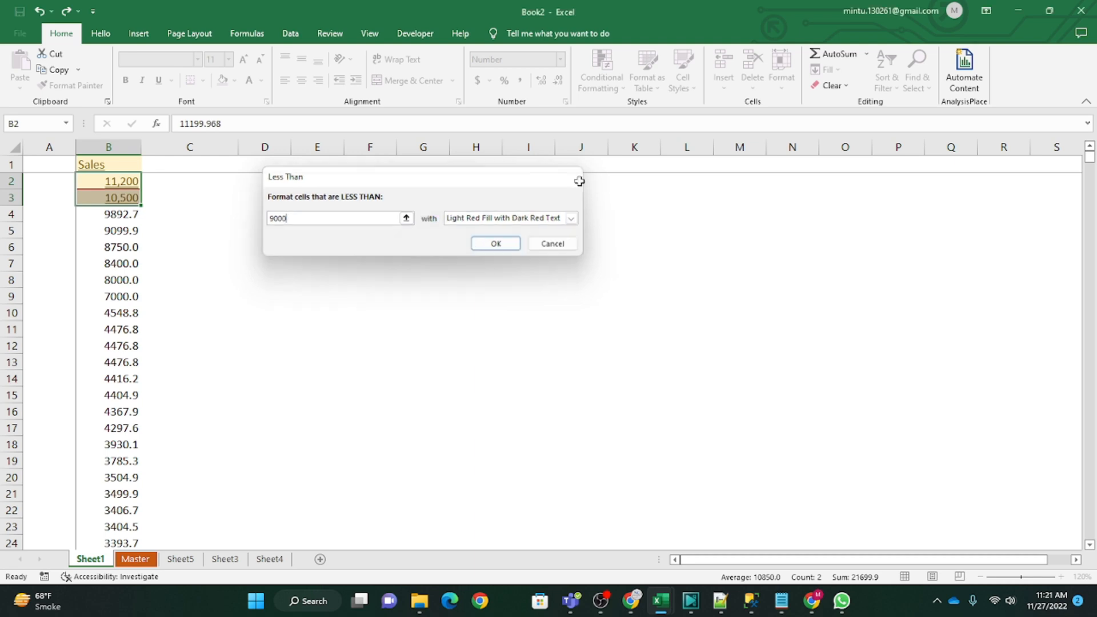
left_click(837, 260)
left_click(376, 359)
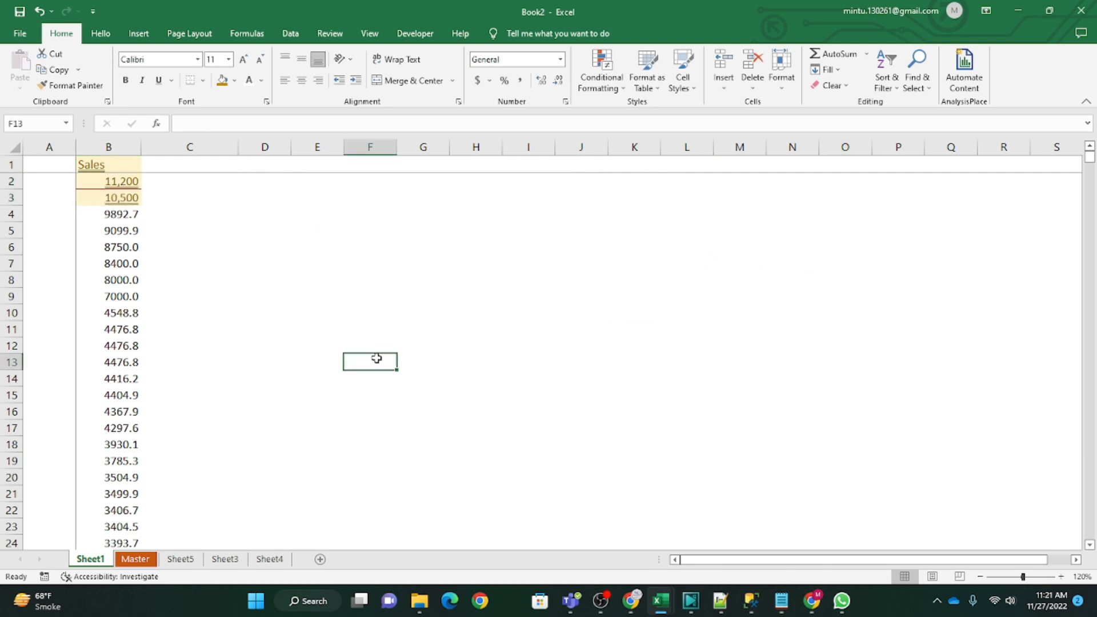
Step: Apply a Less Than 7000 highlight rule with Light Red Fill with Dark Red Text to the Sales values below the header
left_click_drag(92, 181, 116, 562)
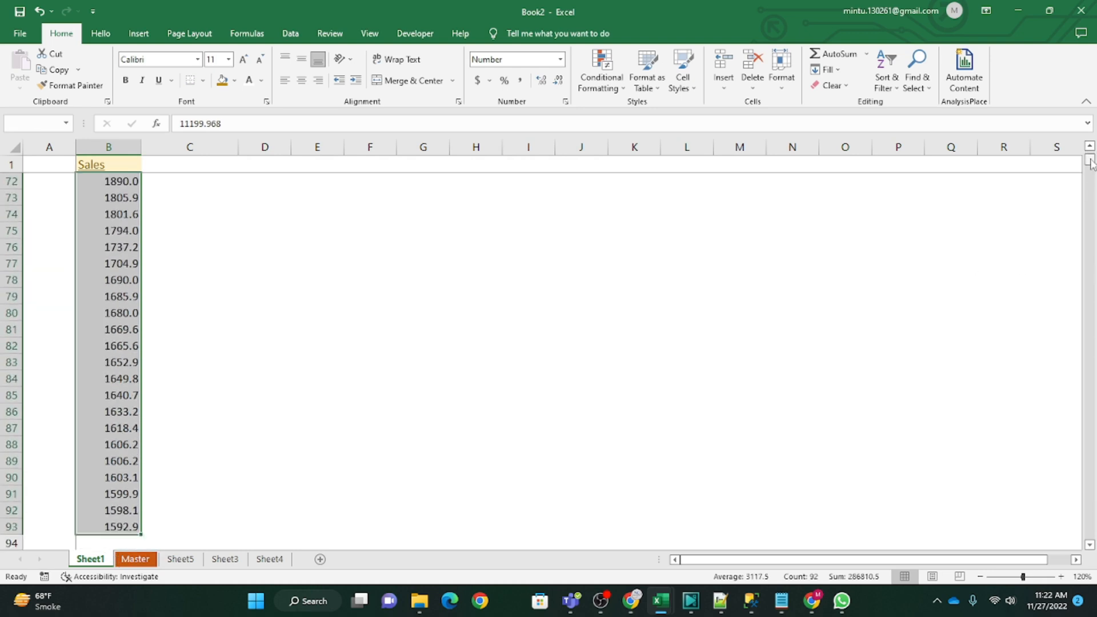
left_click_drag(1090, 163, 1091, 150)
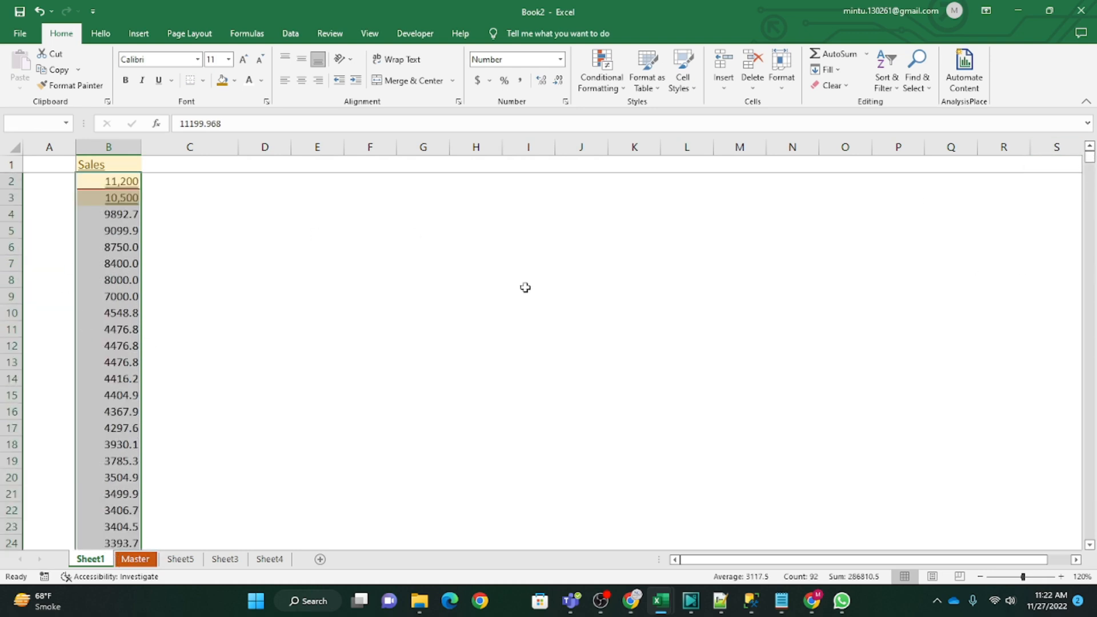
left_click(604, 83)
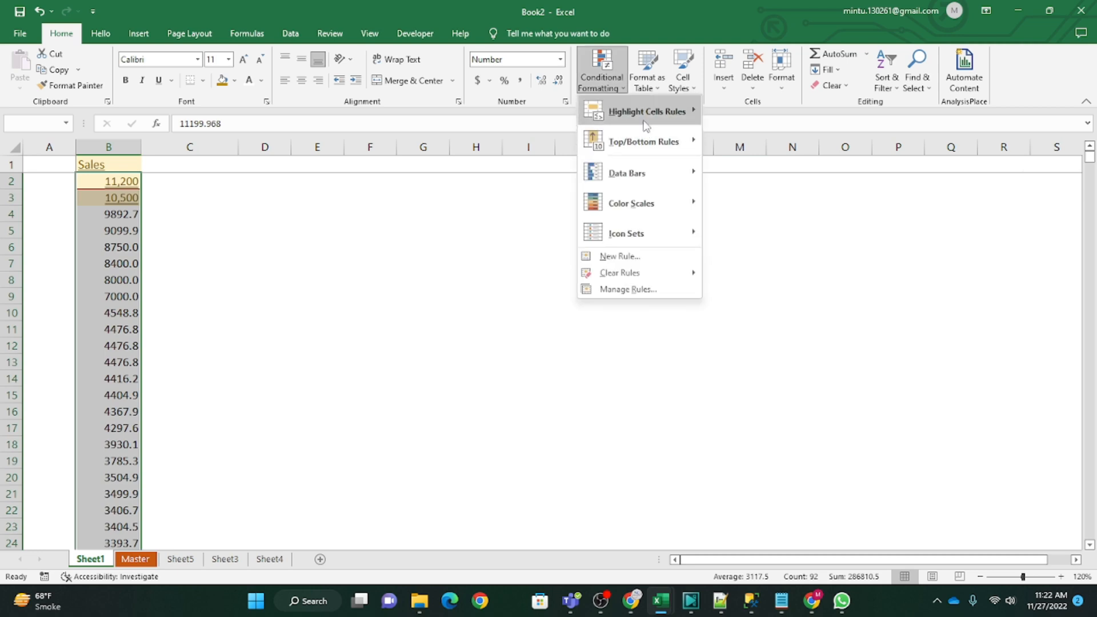
mouse_move(645, 111)
left_click(752, 148)
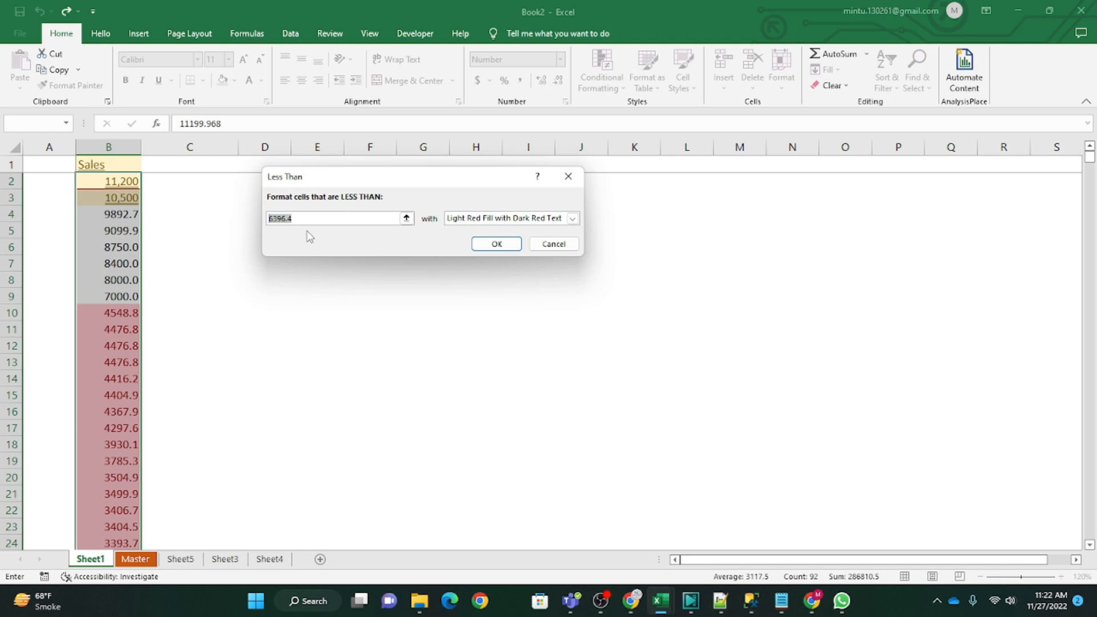
type("7000")
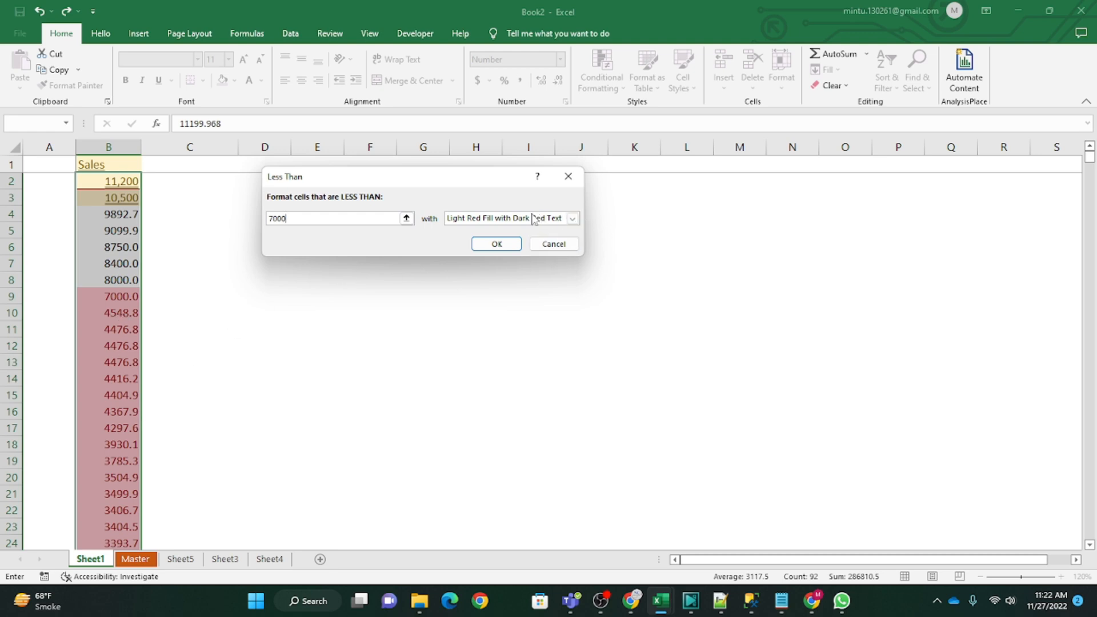
left_click(497, 244)
Step: Examine which Sales values in column B the Less Than rule highlights, checking the cells from row 9 down
left_click(125, 362)
scroll(124, 396, "down", 7)
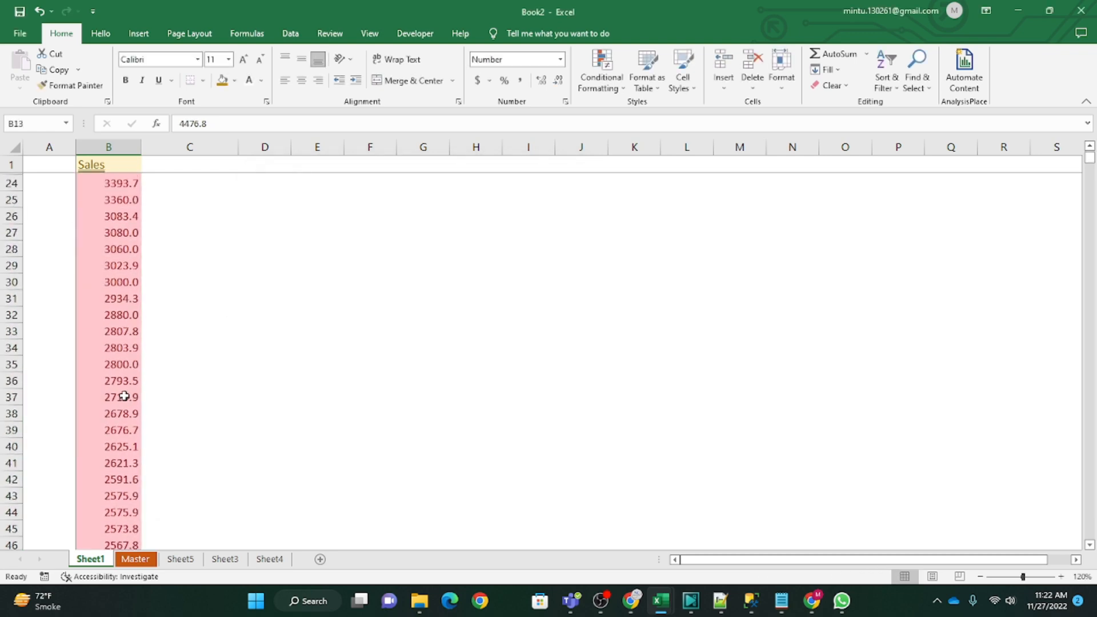
scroll(124, 396, "down", 6)
scroll(118, 385, "up", 13)
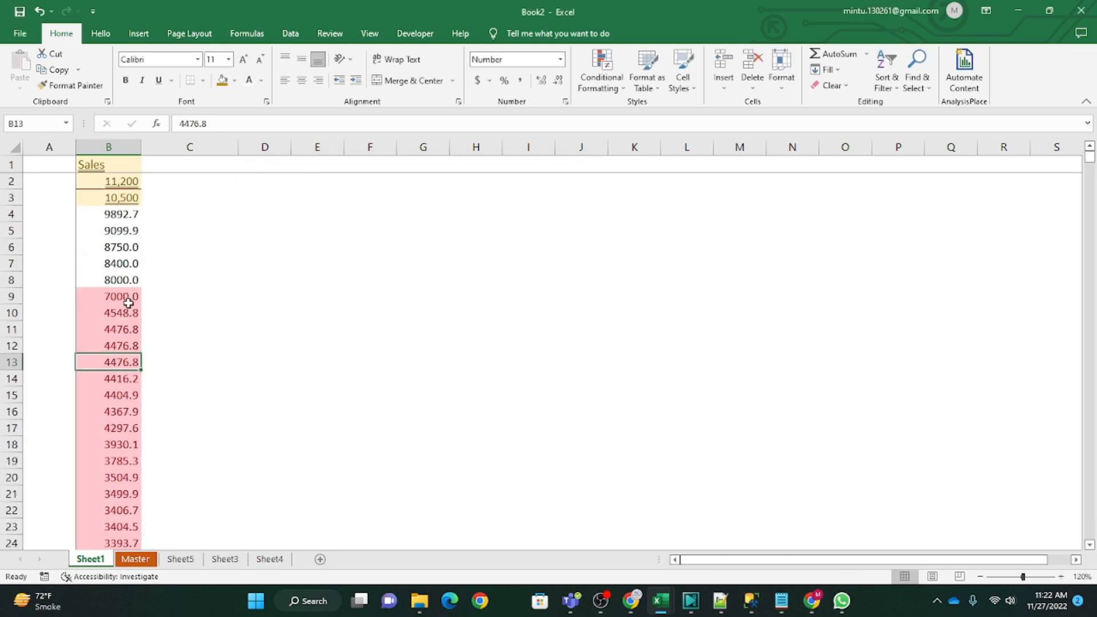
left_click(128, 303)
left_click(131, 426)
left_click(131, 331)
left_click(128, 297)
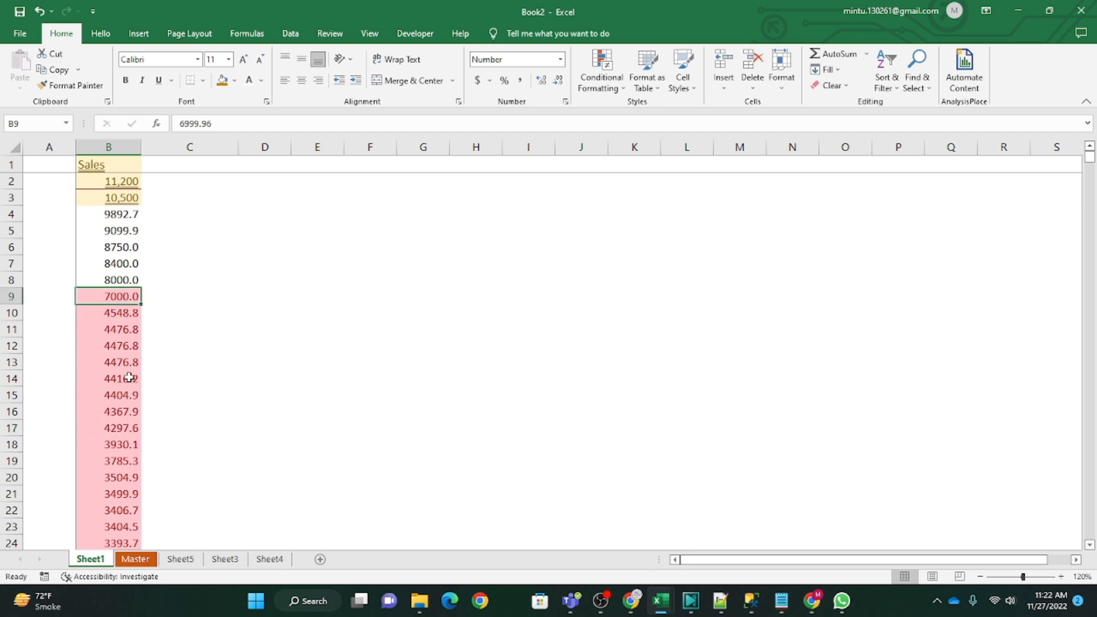
left_click(129, 378)
left_click(135, 444)
left_click(132, 378)
left_click(135, 312)
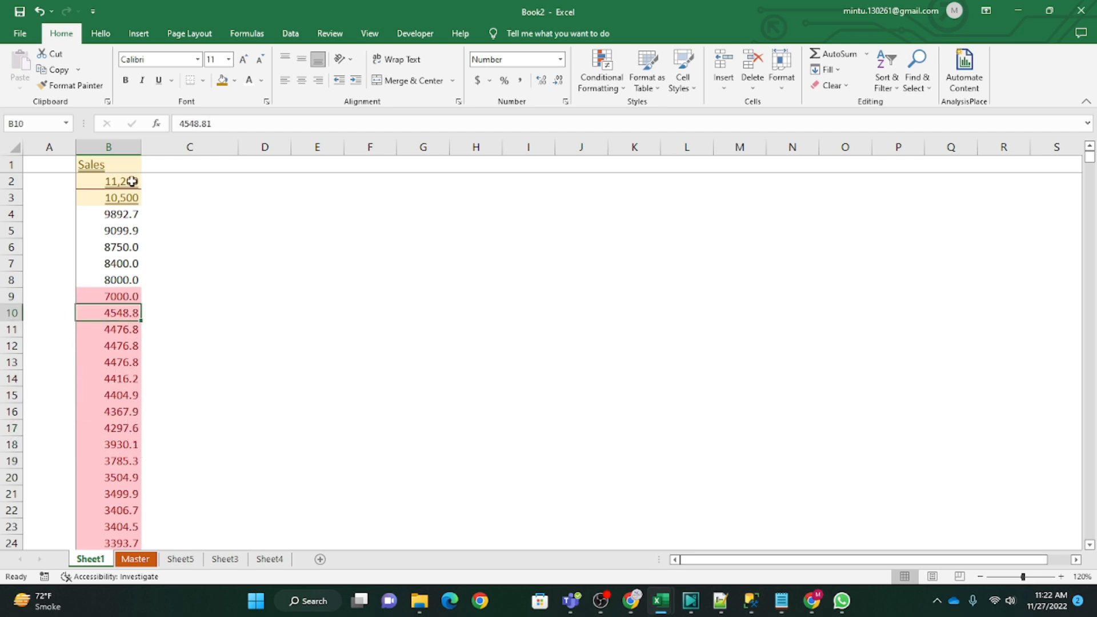
Step: Start a Between highlight rule for all Sales values below the header, with limits 1000 and 5000
left_click(132, 181)
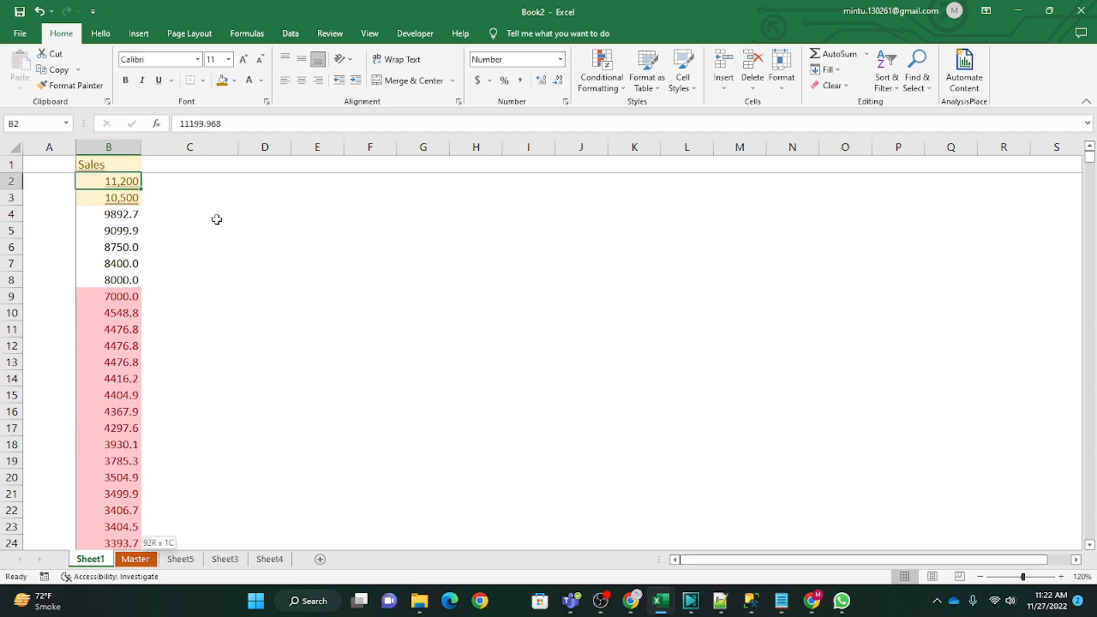
key("ctrl+shift+Down")
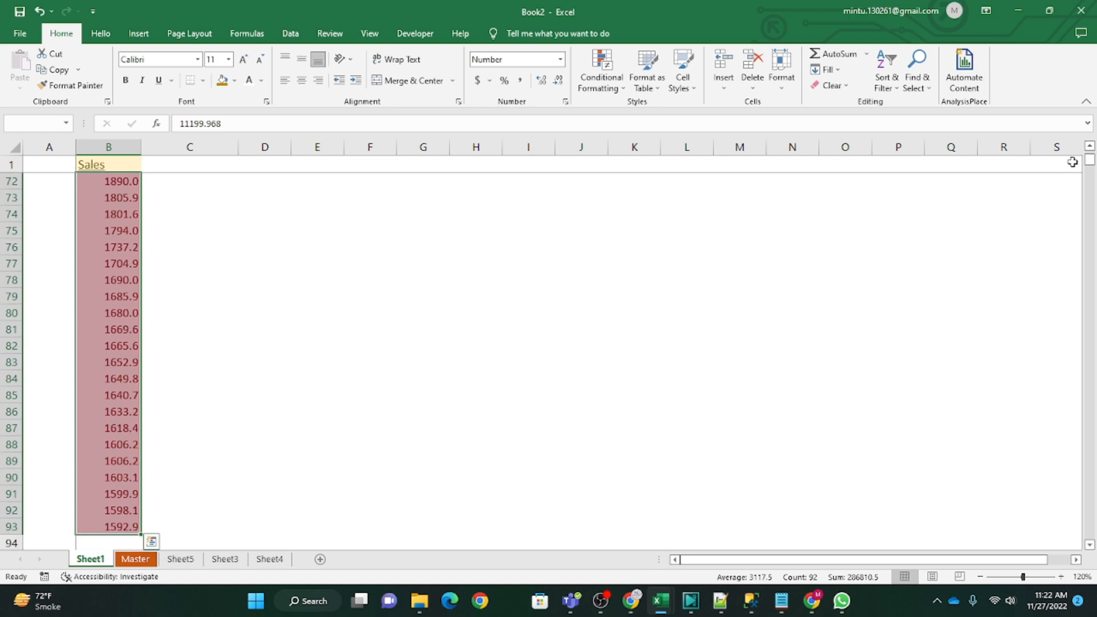
left_click_drag(1089, 163, 1090, 150)
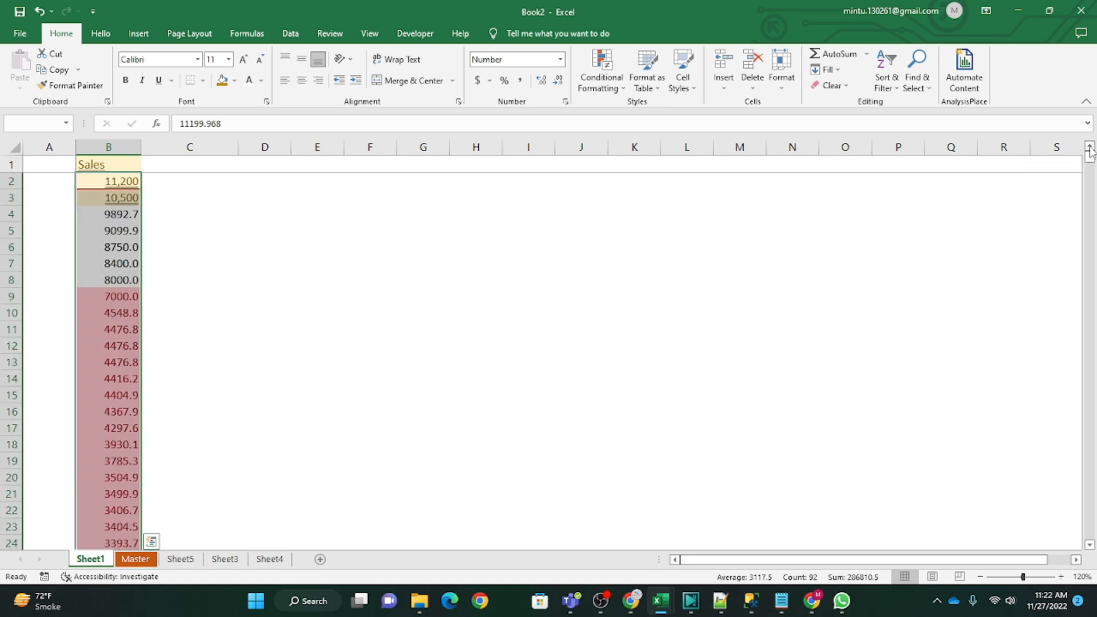
left_click(602, 71)
mouse_move(666, 115)
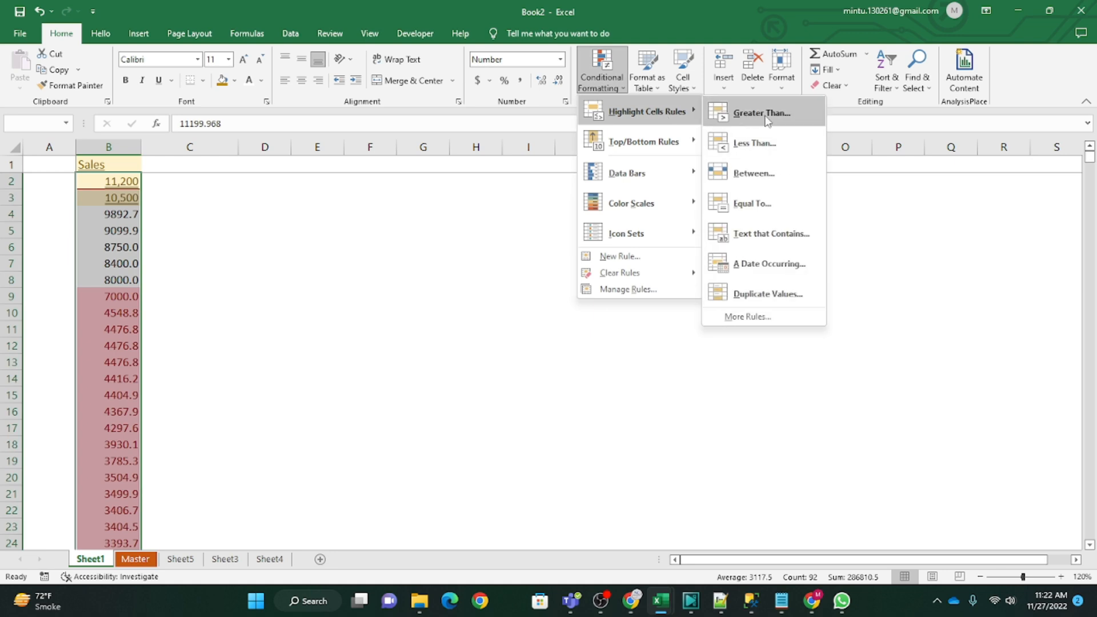
left_click(777, 180)
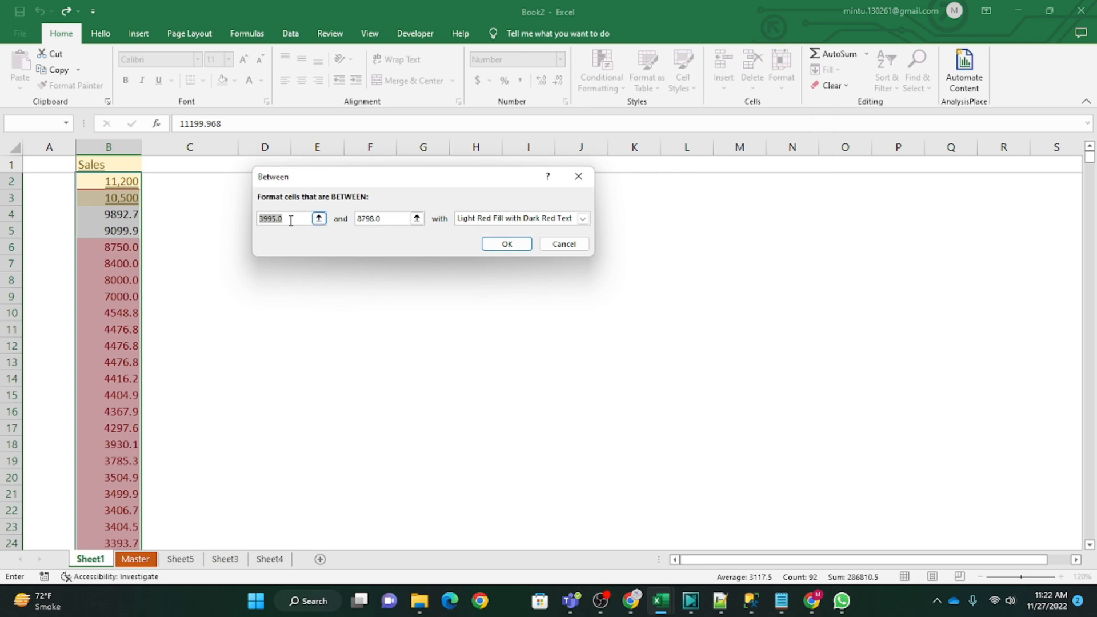
type("1000")
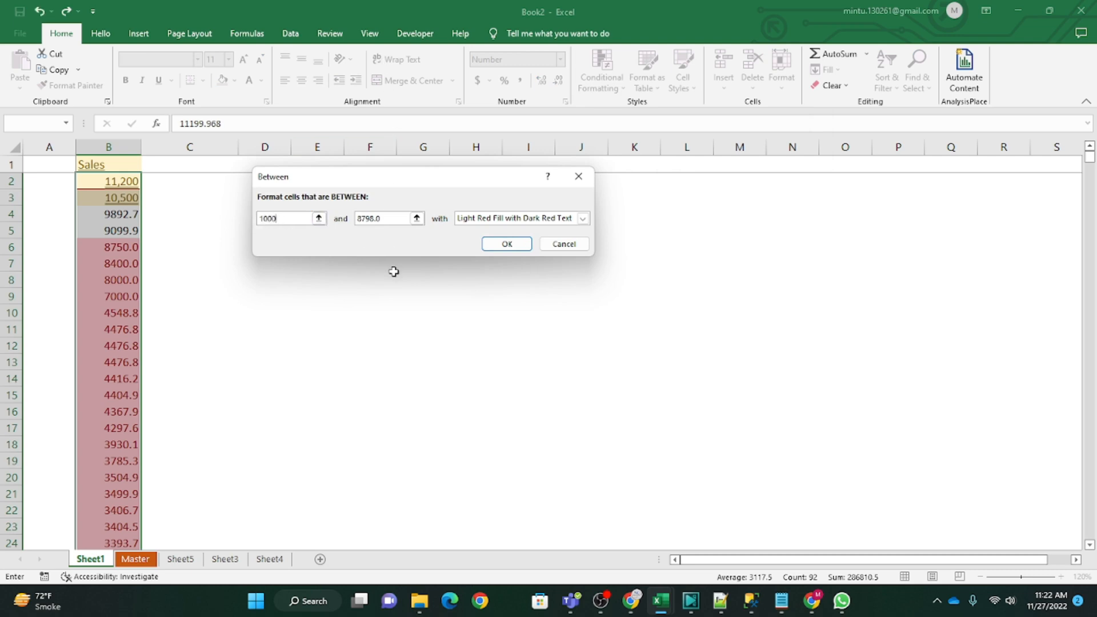
left_click_drag(389, 218, 336, 220)
type("5000")
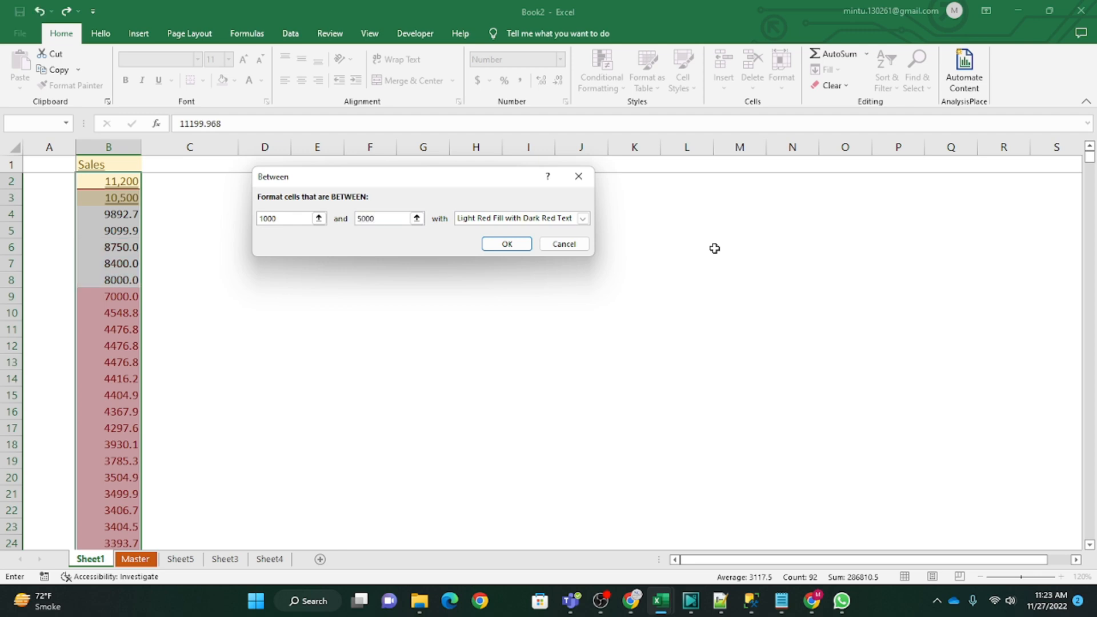
Step: Format the Between rule's matches with Green Fill with Dark Green Text and apply the rule
left_click(582, 218)
left_click(560, 250)
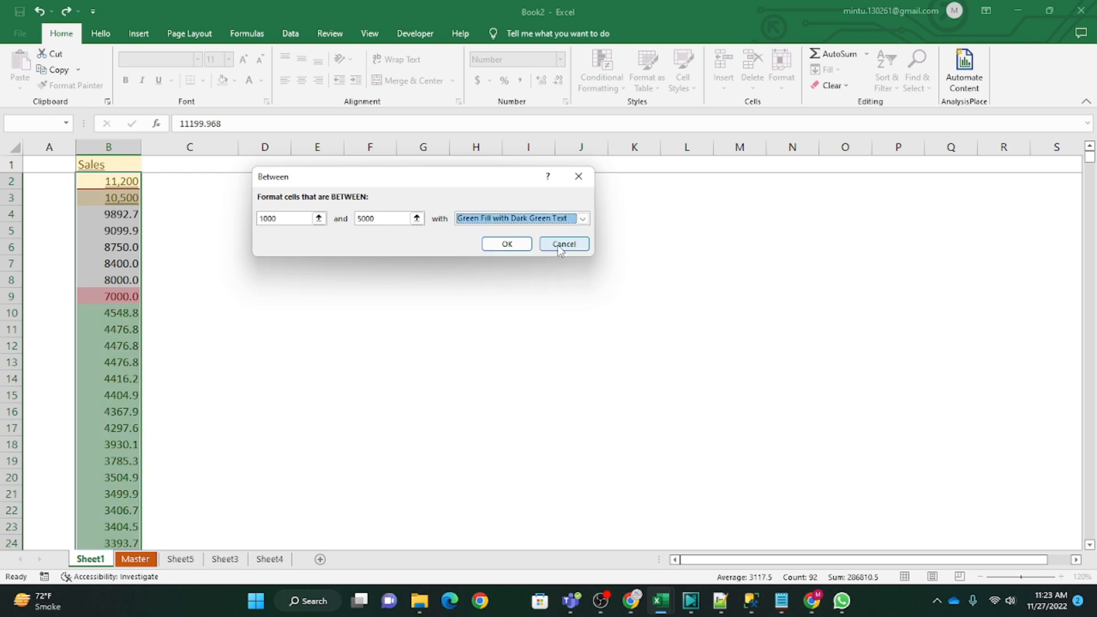
left_click(518, 244)
Step: Examine the gold, red and green highlighting that the three rules give the Sales values in column B
left_click(116, 330)
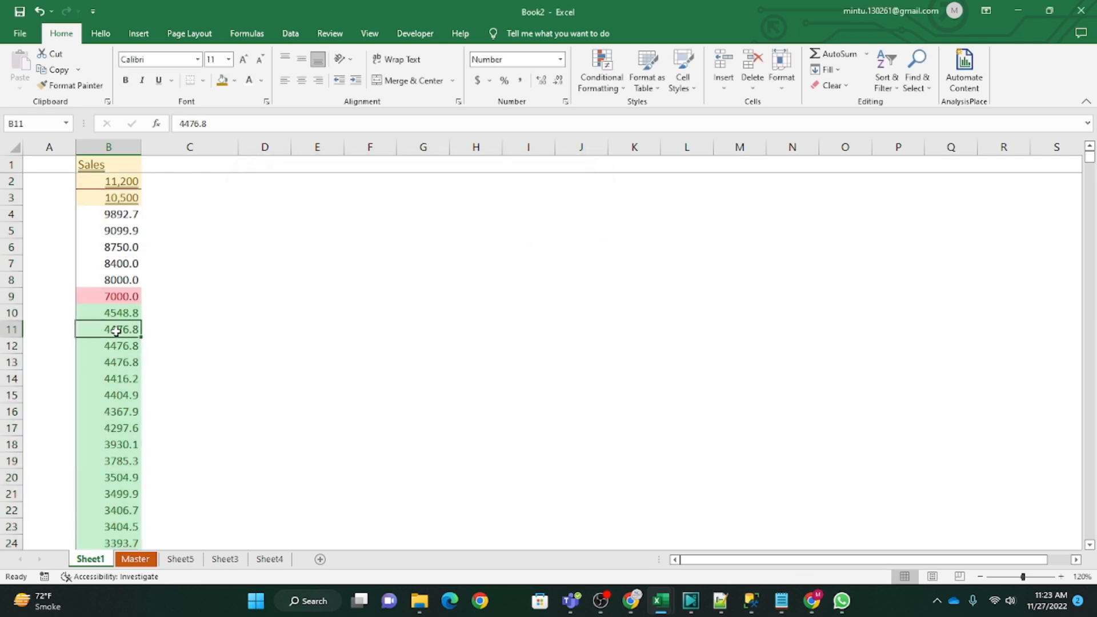
left_click(106, 297)
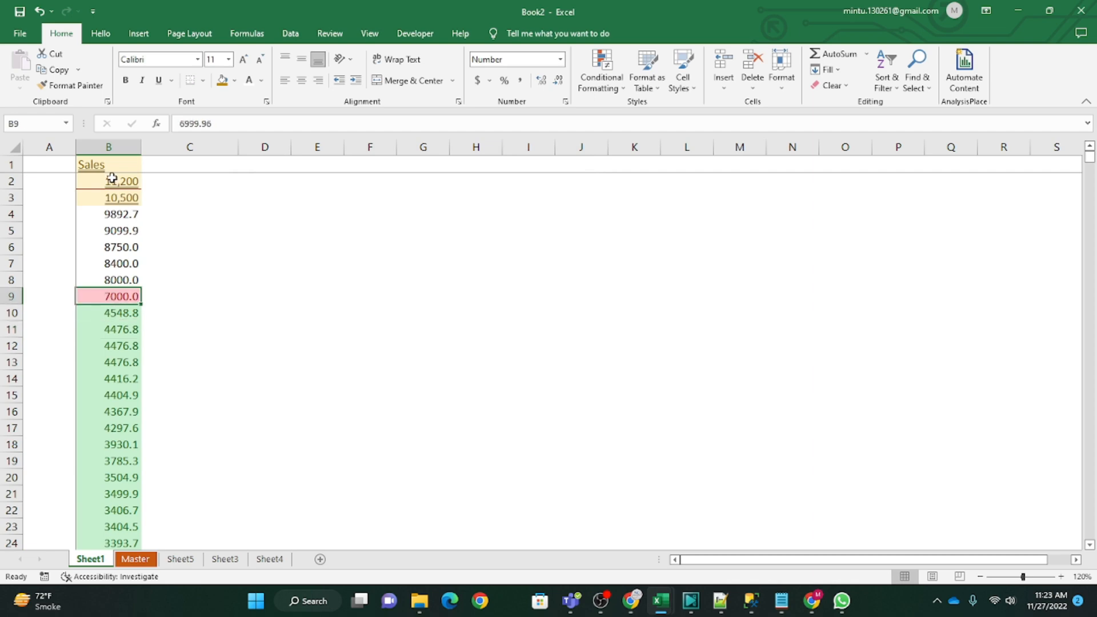
left_click_drag(112, 179, 113, 197)
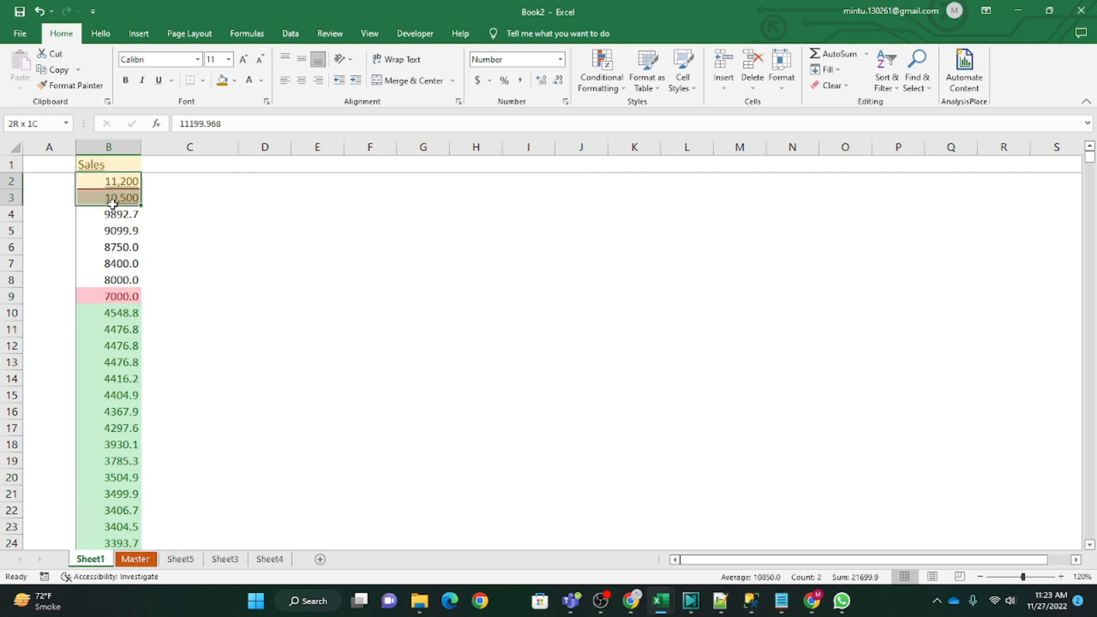
left_click(112, 298)
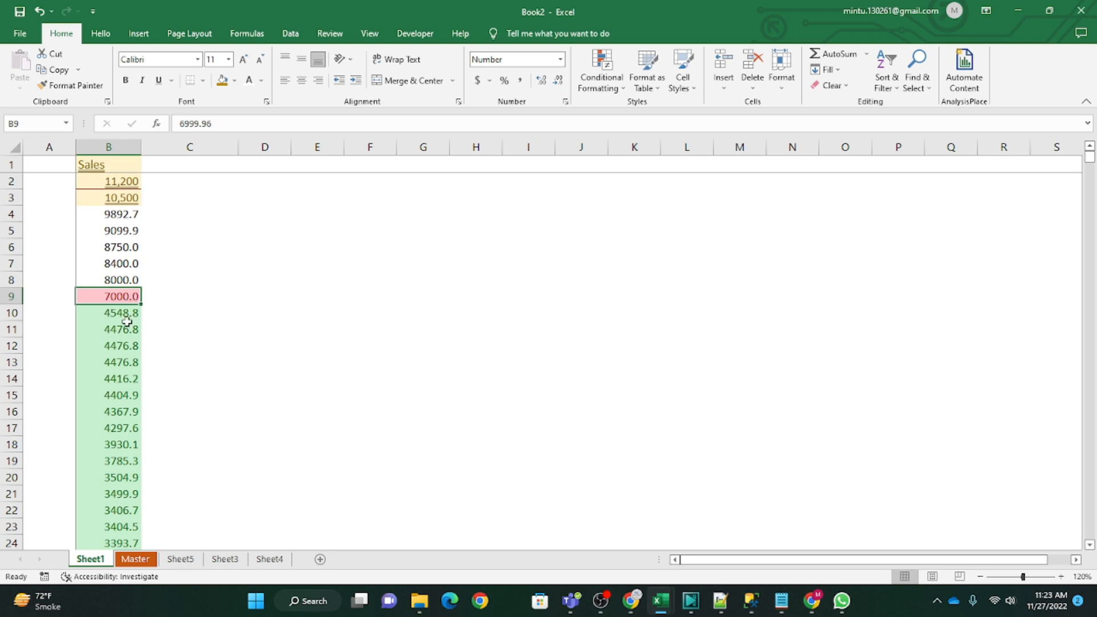
left_click_drag(123, 317, 122, 419)
scroll(122, 452, "down", 10)
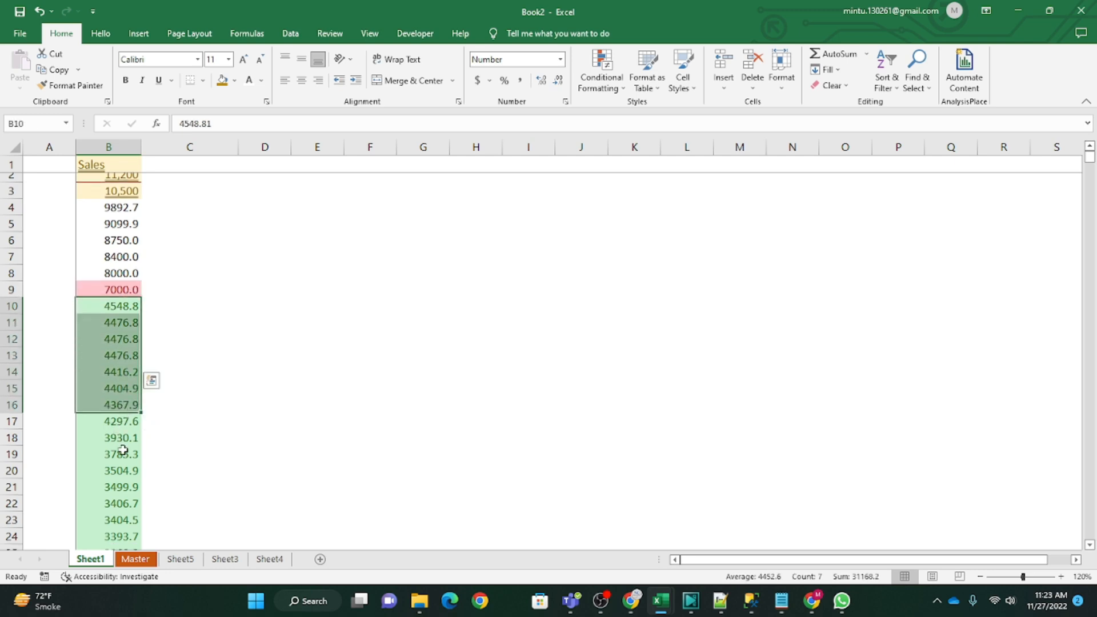
scroll(53, 309, "up", 10)
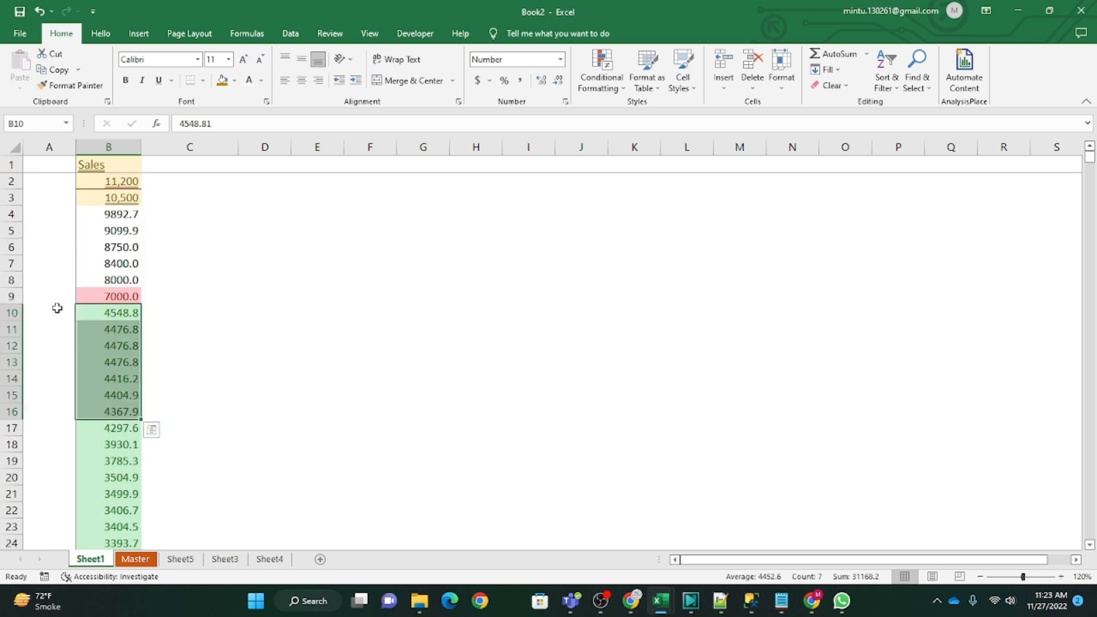
left_click(107, 212)
left_click(108, 183)
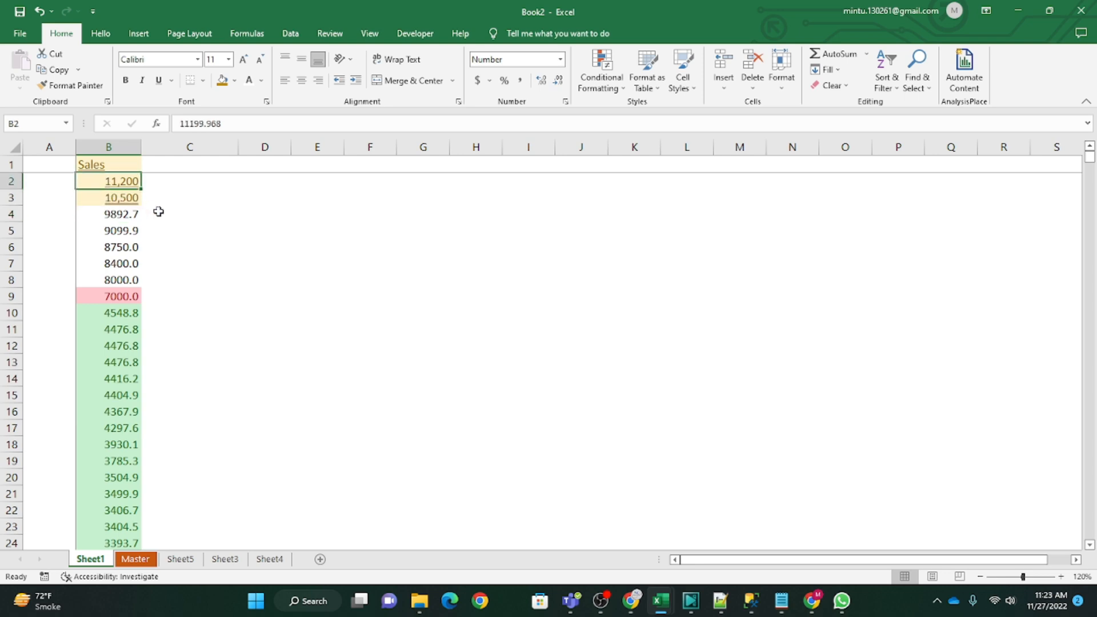
key("ctrl+shift+Down")
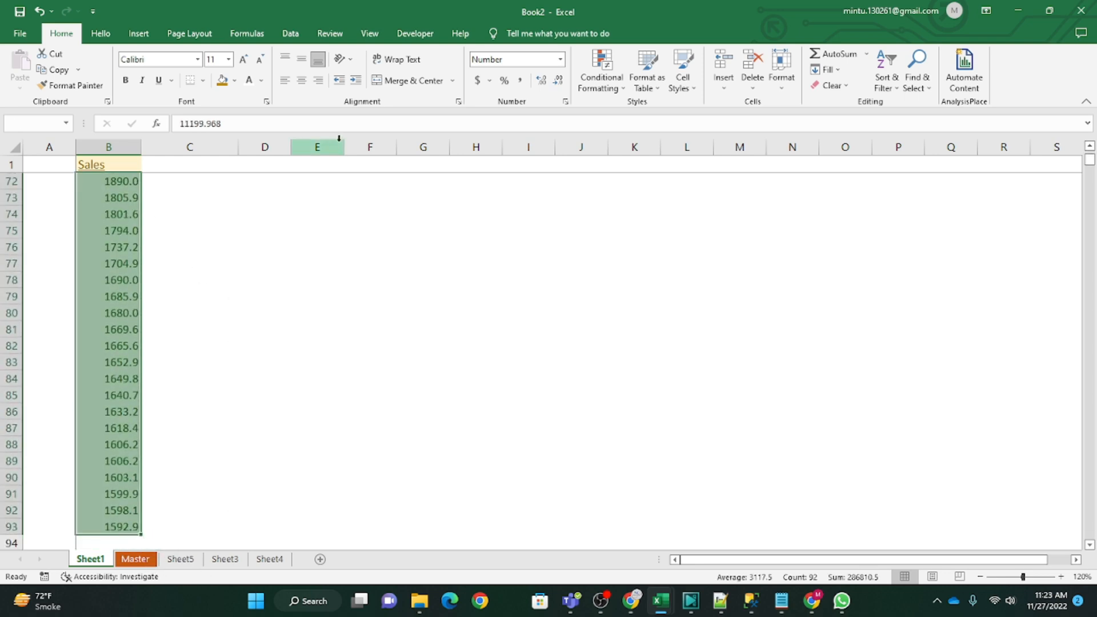
left_click(339, 143)
left_click(264, 278)
Step: Copy the entire Profit column from the Master sheet and insert a new blank worksheet
left_click(135, 559)
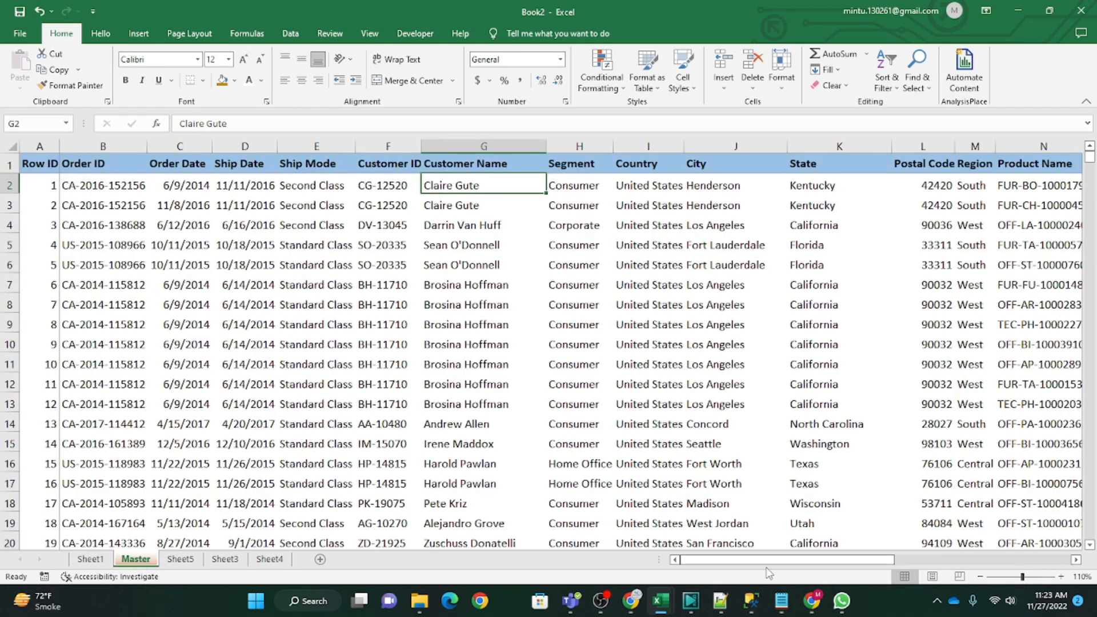
left_click_drag(766, 561, 932, 566)
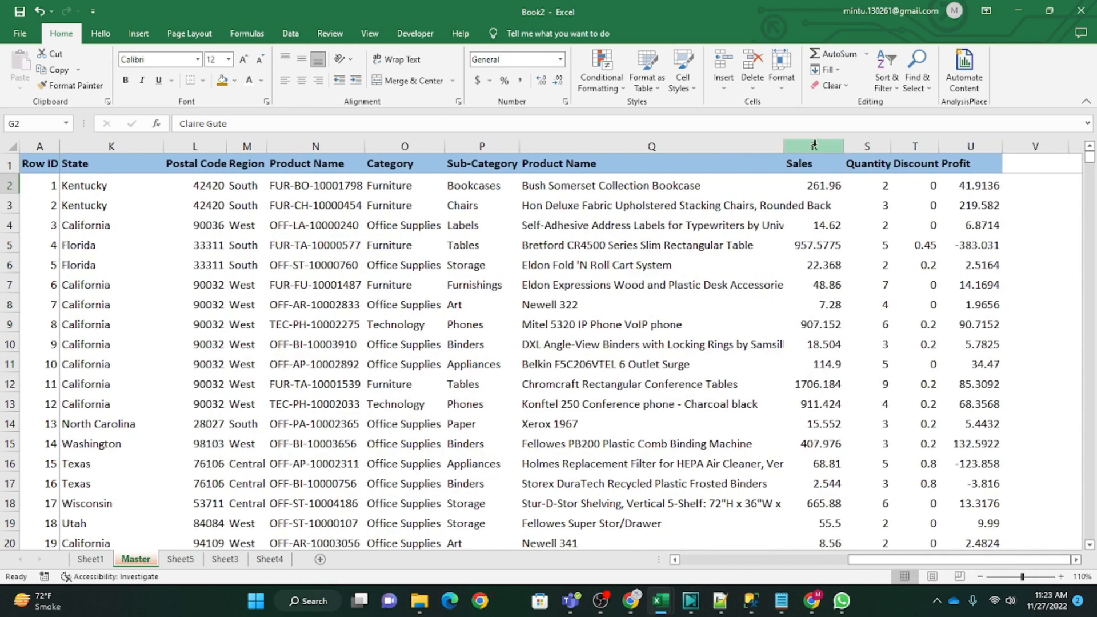
left_click(970, 146)
key("ctrl+c")
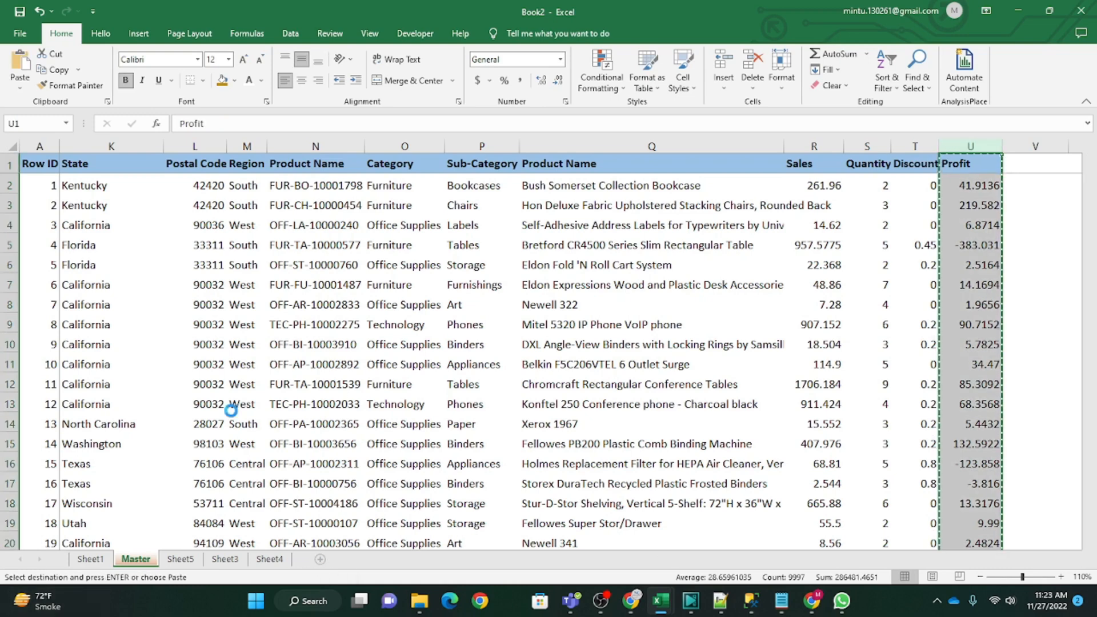
Step: Hide the gridlines on the new worksheet
left_click(368, 33)
left_click(158, 80)
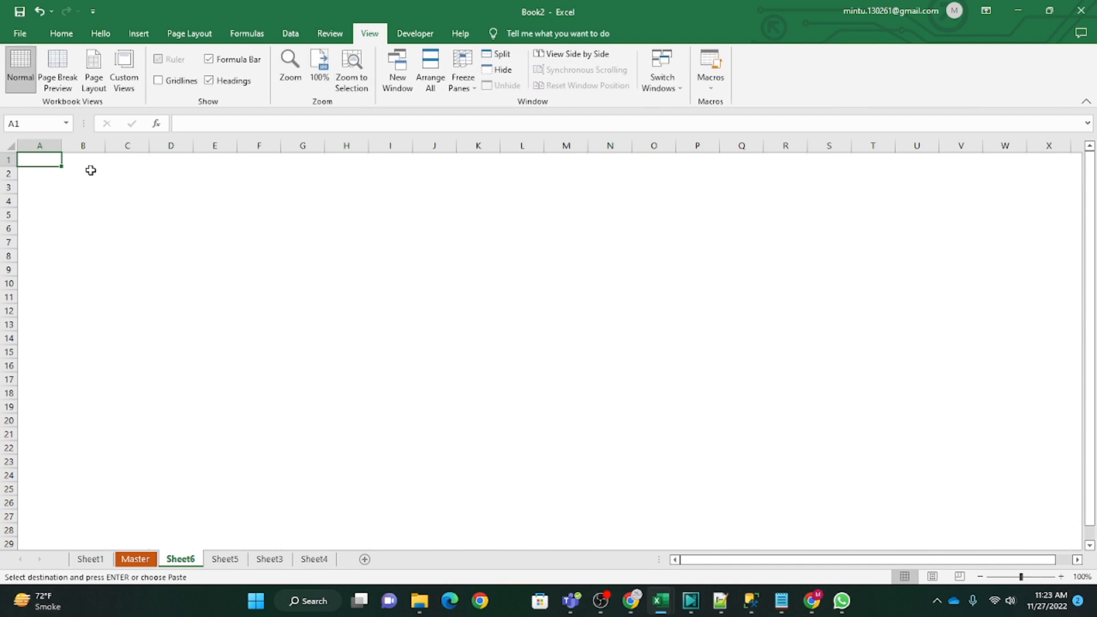
Step: Paste the copied Profit column into column B of the new sheet and widen the column
left_click(90, 161)
key("ctrl+v")
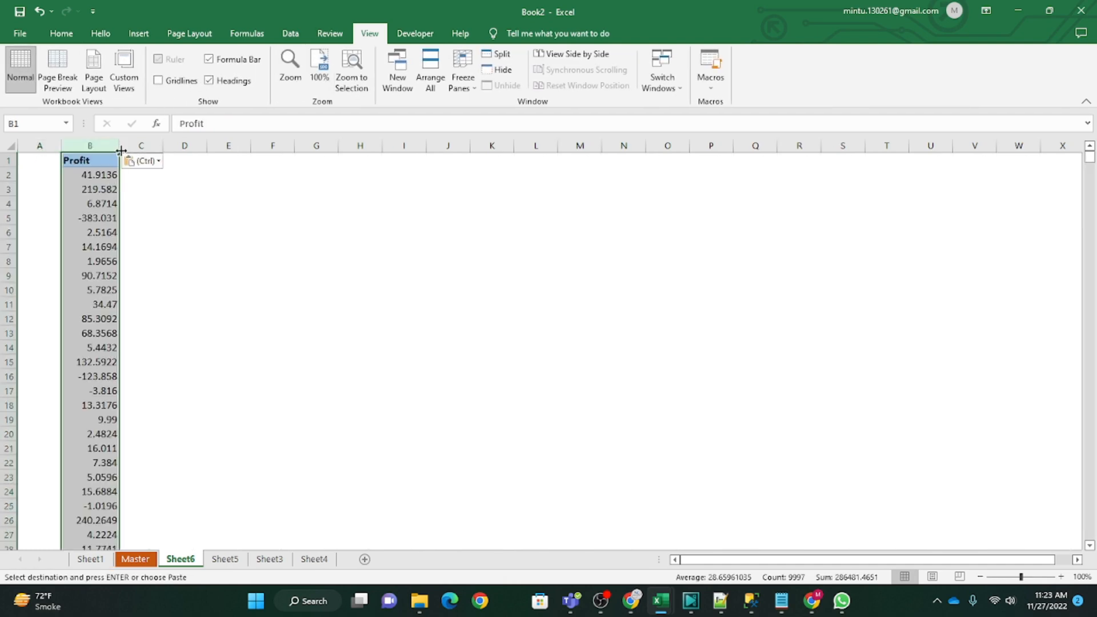
left_click_drag(121, 150, 164, 152)
left_click(234, 323)
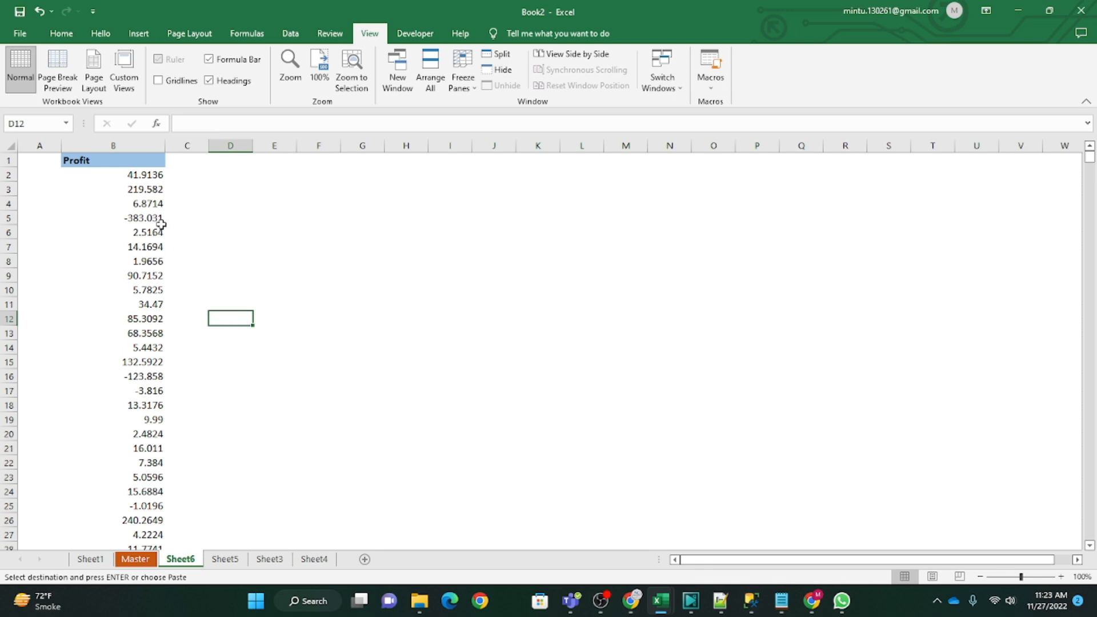
Step: Select all the Profit values below the header in column B, from B2 to the last filled row
left_click(132, 147)
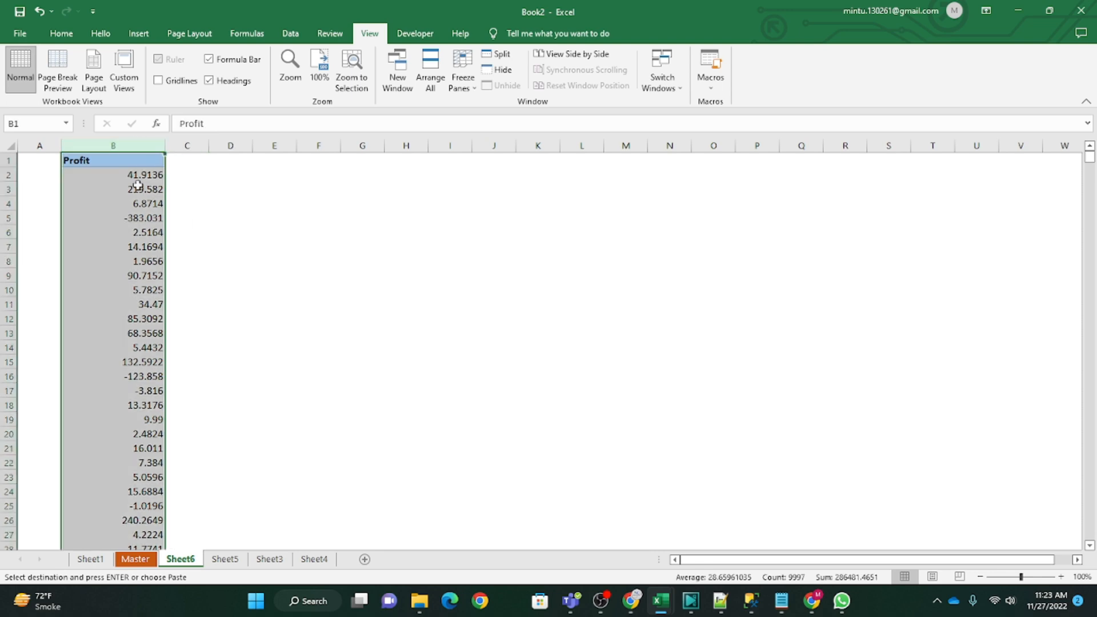
left_click_drag(124, 174, 137, 261)
left_click(124, 174)
key("ctrl+shift+Down")
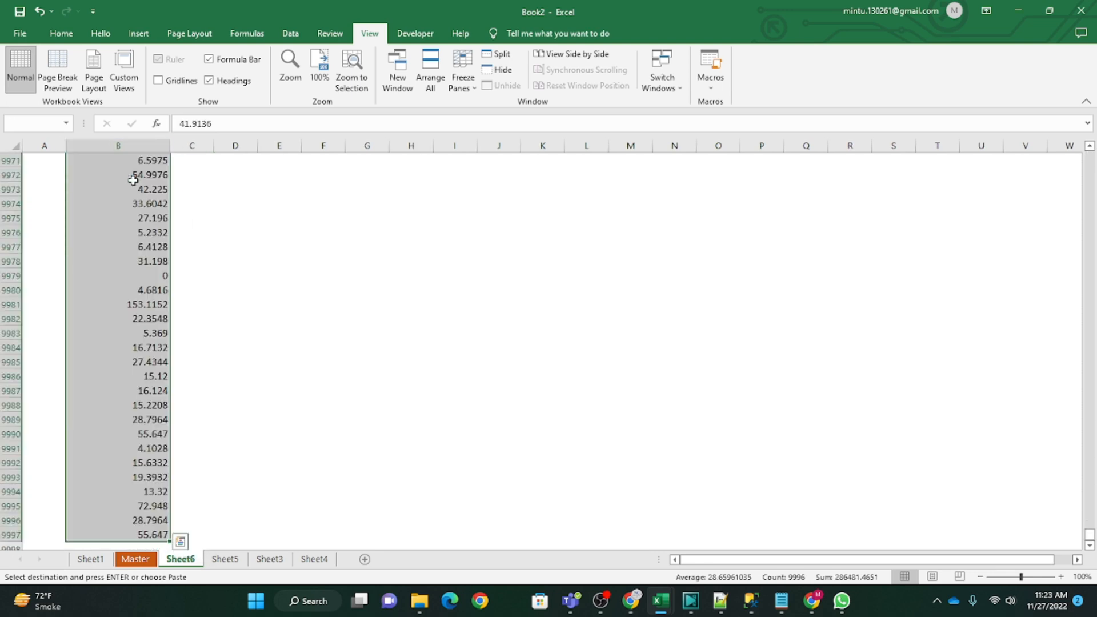
left_click(61, 33)
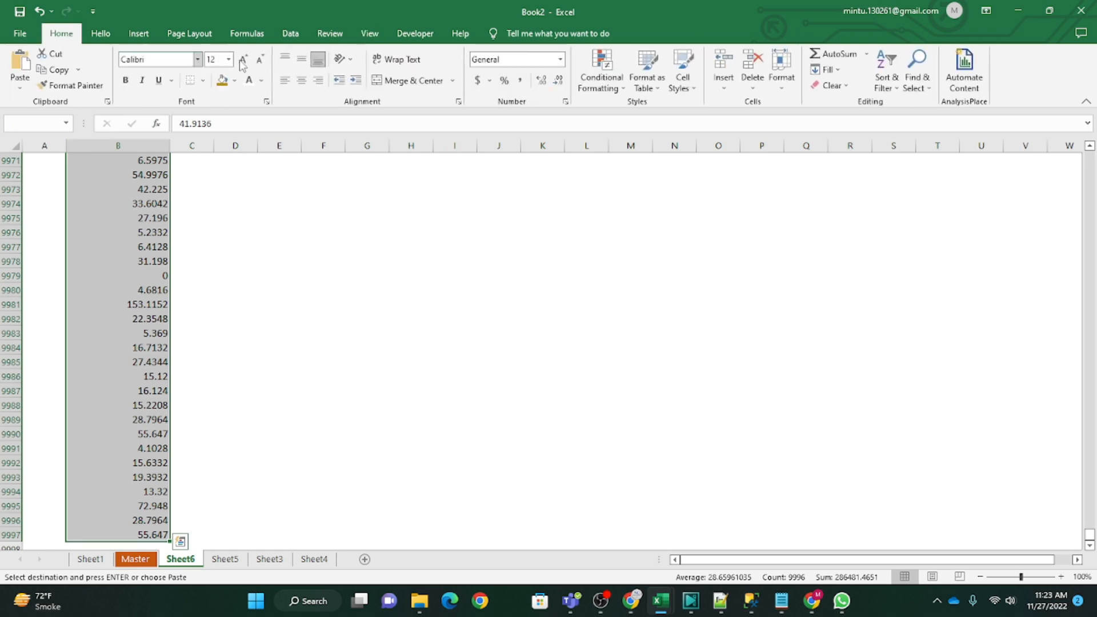
left_click(601, 83)
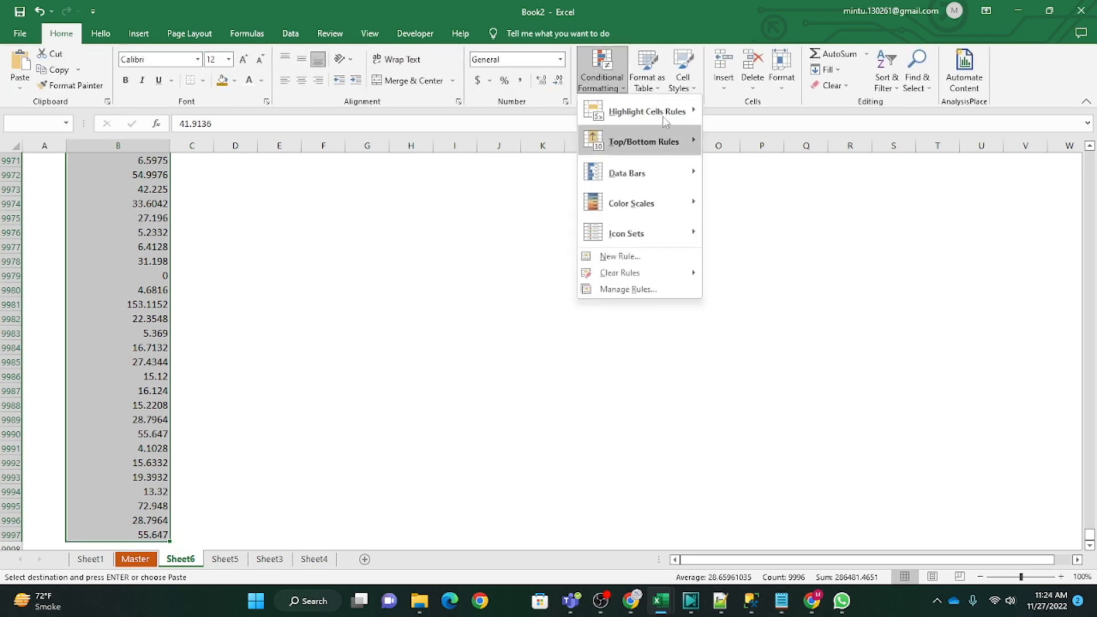
mouse_move(664, 121)
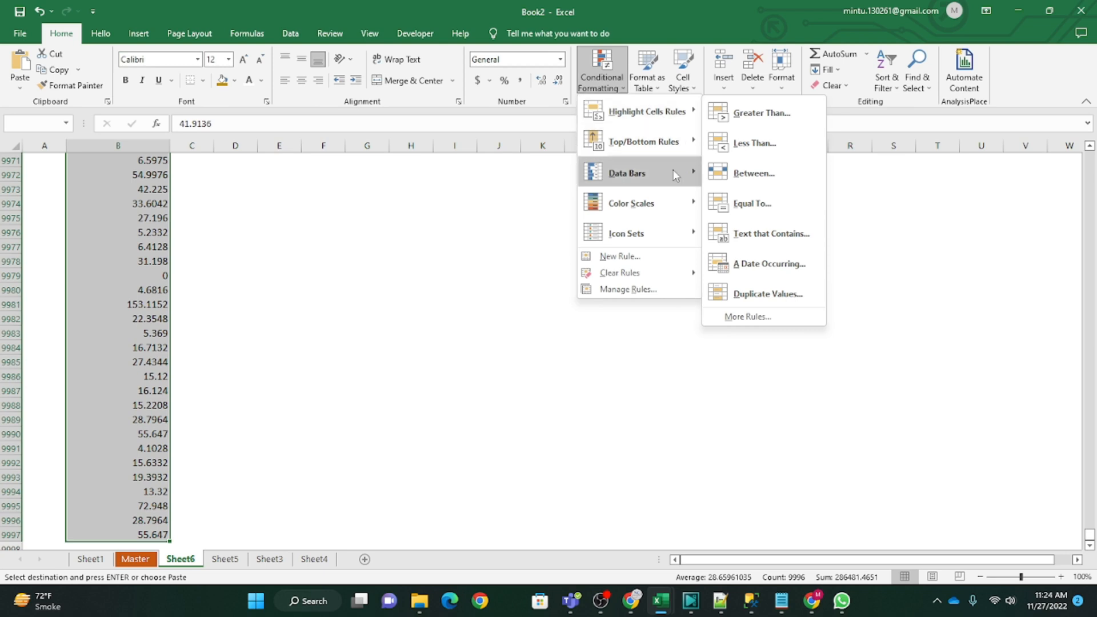
left_click(742, 173)
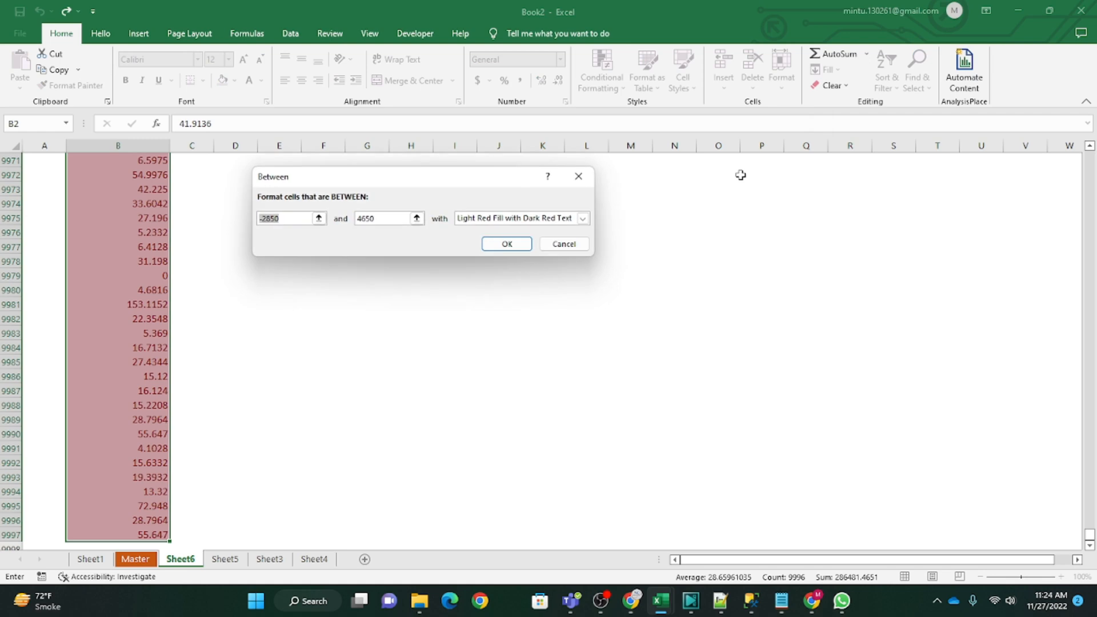
left_click(564, 244)
Step: Add an Equal To highlight rule for 5000 to the Profit values, using Light Red Fill with Dark Red Text
left_click(601, 74)
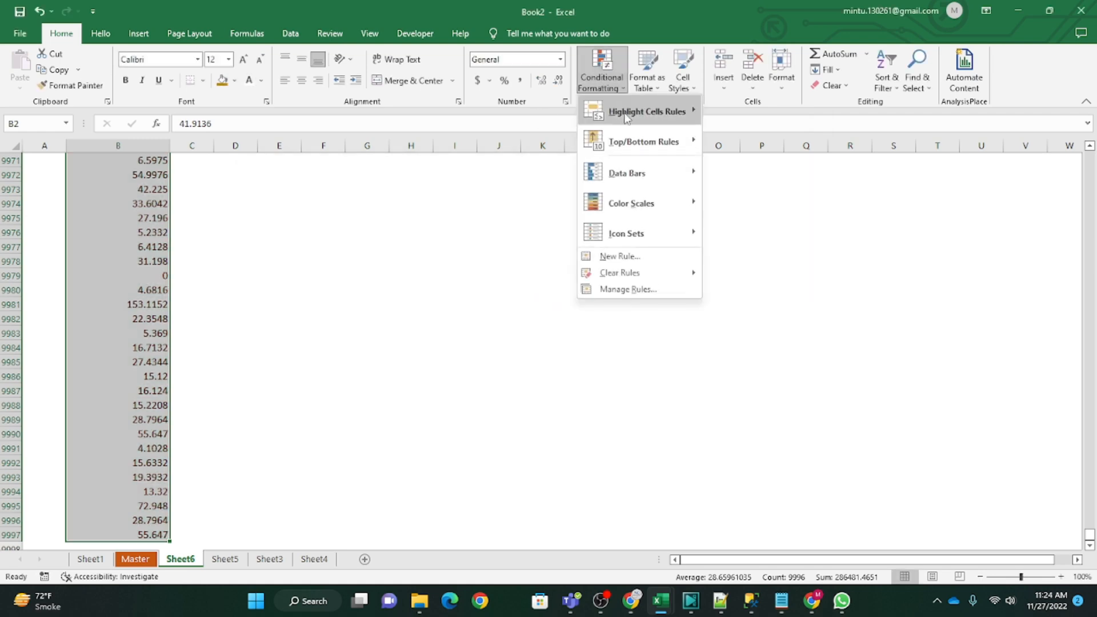
mouse_move(668, 143)
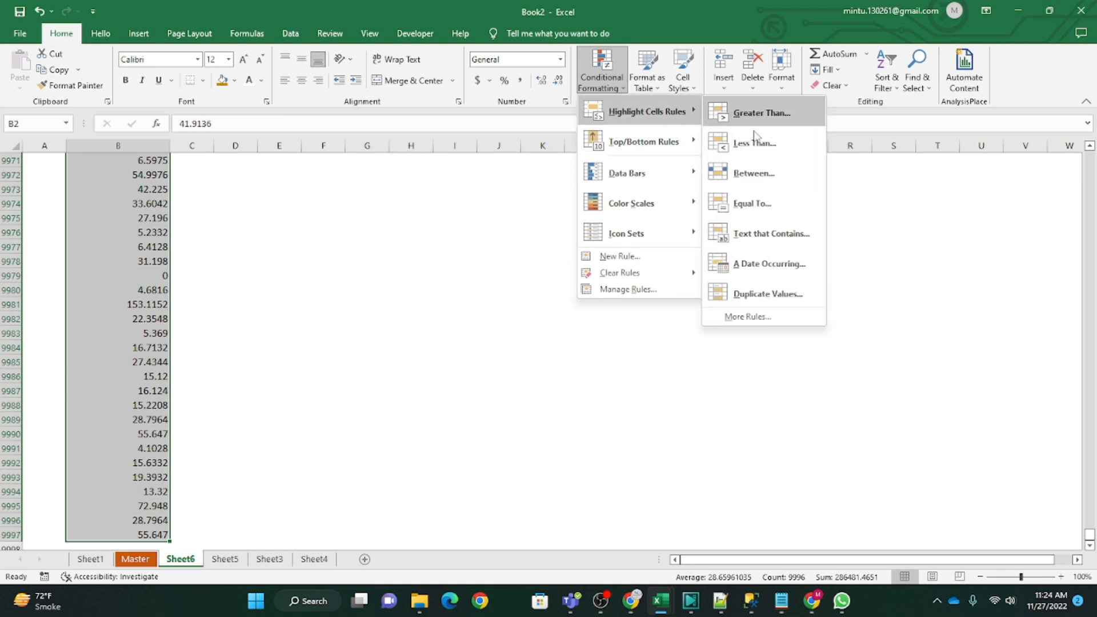
left_click(763, 207)
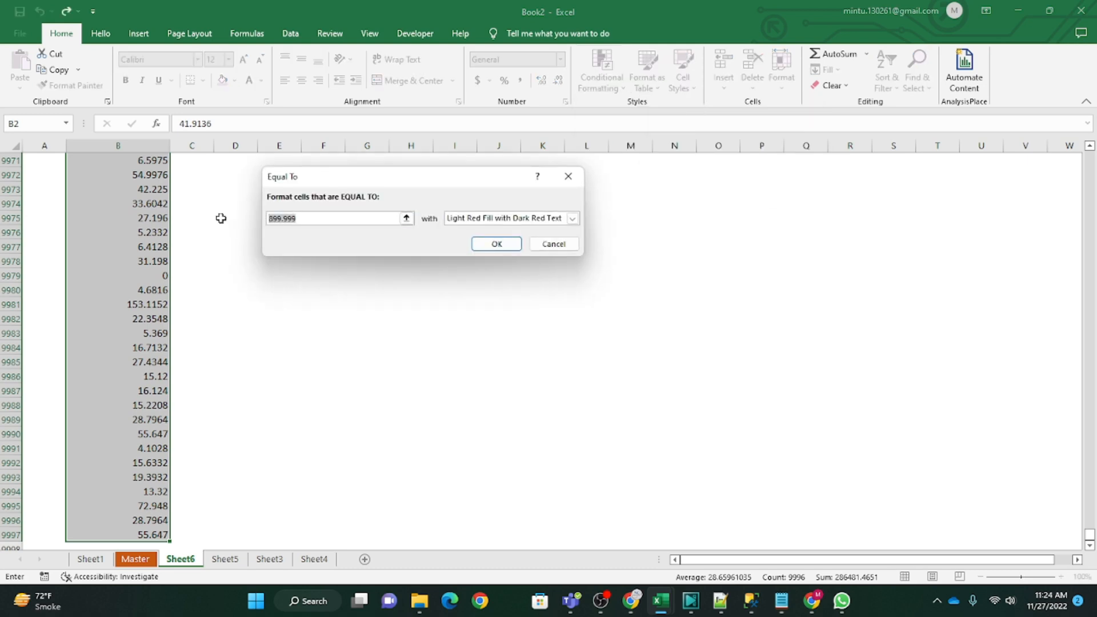
type("5000")
left_click(496, 244)
Step: Look through the Profit column from the top for cells highlighted by the Equal To rule
left_click(117, 275)
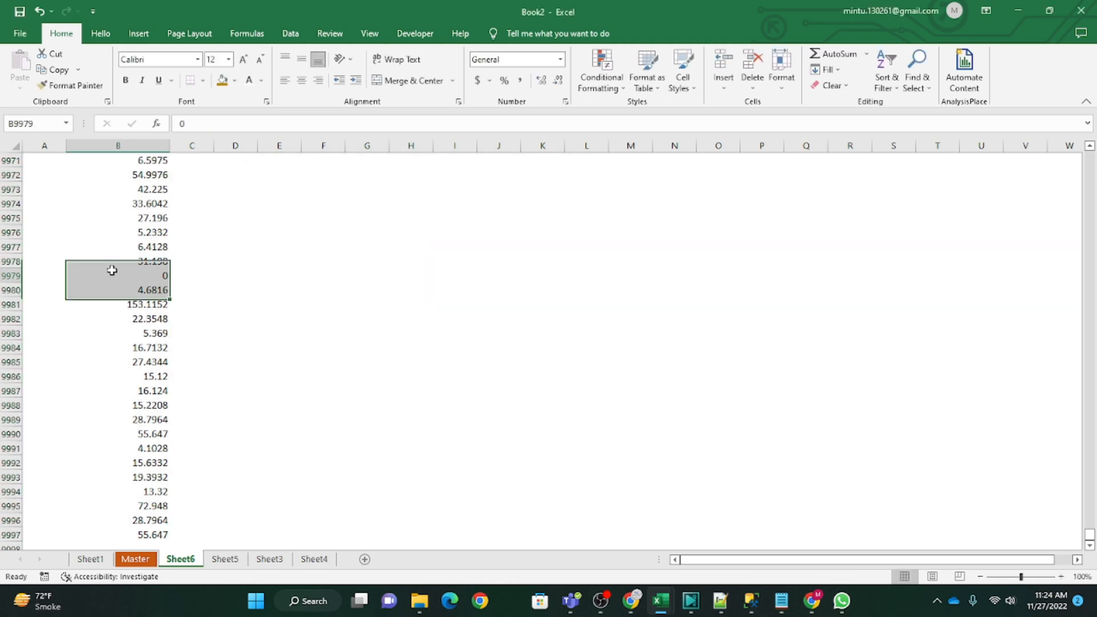
scroll(151, 338, "up", 7)
key("ctrl+Up")
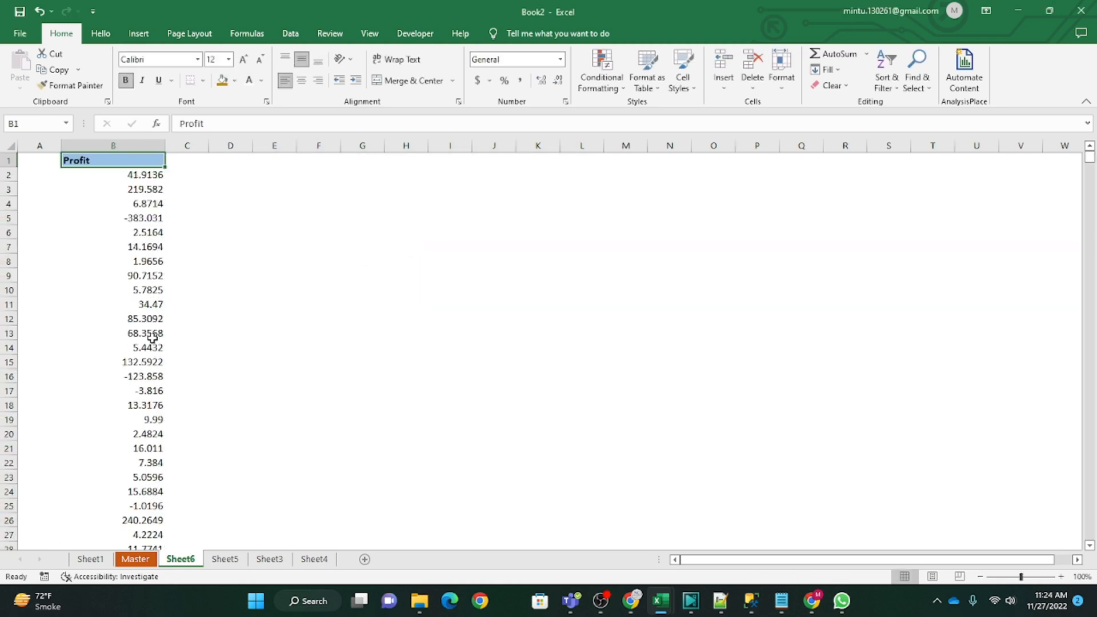
key("Down")
key("Down")
key("Up")
key("Up")
key("Down")
key("Up")
key("Down")
key("Down")
key("Down")
key("Down")
key("Down")
key("Down")
key("Down")
key("Down")
key("Down")
key("Down")
key("Down")
key("Down")
key("Down")
key("Down")
key("Down")
key("Down")
key("Down")
key("Down")
key("Down")
key("Down")
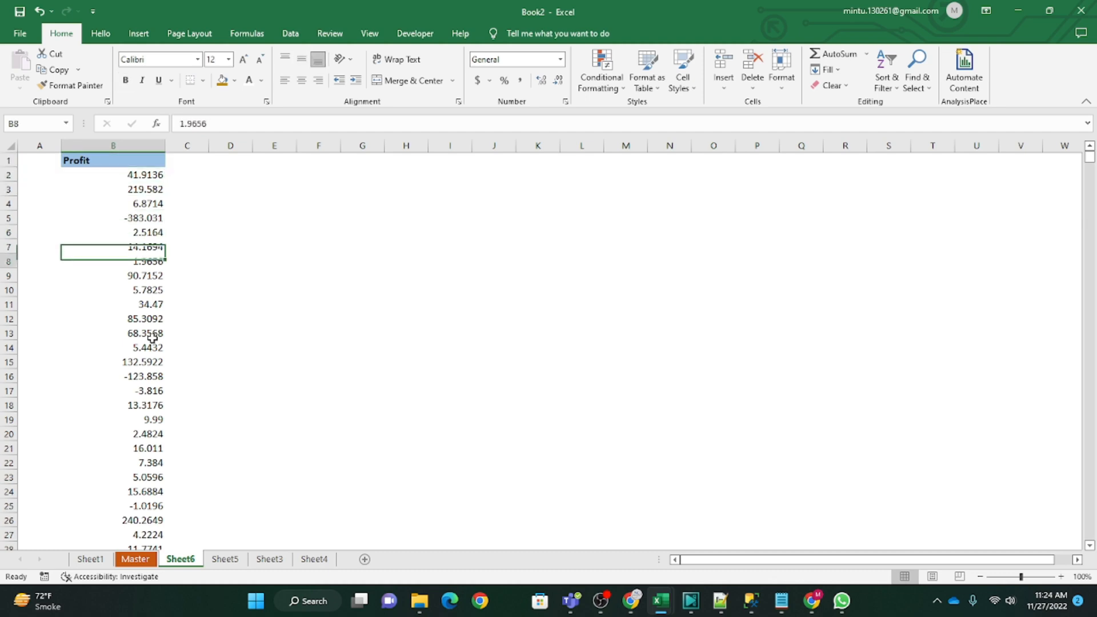
key("Down")
key("Down")
key("Down")
key("Down")
key("Down")
key("Down")
key("Down")
key("Down")
key("Down")
key("Down")
key("Down")
key("Down")
key("Down")
key("Down")
key("Down")
key("Down")
key("Down")
key("Down")
key("Down")
key("Down")
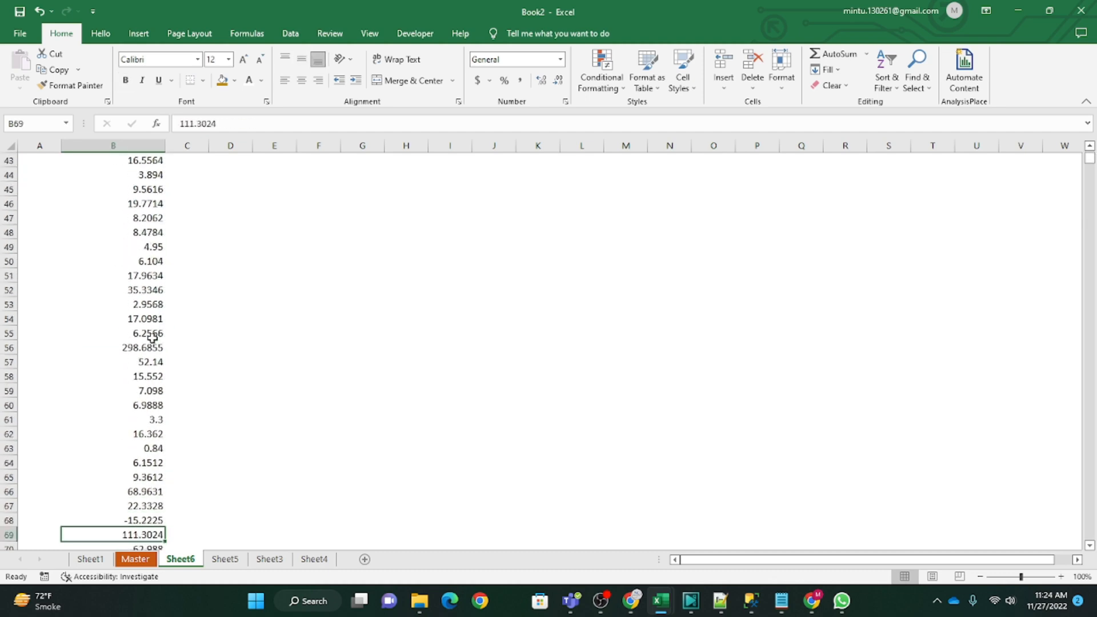
key("ctrl+Up")
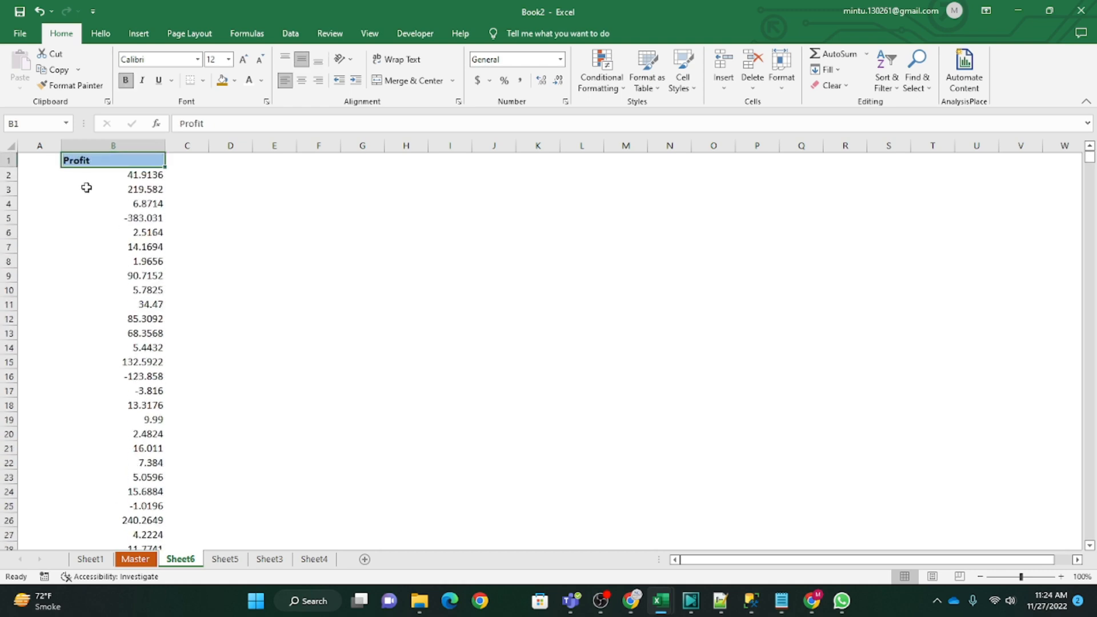
left_click(114, 200)
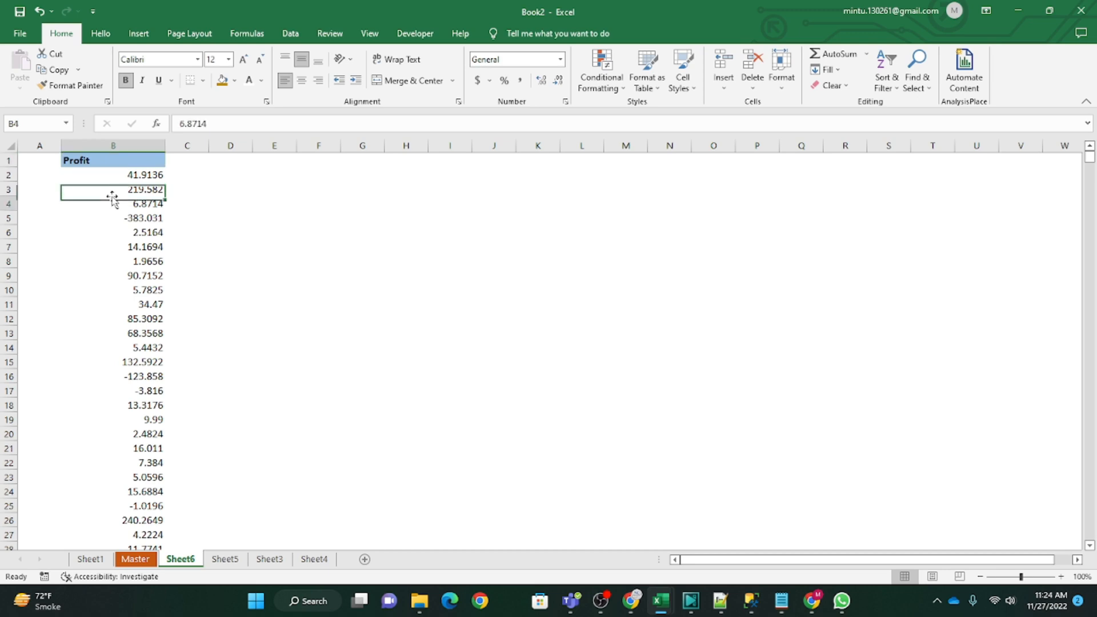
Step: Add a filter to the Profit header in cell B1
left_click(109, 160)
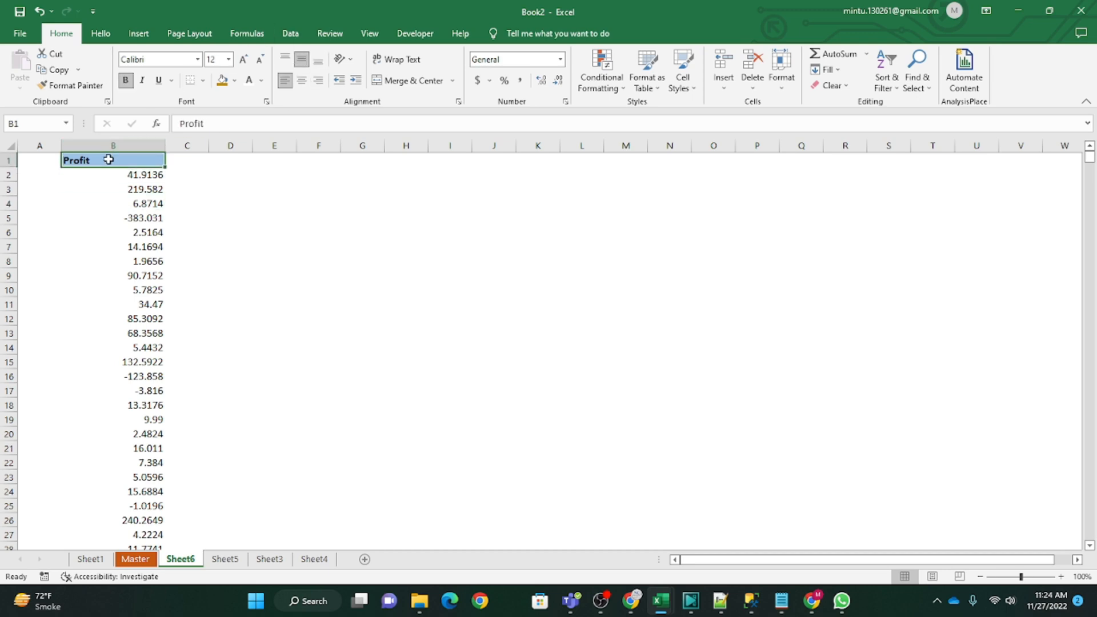
left_click(289, 35)
left_click(450, 77)
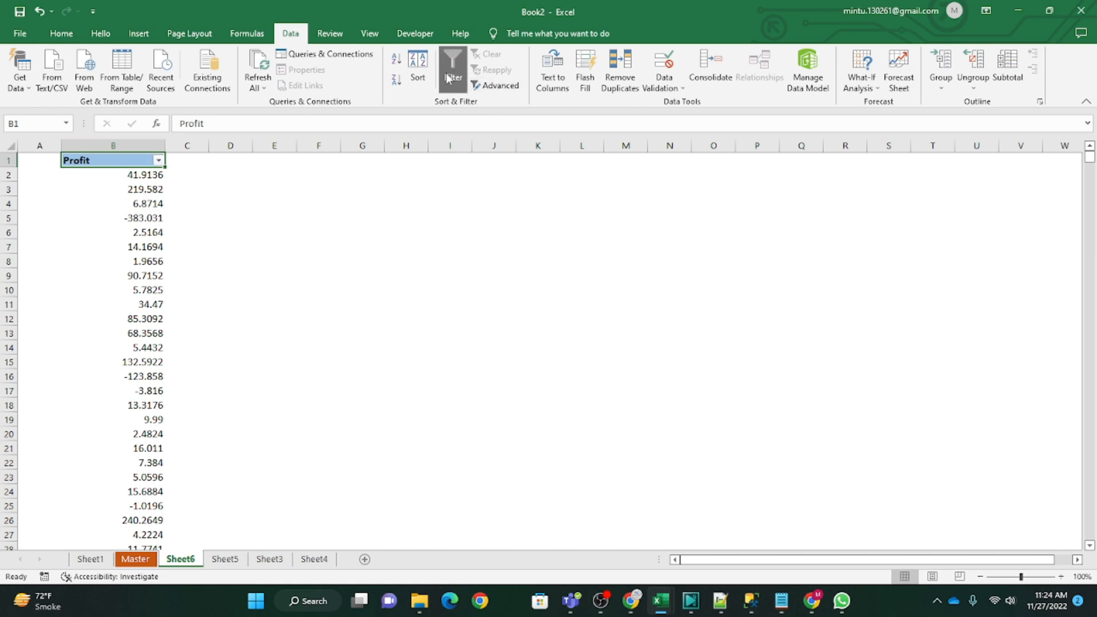
left_click(187, 177)
left_click(283, 234)
left_click(195, 246)
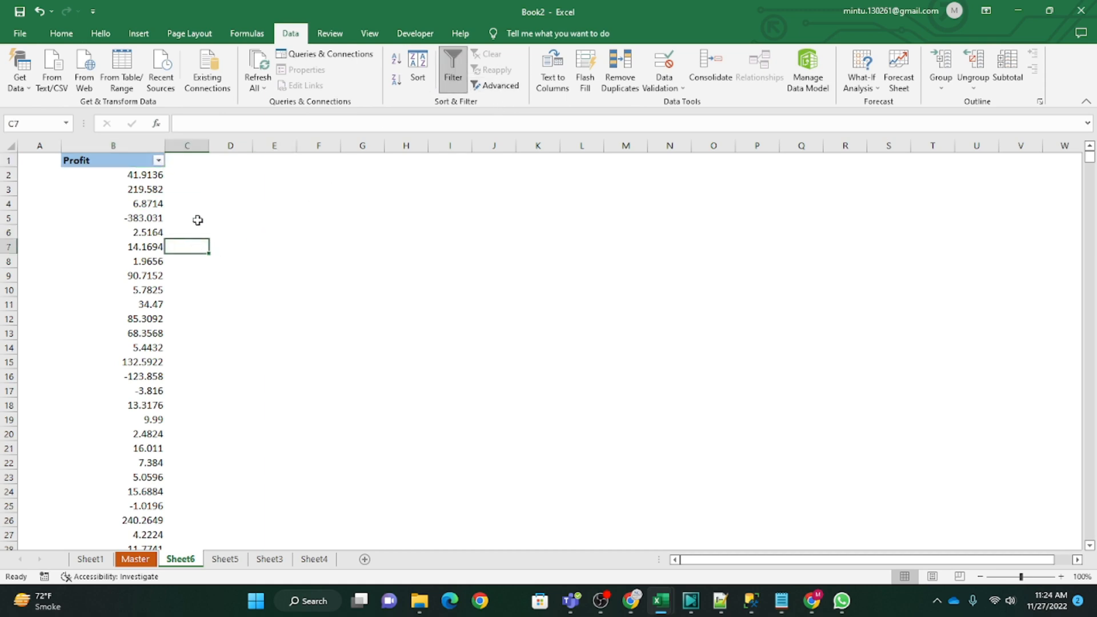
Step: Inspect the Profit column's filter options and value list, and close them without filtering
left_click(150, 217)
left_click(152, 175)
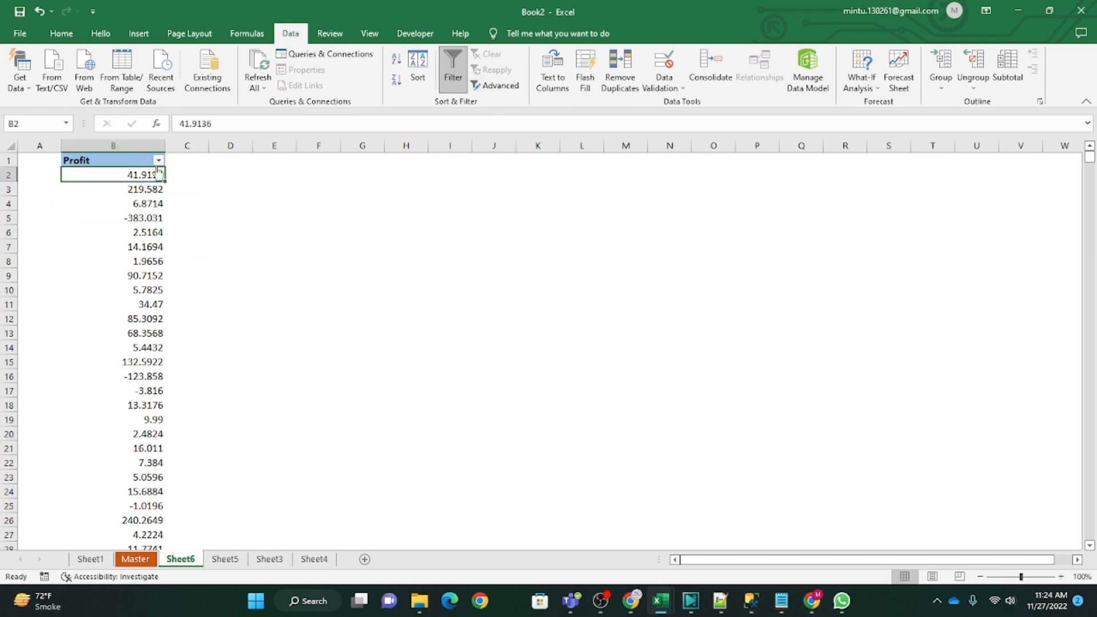
left_click(158, 161)
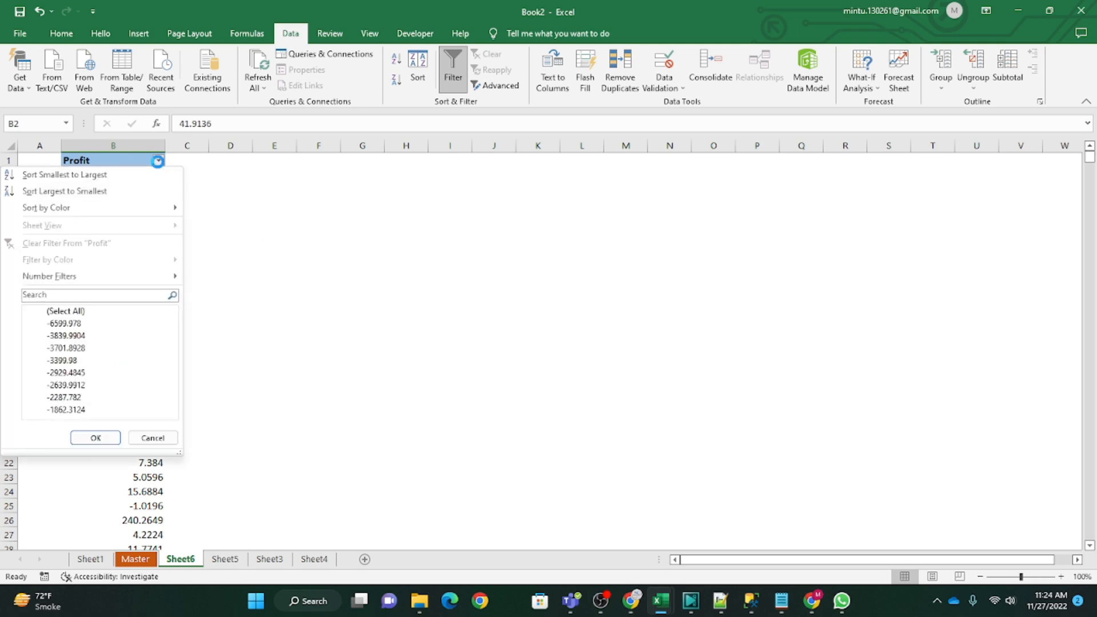
mouse_move(91, 268)
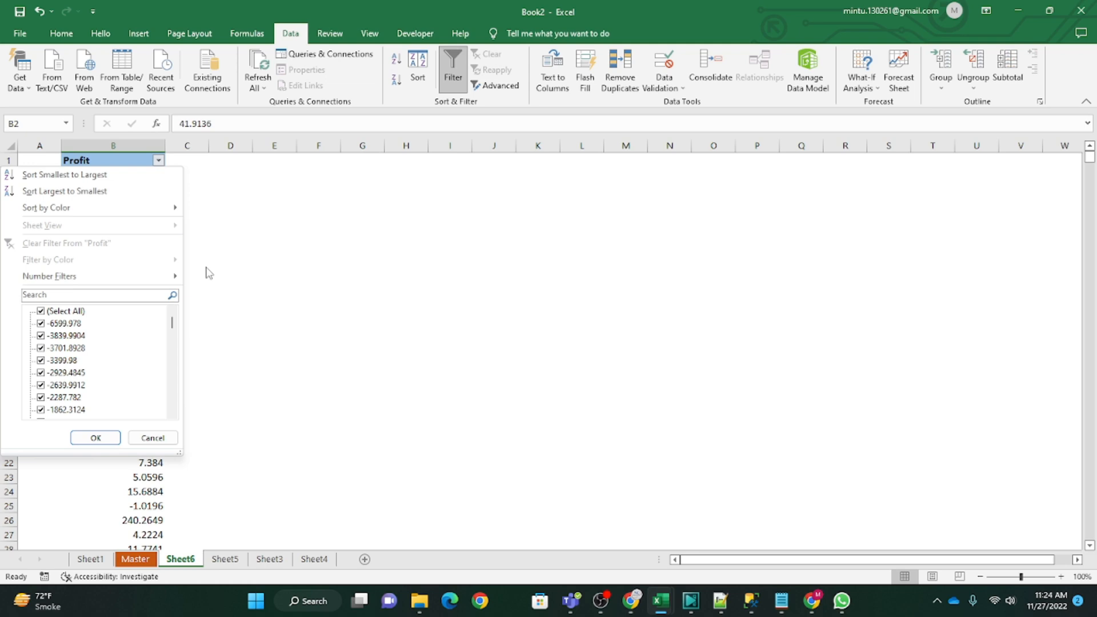
key("Escape")
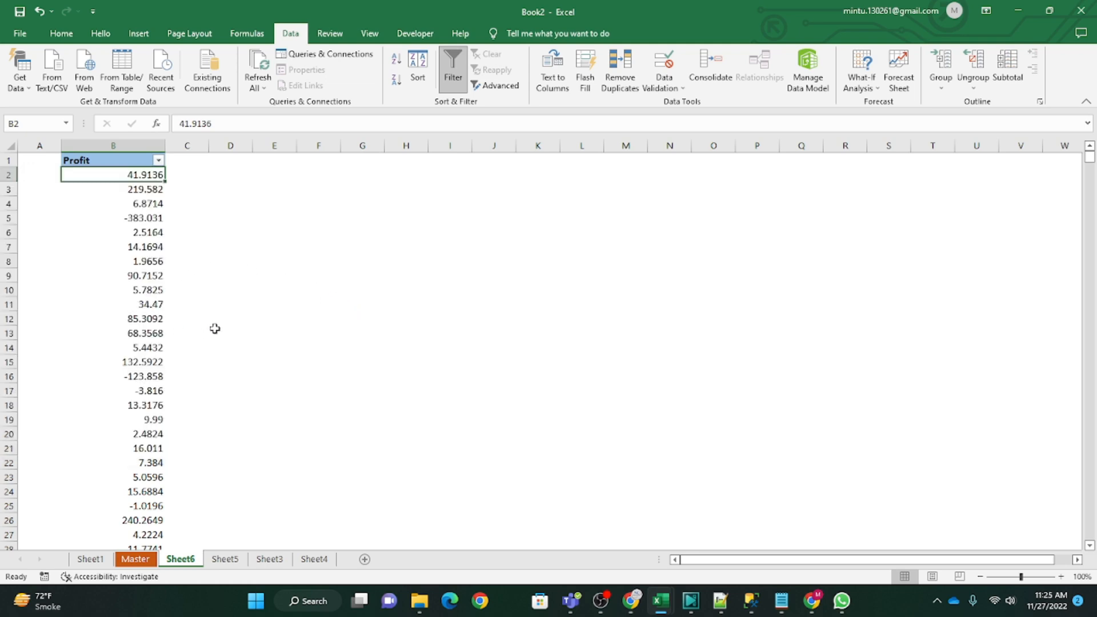
left_click(134, 305)
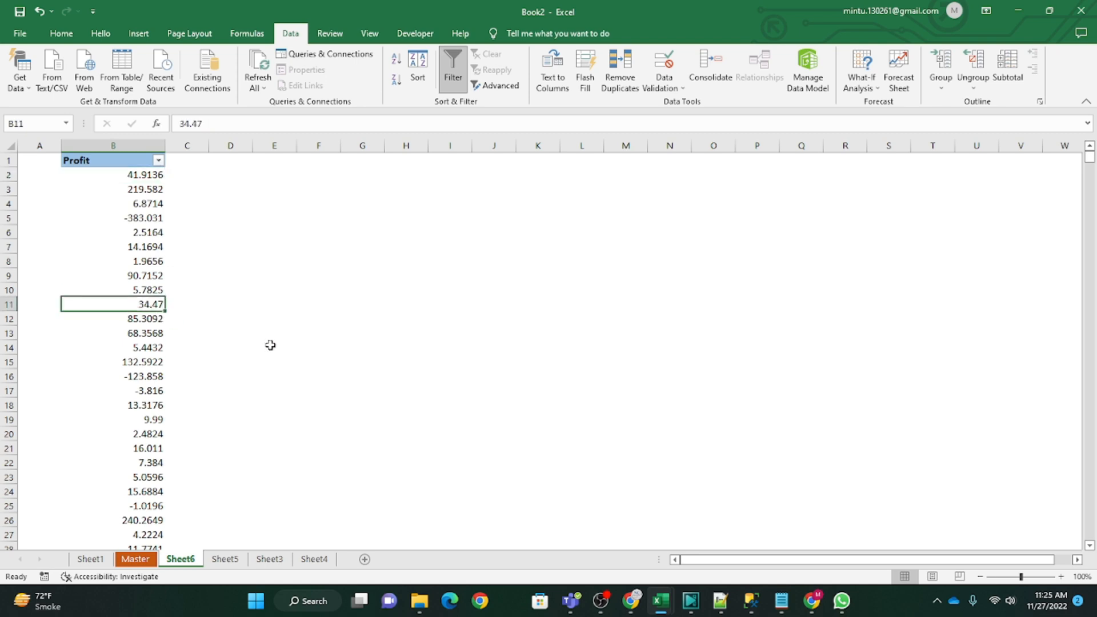
type("500")
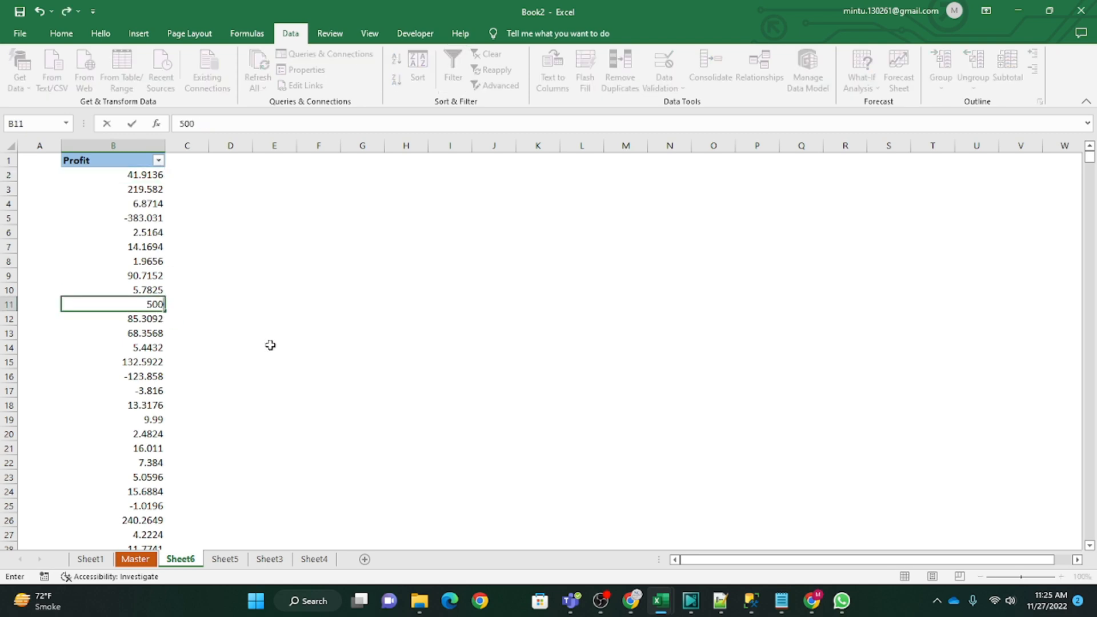
key("Return")
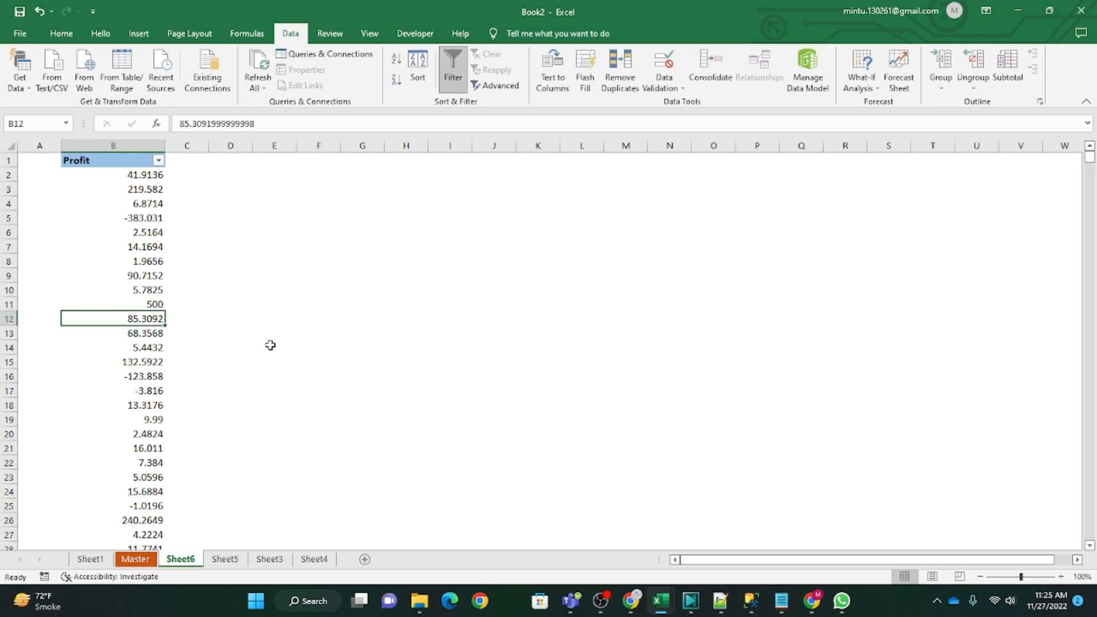
Step: Set the Profit value in cell B11 to 5000 to test the Equal To rule
key("Up")
type("5")
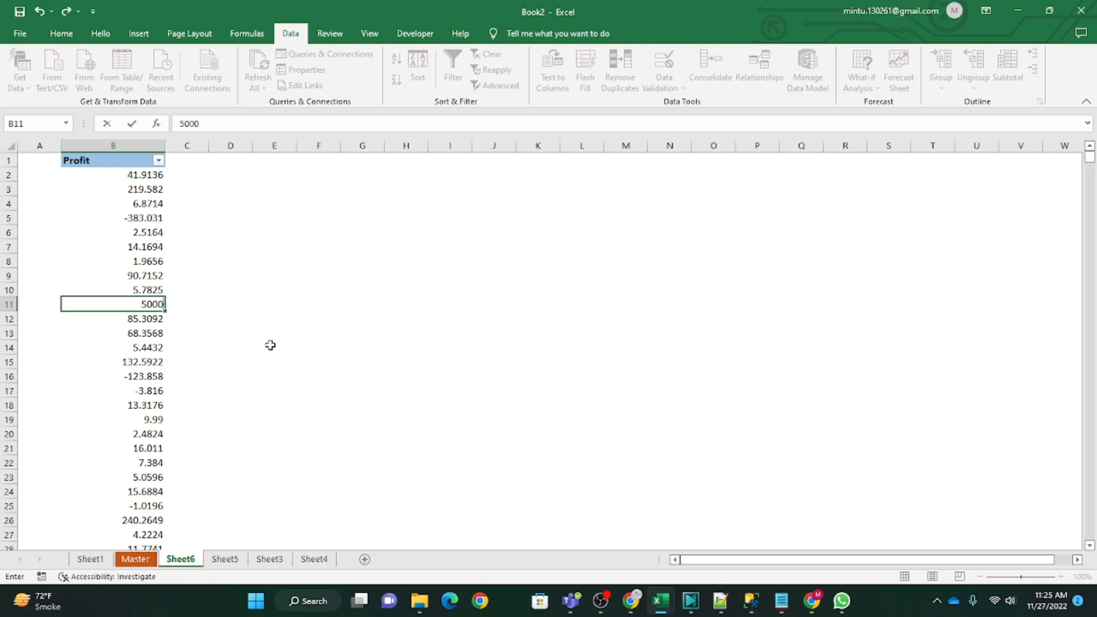
key("Return")
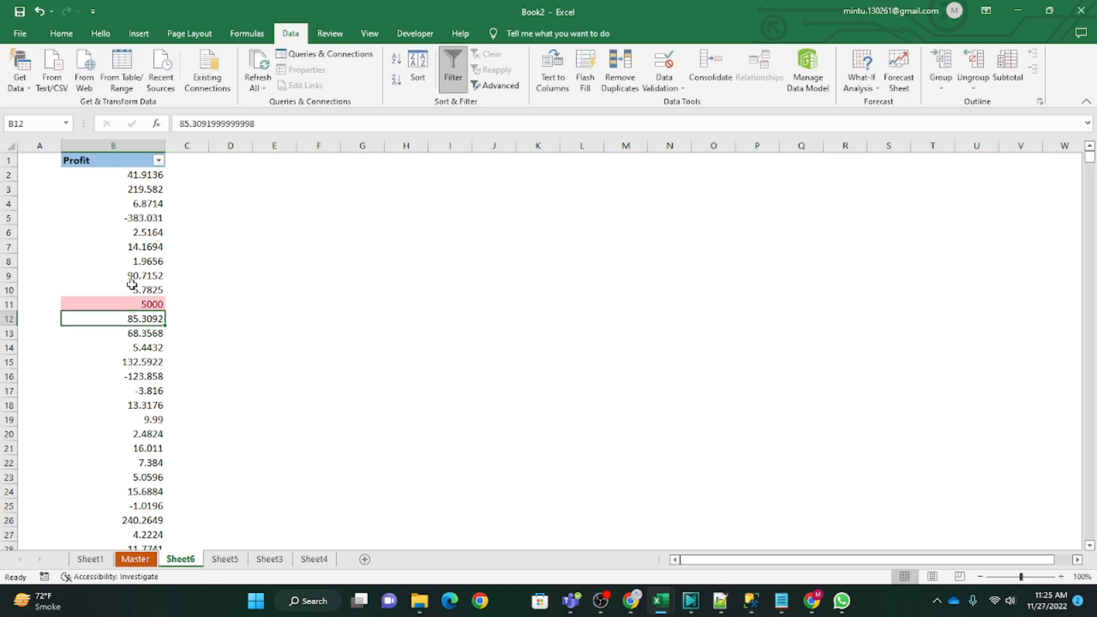
left_click(139, 307)
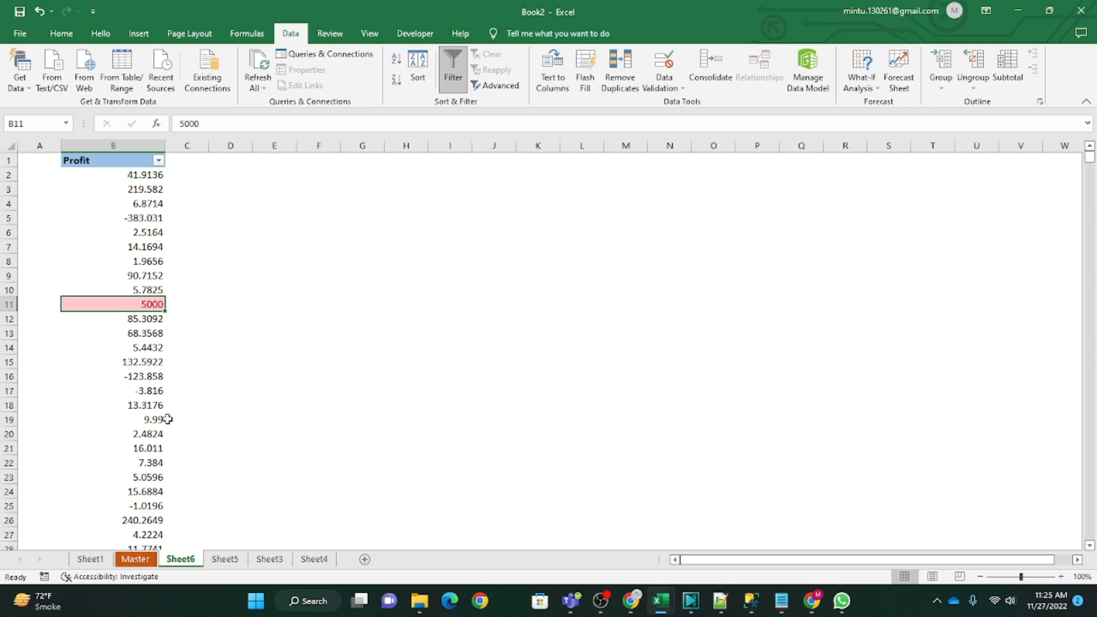
Step: Set the Profit values in cells B22 and B4 to 5000 as further matches for the rule
left_click(147, 463)
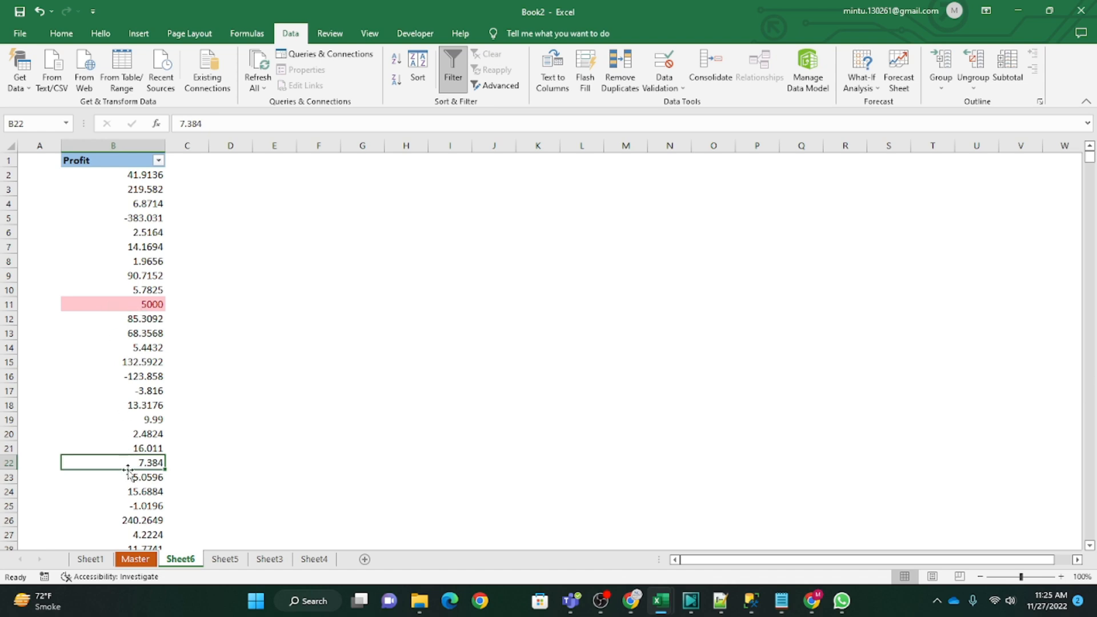
type("5000")
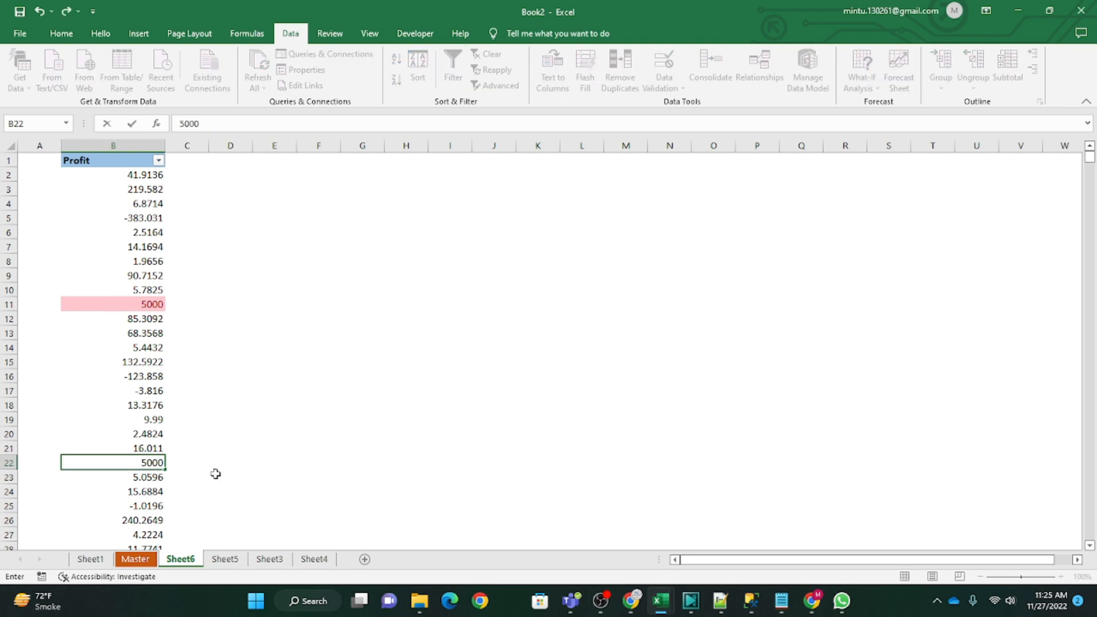
key("Return")
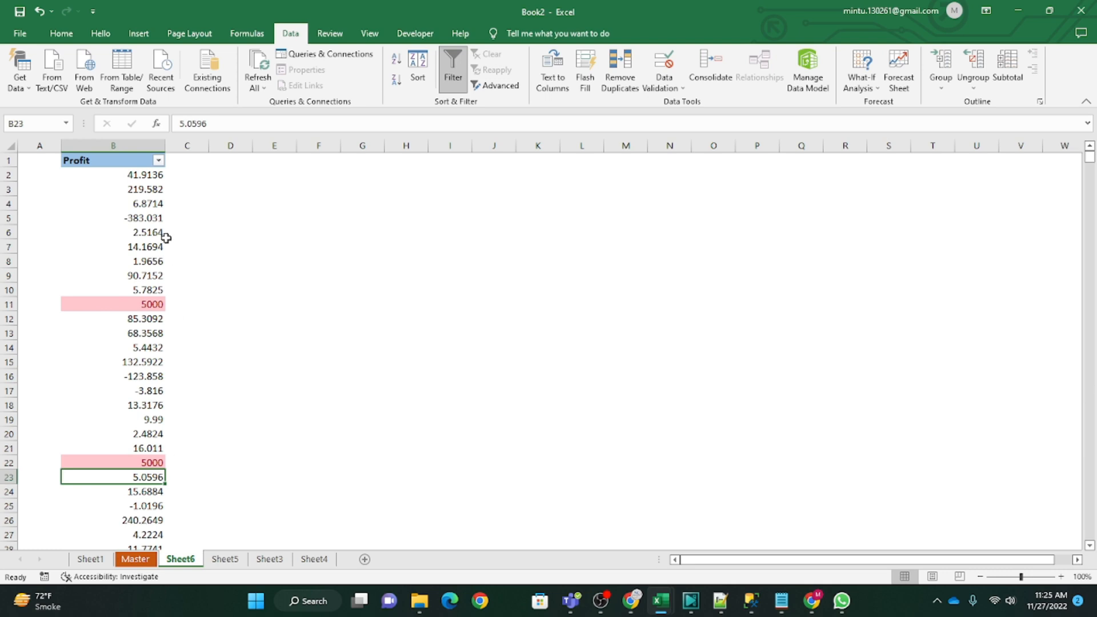
left_click(140, 204)
type("5000")
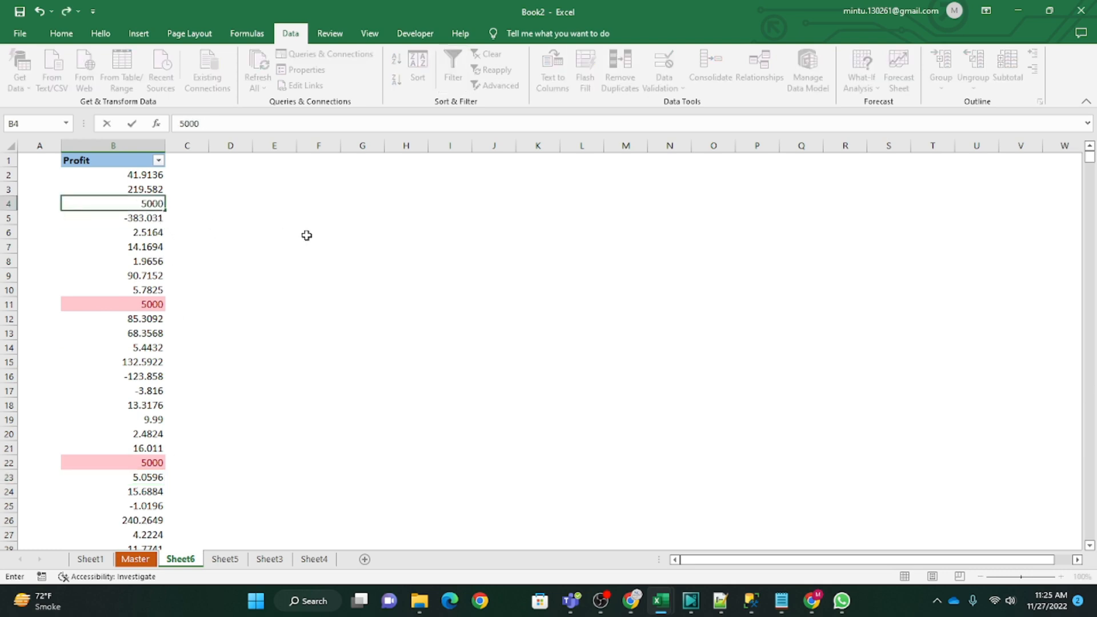
key("Return")
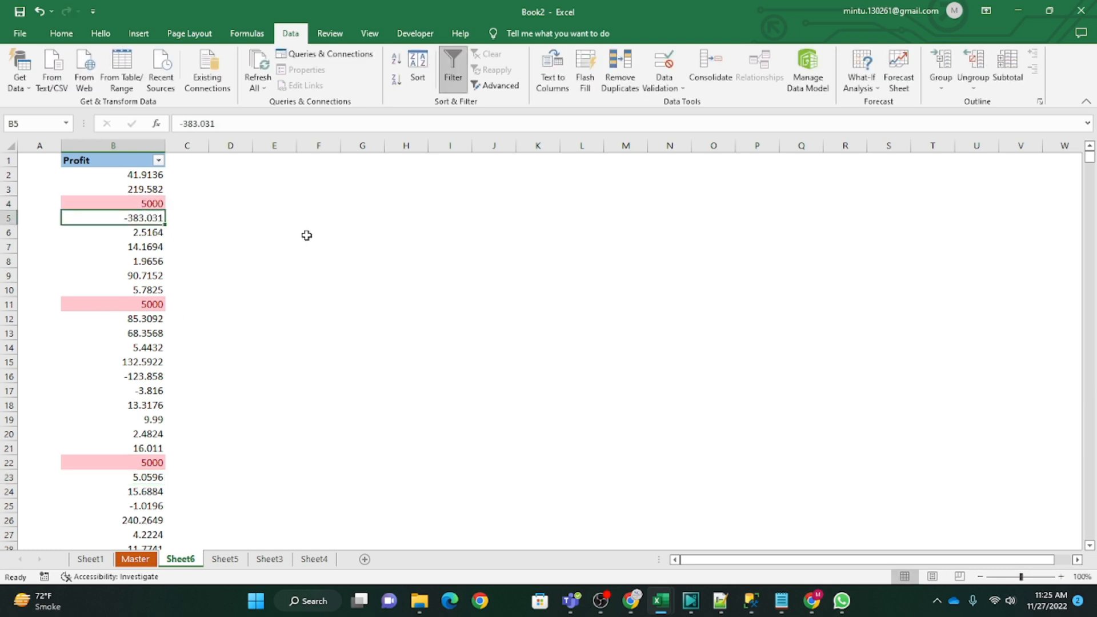
Step: Review the Highlight Cells Rules options under Conditional Formatting and close them without applying a rule
left_click(135, 246)
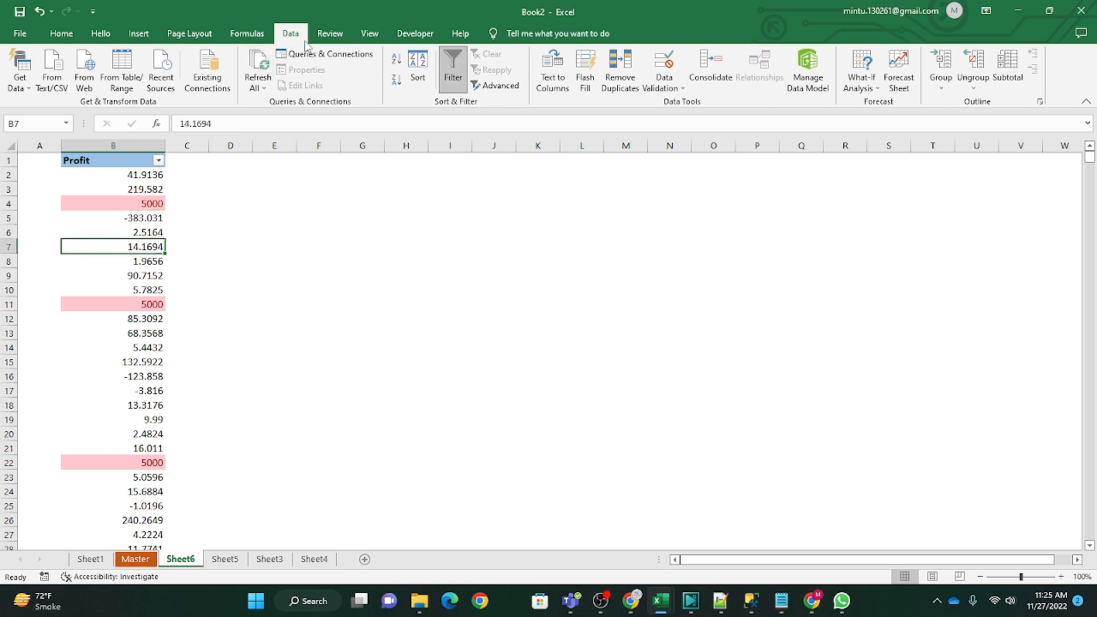
left_click(62, 34)
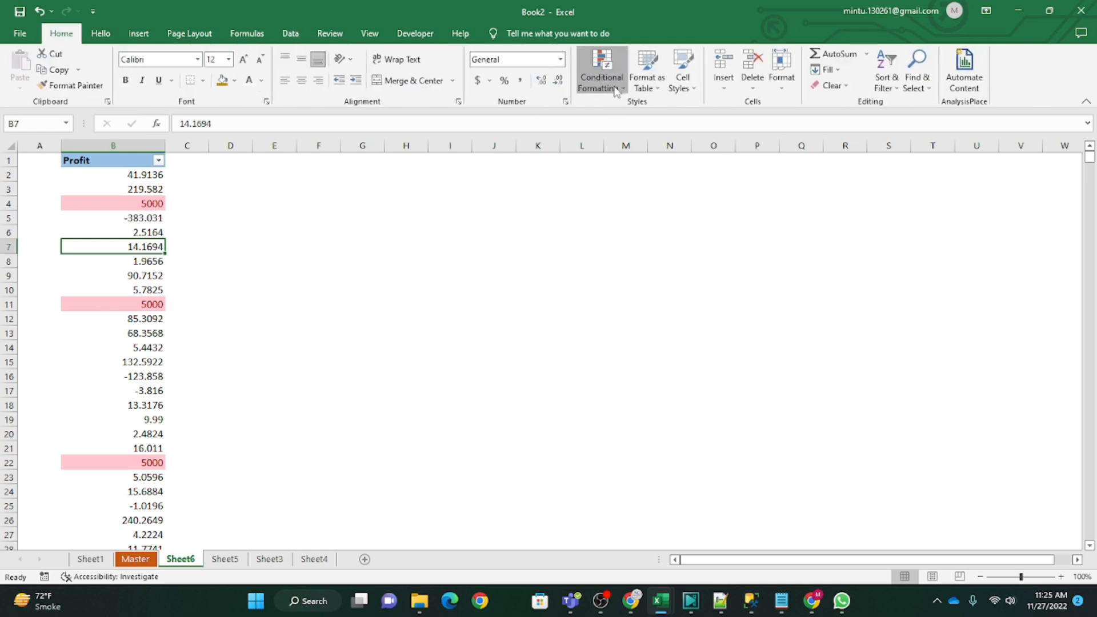
left_click(602, 72)
mouse_move(662, 121)
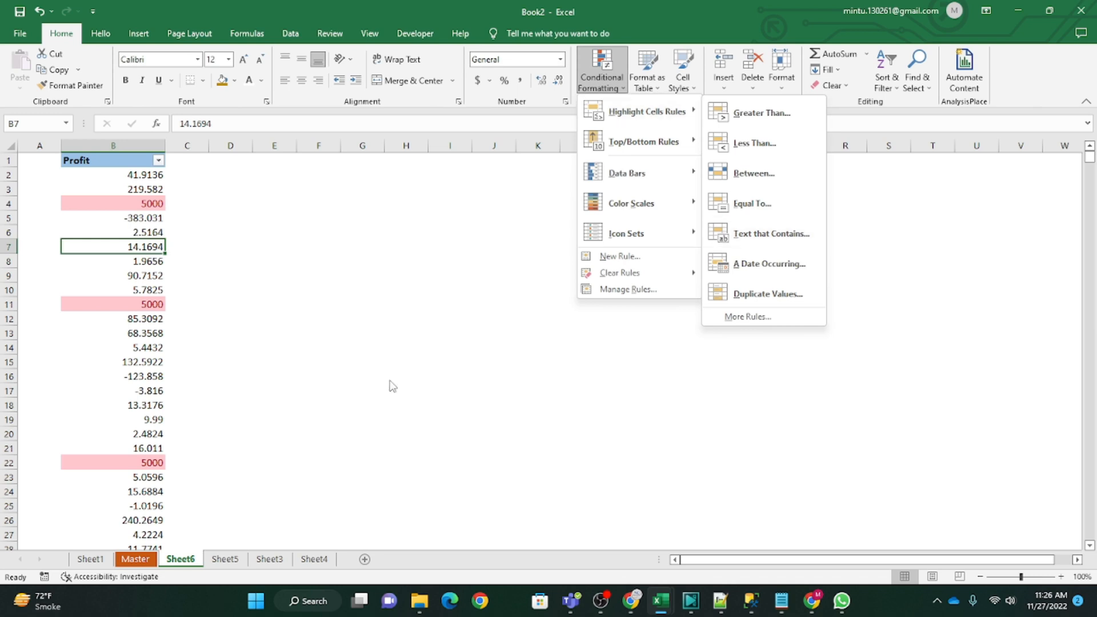
left_click(291, 362)
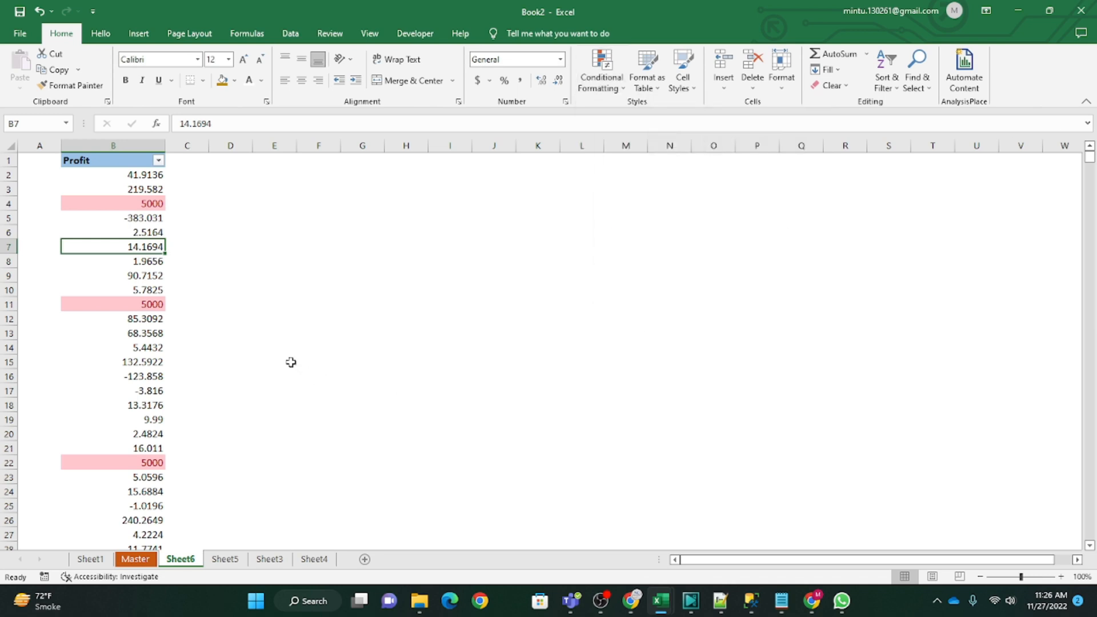
Step: Look through the other worksheets and switch to Sheet5 with the Product Name list
left_click(269, 560)
left_click(314, 560)
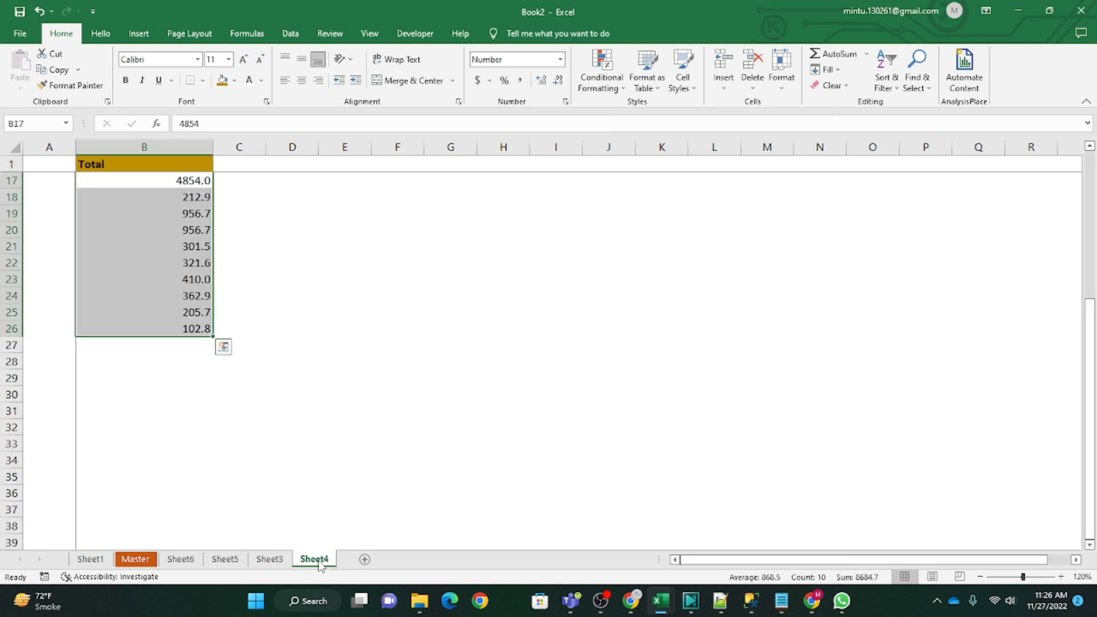
left_click(224, 559)
key("Down")
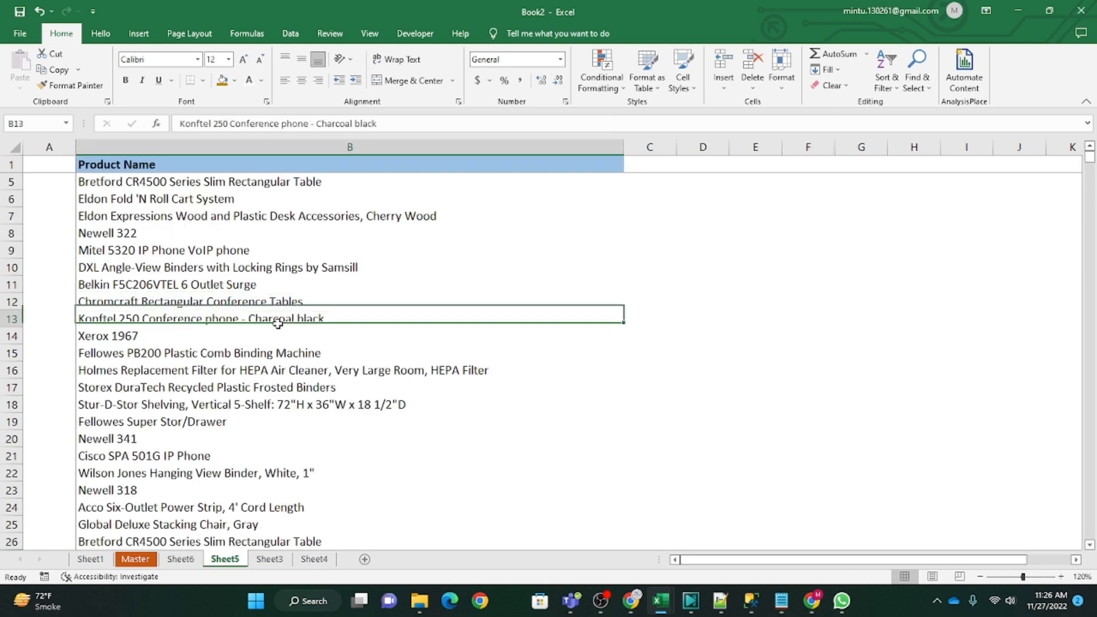
left_click(210, 181)
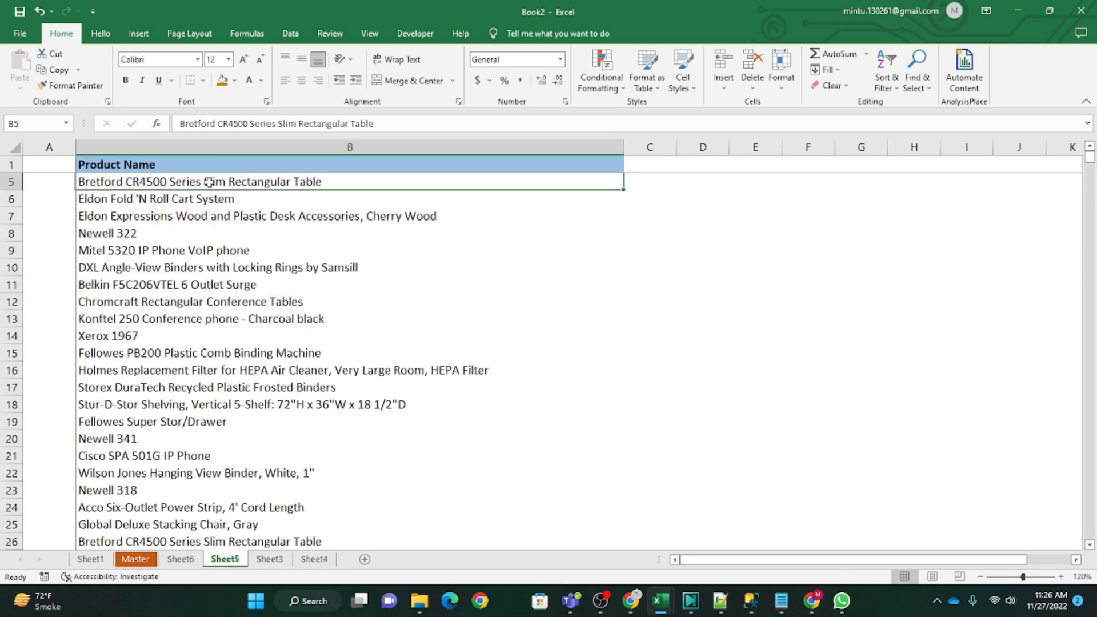
key("ctrl+shift+Down")
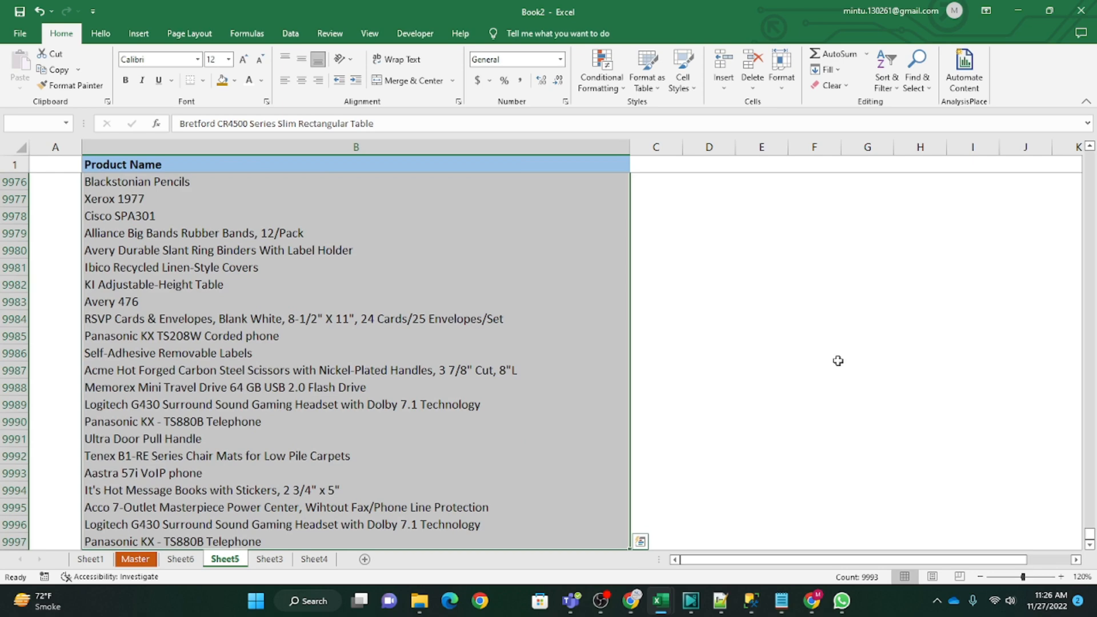
left_click_drag(1088, 537, 1088, 153)
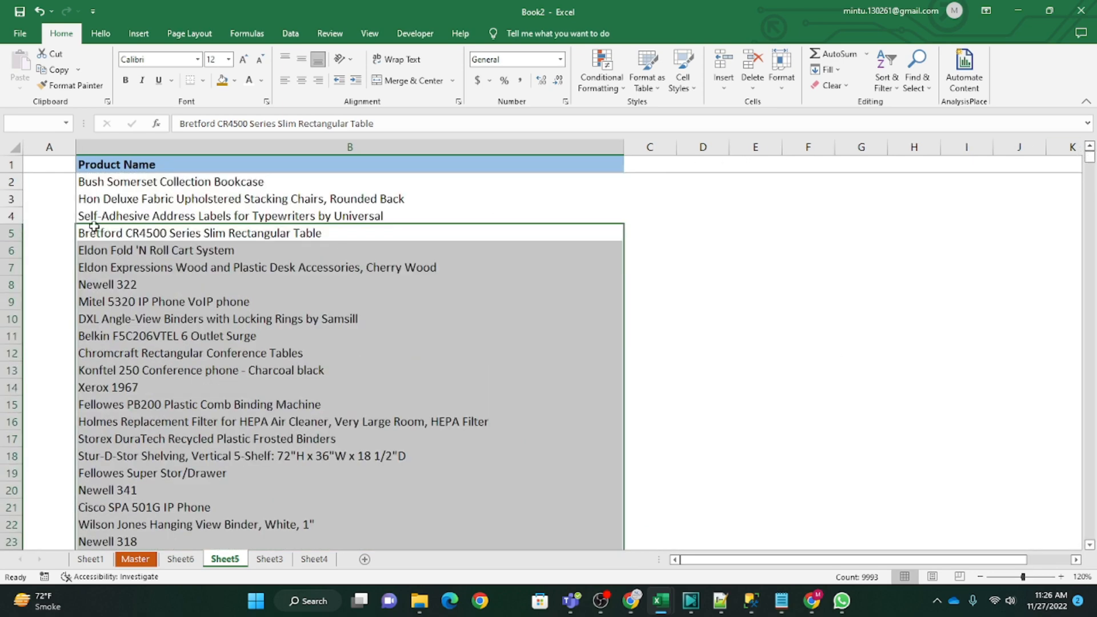
Step: Select all product names in column B, from cell B2 to the last filled row
left_click(116, 182)
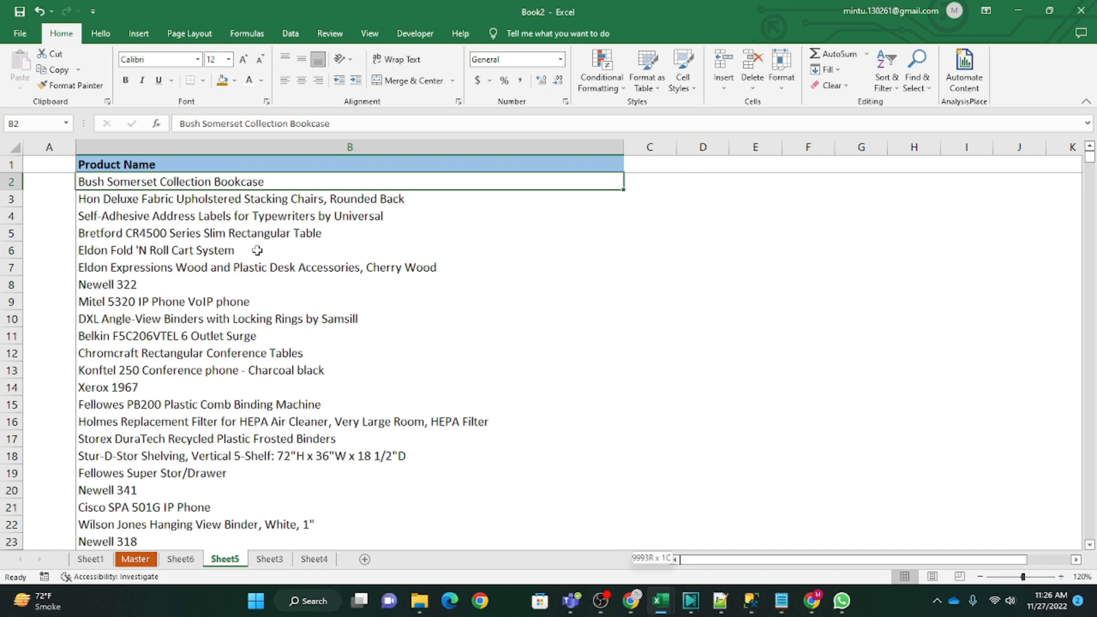
key("ctrl+shift+Down")
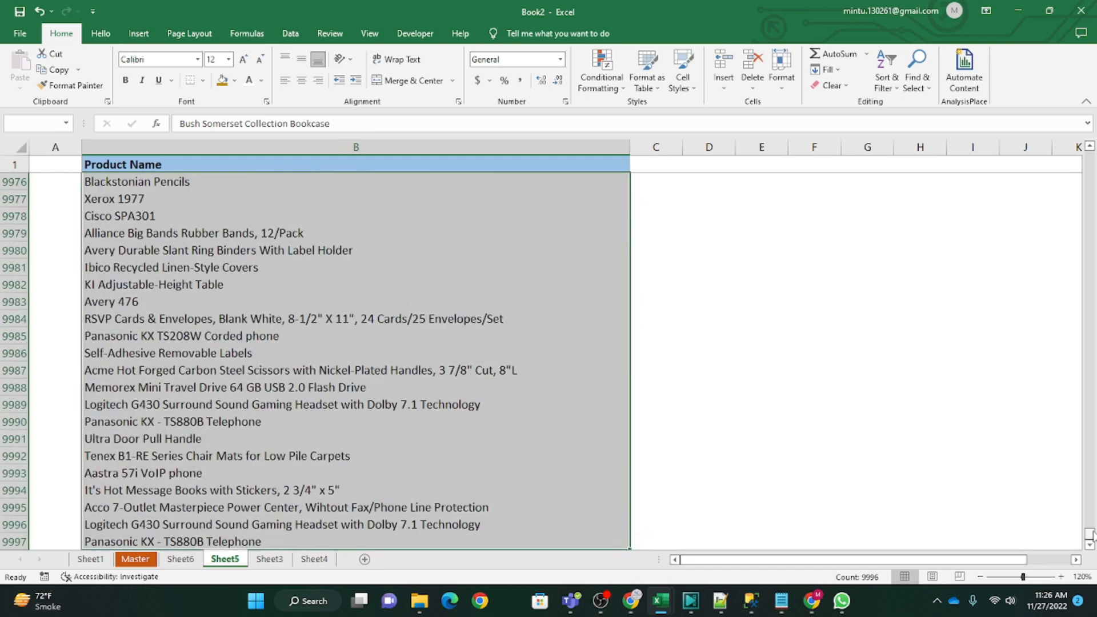
left_click_drag(1089, 534, 1091, 160)
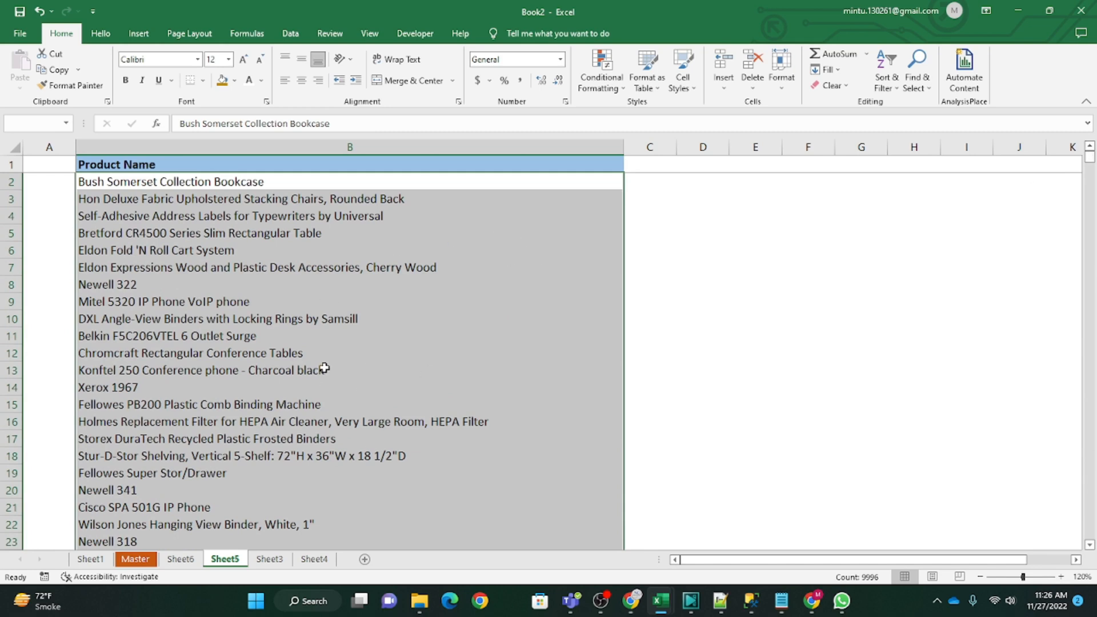
Step: Start a Text That Contains highlight rule for the selected product names and choose Green Fill with Dark Green Text as its format
left_click(615, 98)
mouse_move(661, 150)
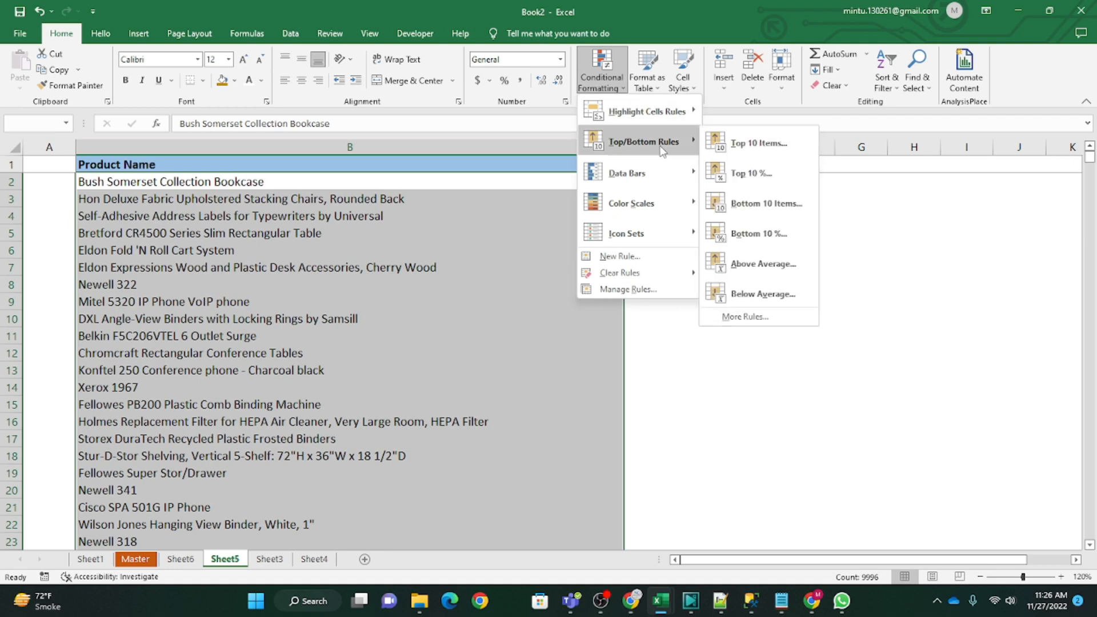
mouse_move(628, 111)
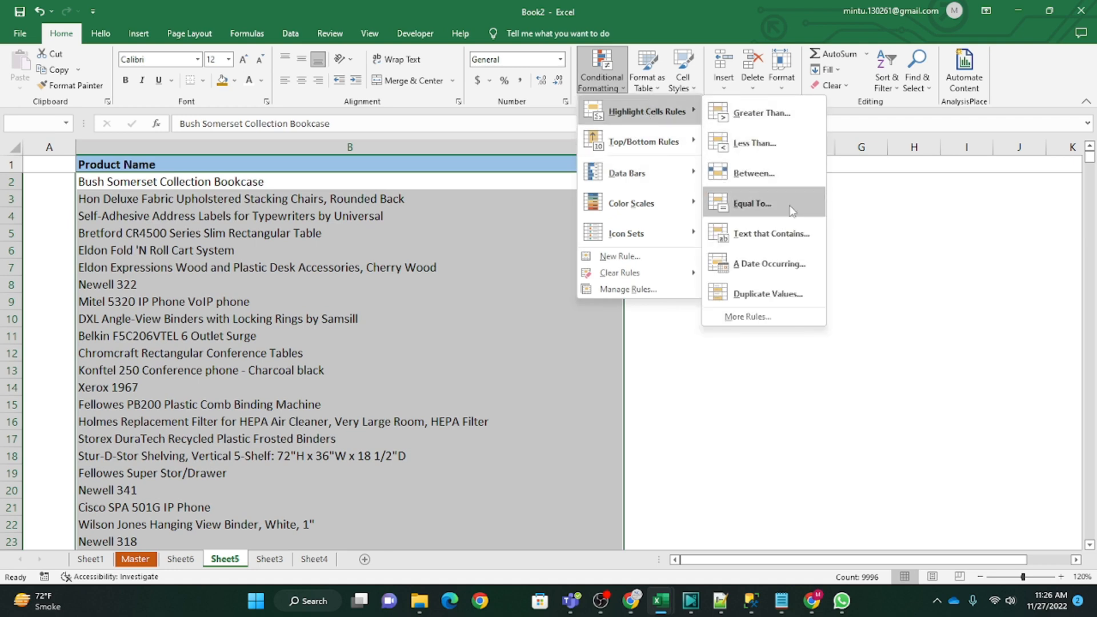
left_click(766, 234)
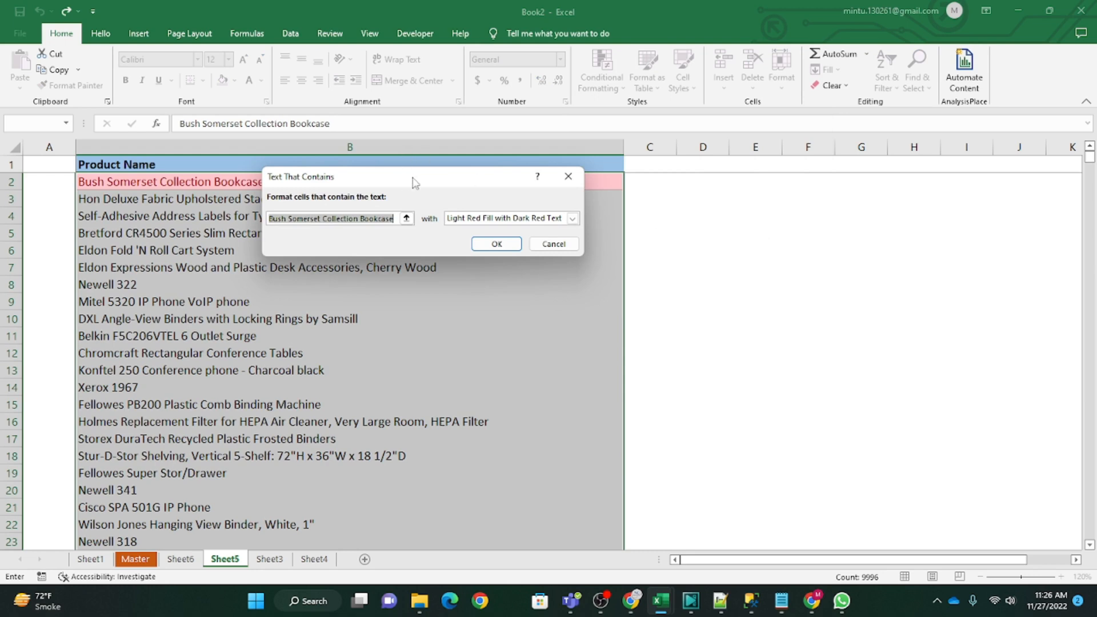
left_click_drag(414, 182, 658, 181)
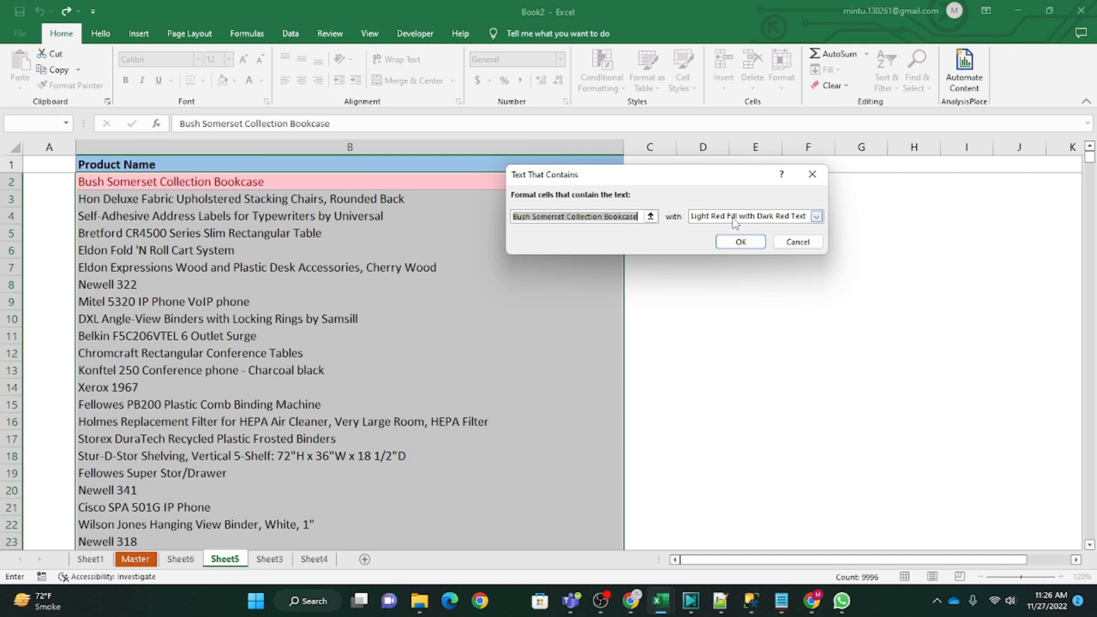
left_click(816, 216)
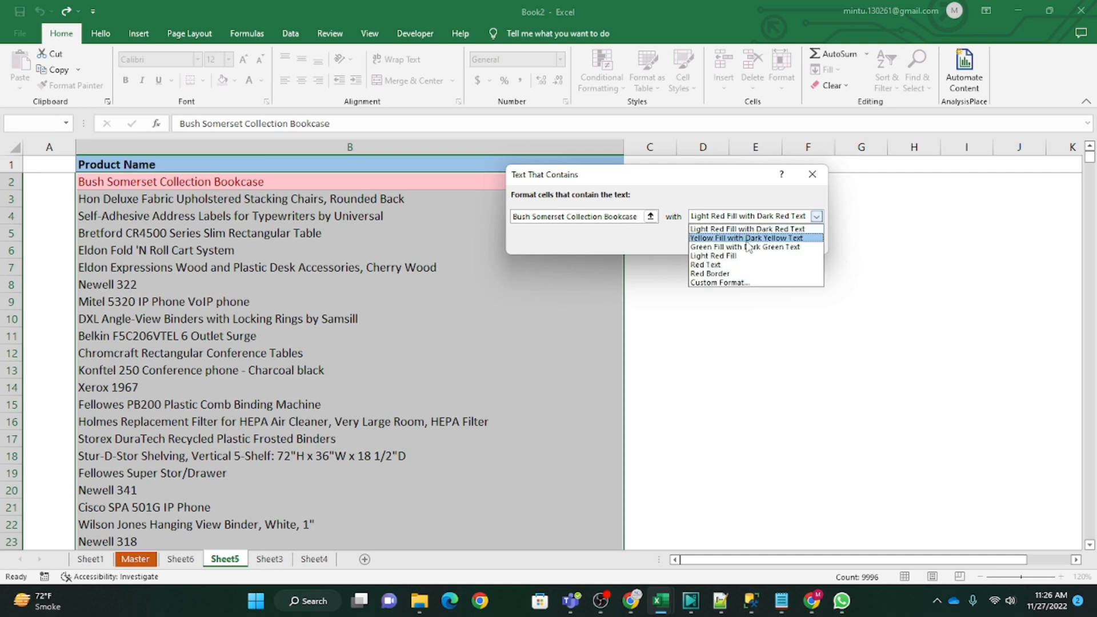
left_click(745, 237)
left_click(817, 217)
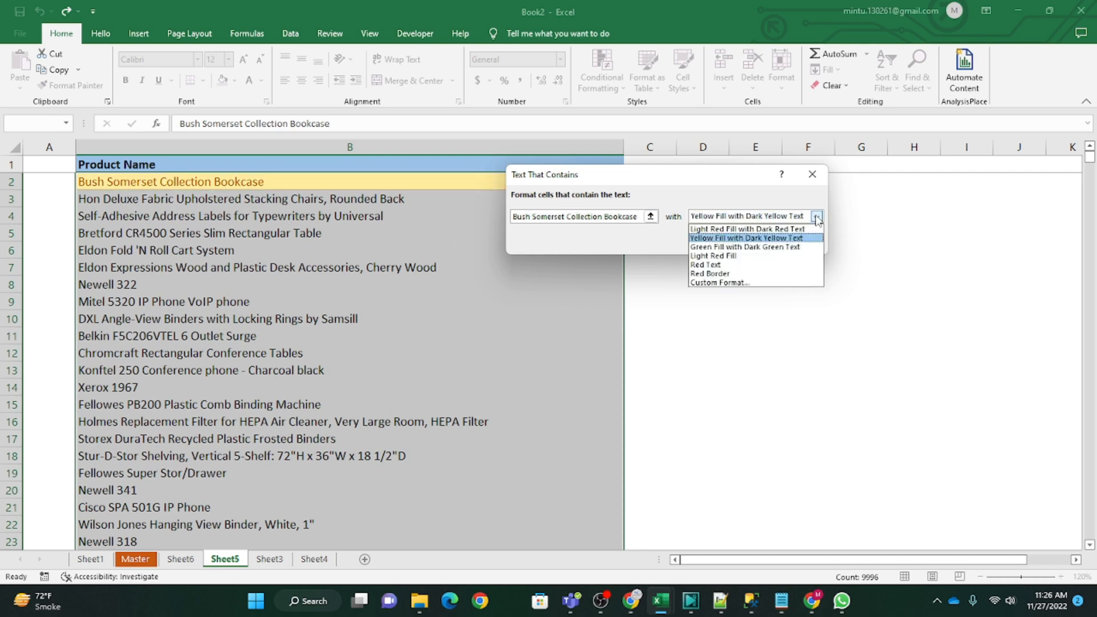
left_click(759, 246)
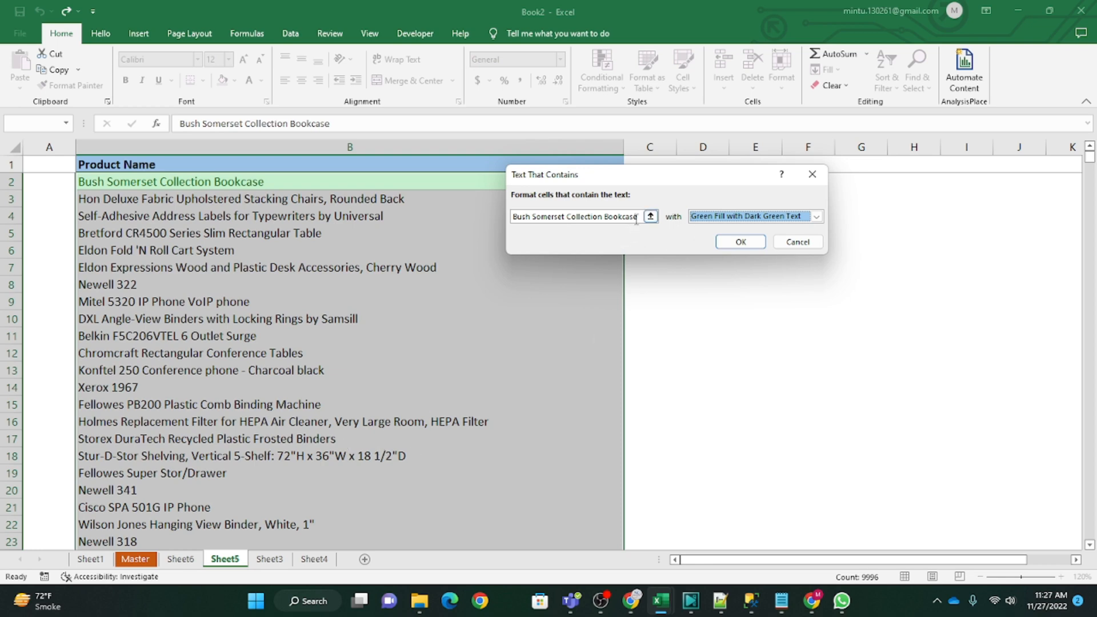
Step: Set the rule's text to "address" and apply it to the selected product names
left_click_drag(639, 216, 511, 216)
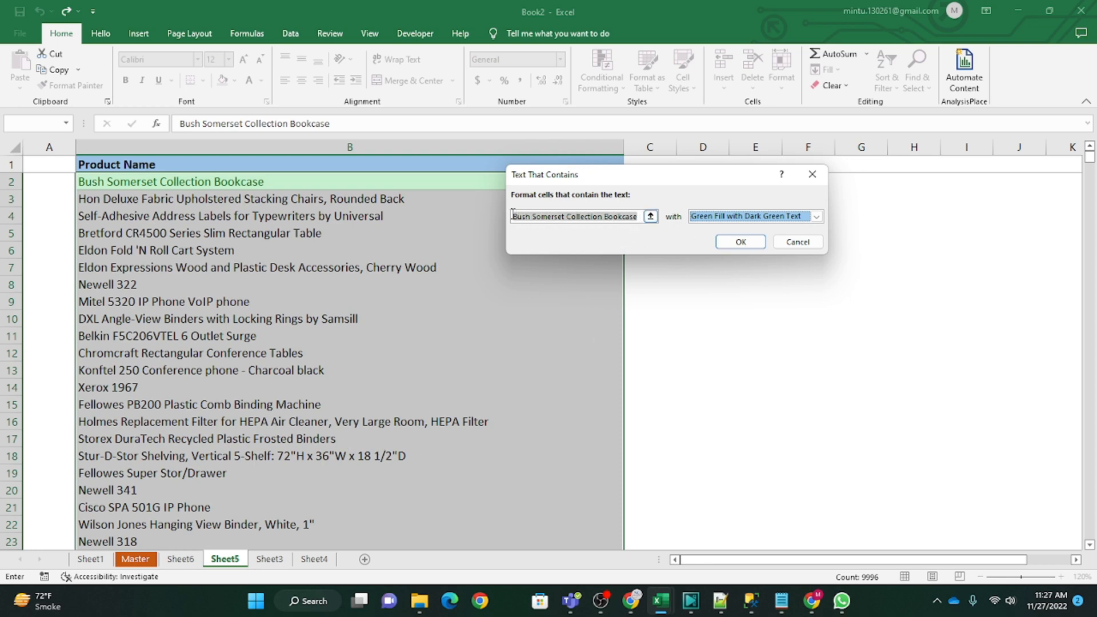
type("a")
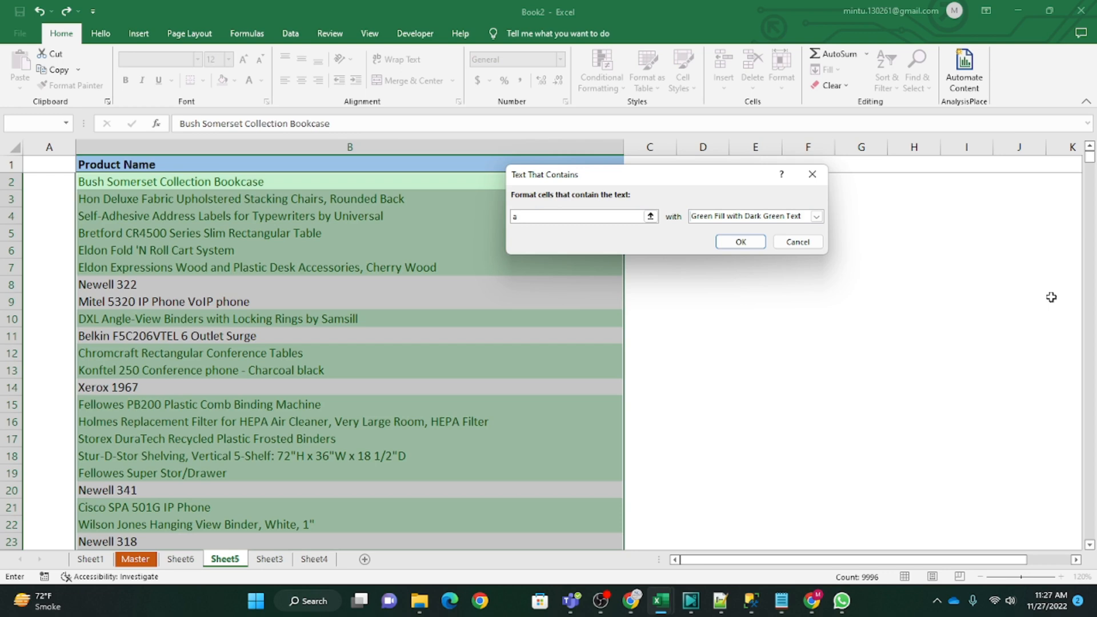
type("ddre")
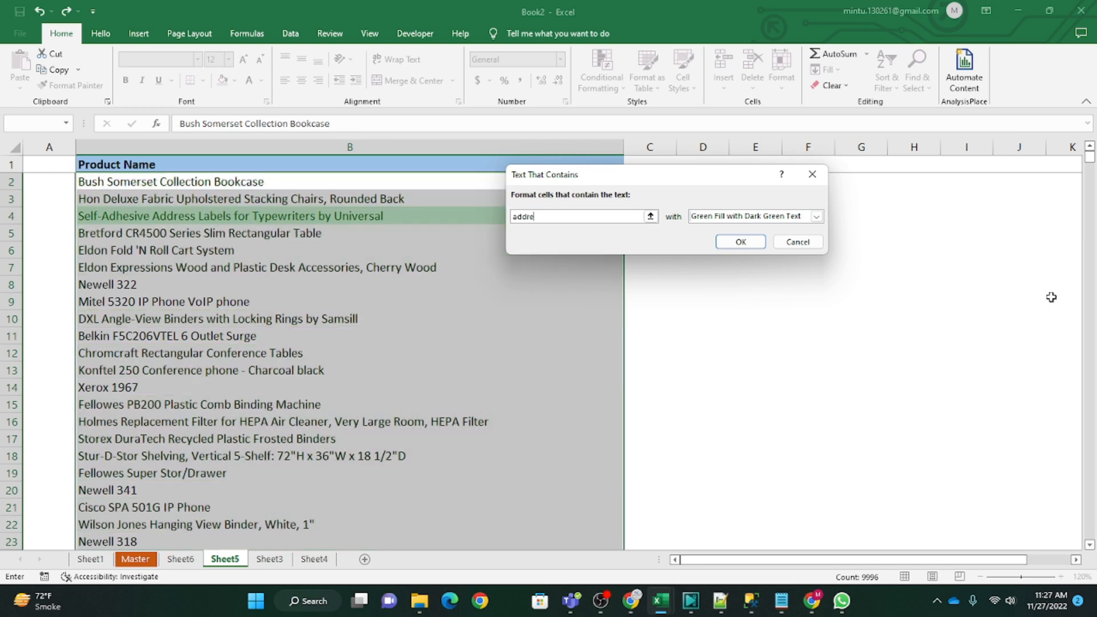
type("ss")
left_click(740, 242)
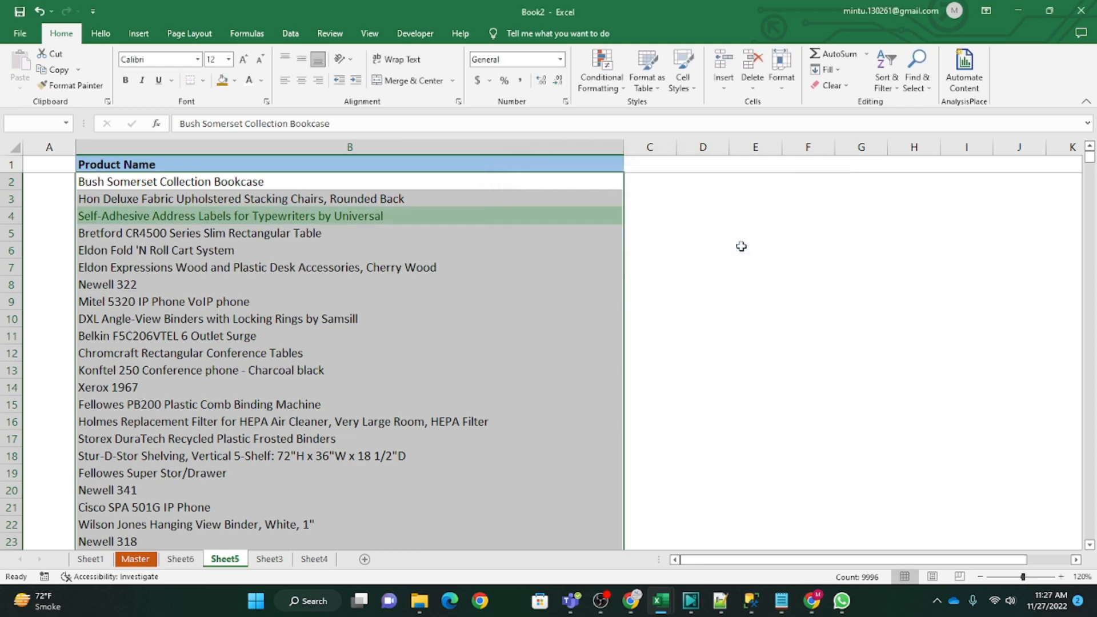
Step: Examine the Product Name list for entries highlighted by the text rule
left_click(139, 219)
left_click(264, 266)
left_click(292, 459)
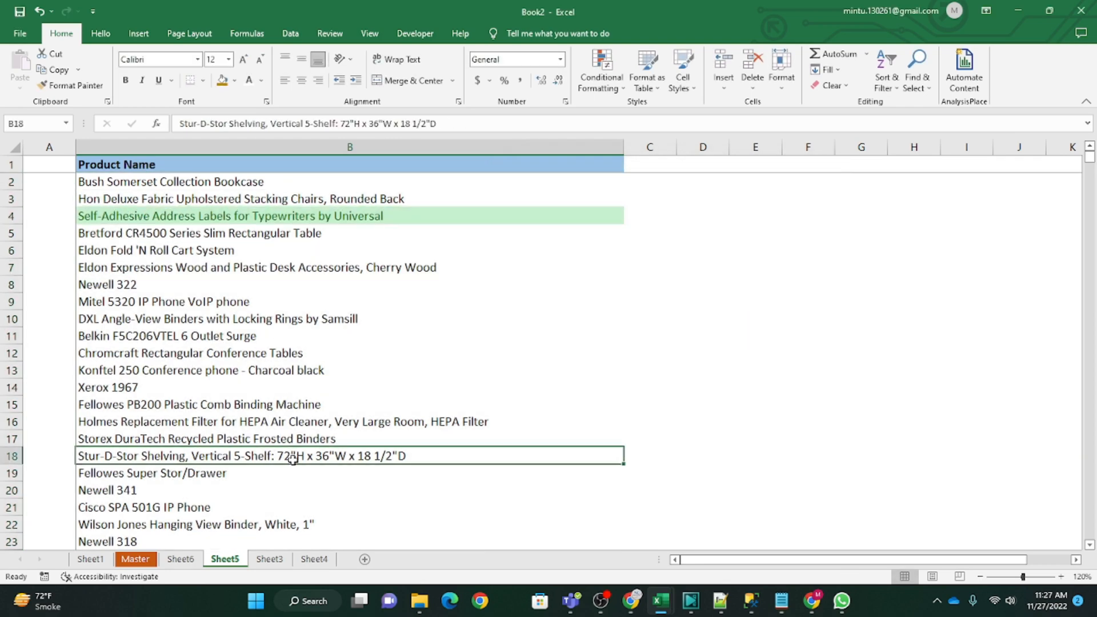
scroll(293, 458, "down", 20)
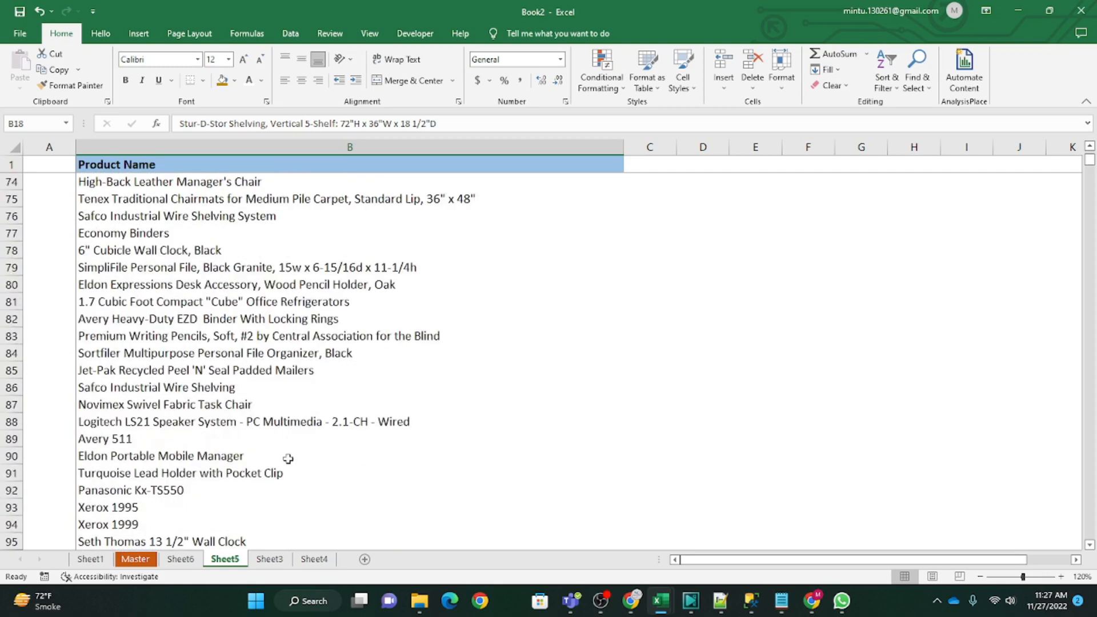
scroll(288, 458, "up", 20)
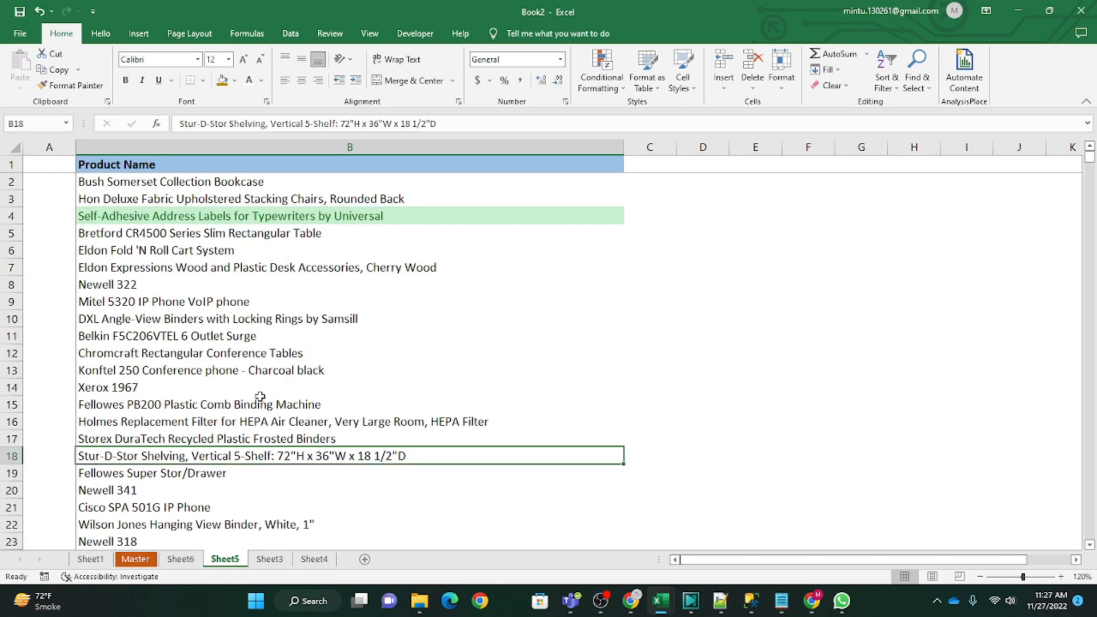
left_click(205, 218)
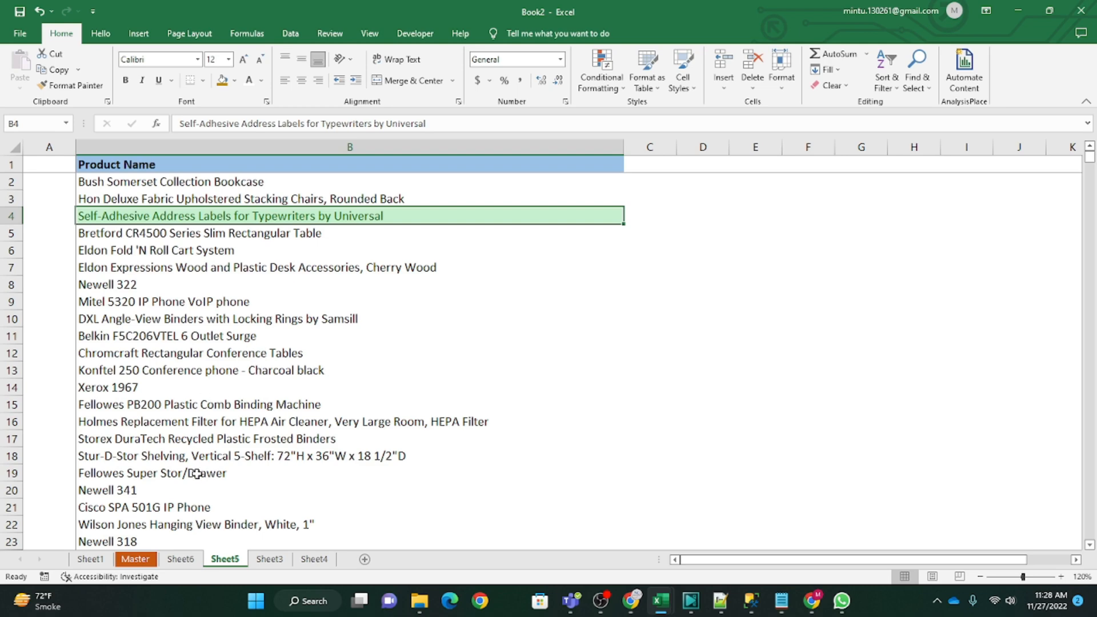
scroll(197, 486, "down", 5)
scroll(191, 490, "up", 5)
Step: Add a filter to the Product Name header in cell B1
left_click(271, 164)
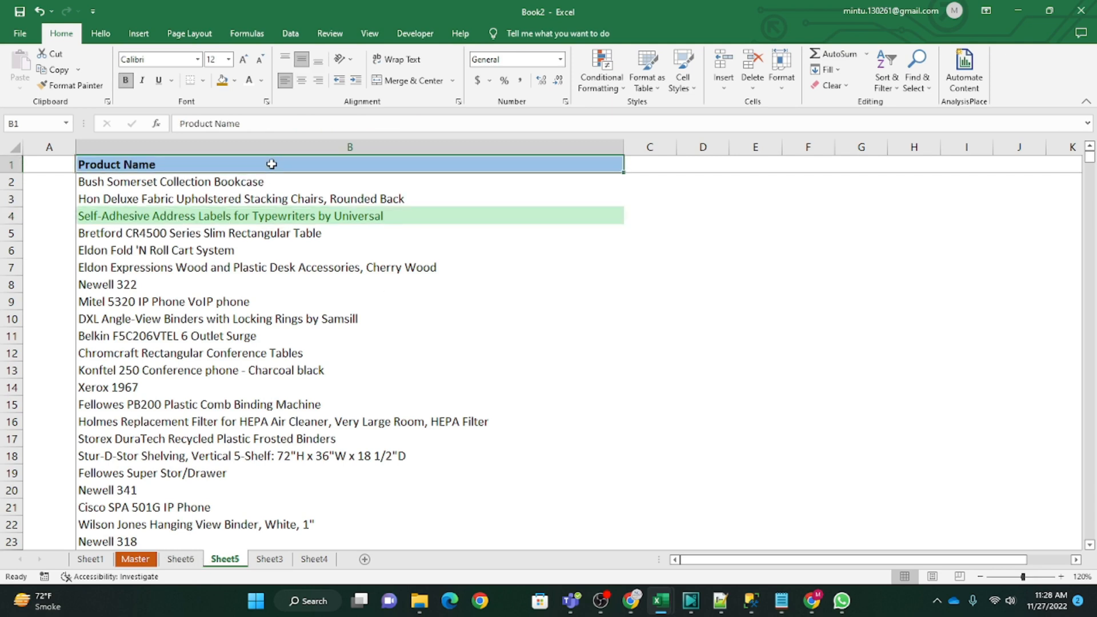
left_click(291, 34)
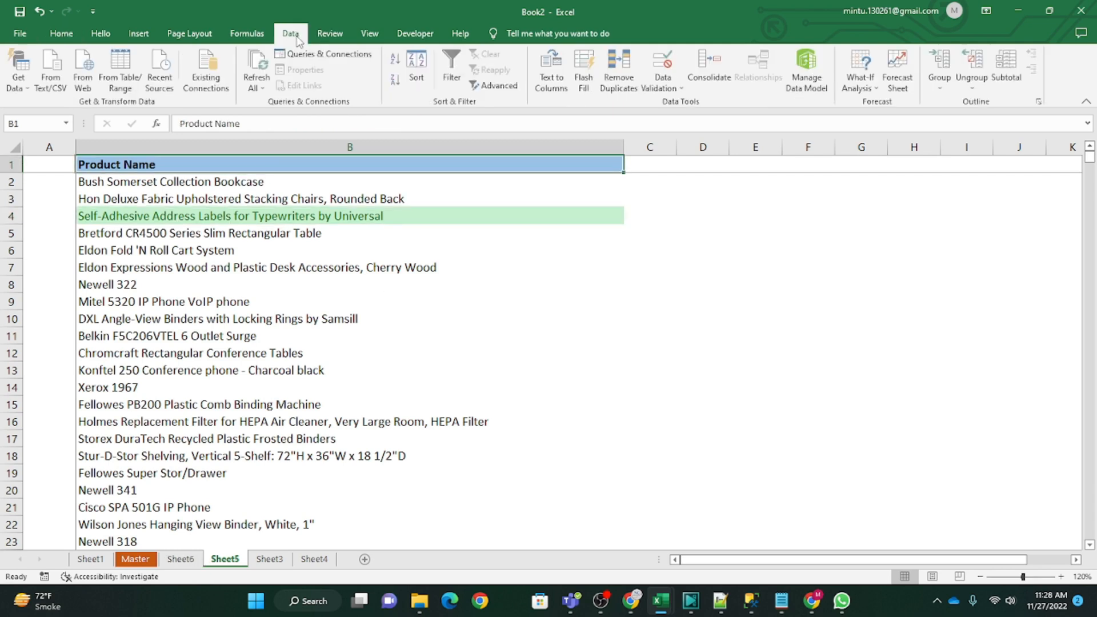
left_click(453, 75)
left_click(451, 294)
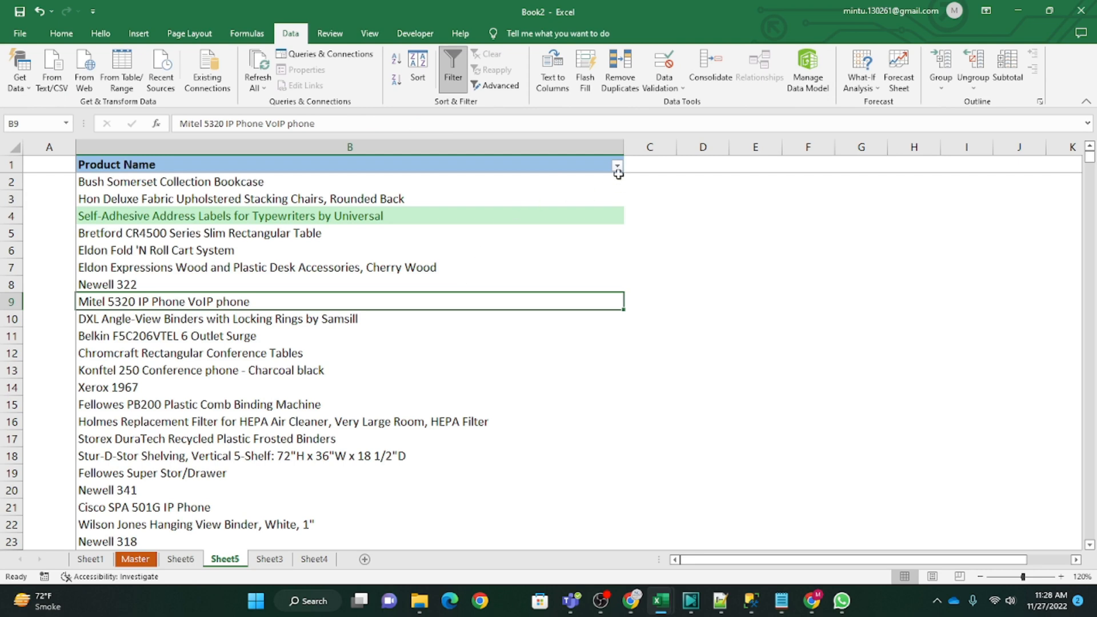
Step: Inspect the Product Name column's filter options, including Filter by Color, and close them without filtering
left_click(617, 167)
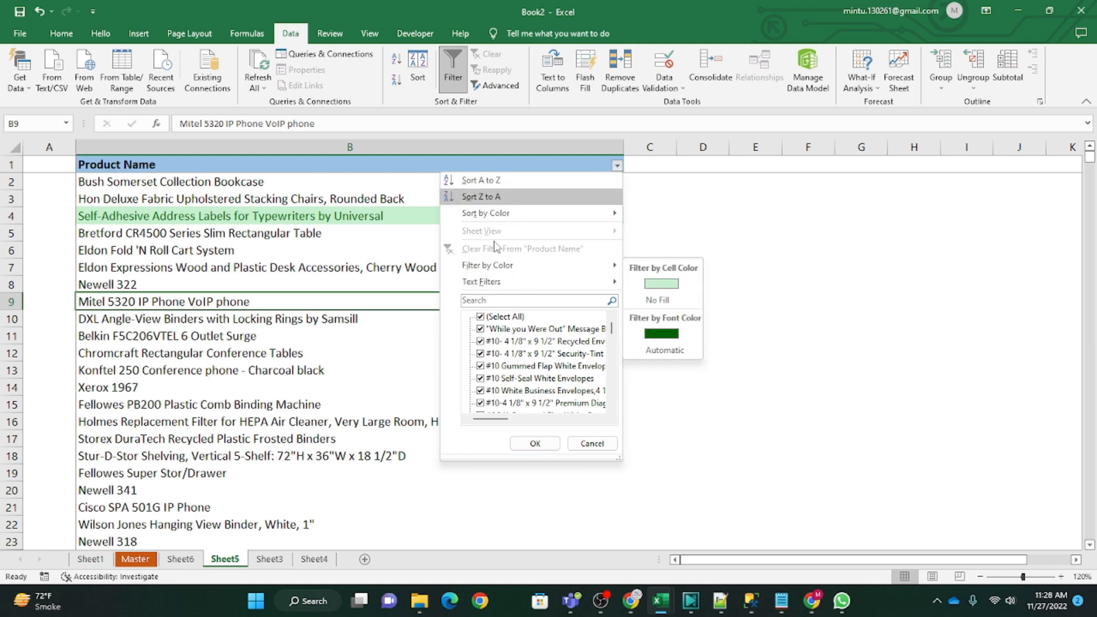
mouse_move(546, 289)
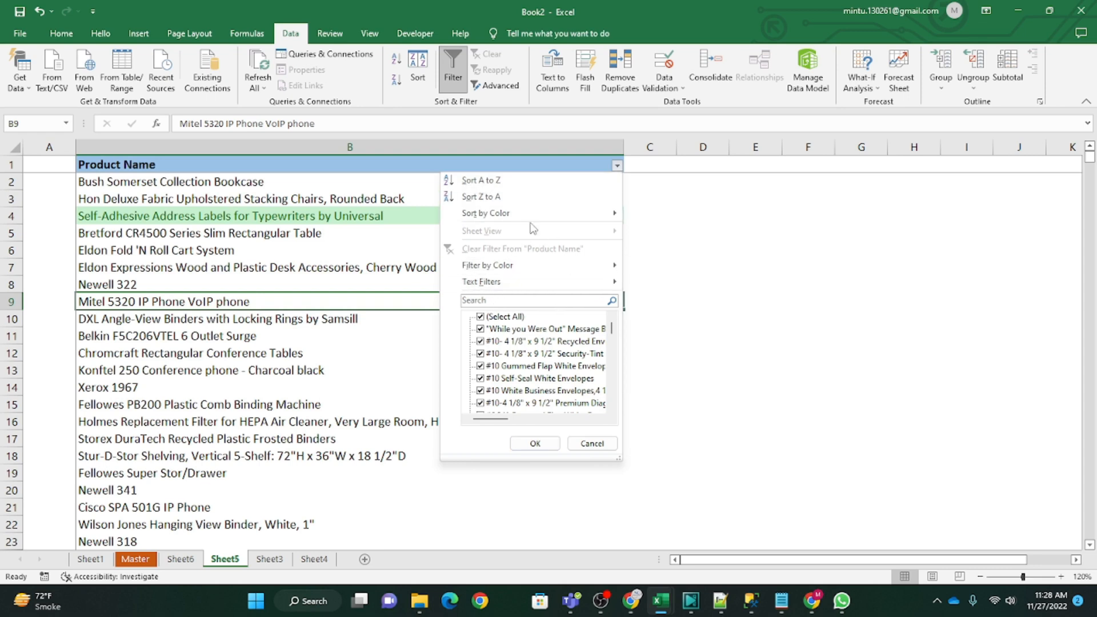
mouse_move(491, 273)
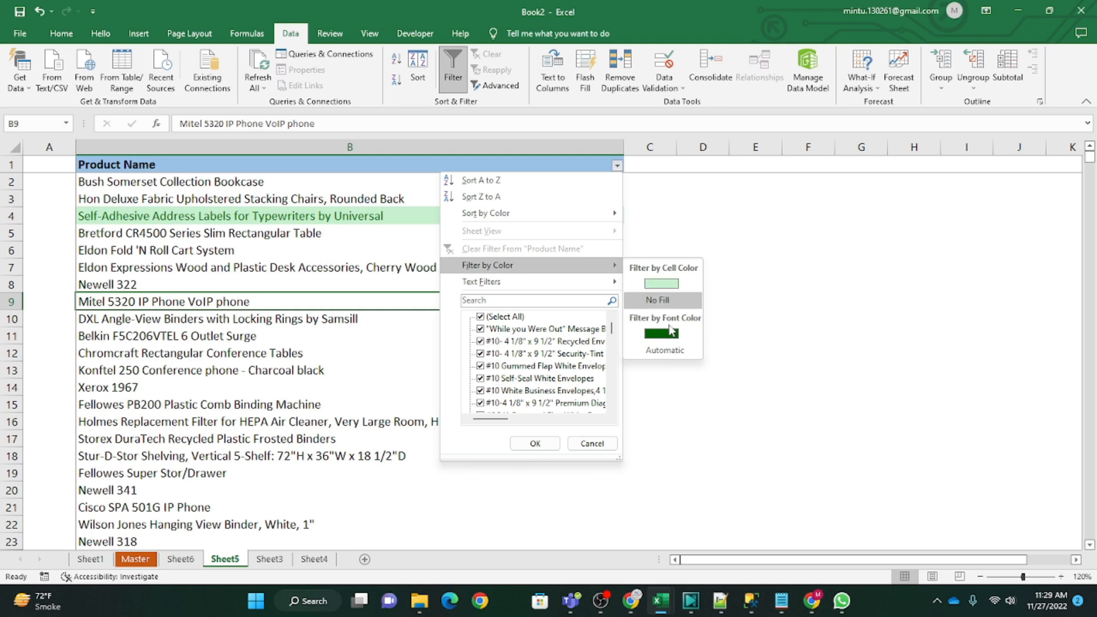
left_click(178, 221)
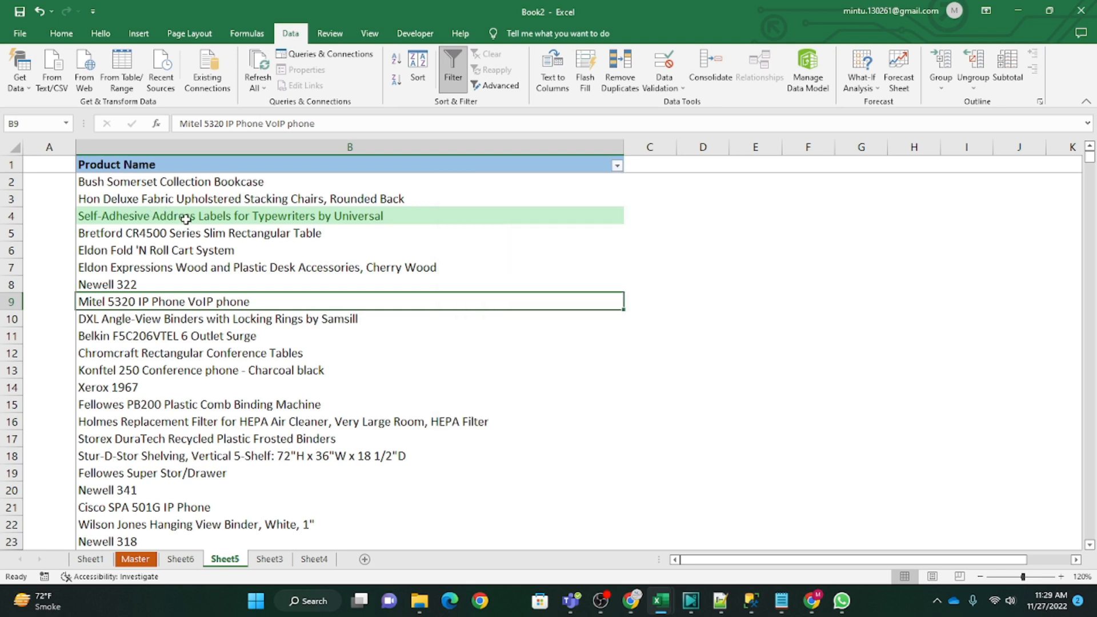
Step: Filter the Product Name column by the light green cell color
left_click(186, 218)
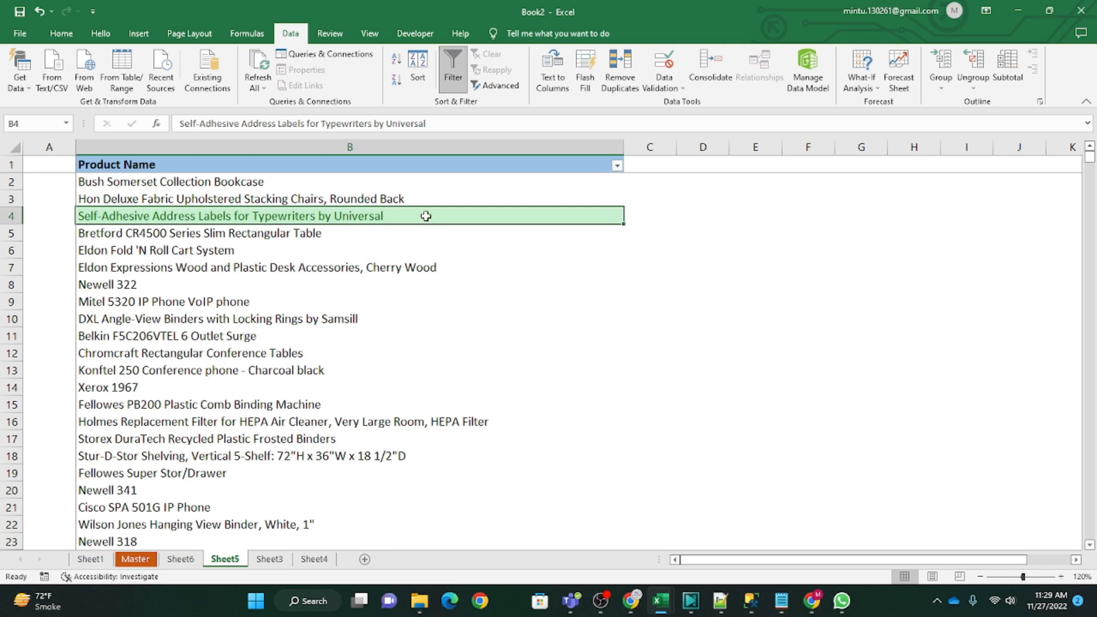
left_click(617, 165)
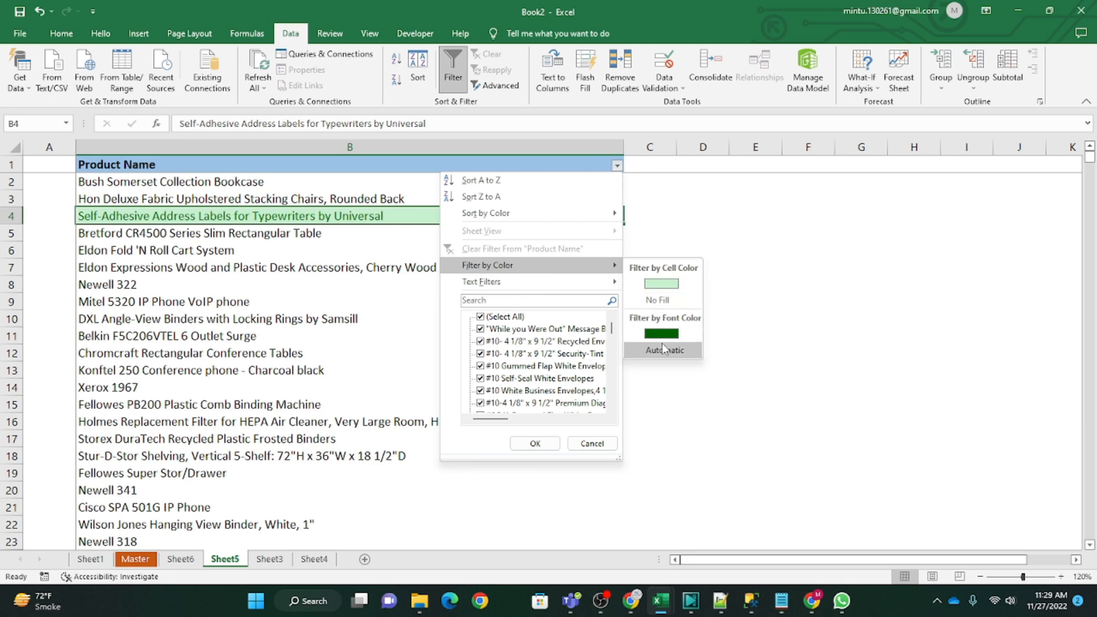
left_click(662, 288)
left_click(549, 295)
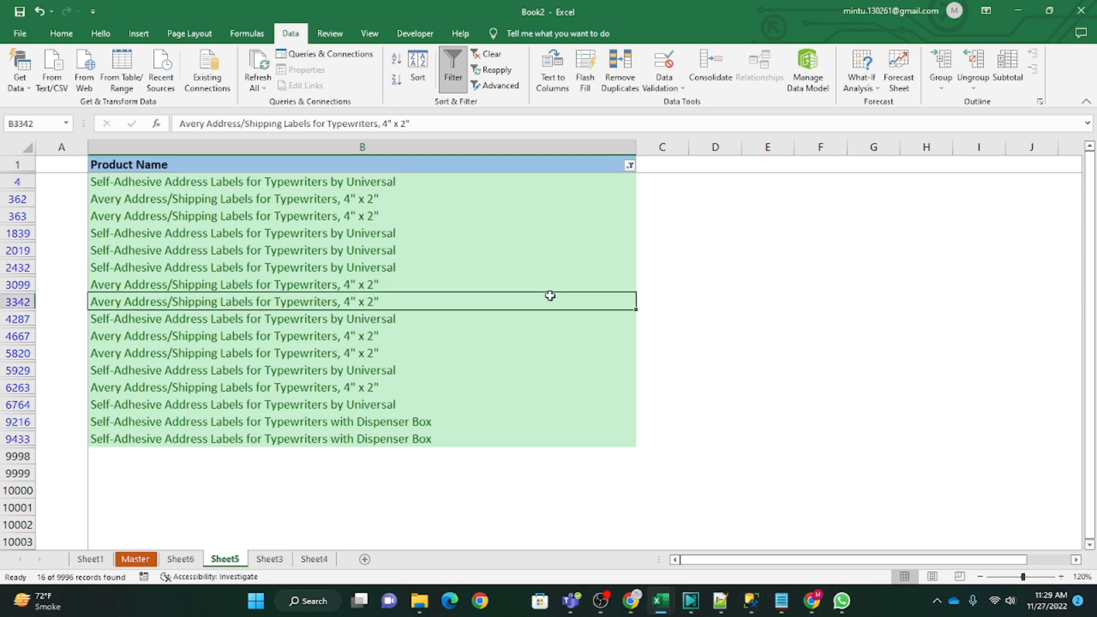
Step: Examine the filtered product names and their row numbers for entries containing the word "address"
left_click(150, 188)
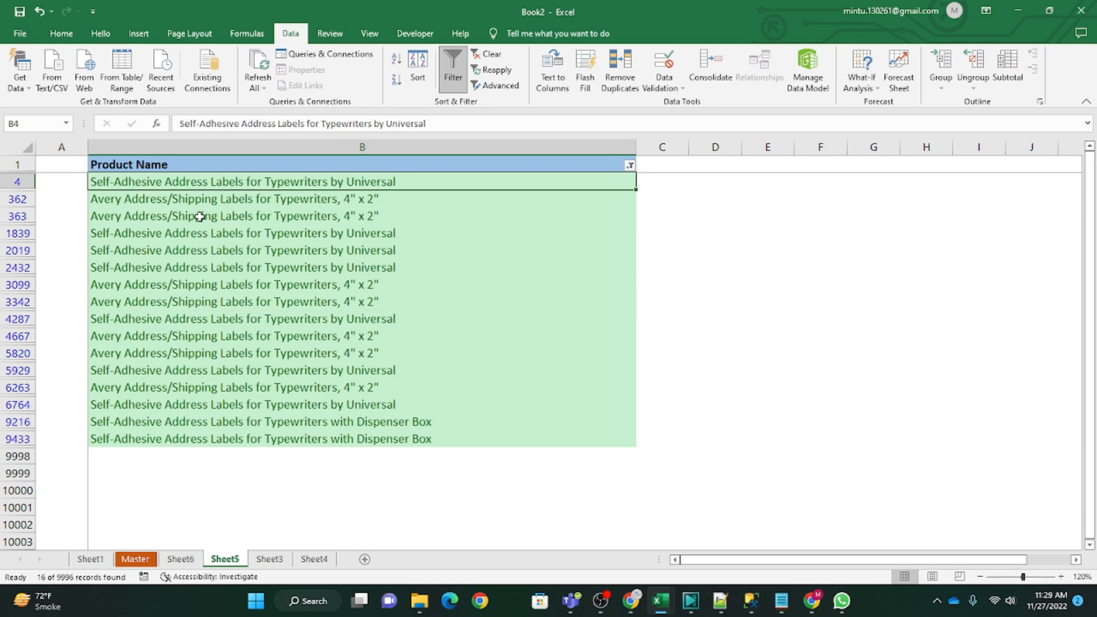
left_click(150, 202)
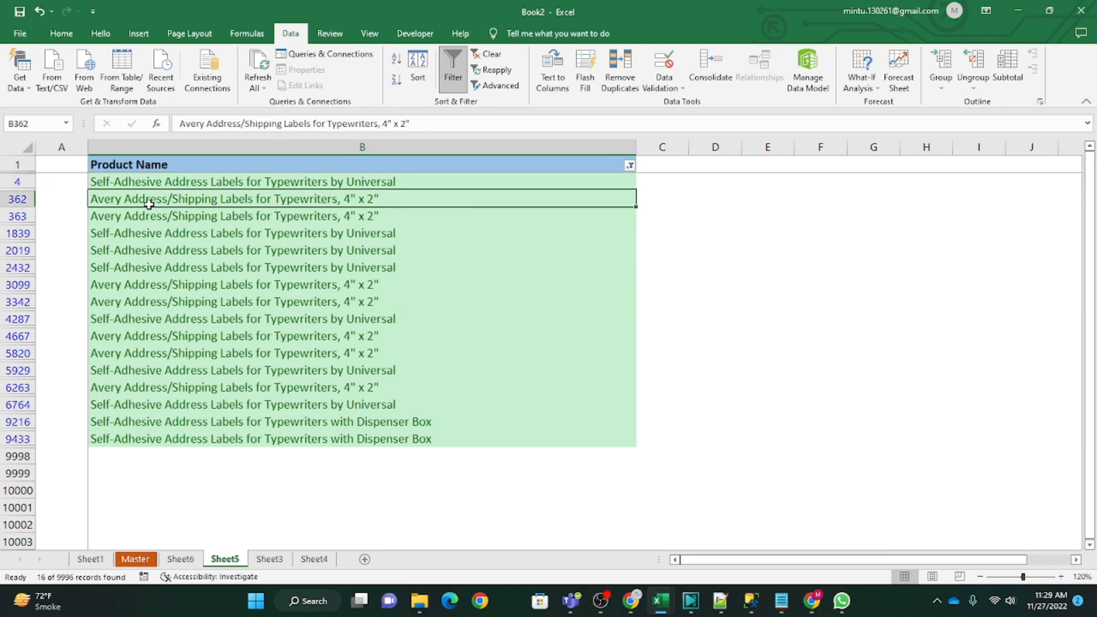
left_click(200, 185)
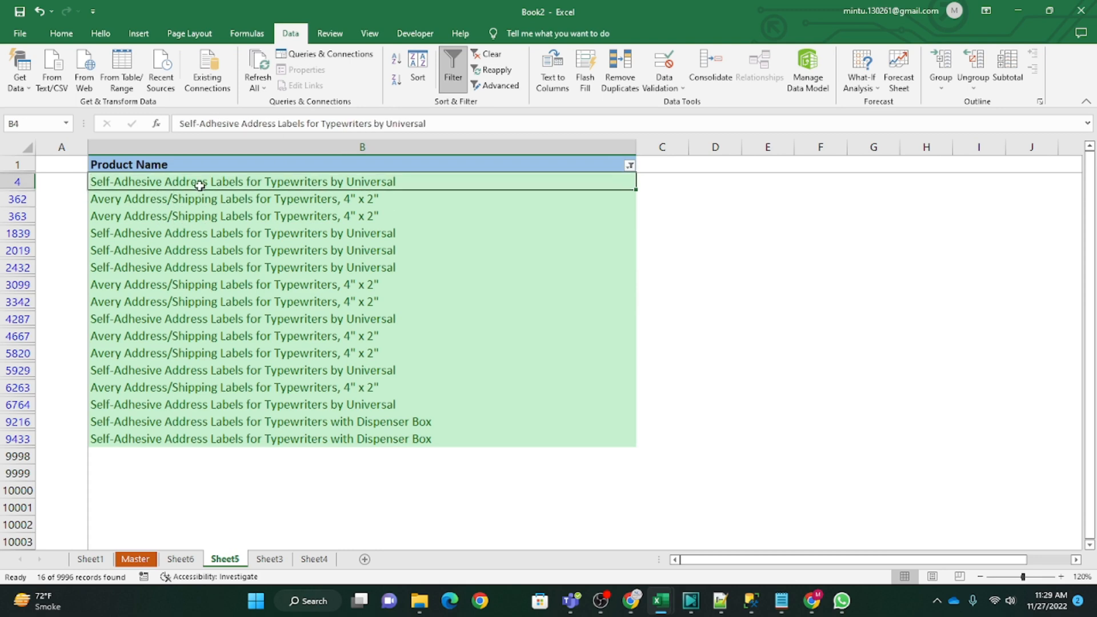
left_click(144, 202)
left_click(165, 222)
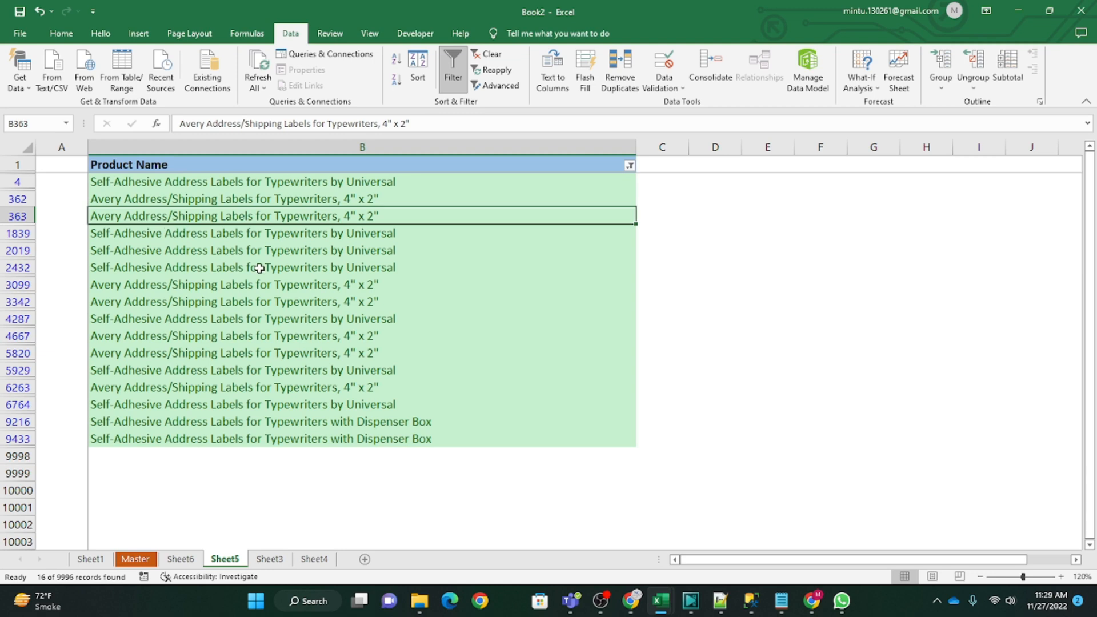
left_click(179, 251)
left_click(188, 268)
left_click(226, 301)
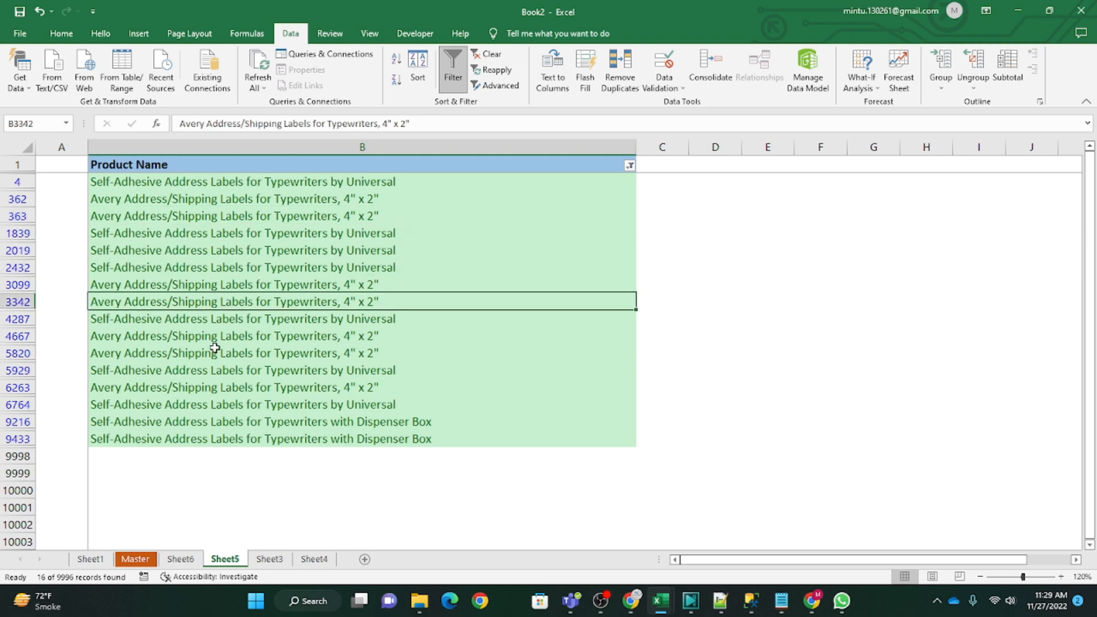
left_click(137, 355)
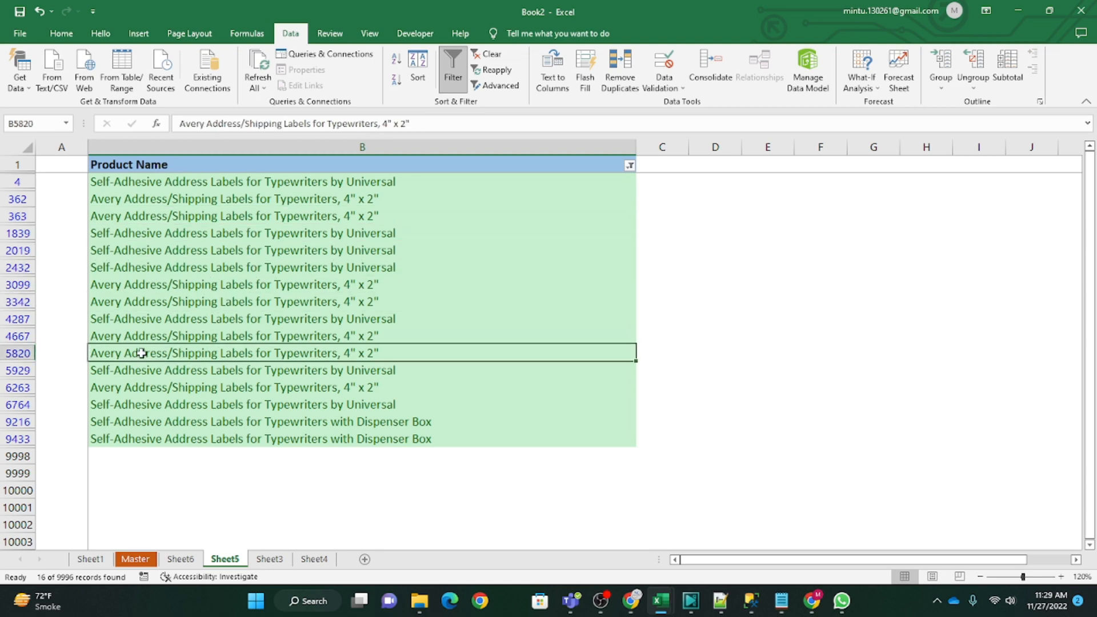
left_click(155, 405)
left_click(151, 422)
left_click(155, 437)
left_click(210, 374)
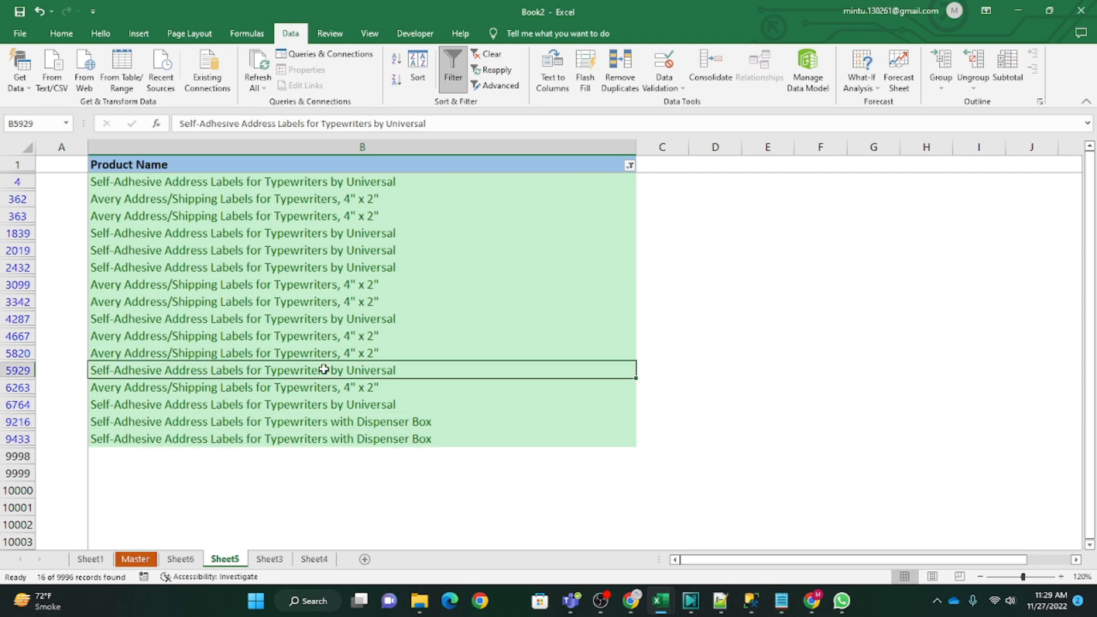
left_click(164, 195)
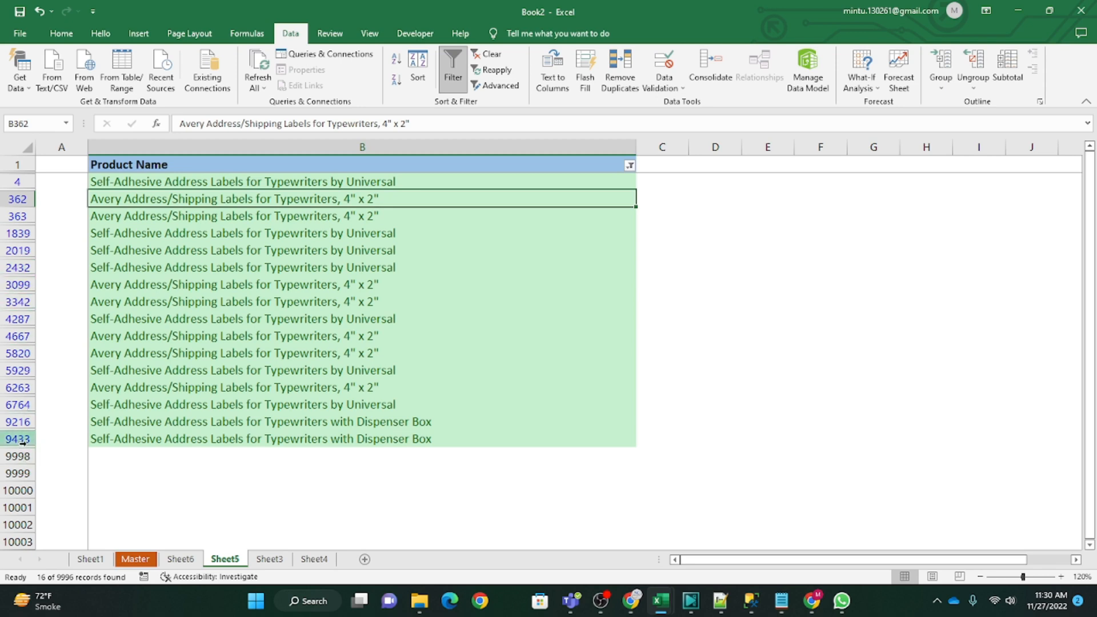
left_click(139, 440)
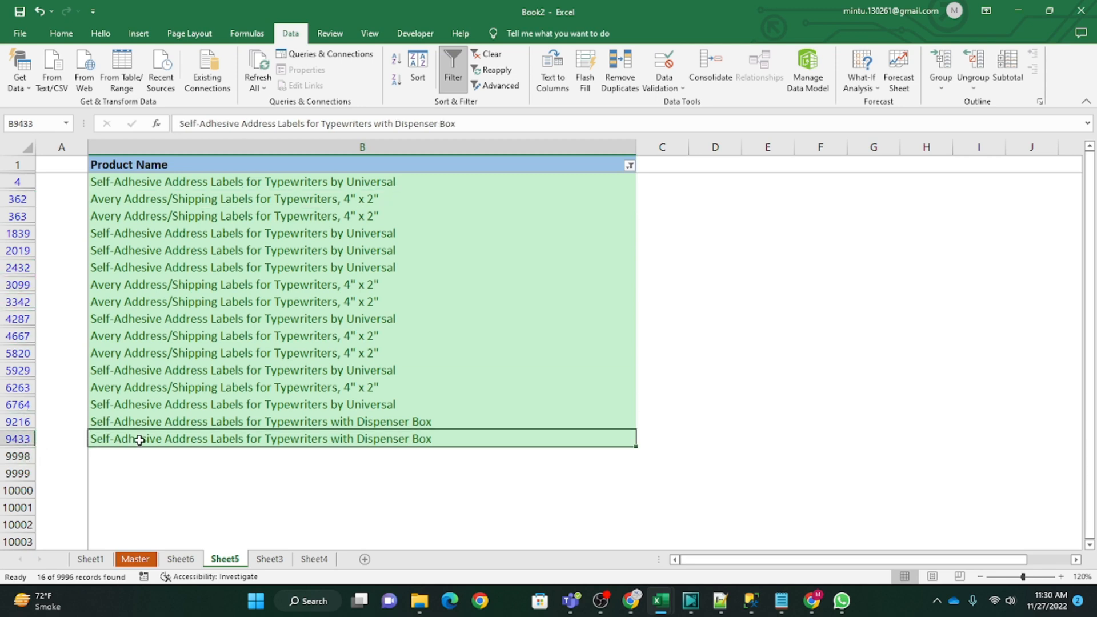
Step: Clear the green color filter from the Product Name column and filter it by cells with No Fill
left_click(629, 166)
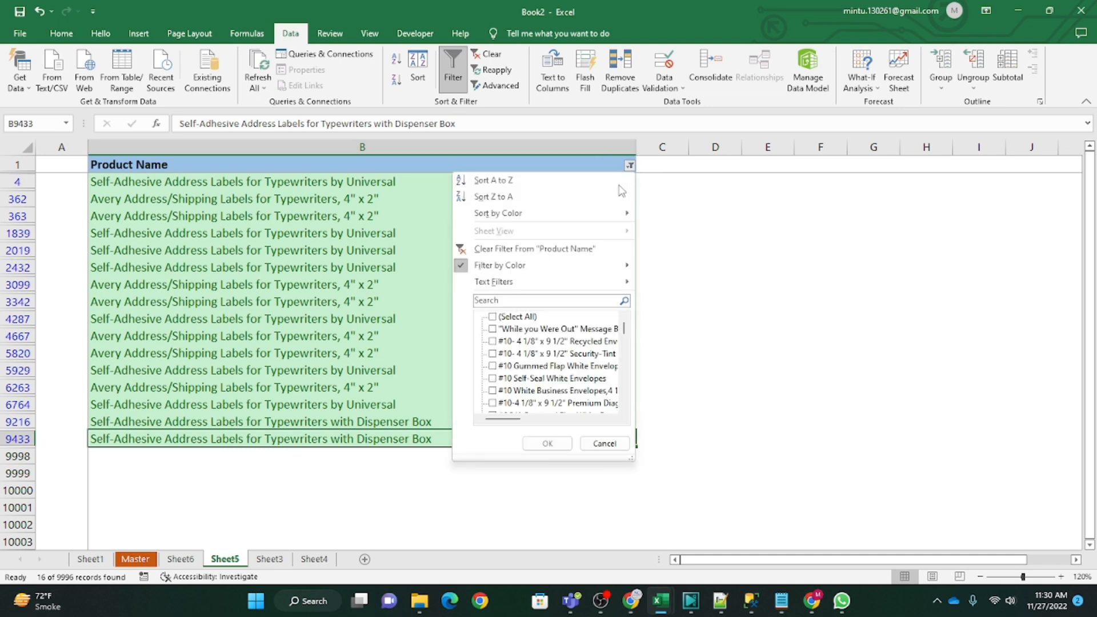
left_click(486, 253)
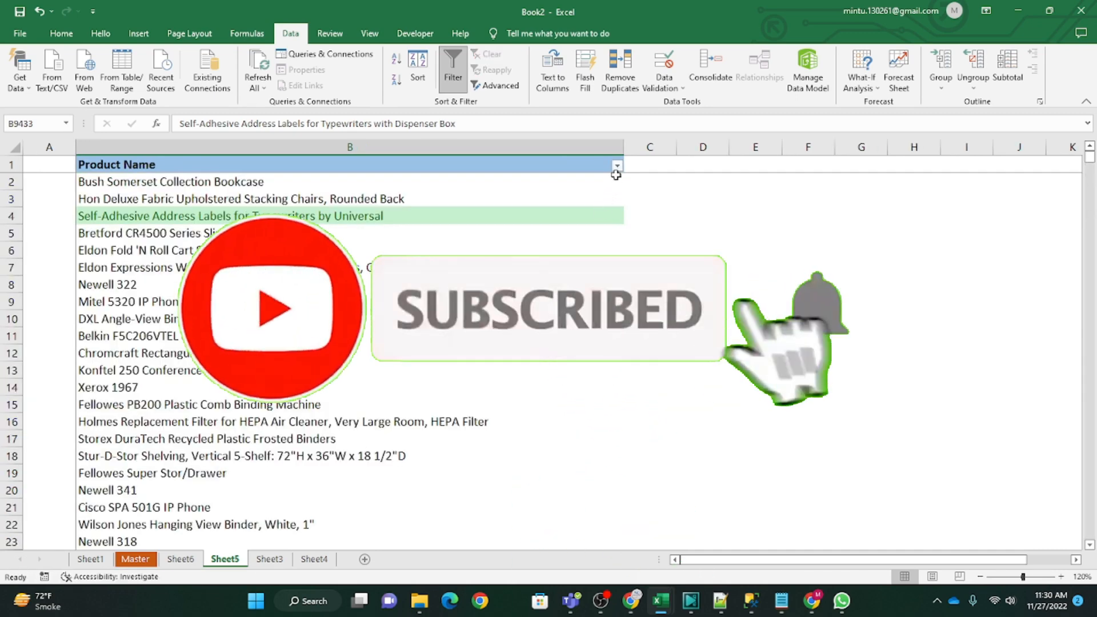
left_click(617, 166)
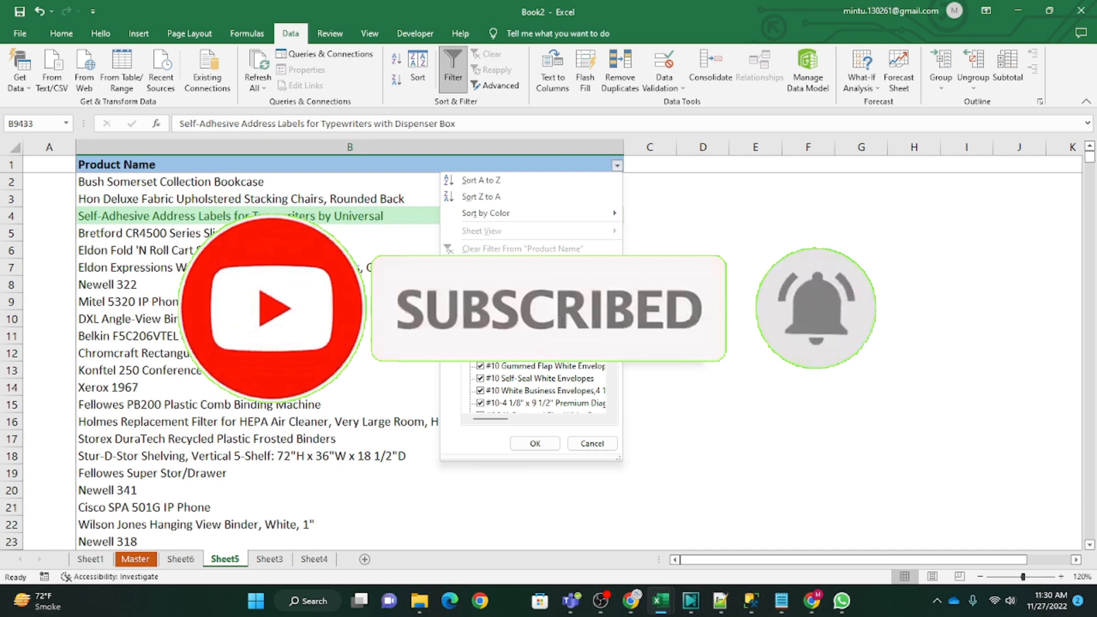
left_click(657, 300)
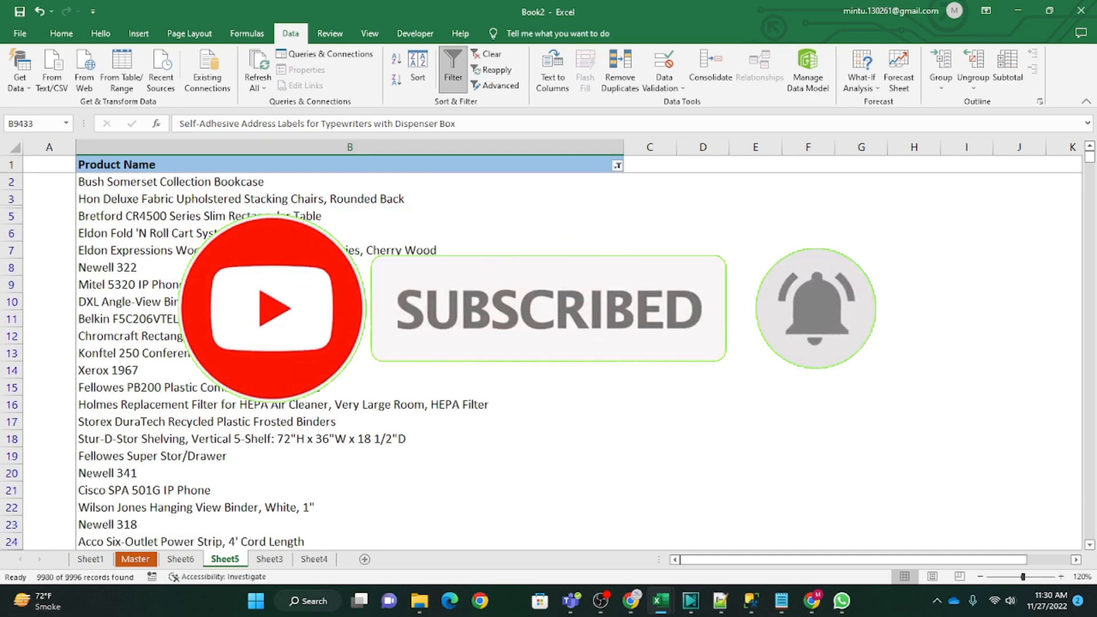
Step: Clear the No Fill filter and filter the Product Name column by the light green cell color
left_click(617, 166)
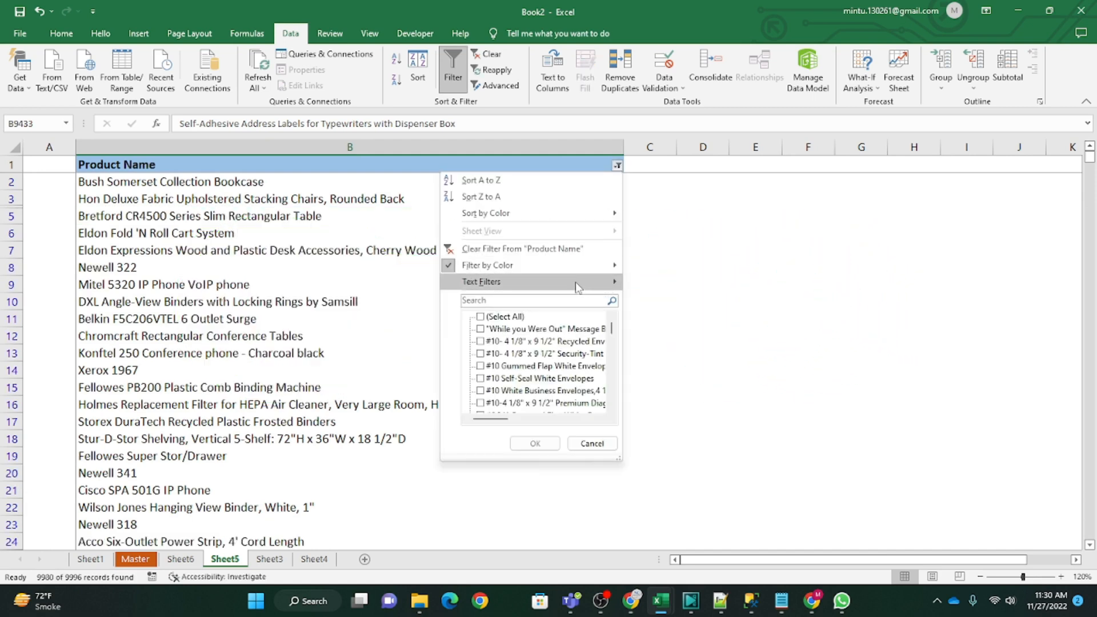
left_click(537, 248)
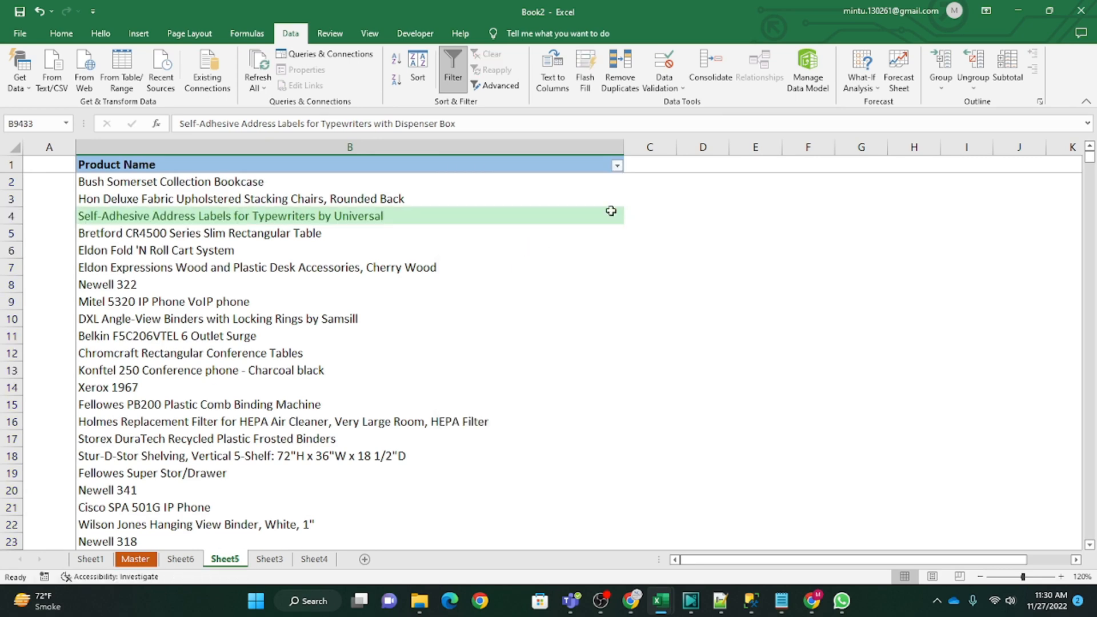
left_click(616, 166)
mouse_move(571, 265)
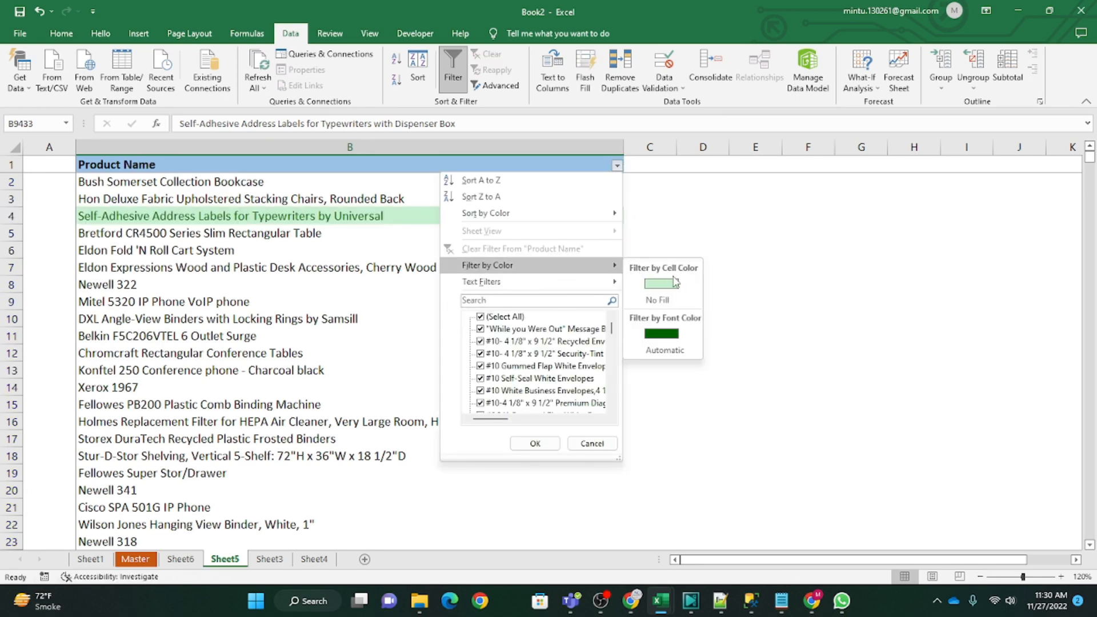
left_click(660, 285)
left_click(470, 251)
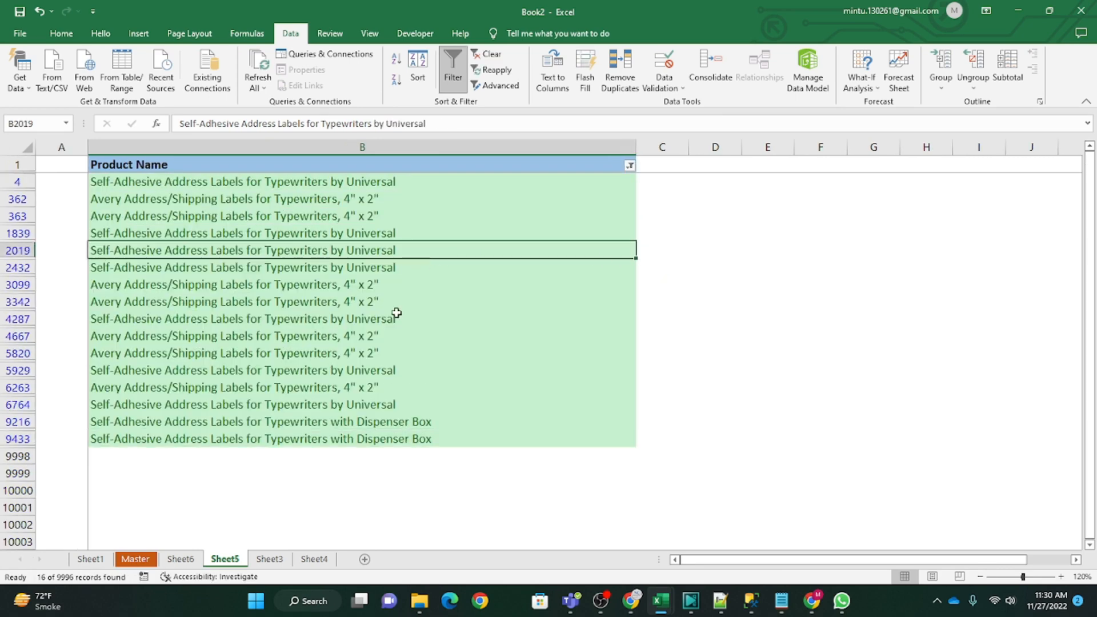
scroll(421, 377, "down", 1)
Step: Clear the Product Name filter and reapply the light green cell color filter
left_click(629, 166)
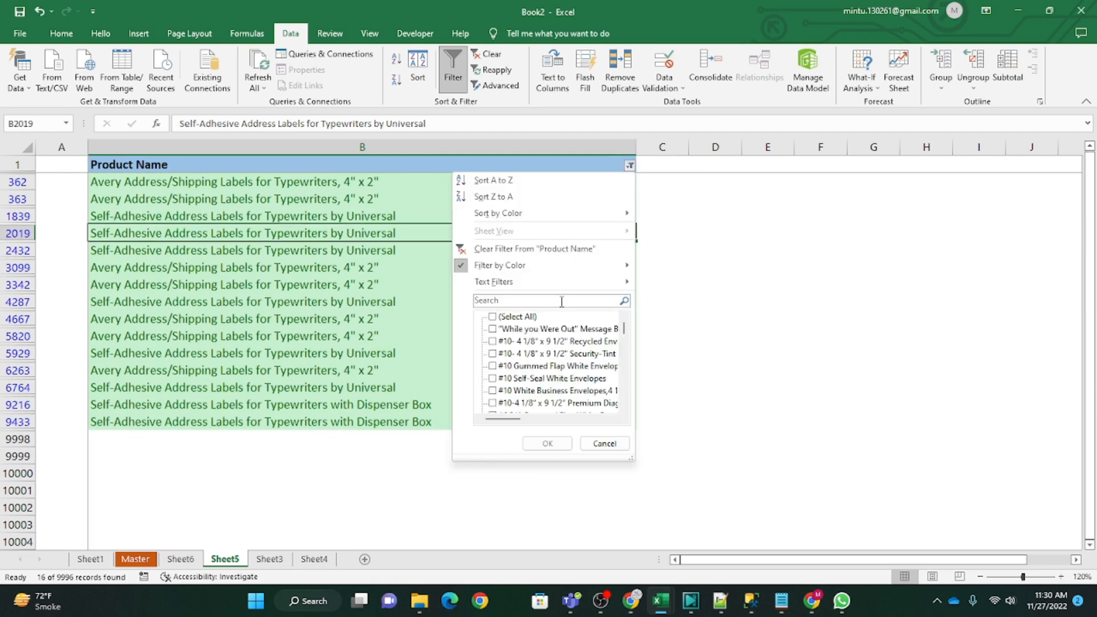
left_click(534, 249)
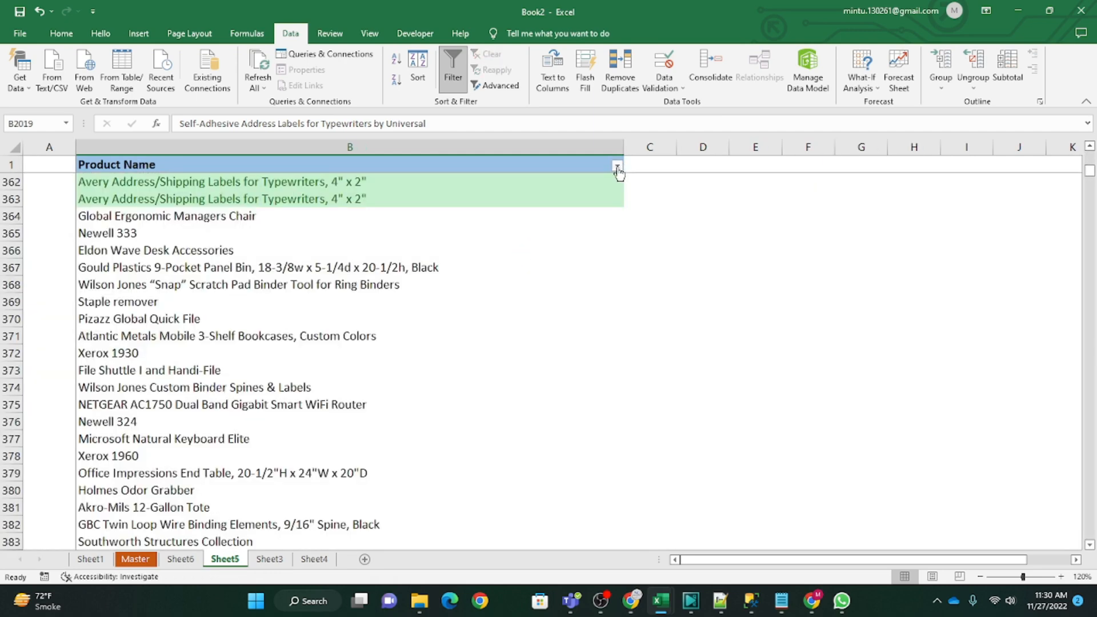
scroll(573, 260, "up", 13)
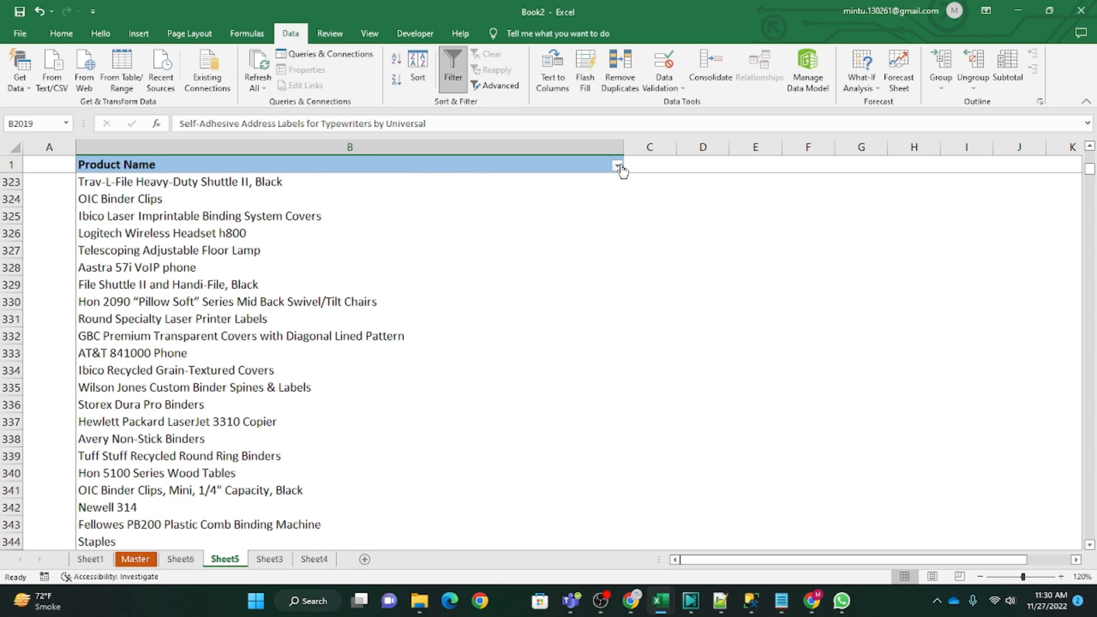
left_click(617, 166)
mouse_move(566, 265)
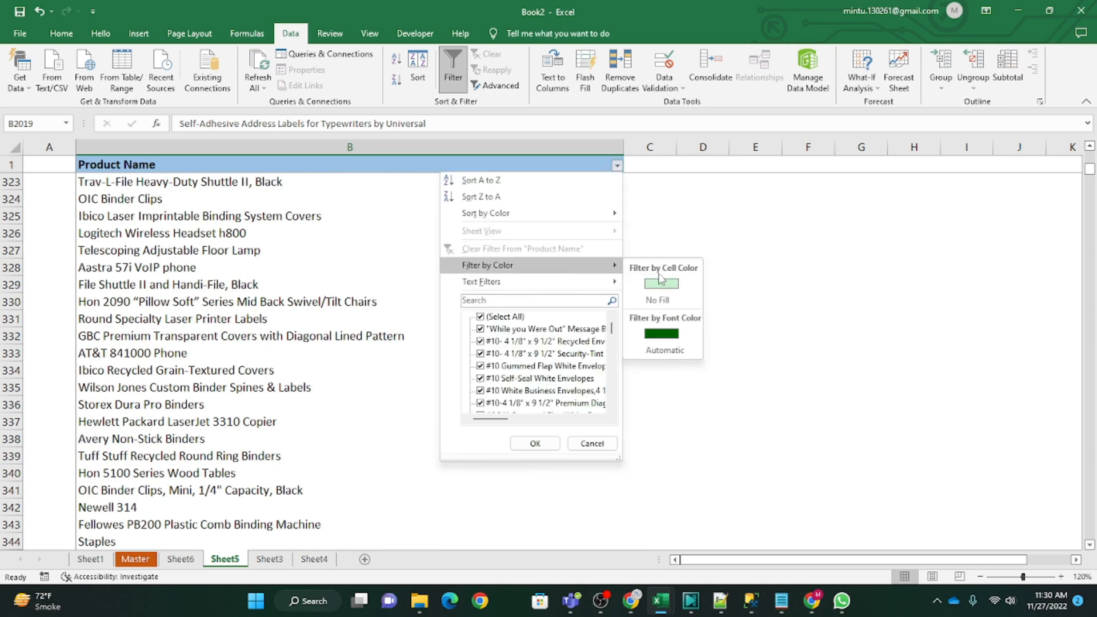
left_click(661, 282)
left_click(465, 251)
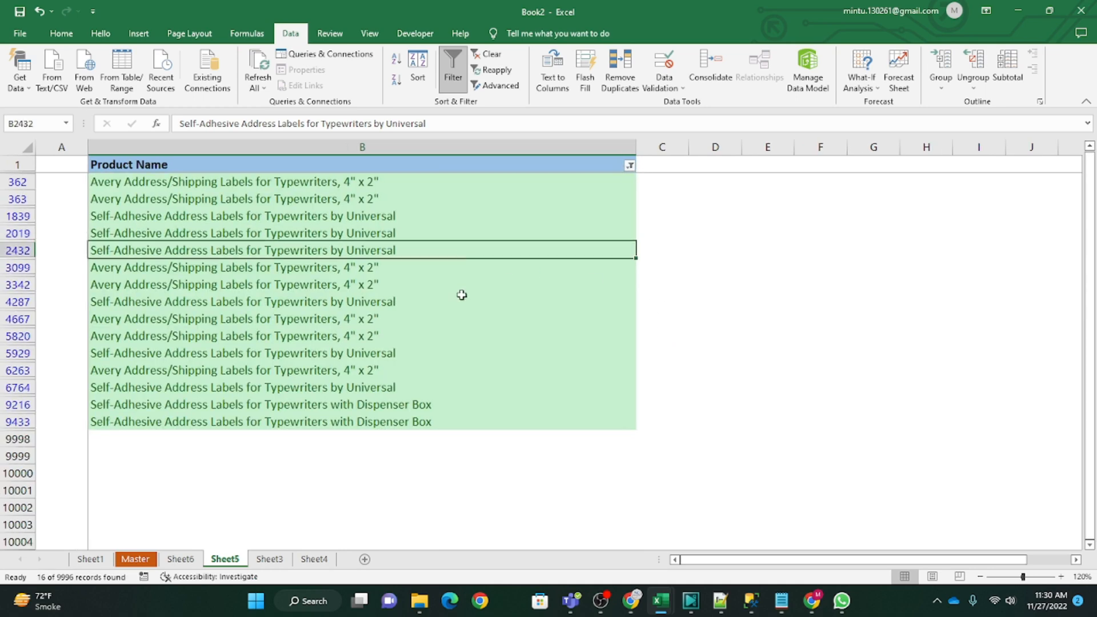
left_click(542, 358)
scroll(543, 392, "up", 1)
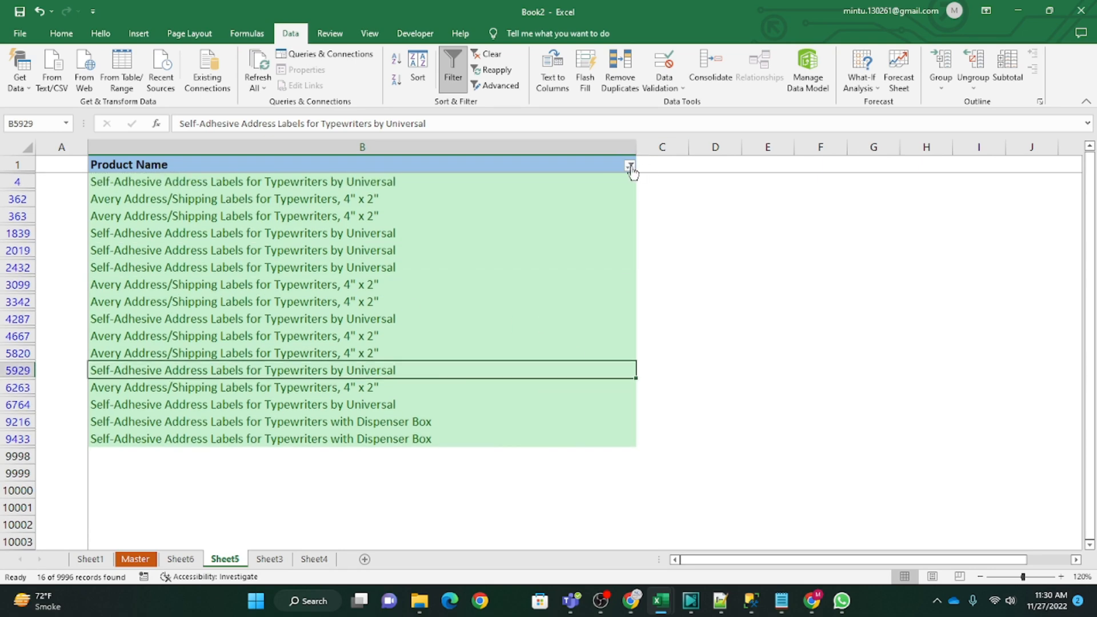
Step: Clear the color filter from the Product Name column and leave all of its values included
left_click(630, 167)
left_click(486, 250)
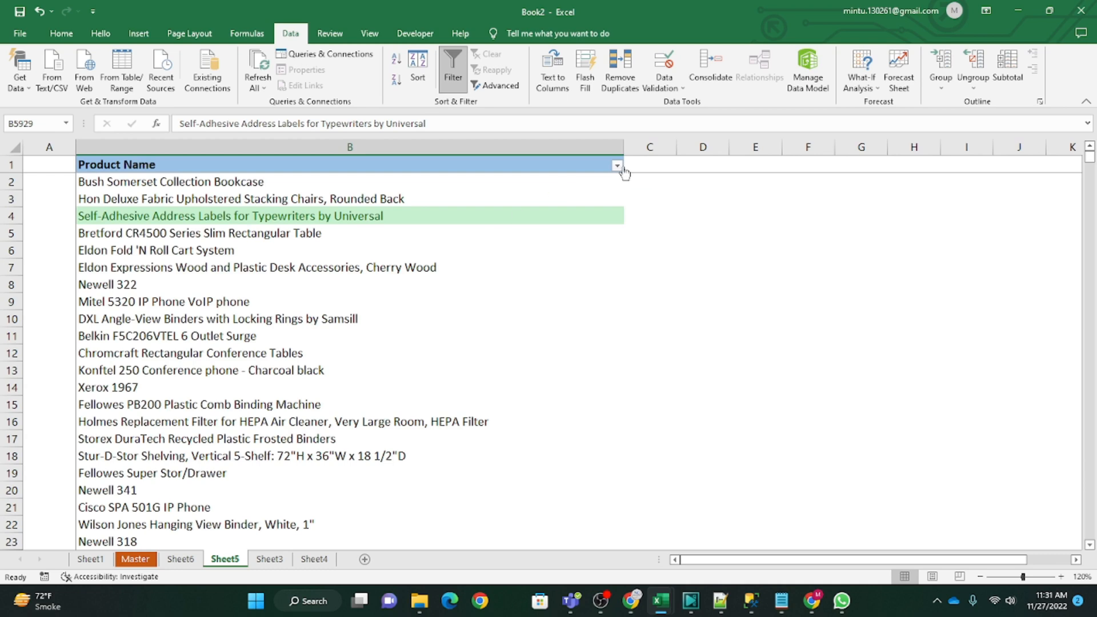
left_click(617, 166)
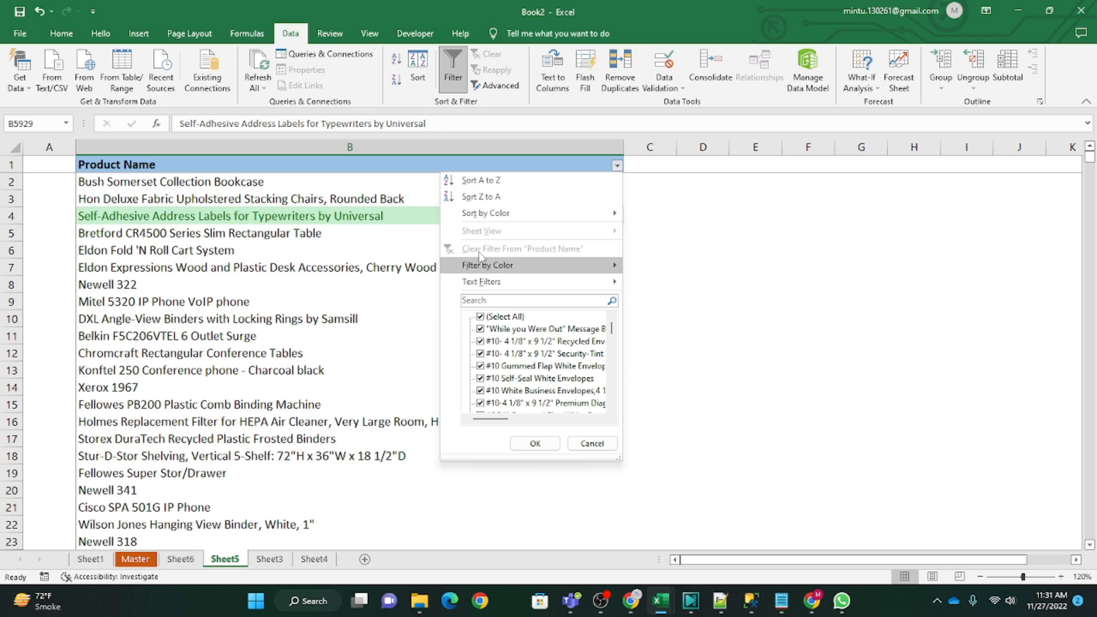
left_click(534, 443)
left_click(367, 274)
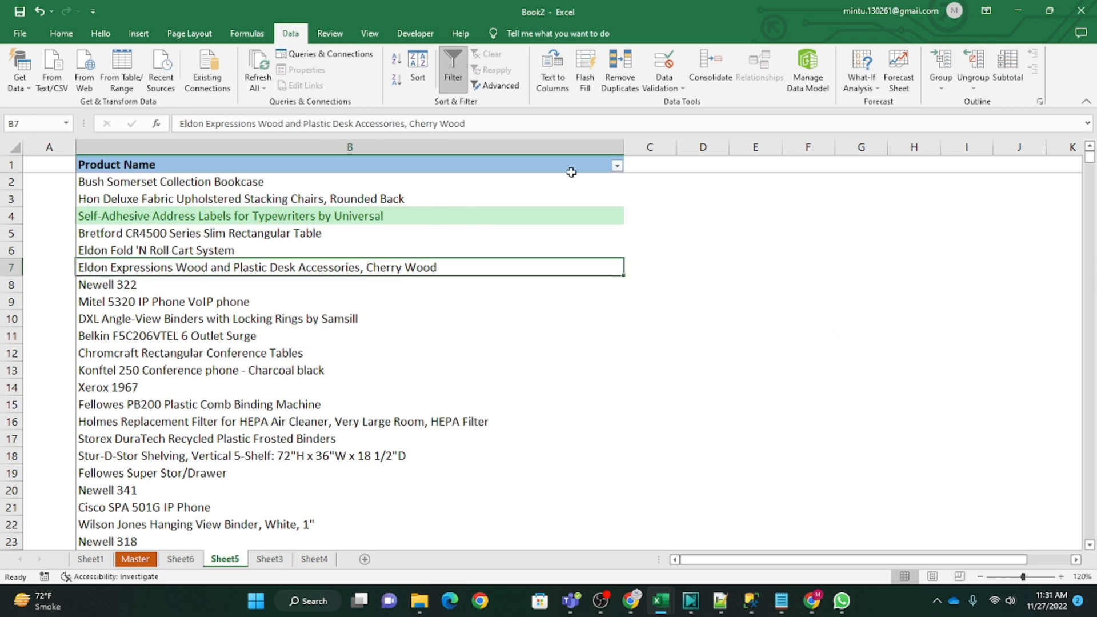
Step: Inspect the Highlight Cells Rules options under Conditional Formatting and close them without applying a rule
left_click(68, 35)
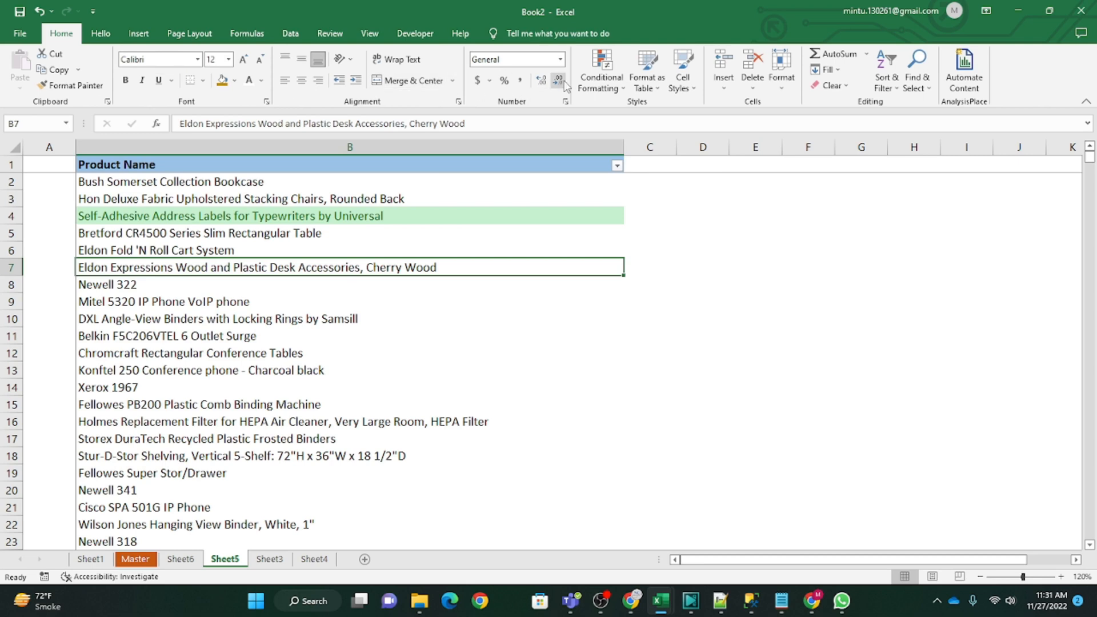
left_click(602, 83)
mouse_move(677, 117)
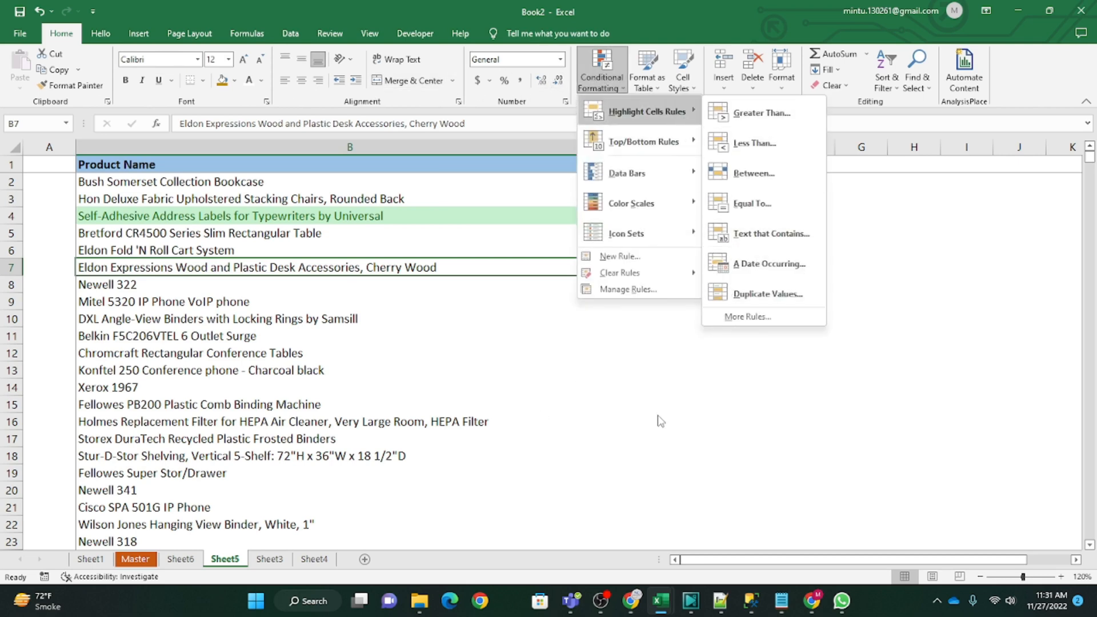
left_click(673, 410)
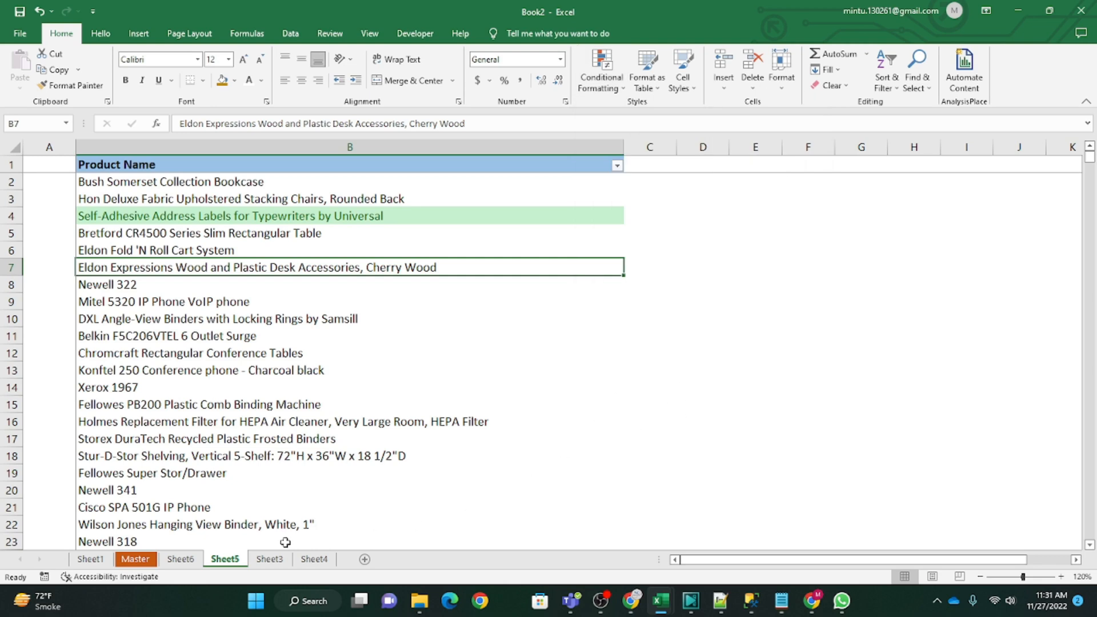
Step: Go to Sheet3 and select the entire Order ID column
left_click(274, 559)
left_click(256, 302)
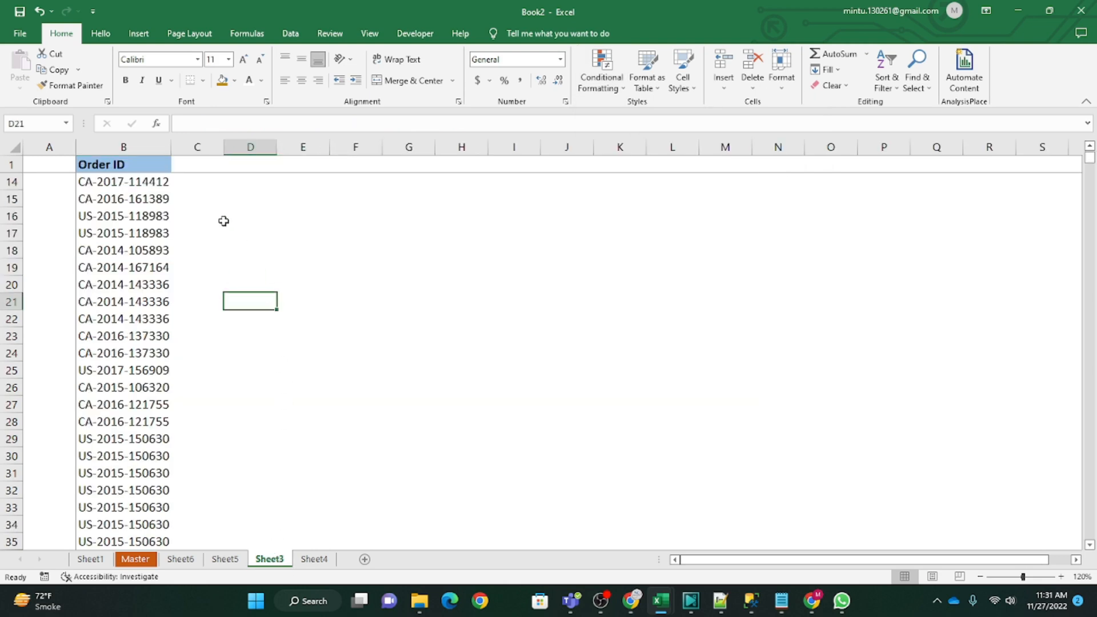
left_click(204, 188)
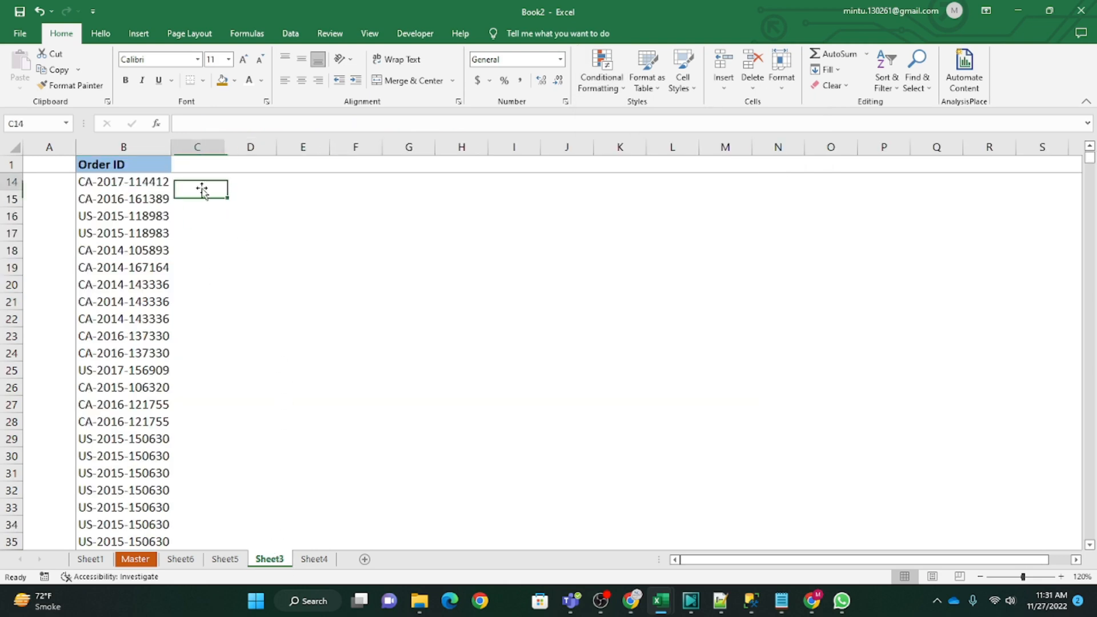
left_click(115, 146)
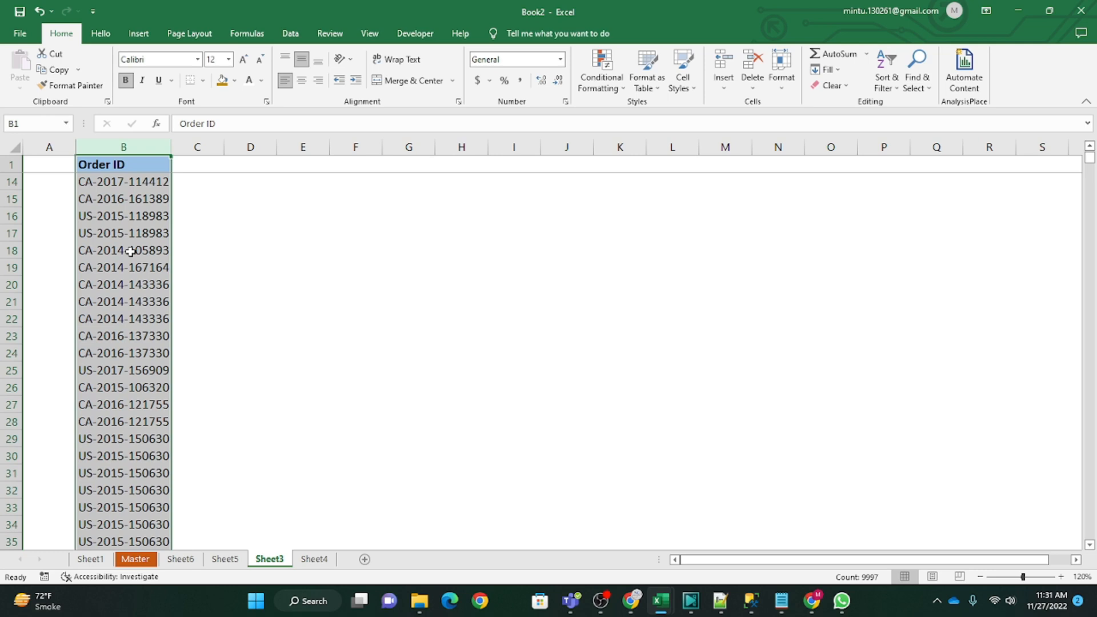
Step: Highlight duplicate values in the Order ID cells from B14 down to the last entry with Light Red Fill with Dark Red Text
left_click(131, 181)
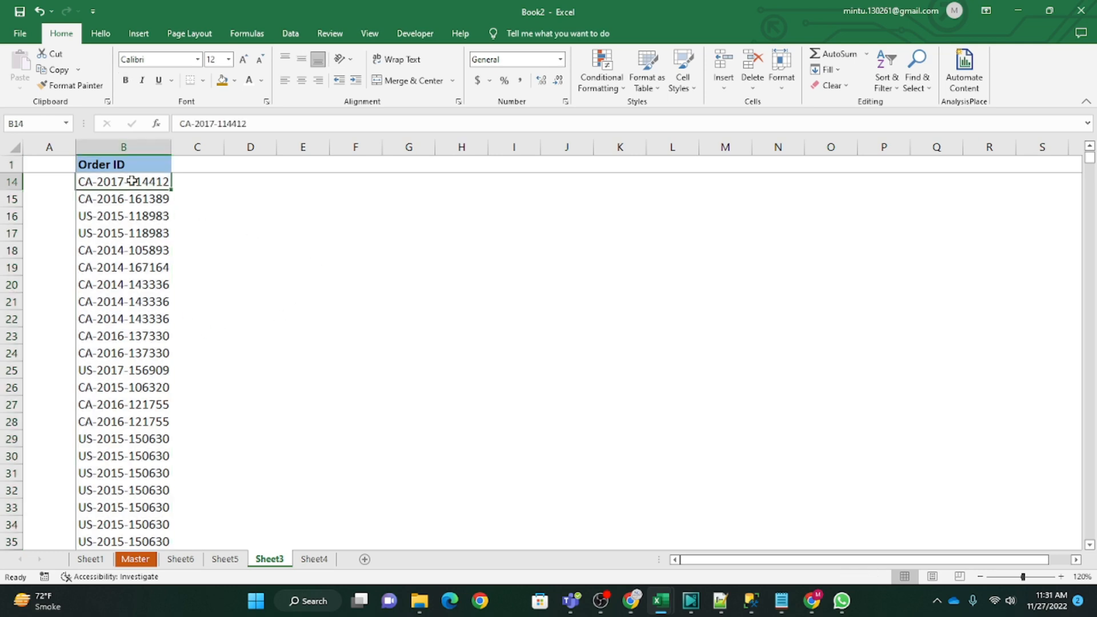
key("ctrl+shift+Down")
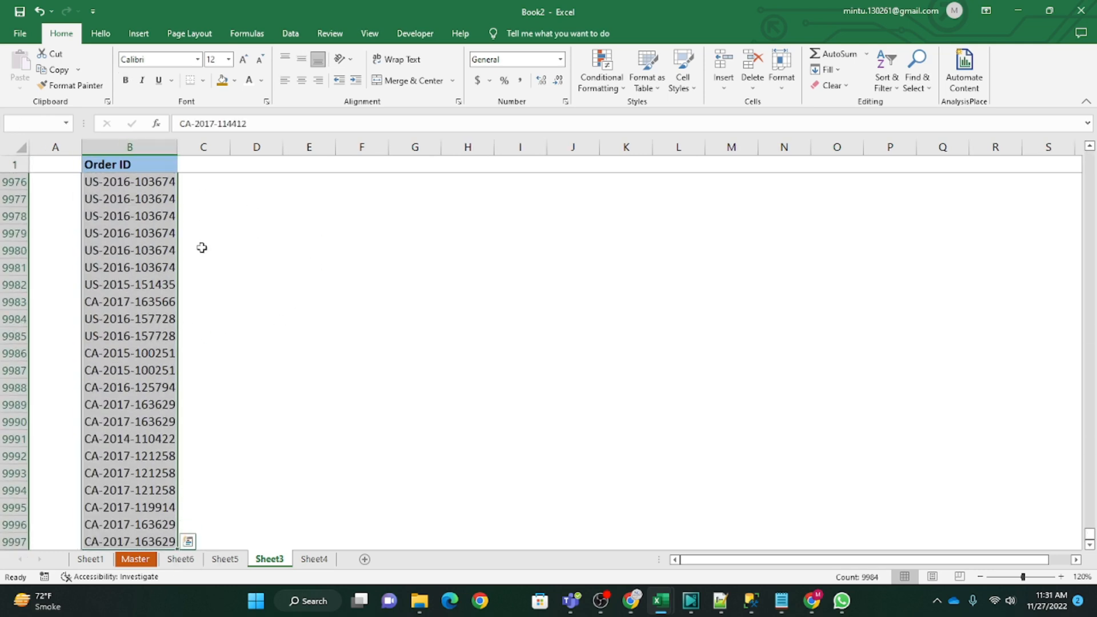
left_click(601, 74)
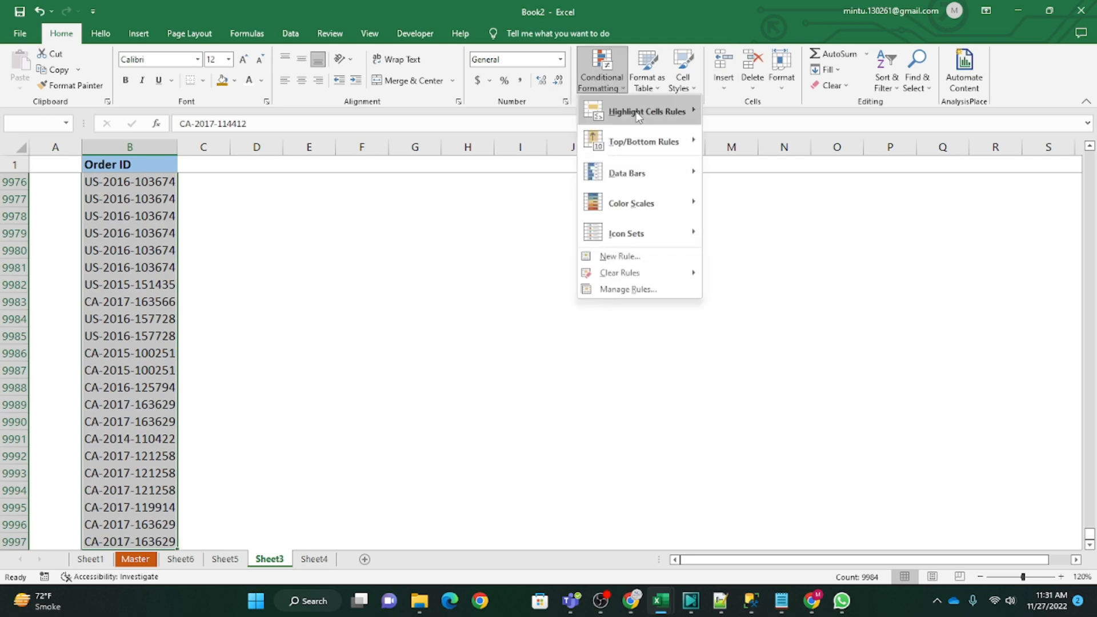
mouse_move(673, 120)
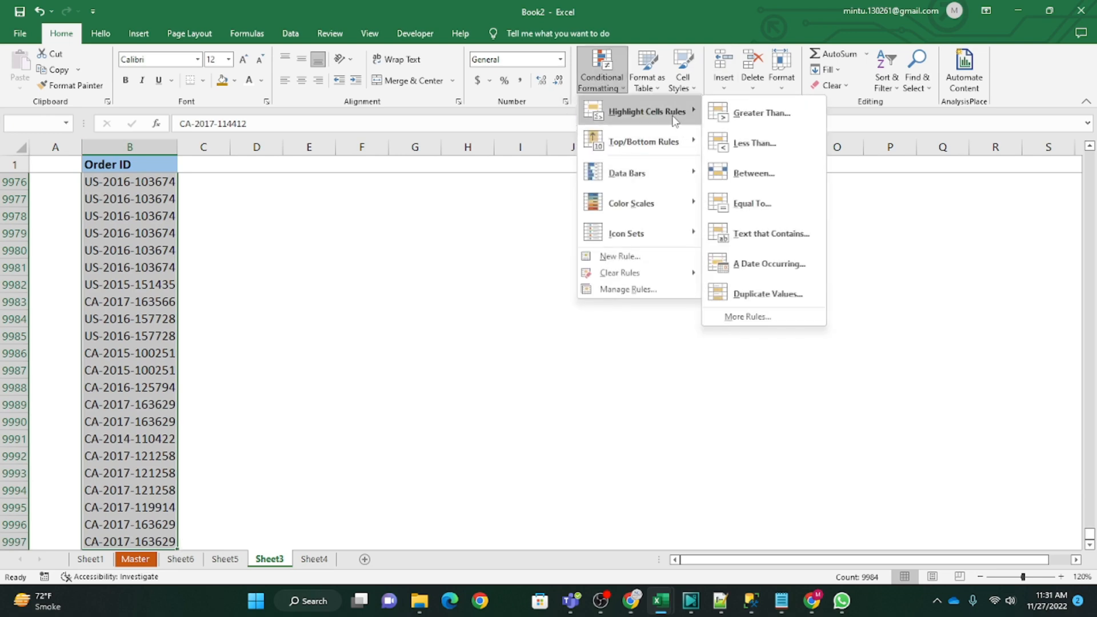
left_click(774, 296)
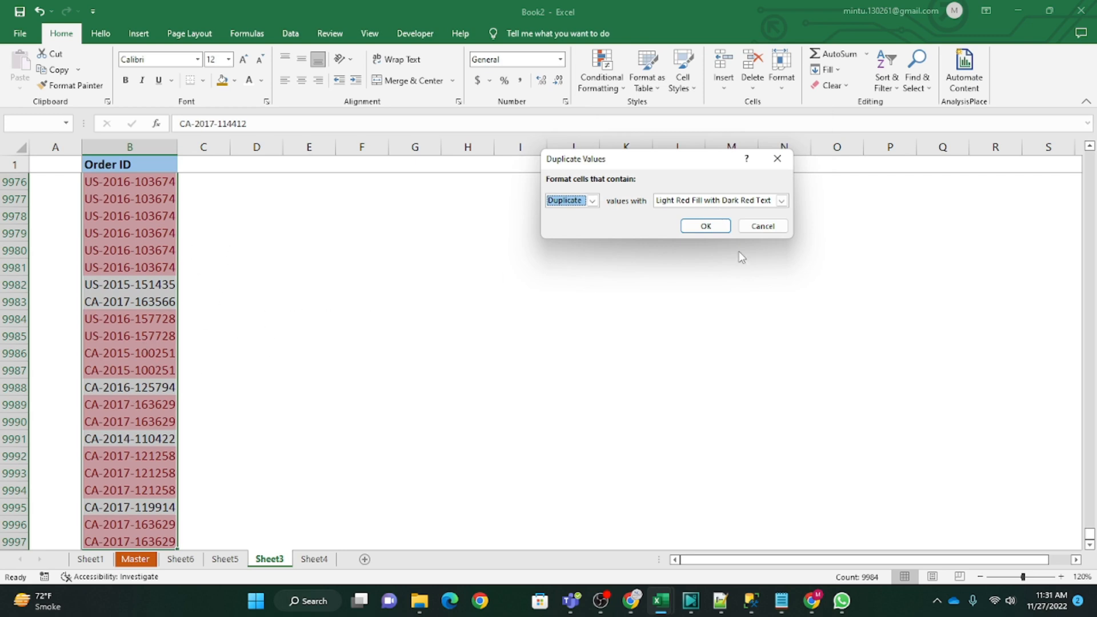
left_click(706, 225)
Step: Examine the duplicate highlighting at the end of the Order ID column and return to the column's header
left_click(124, 223)
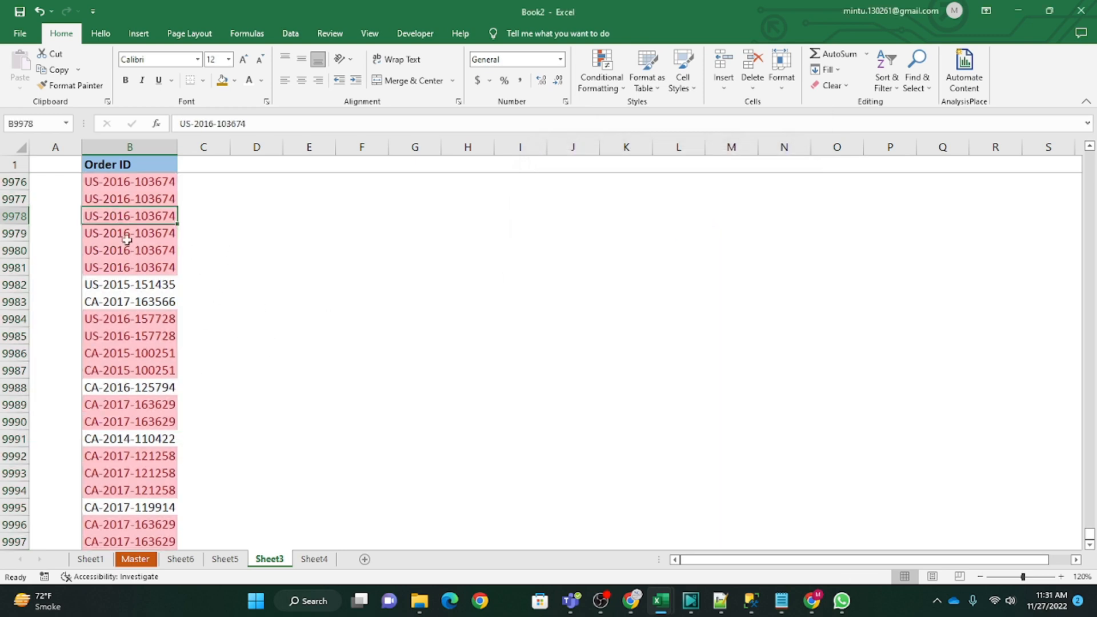
scroll(156, 337, "down", 6)
scroll(157, 341, "up", 13)
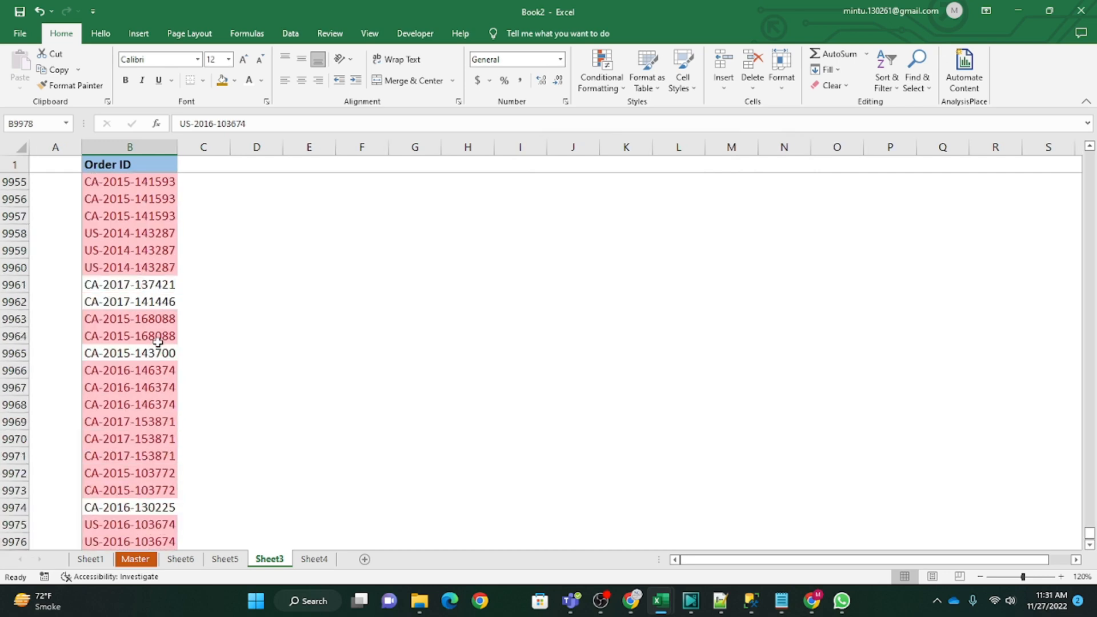
scroll(157, 342, "up", 14)
key("ctrl+Up")
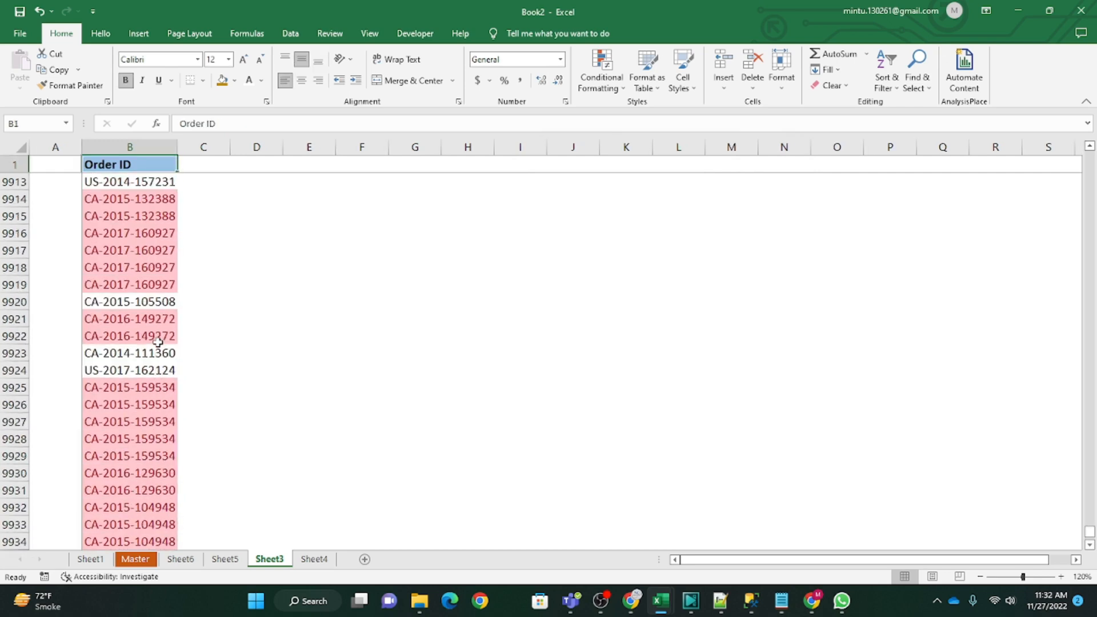
key("ctrl+Down")
key("ctrl+Up")
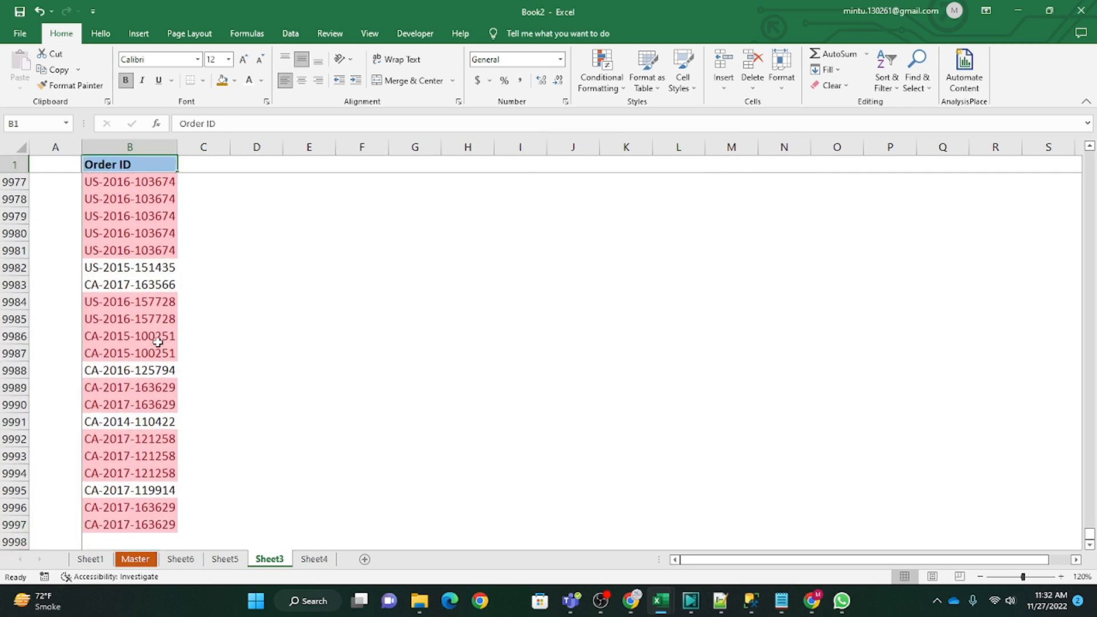
key("Down")
key("Up")
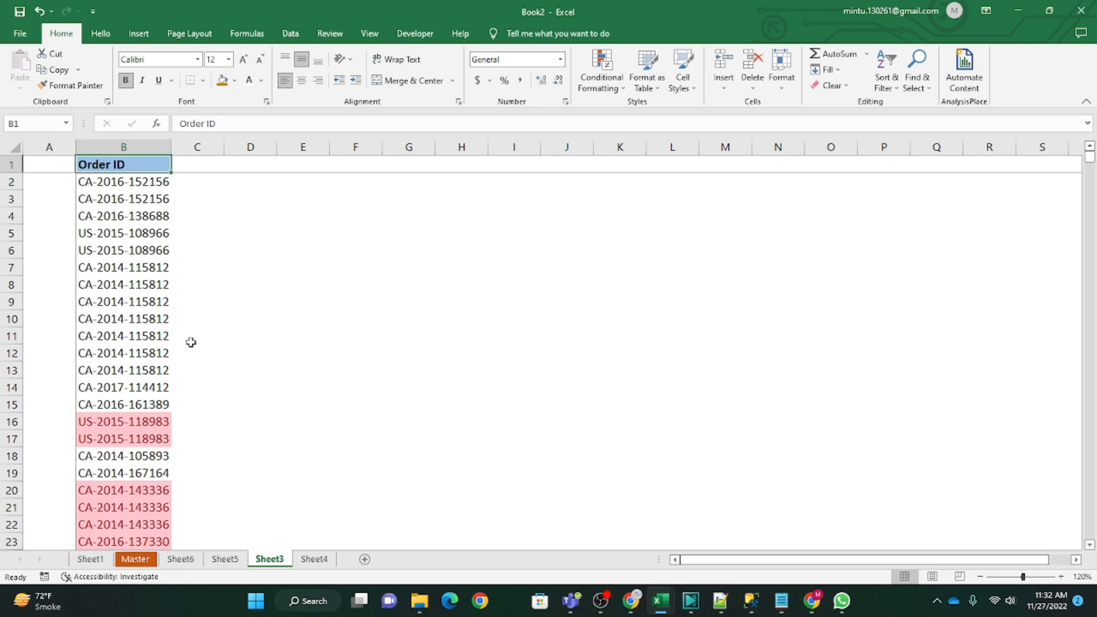
Step: Enter the note "CTRL + SHIFT + L" in cell E1
left_click(353, 182)
left_click(301, 166)
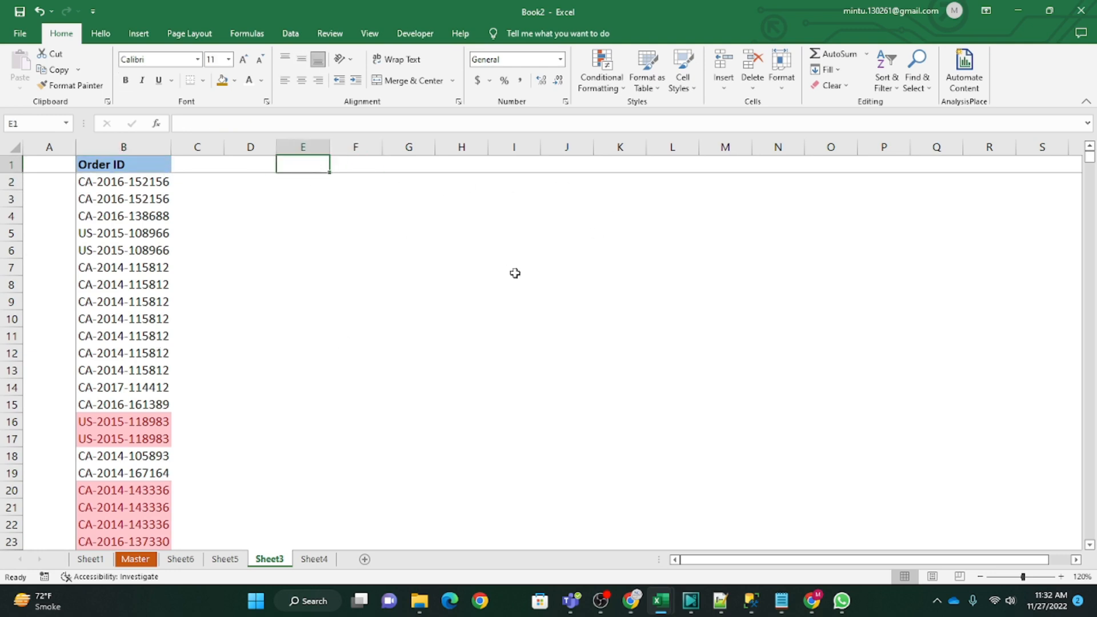
type("CTRL + SHIFT + L")
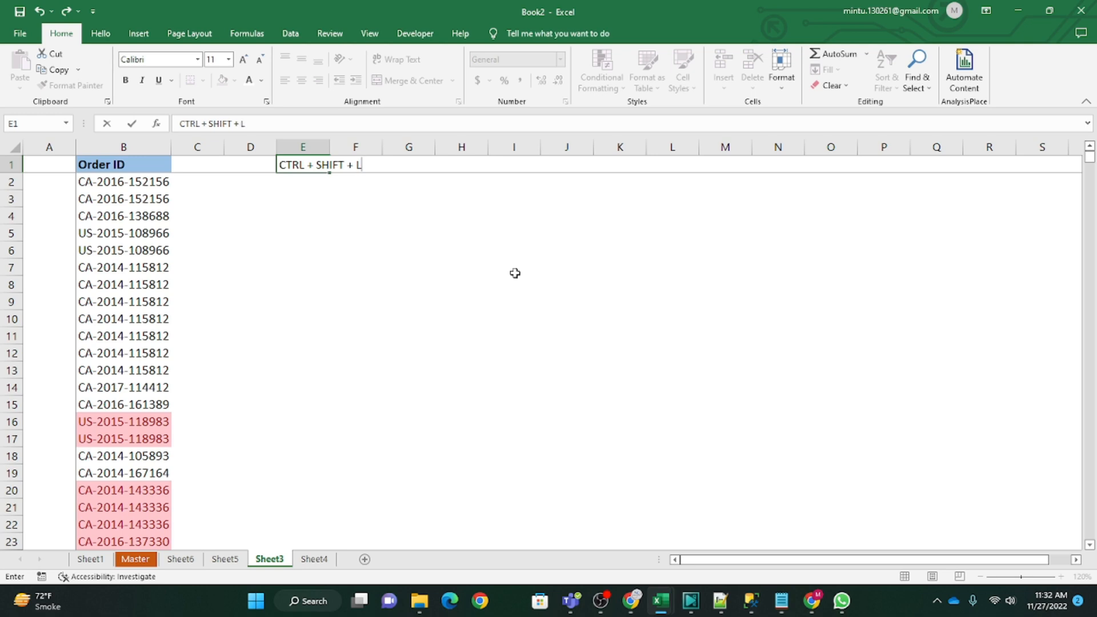
left_click(406, 215)
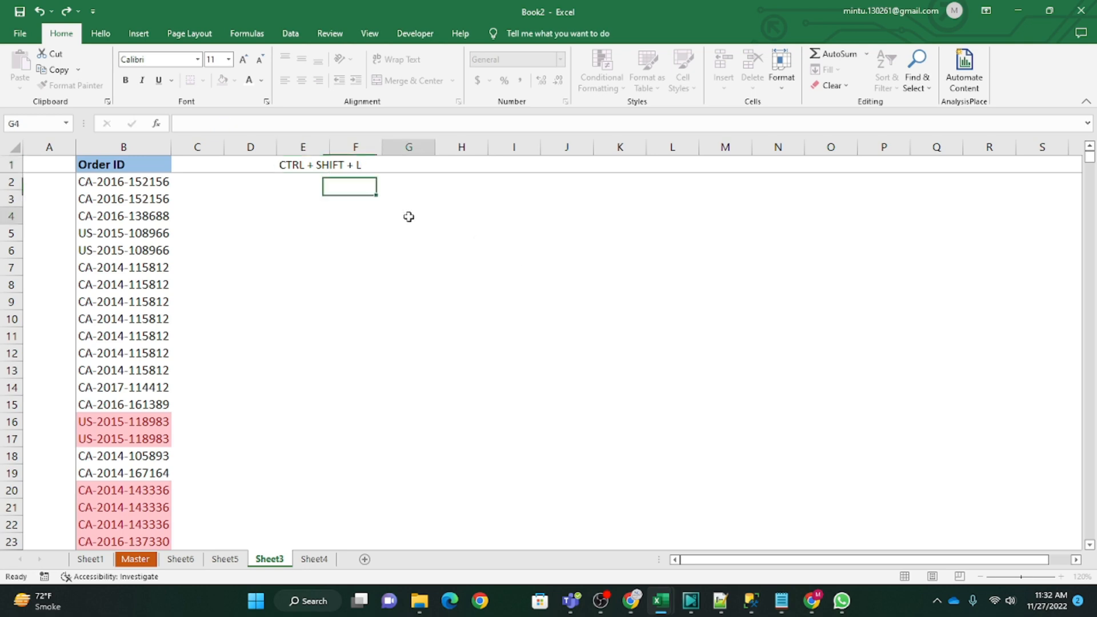
left_click(310, 167)
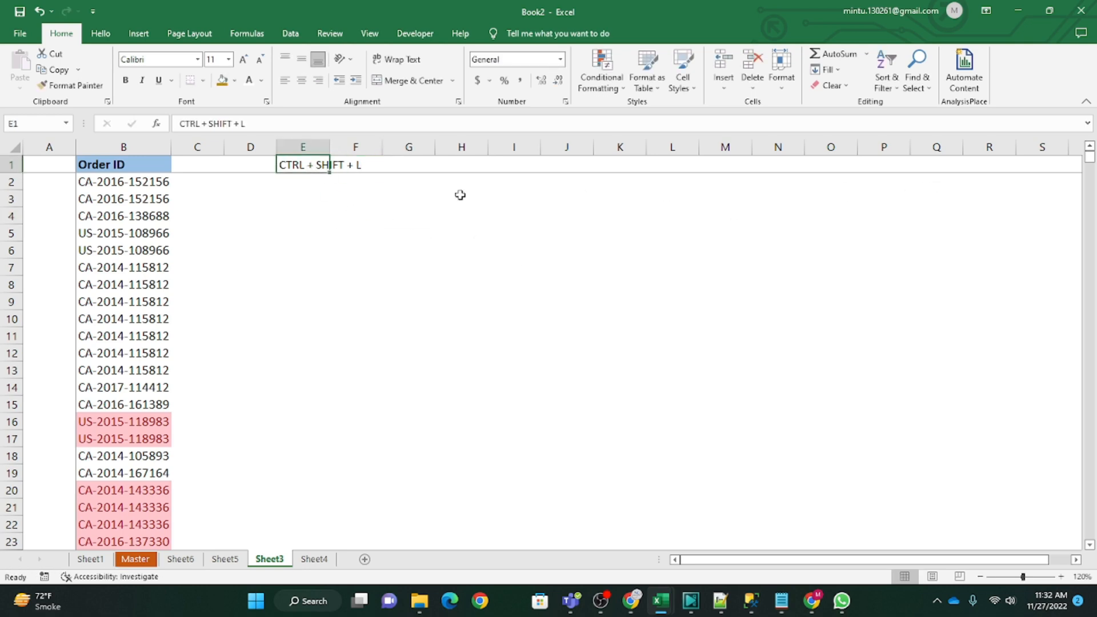
left_click(342, 218)
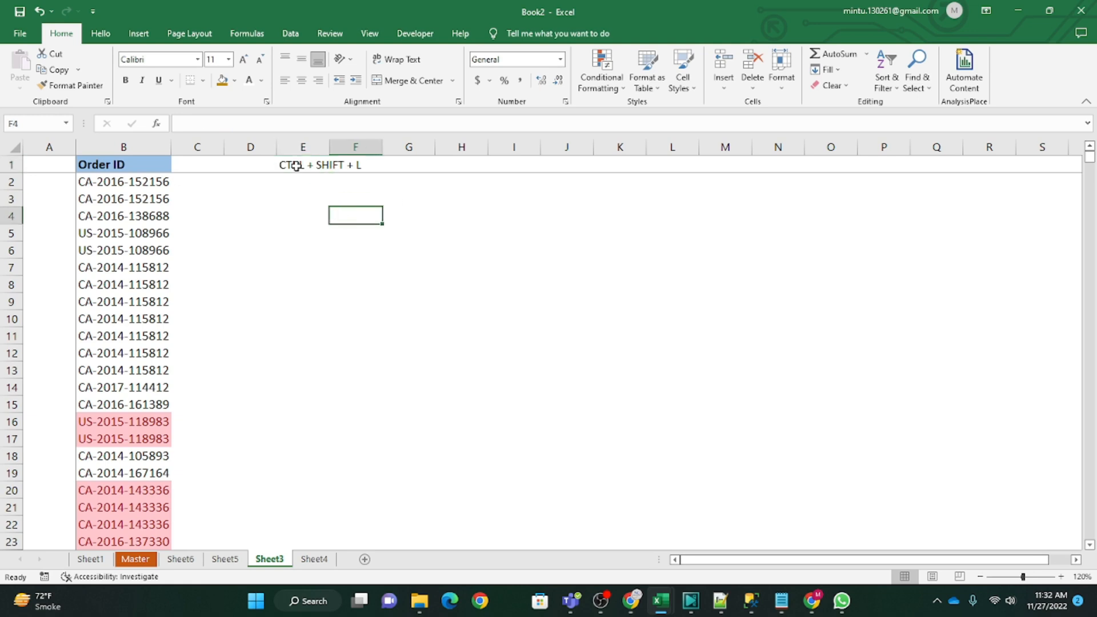
Step: Add a filter to the Order ID header and filter the column by the light red cell color
left_click(119, 165)
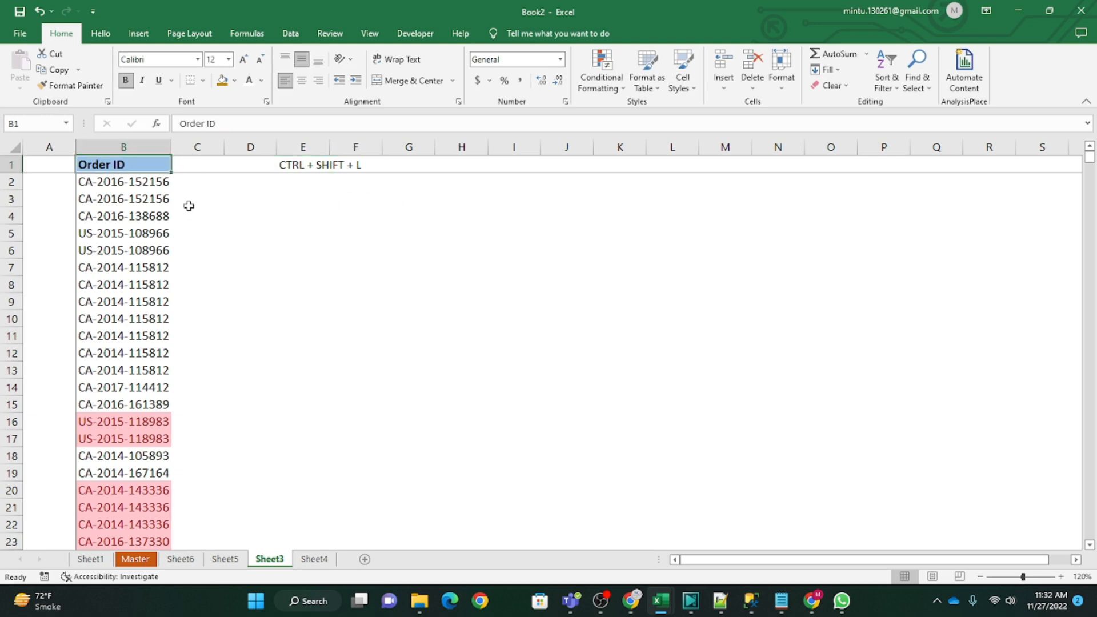
left_click(211, 249)
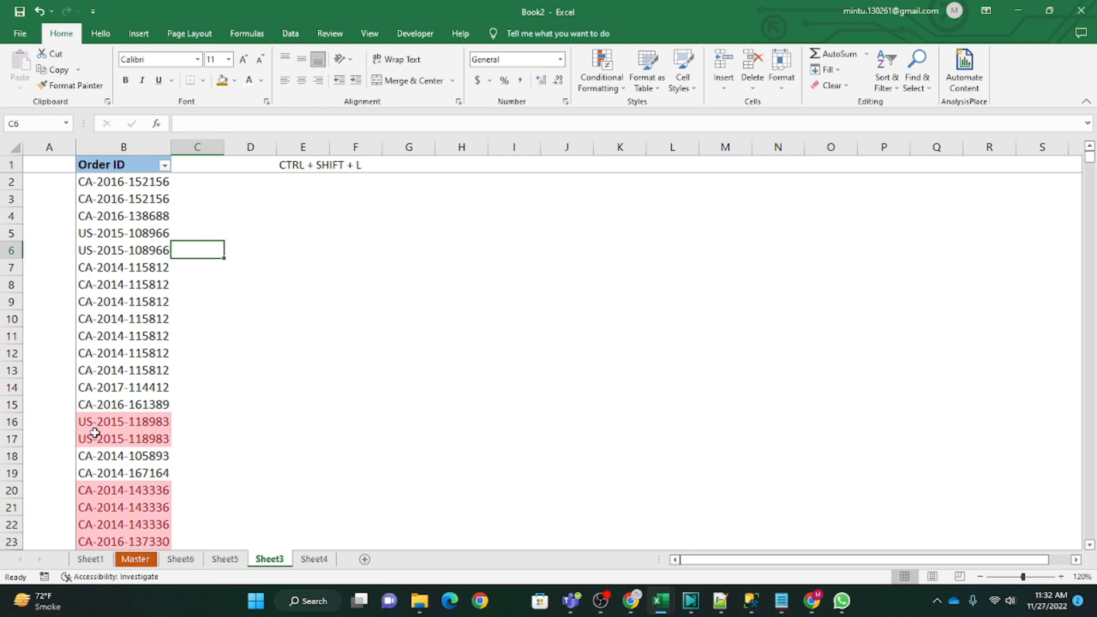
left_click(103, 371)
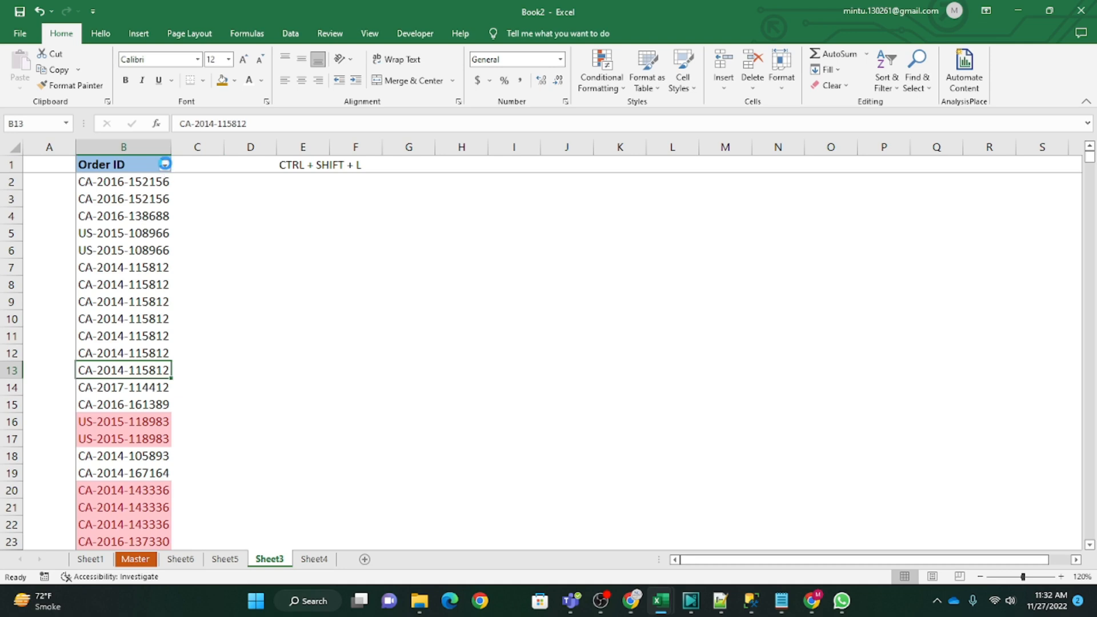
left_click(164, 164)
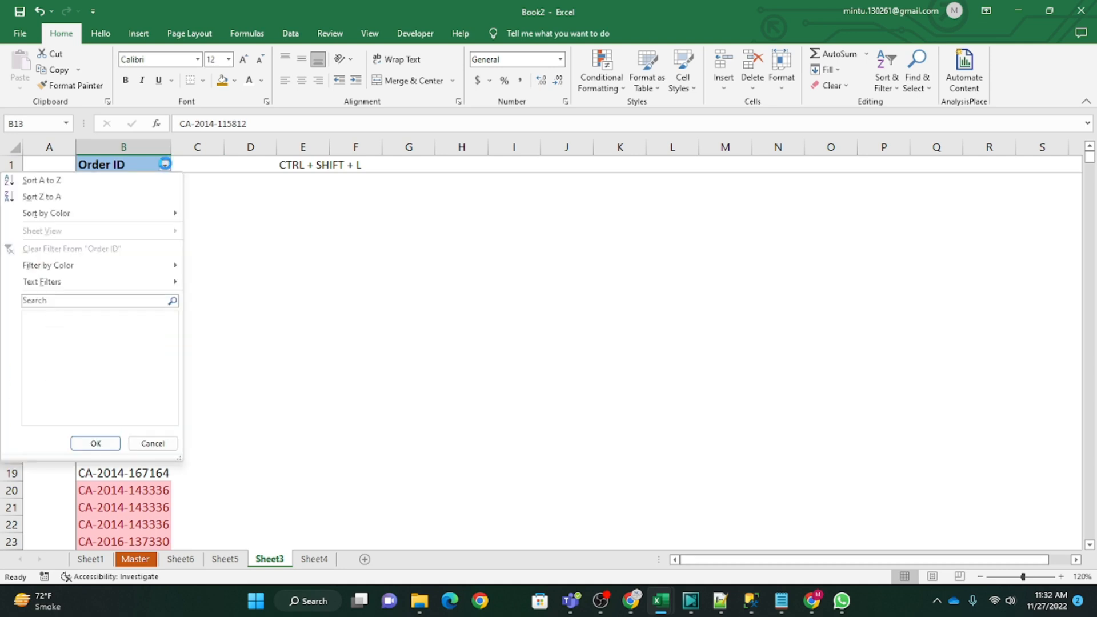
mouse_move(110, 269)
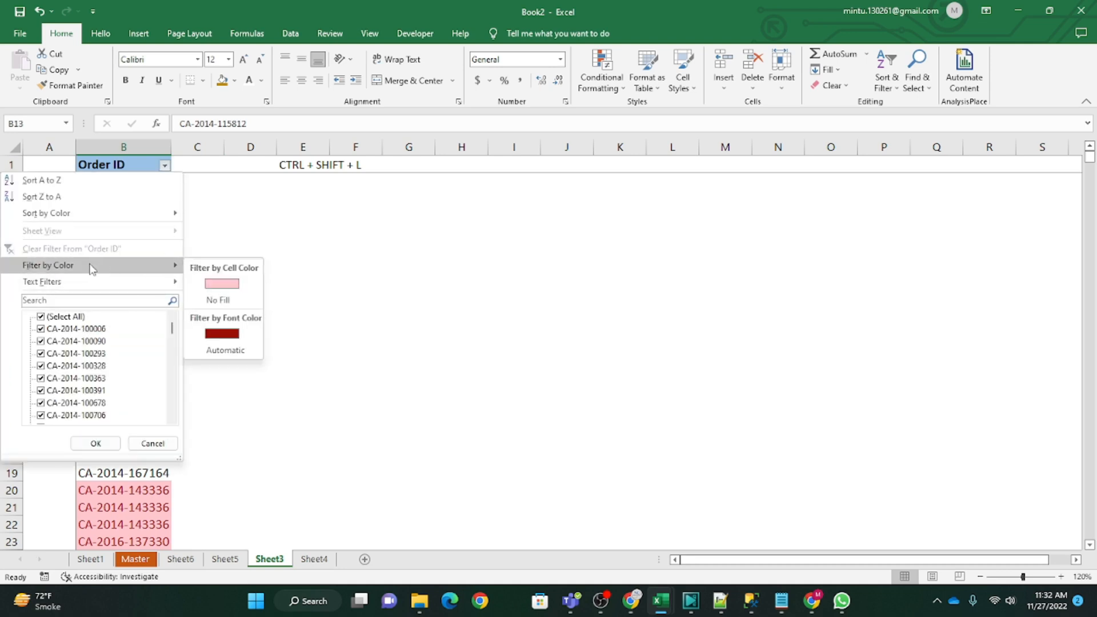
left_click(222, 285)
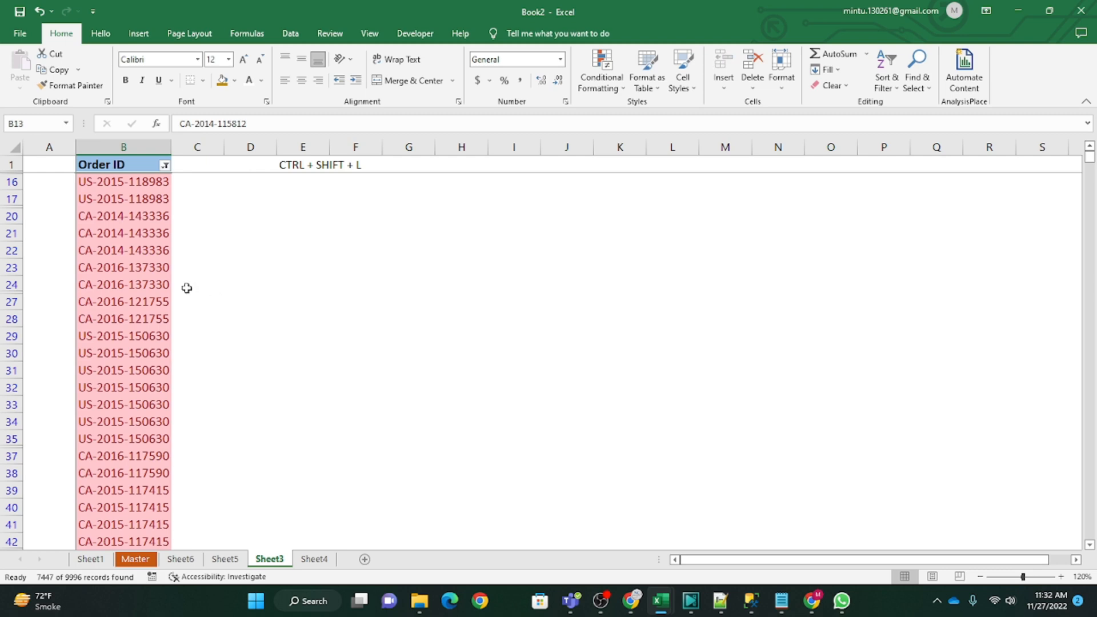
Step: Look through the filtered Order ID rows and the column's filter options without changing the filter
left_click(137, 181)
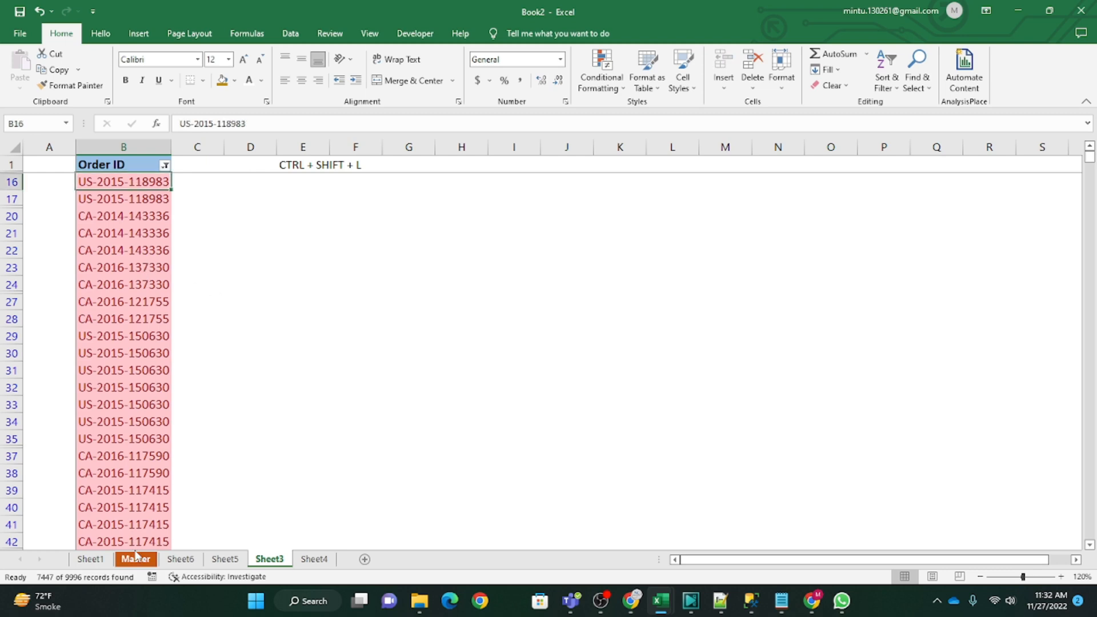
scroll(139, 523, "down", 4)
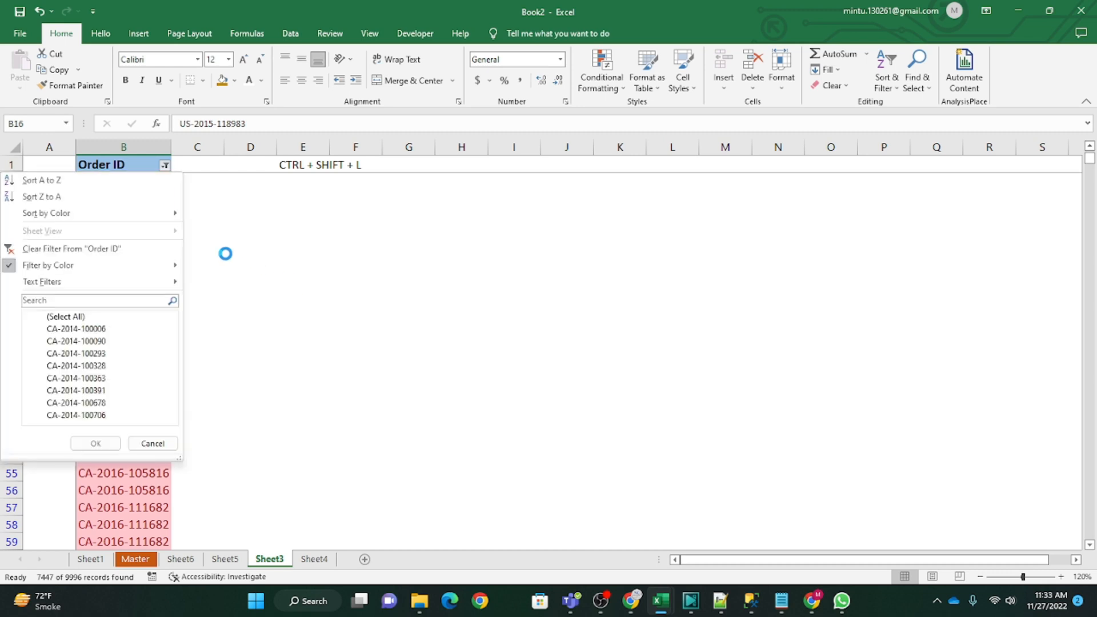
key("Escape")
left_click(289, 265)
Step: Select all filtered Order ID values from the first visible one, B16, down to the last entry
left_click(127, 212)
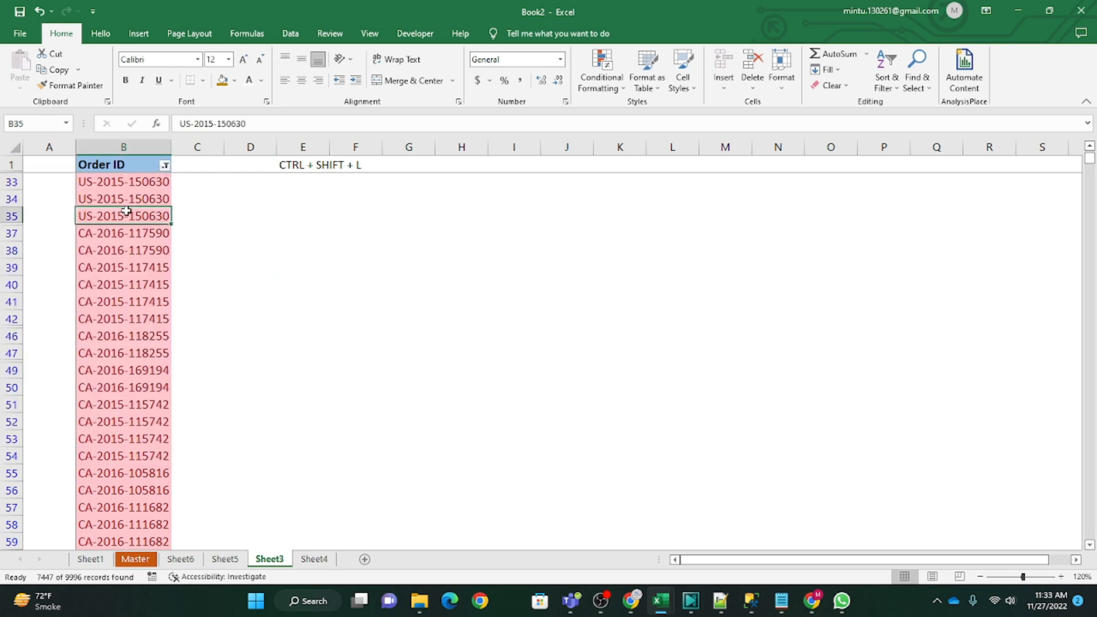
key("ctrl+Up")
scroll(126, 211, "up", 5)
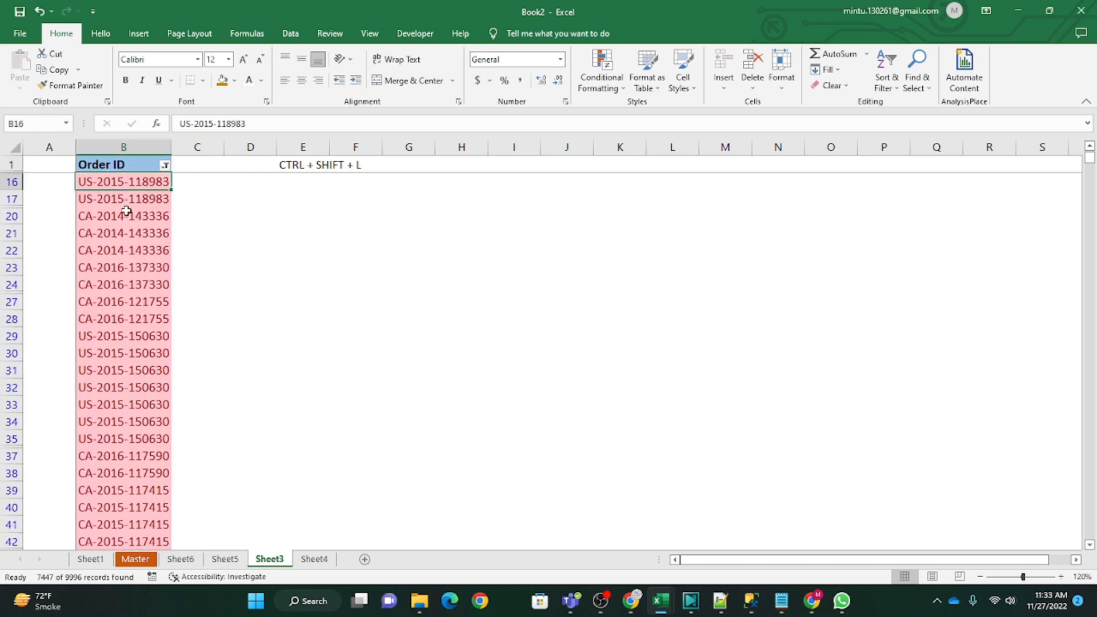
key("Down")
key("ctrl+shift+Down")
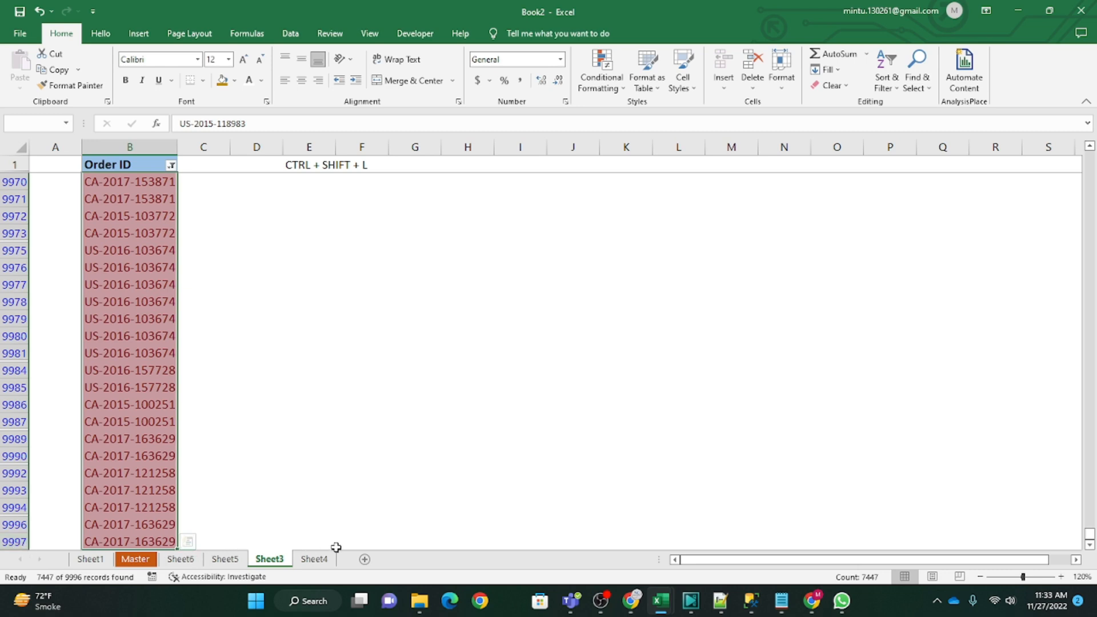
Step: Clear the cell color filter from the Order ID column
key("ctrl+Up")
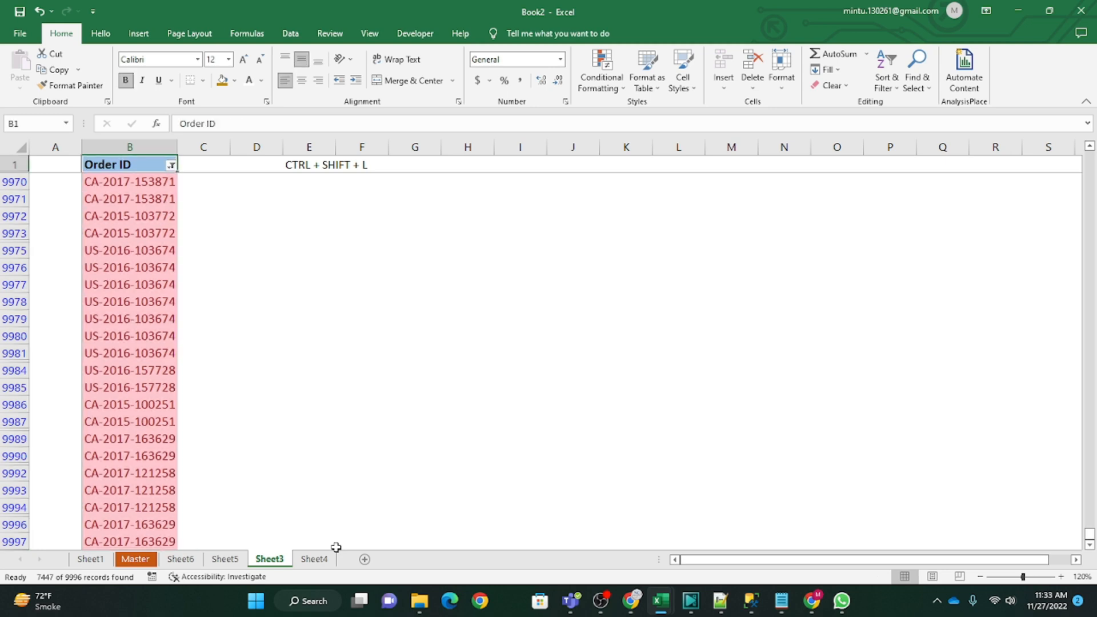
left_click(172, 166)
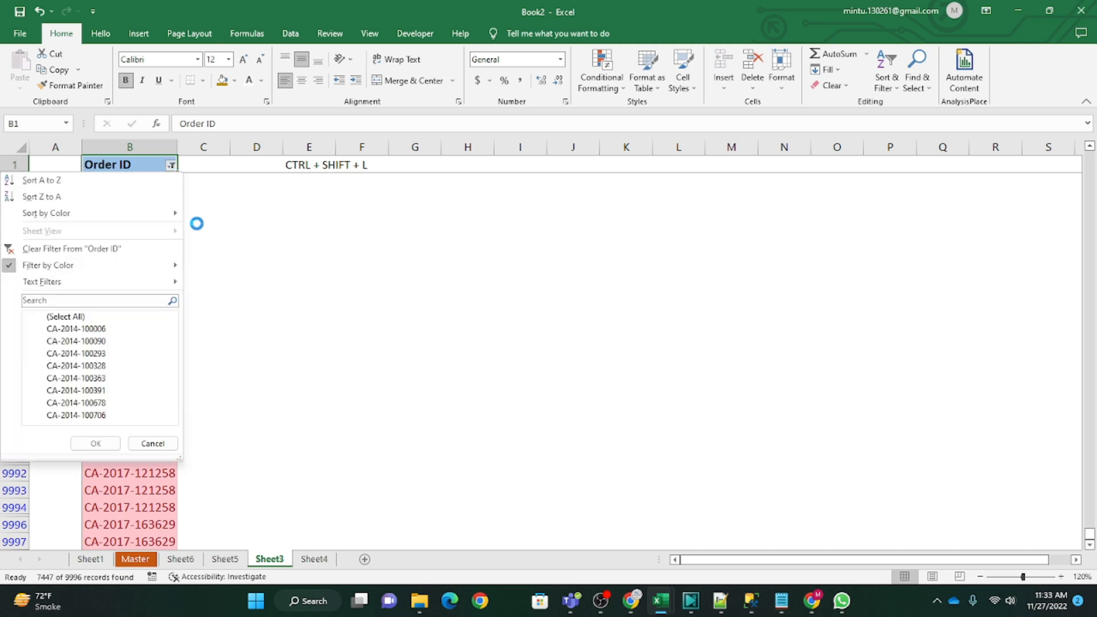
left_click(89, 248)
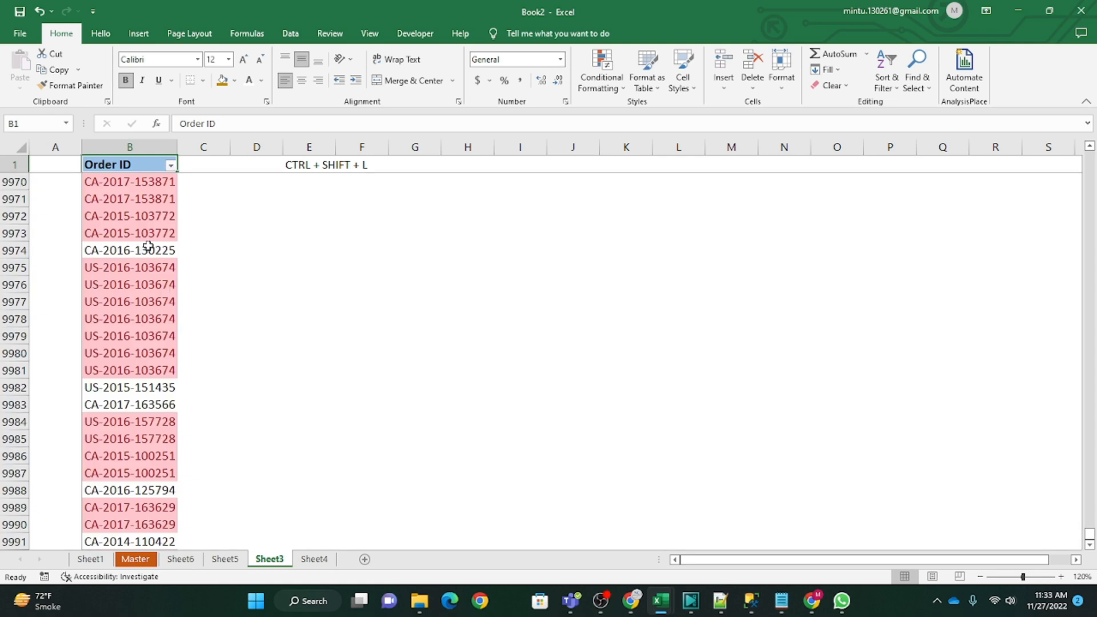
Step: Filter the Order ID column by cell color using the No Fill option
left_click(140, 220)
scroll(165, 271, "up", 1)
left_click(171, 167)
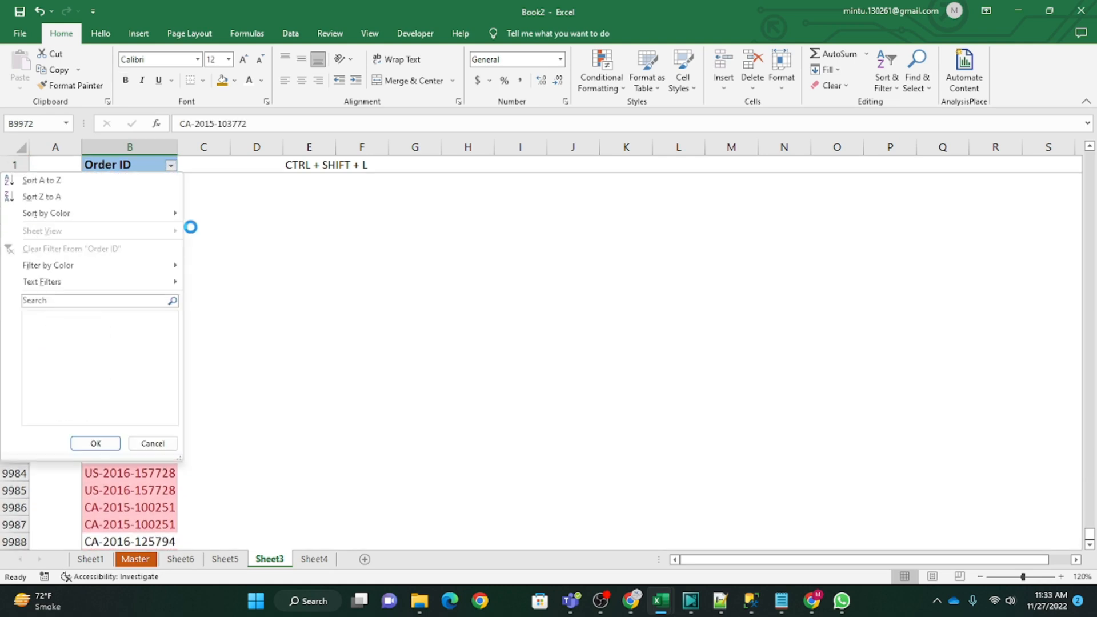
mouse_move(69, 272)
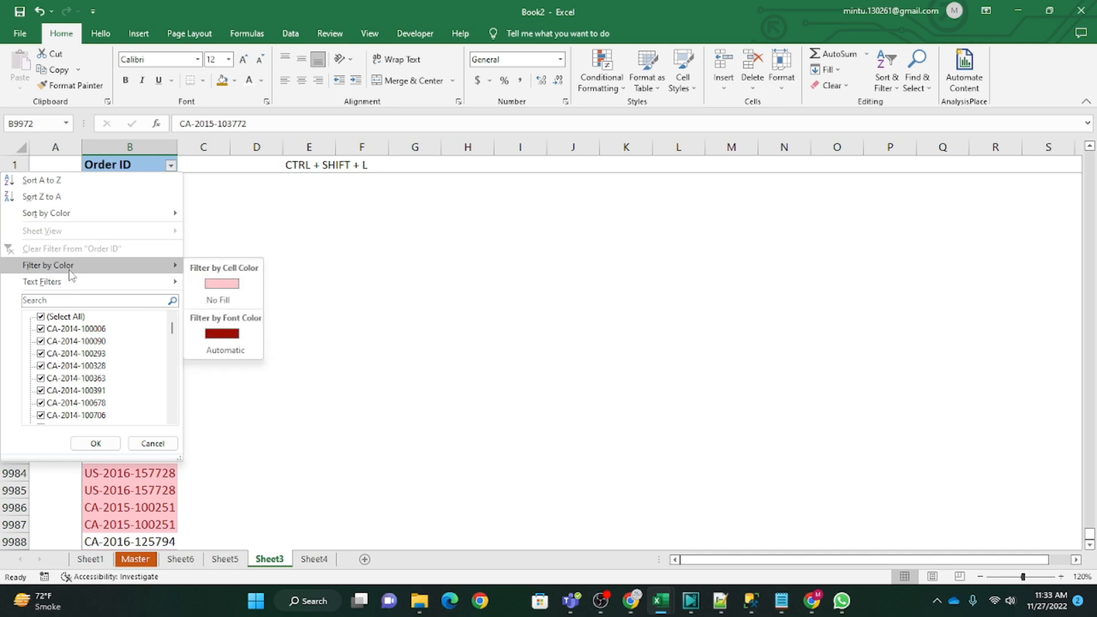
left_click(223, 301)
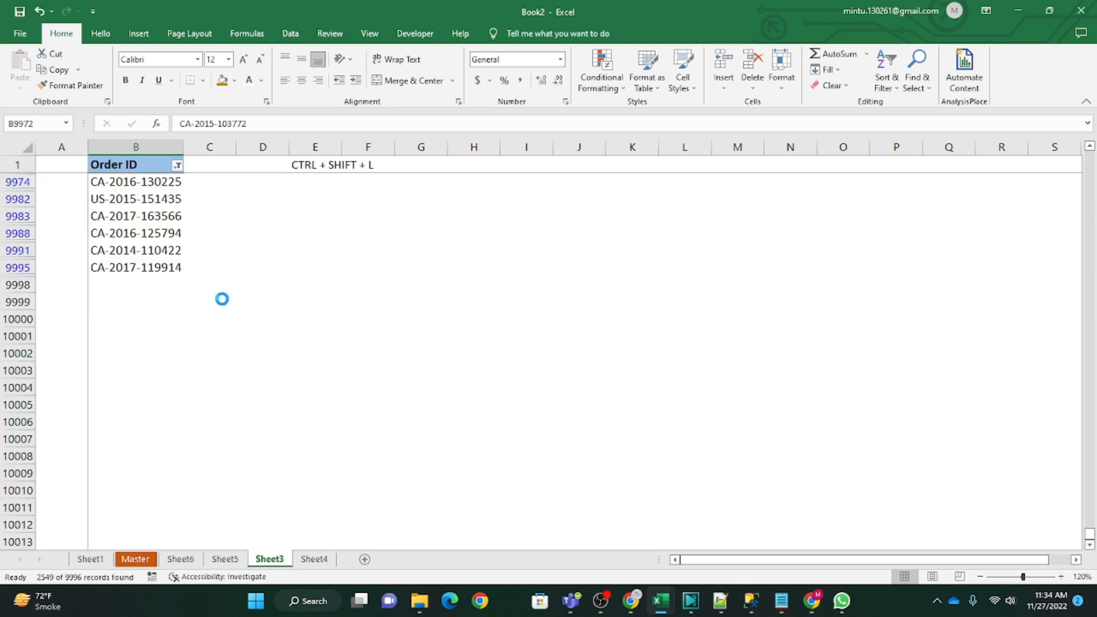
Step: Check the unhighlighted Order IDs by selecting the filtered values from B2 down to the last entry
scroll(156, 260, "up", 3)
scroll(156, 260, "up", 1)
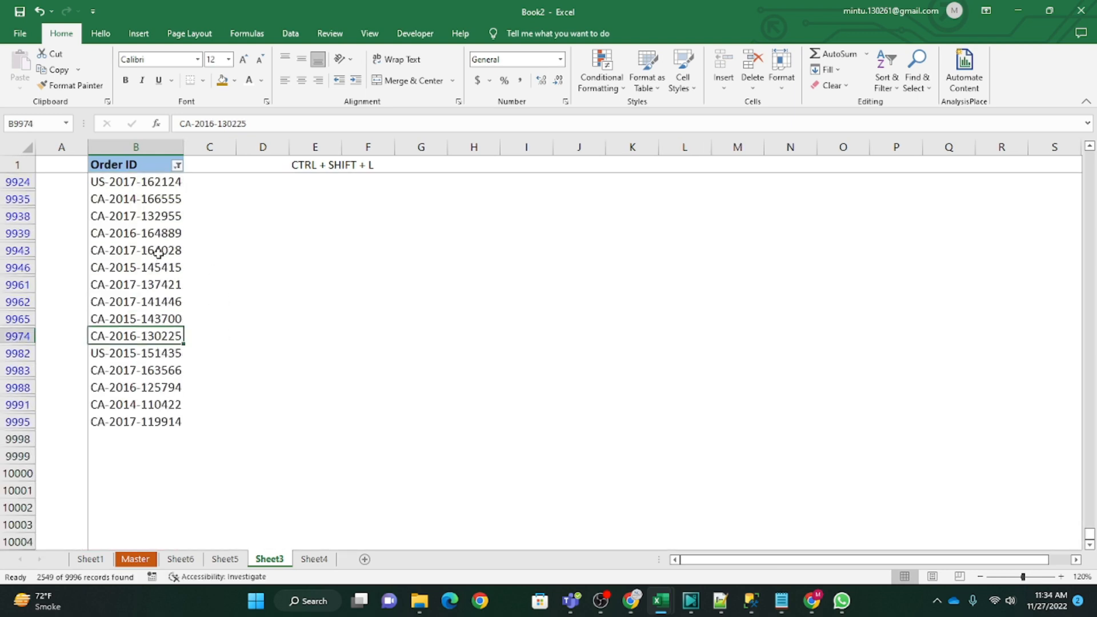
key("ctrl+Up")
key("Down")
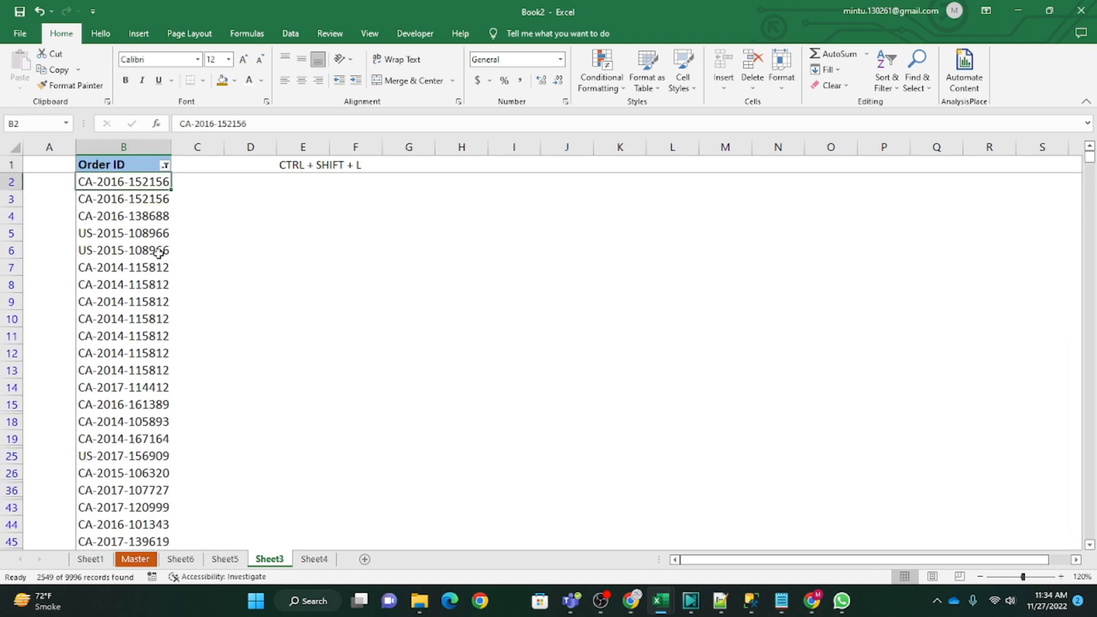
key("ctrl+shift+Down")
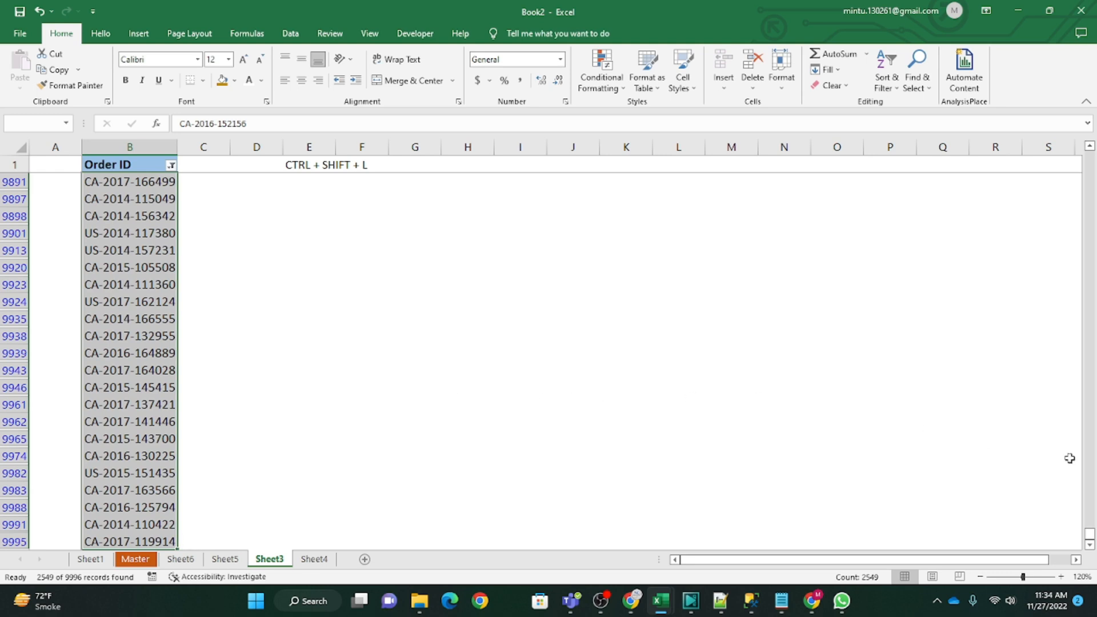
left_click(133, 252)
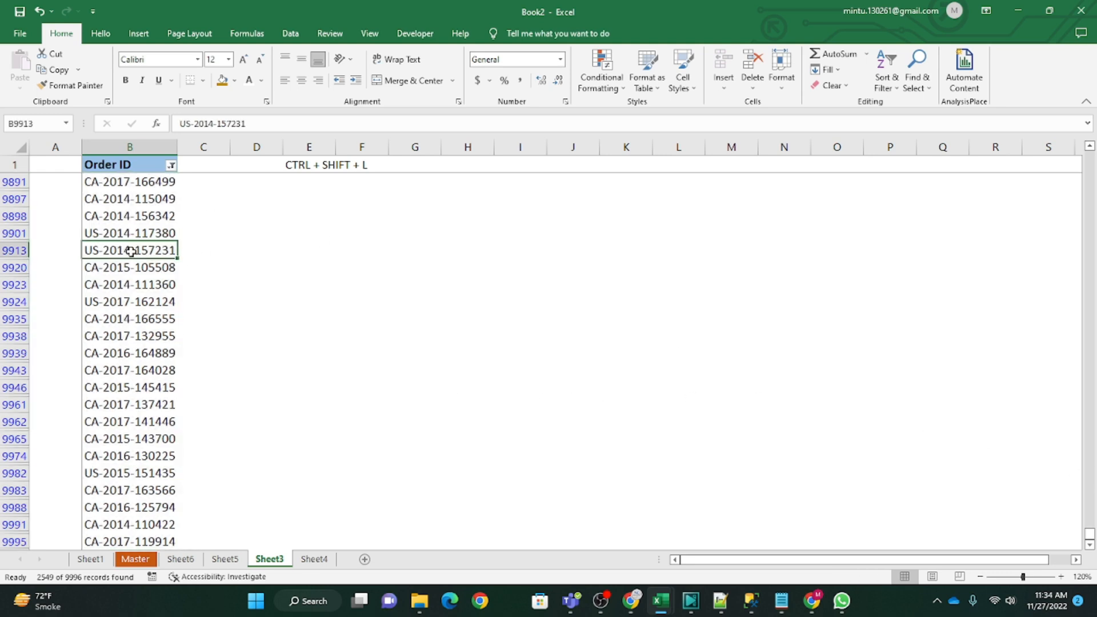
Step: Remove the filter from the Order ID header in Sheet3
key("ctrl+Up")
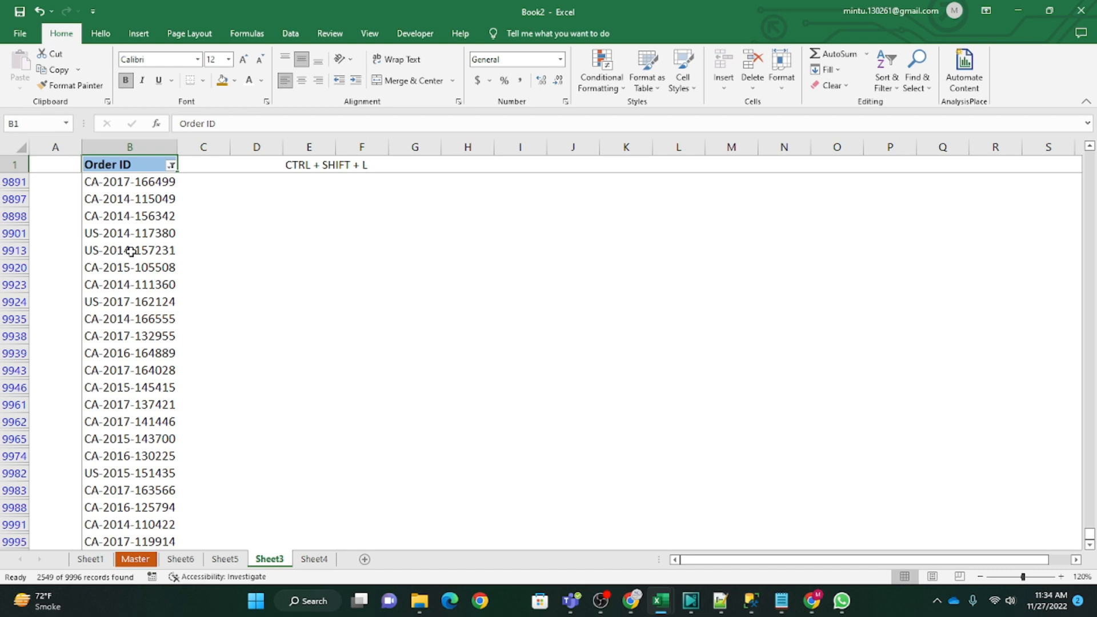
key("ctrl+shift+l")
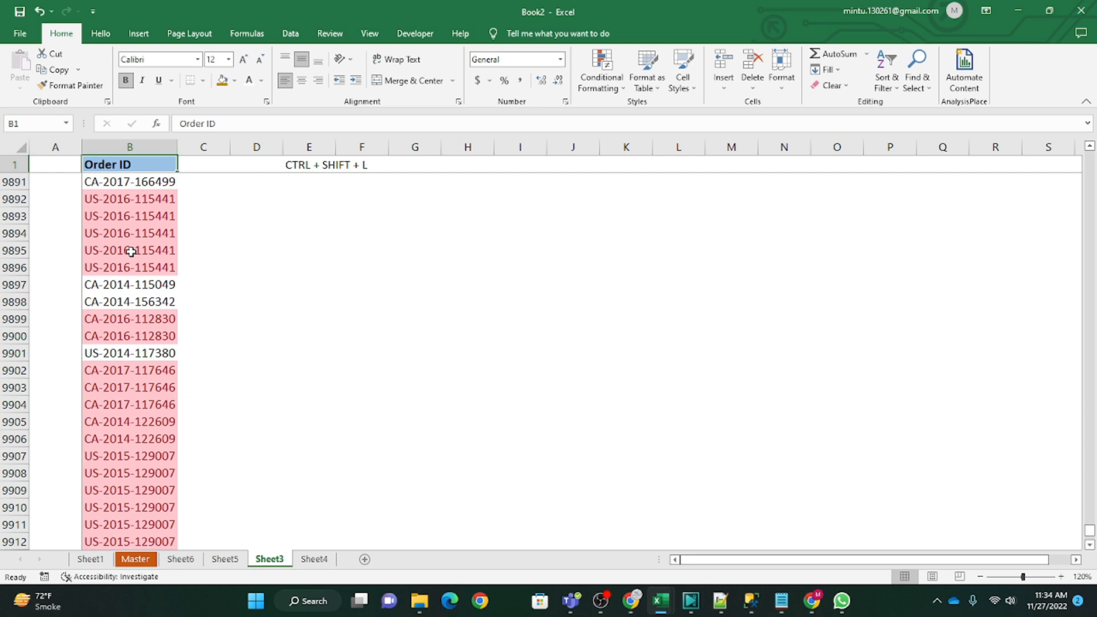
left_click(279, 307)
left_click(144, 164)
left_click(209, 249)
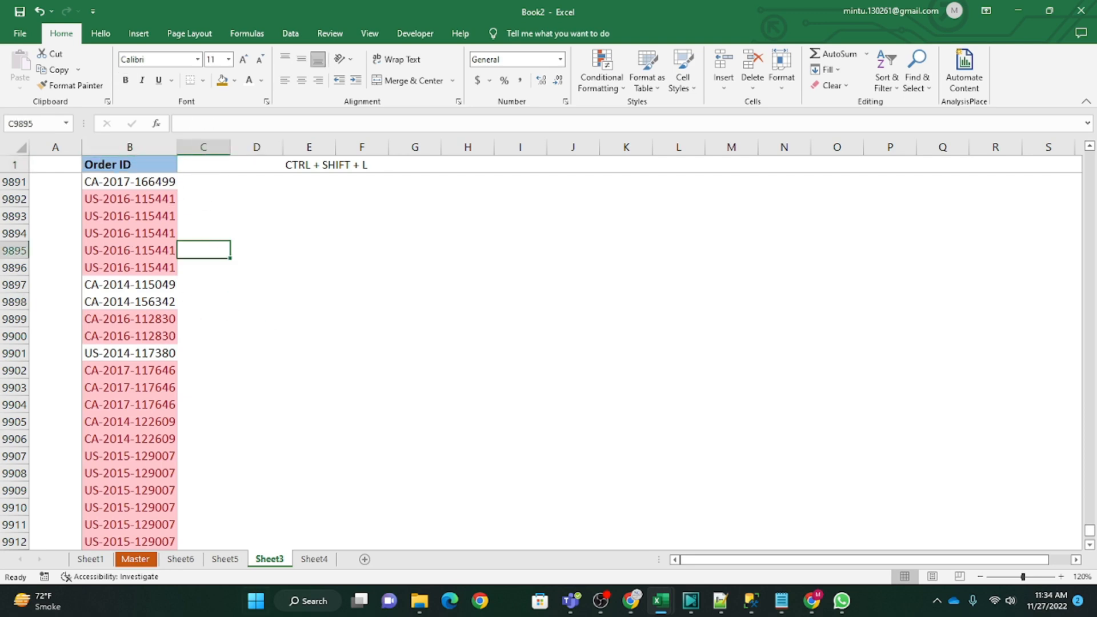
Step: Review the Highlight Cells Rules and Top/Bottom Rules options from the Product Name list in Sheet5
left_click(317, 561)
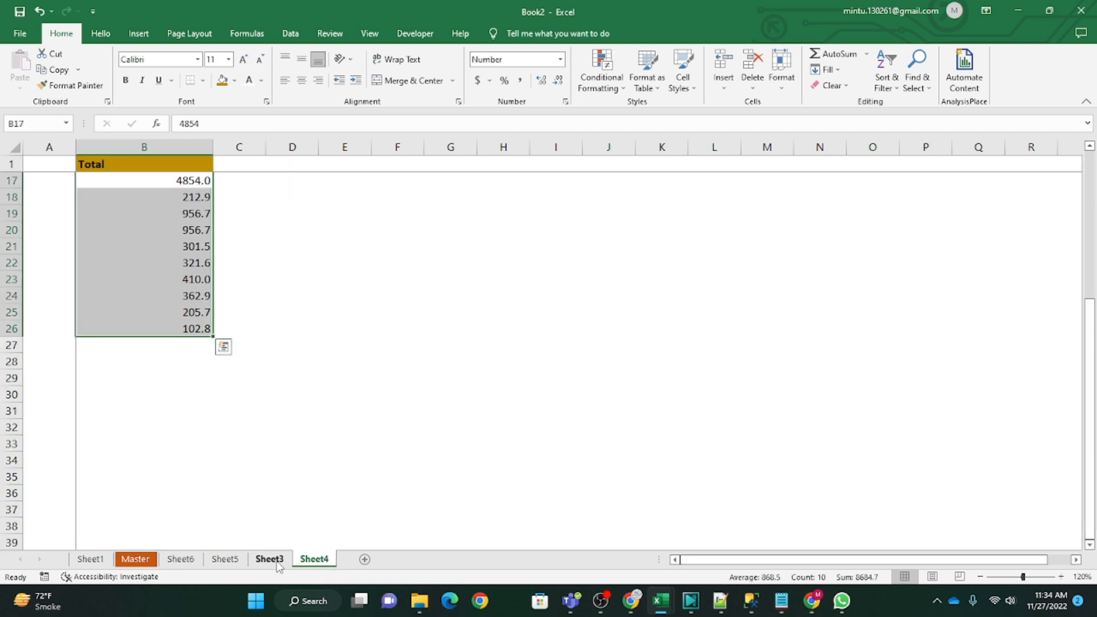
left_click(277, 562)
left_click(231, 562)
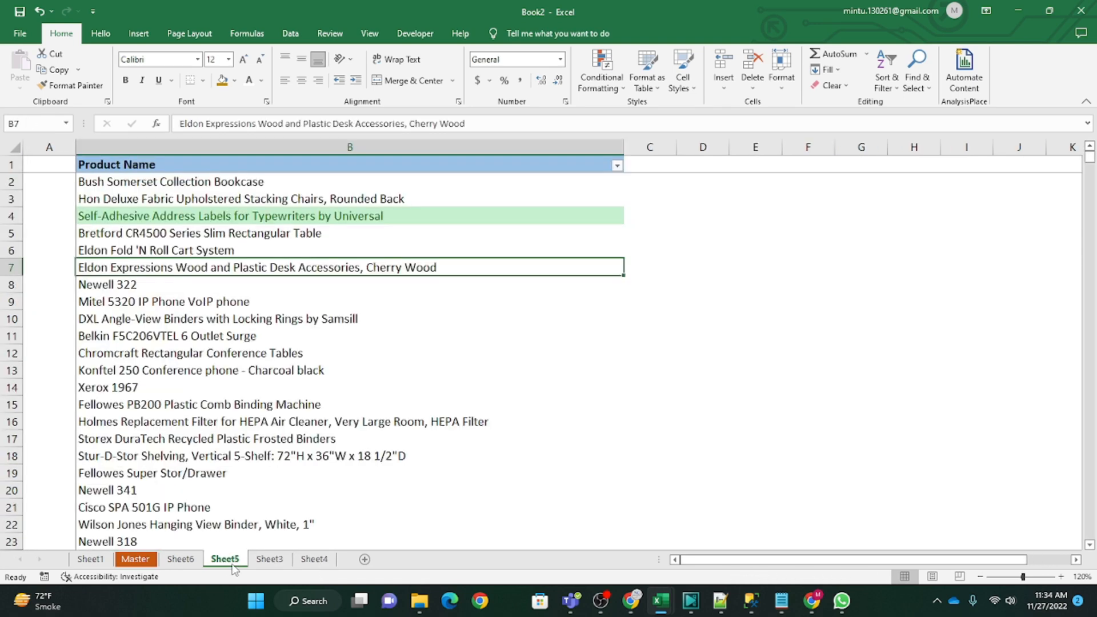
left_click(269, 404)
left_click(599, 80)
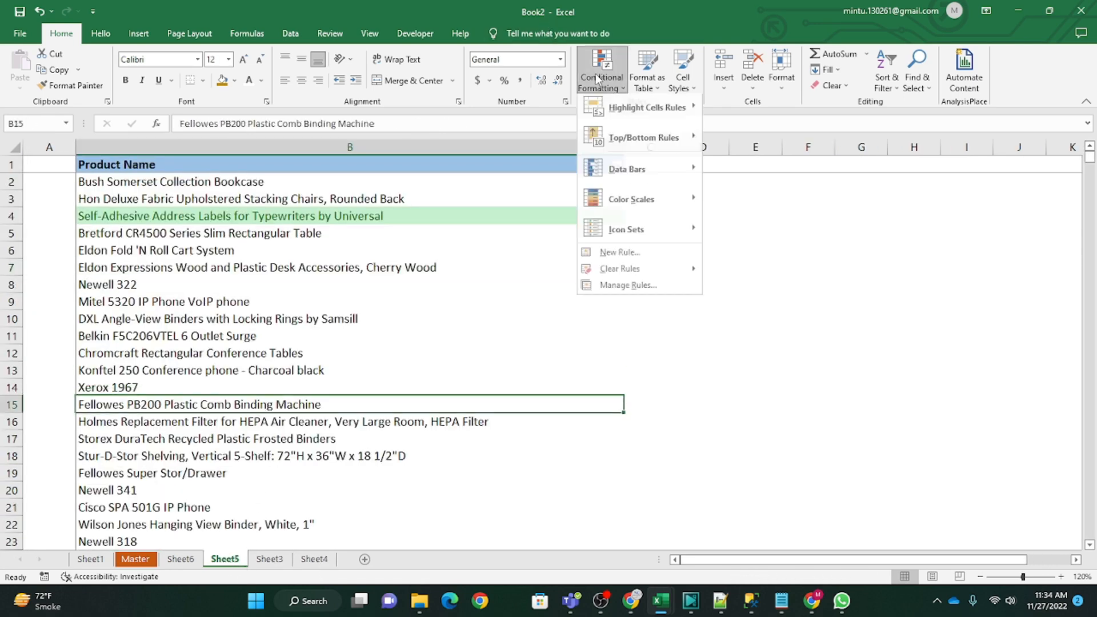
mouse_move(652, 112)
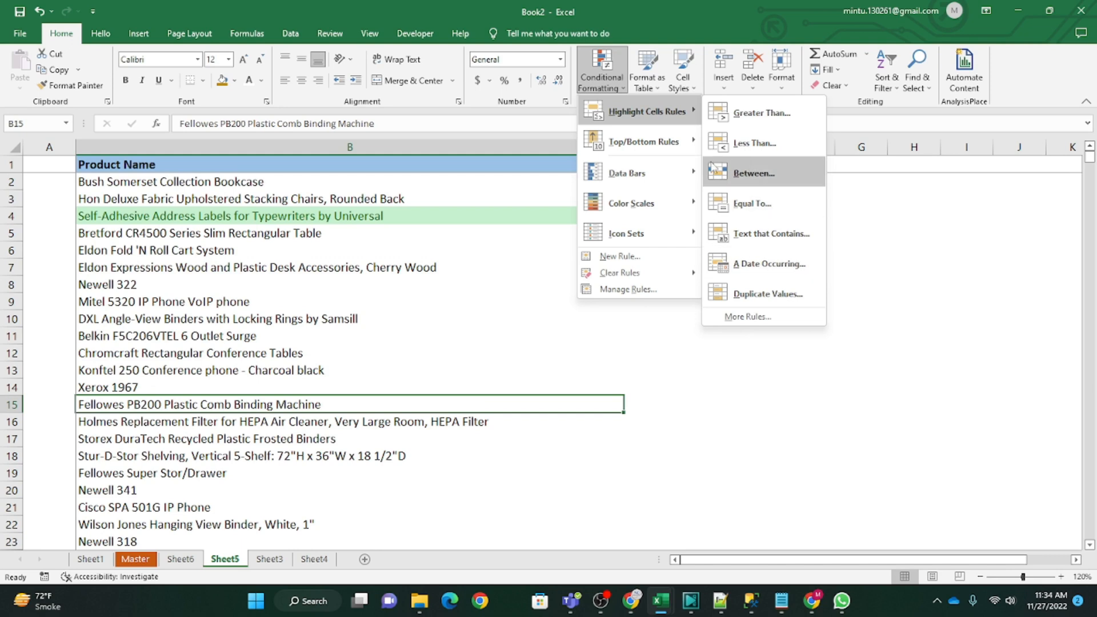
mouse_move(674, 153)
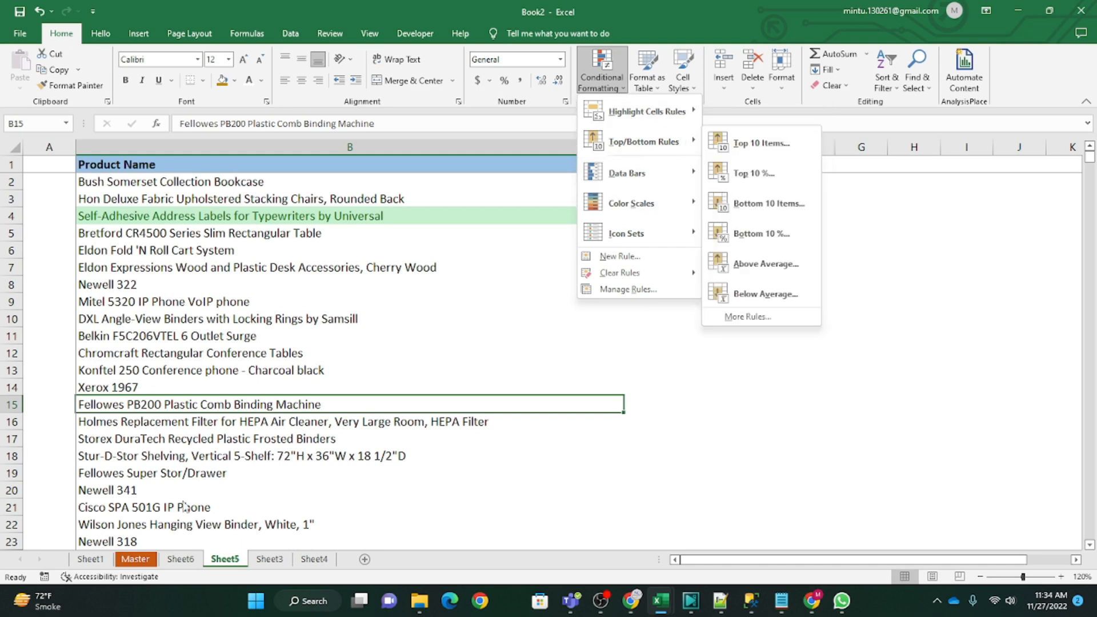
Step: Look through the Master, Sheet6, Sheet5 and Sheet3 worksheets and open Sheet4 with the Total column
left_click(93, 567)
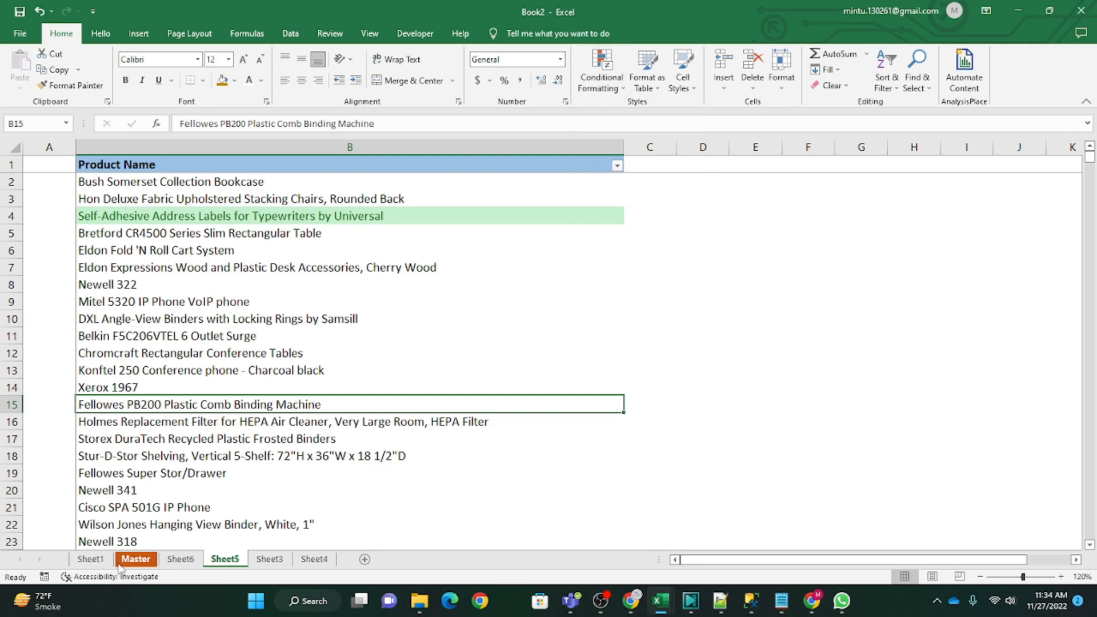
left_click(136, 563)
left_click(177, 560)
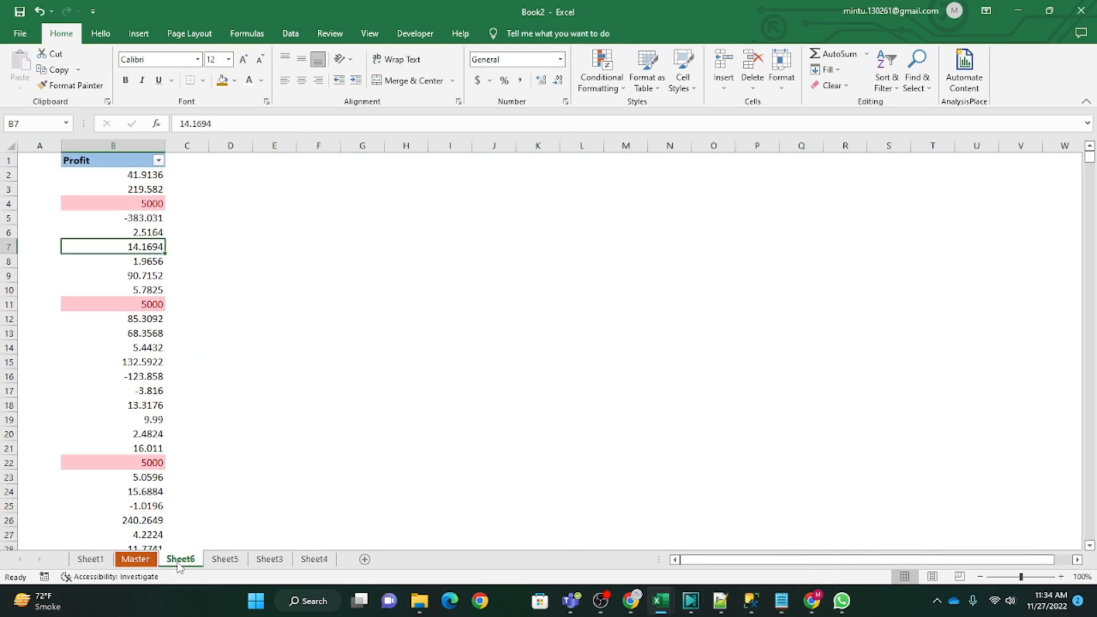
left_click(228, 563)
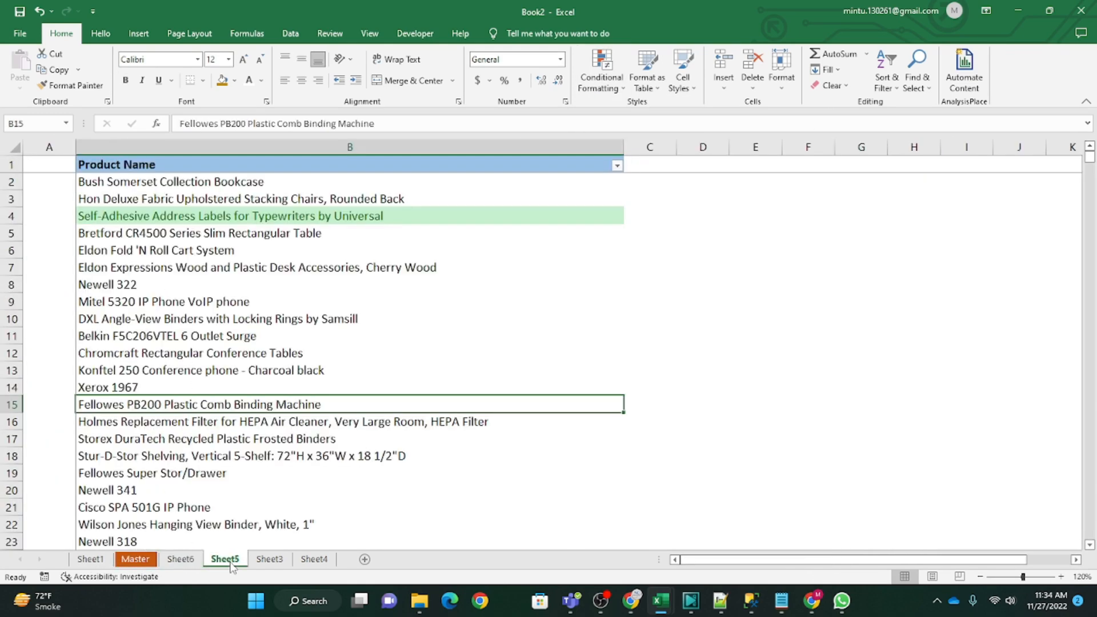
left_click(266, 563)
left_click(314, 559)
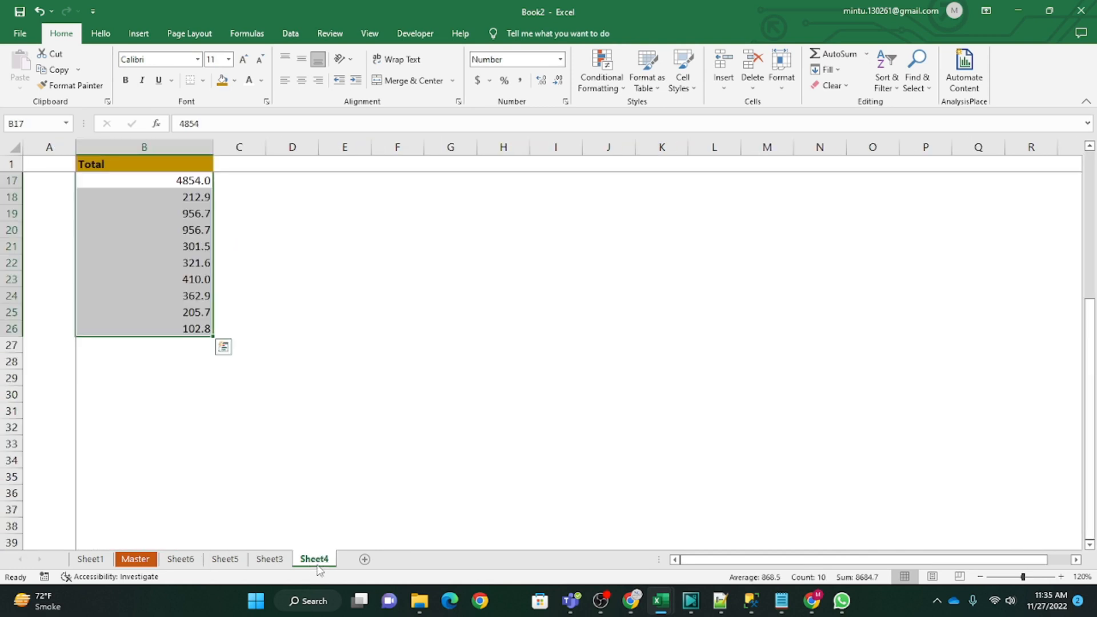
Step: Highlight the top 10 items among the Total values in B2:B26 with Light Red Fill with Dark Red Text
left_click_drag(167, 181, 170, 323)
left_click(380, 332)
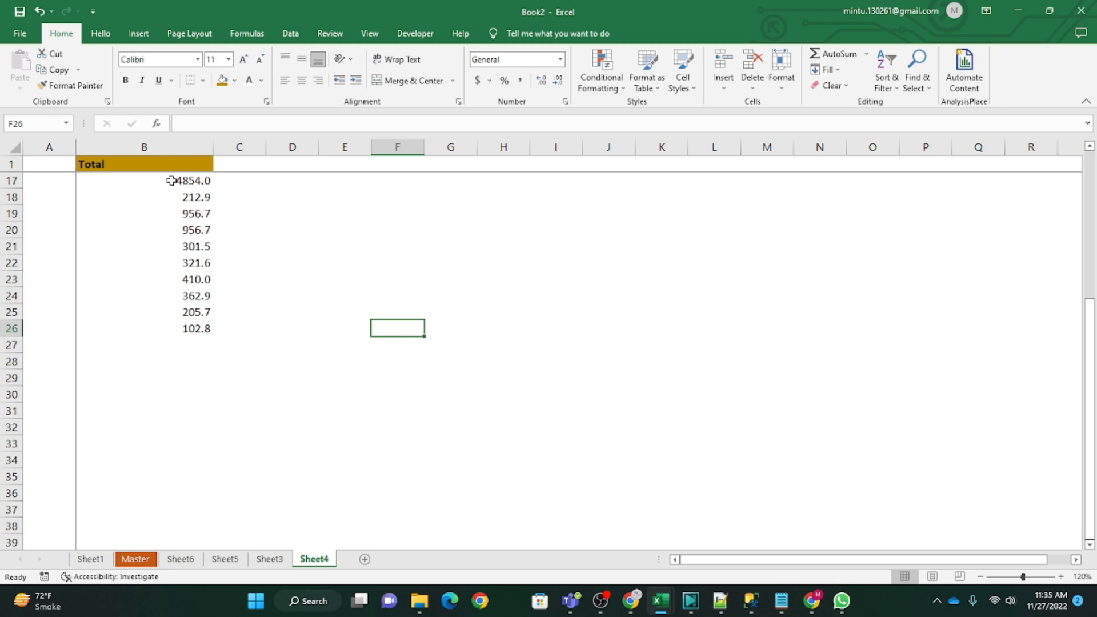
left_click_drag(167, 181, 176, 312)
scroll(176, 183, "up", 5)
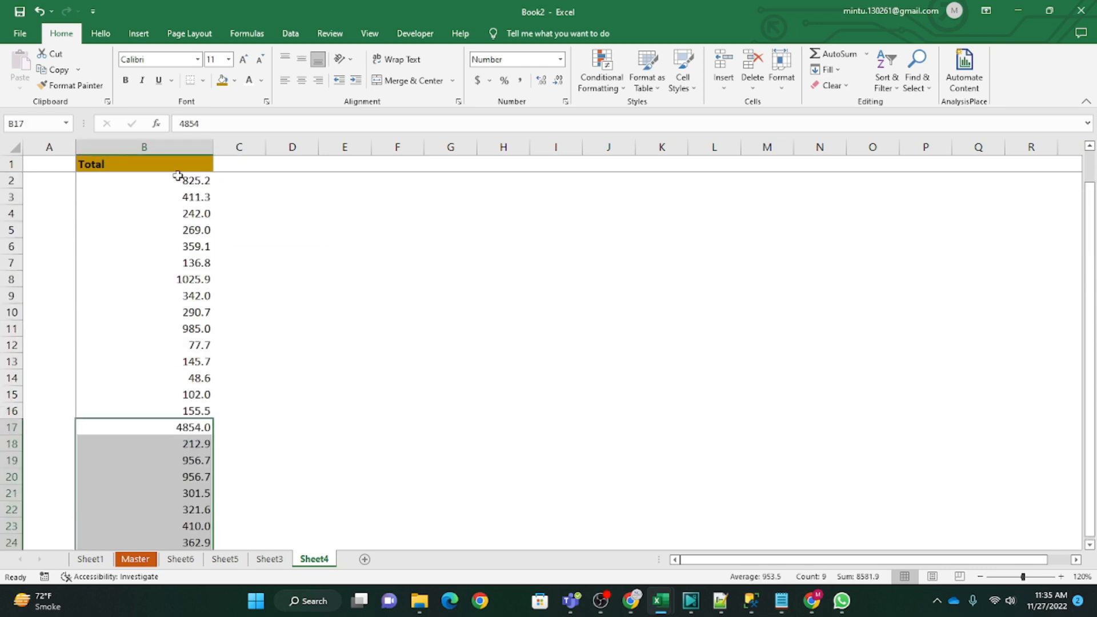
left_click_drag(179, 181, 191, 509)
left_click(588, 78)
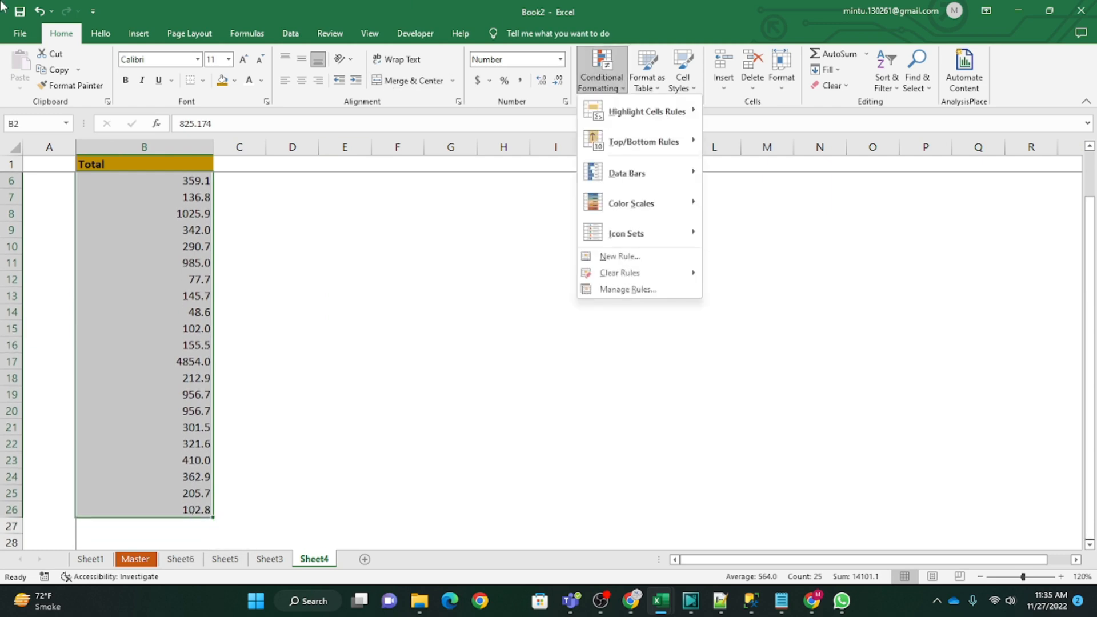
mouse_move(594, 203)
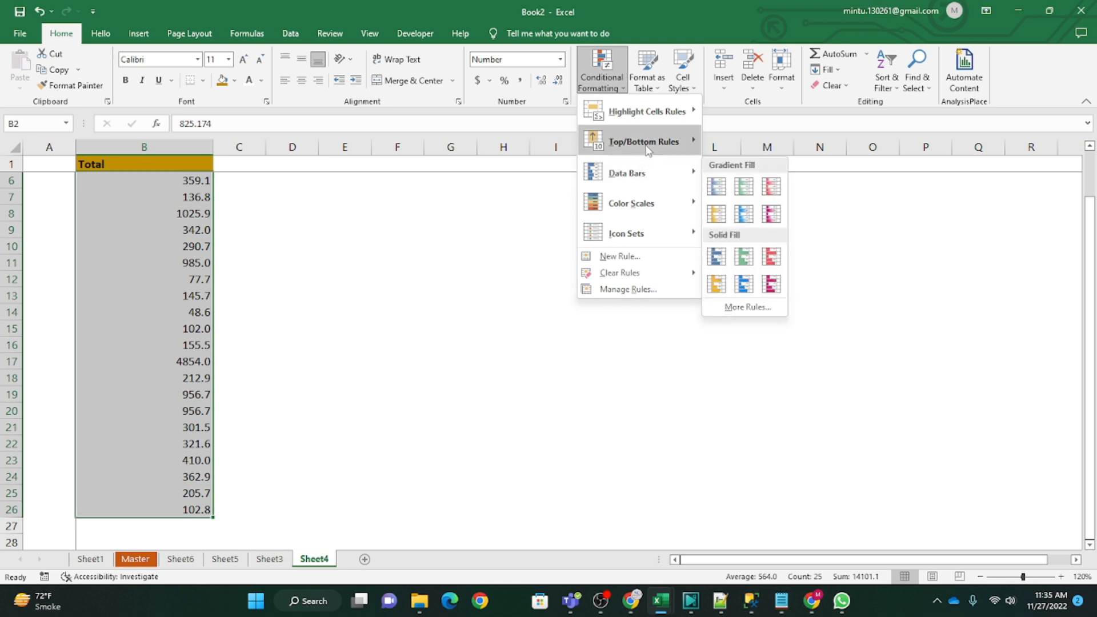
mouse_move(647, 150)
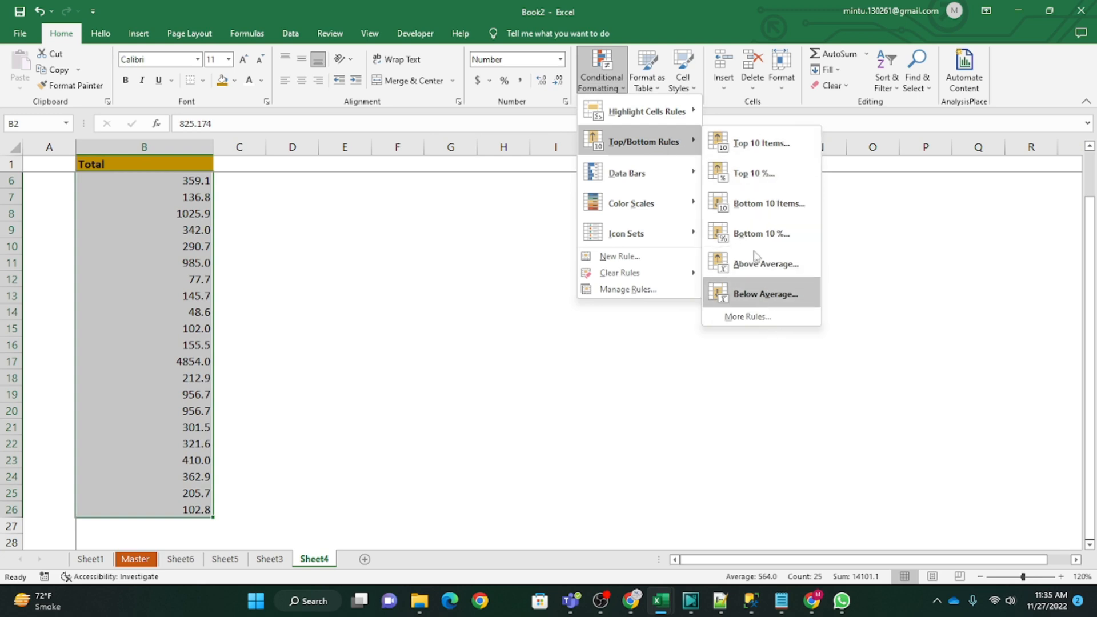
left_click(756, 150)
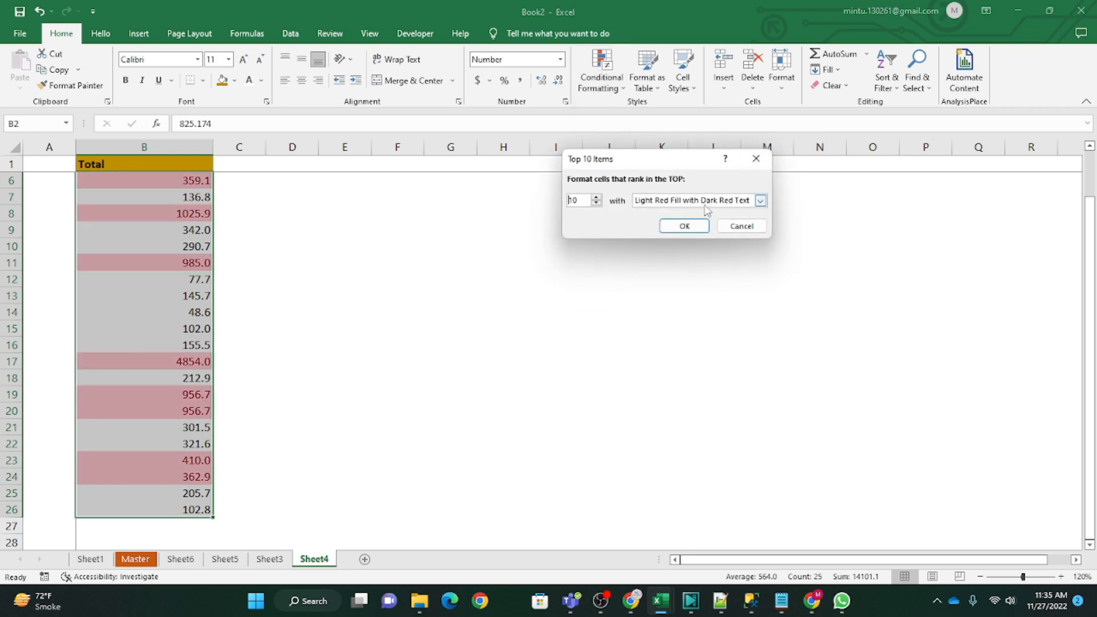
left_click(684, 226)
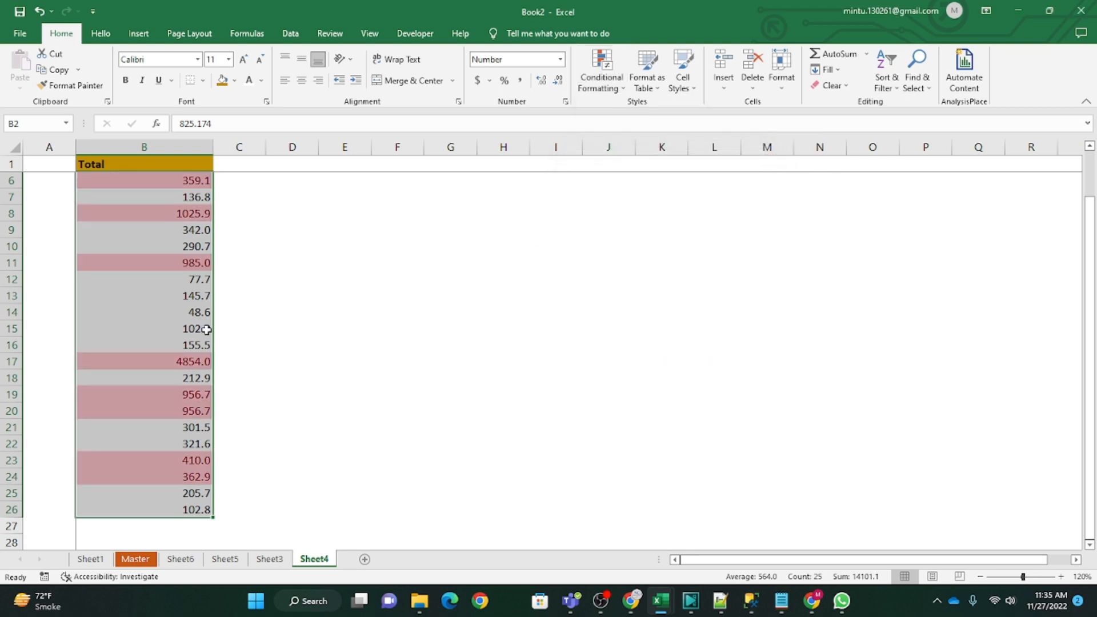
Step: Examine which cells are highlighted throughout the Total column
left_click(170, 295)
scroll(174, 320, "up", 2)
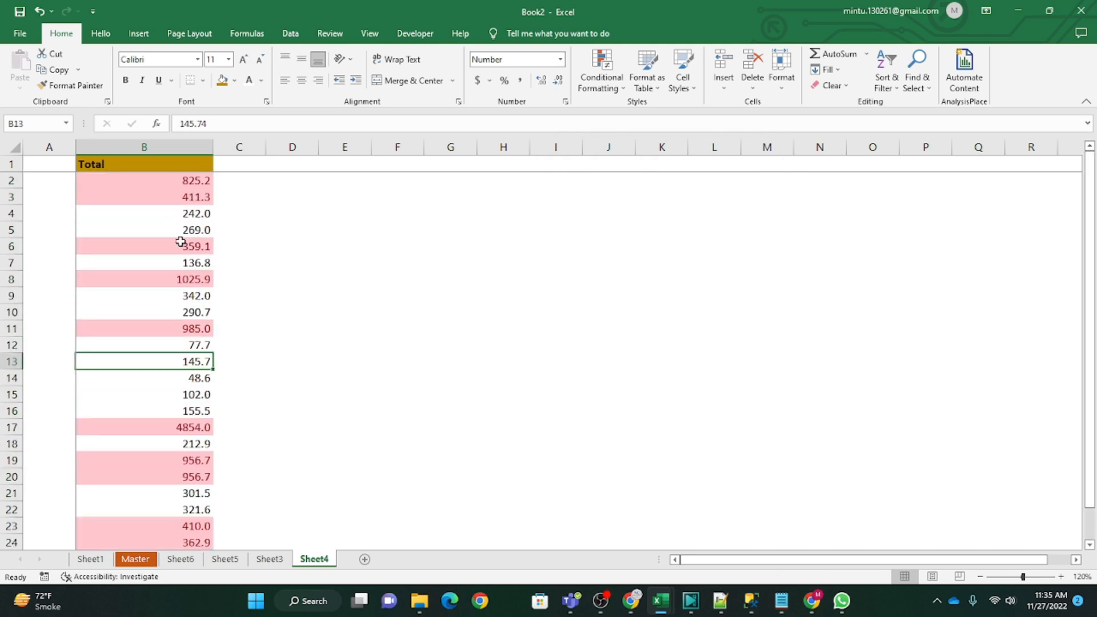
scroll(188, 474, "down", 3)
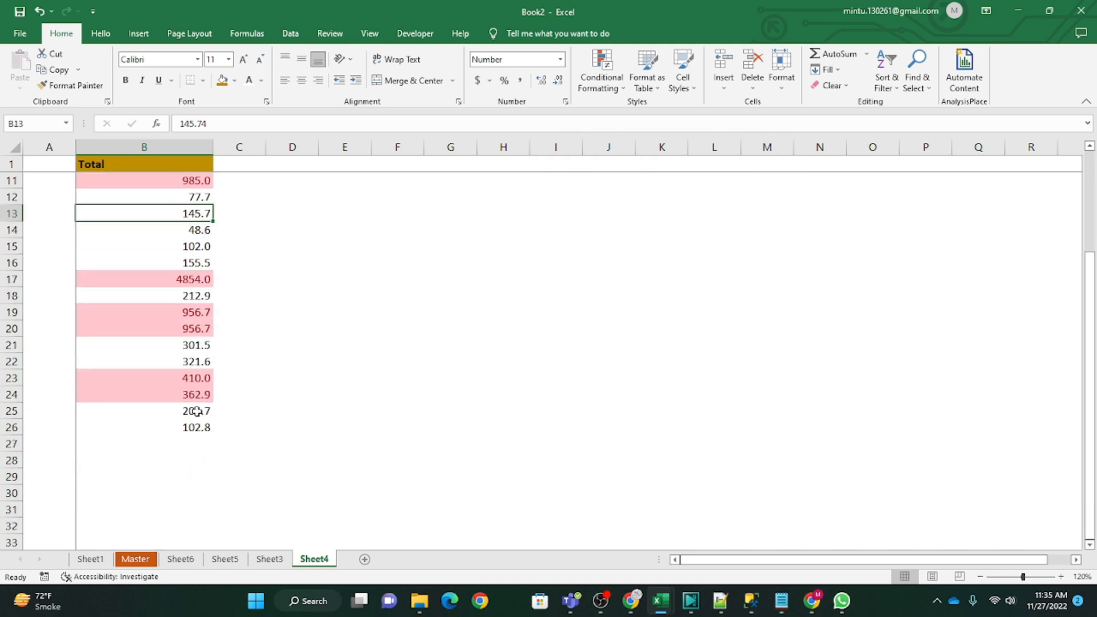
scroll(191, 374, "up", 3)
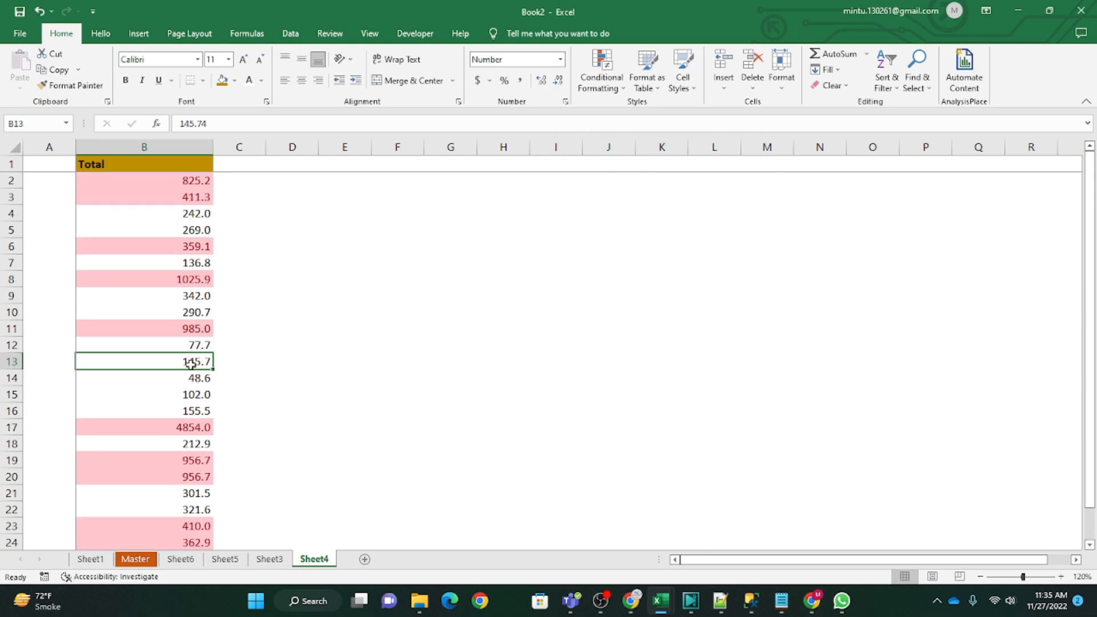
left_click(163, 279)
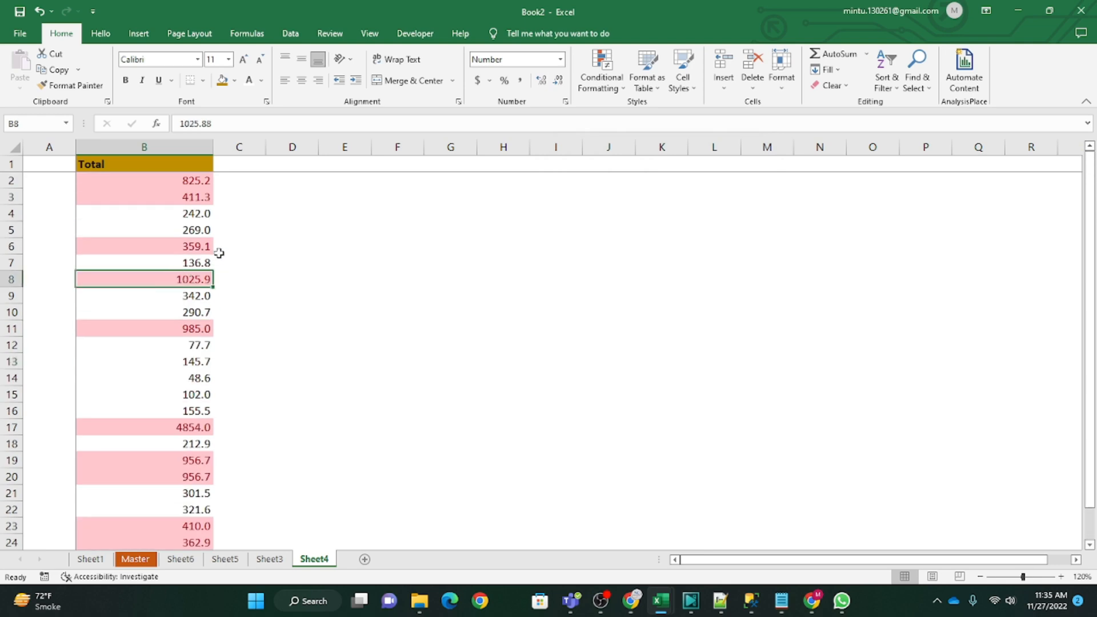
Step: Select the Total values in B2:B26 and undo the top 10 items highlighting
left_click(180, 181)
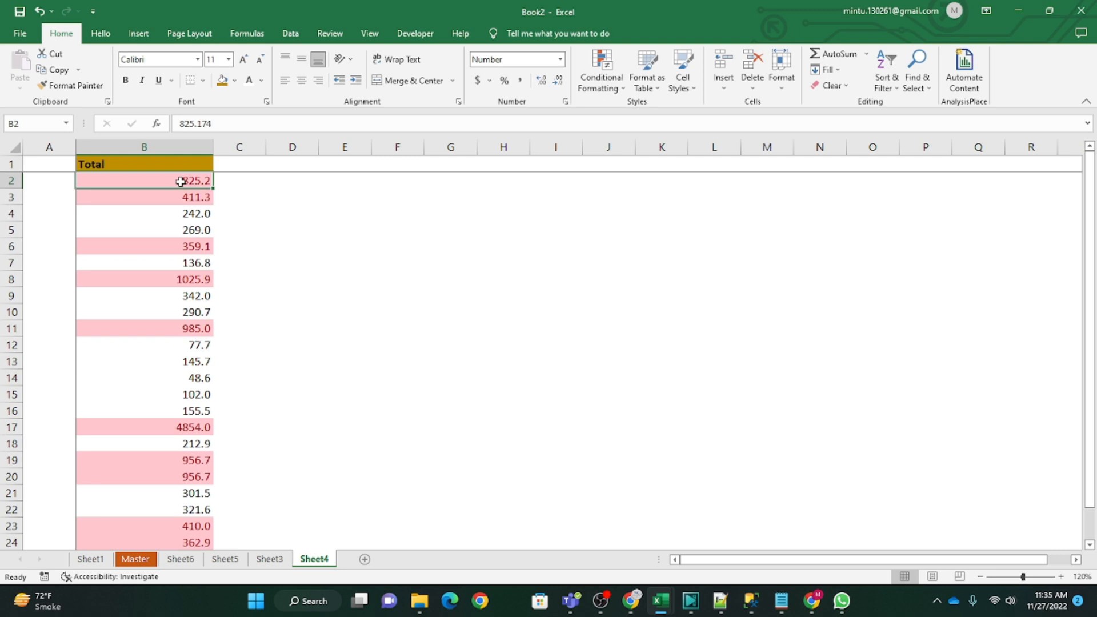
key("ctrl+shift+Down")
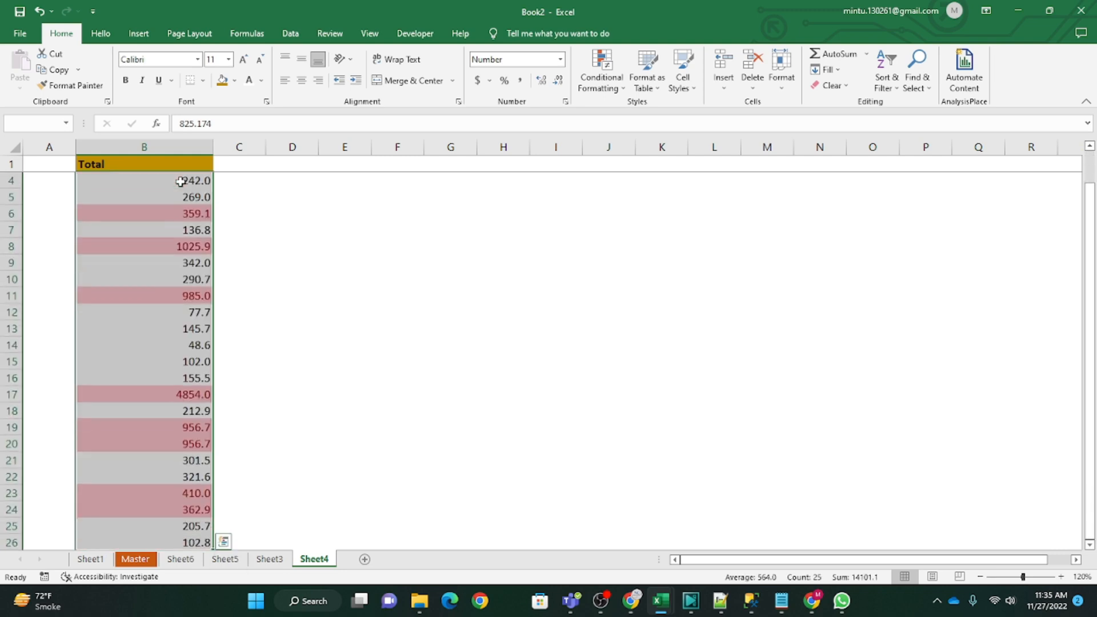
key("ctrl+z")
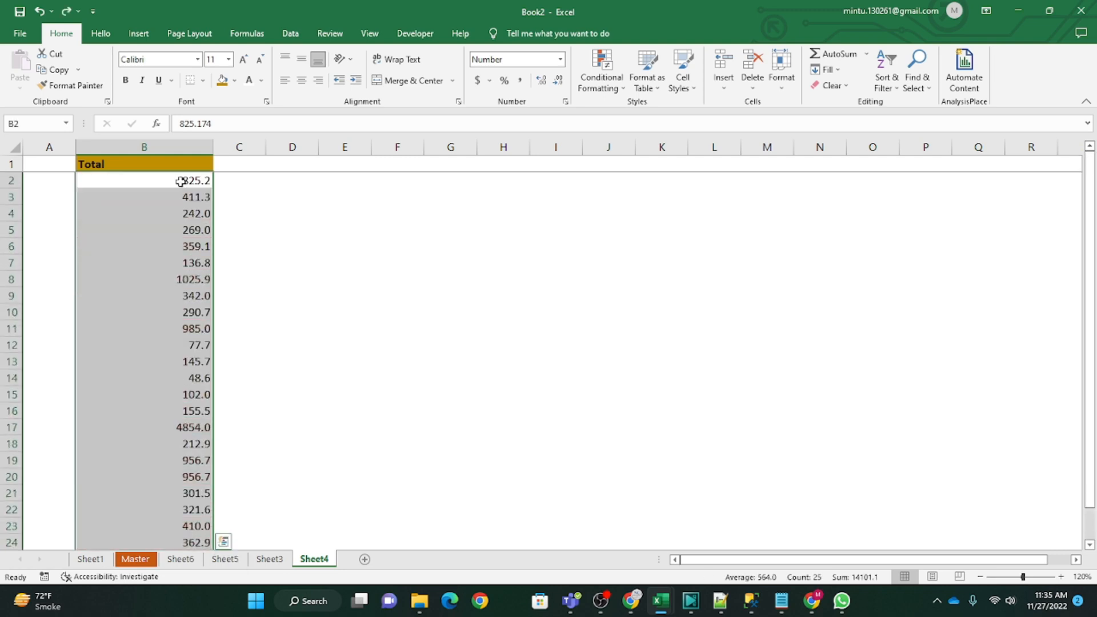
Step: Highlight the top 10% of the Total values with Light Red Fill with Dark Red Text, check the column, and undo the rule
left_click(620, 91)
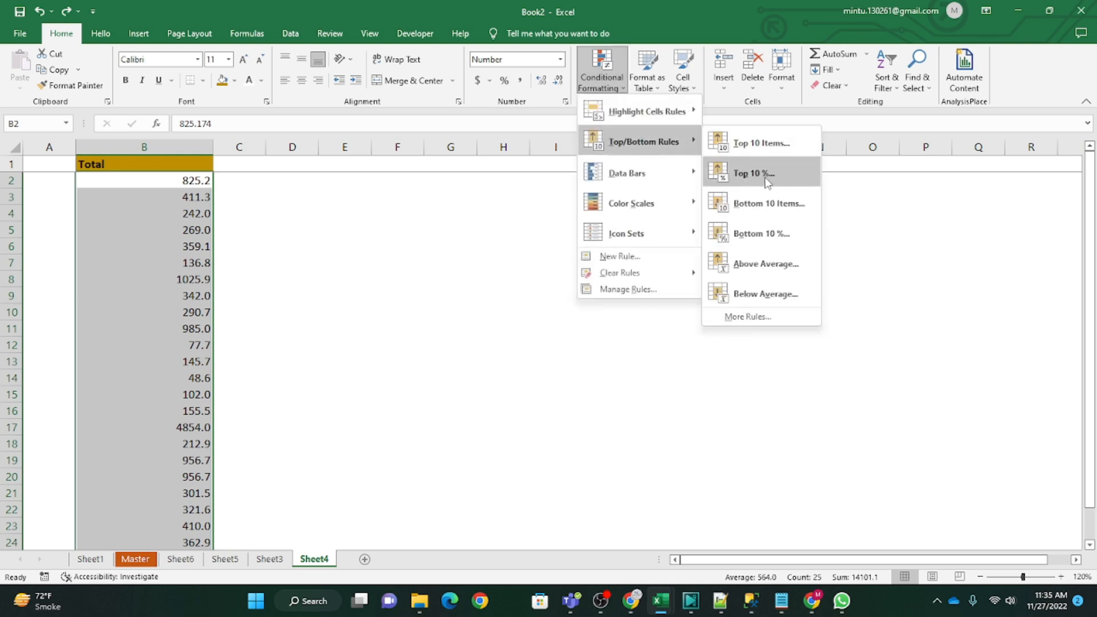
left_click(767, 181)
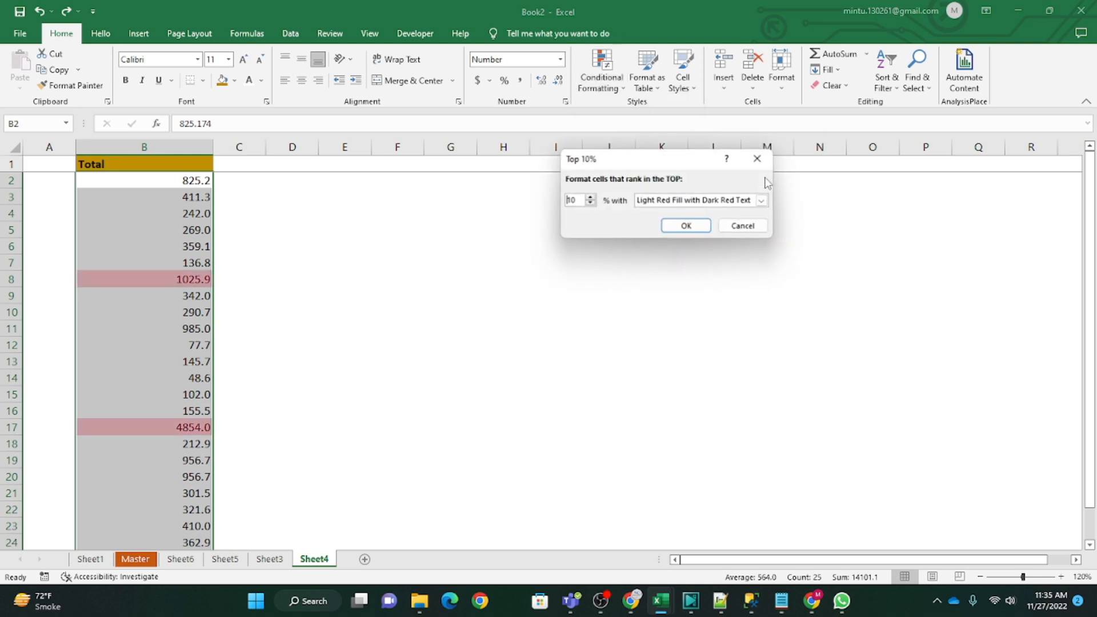
left_click(675, 226)
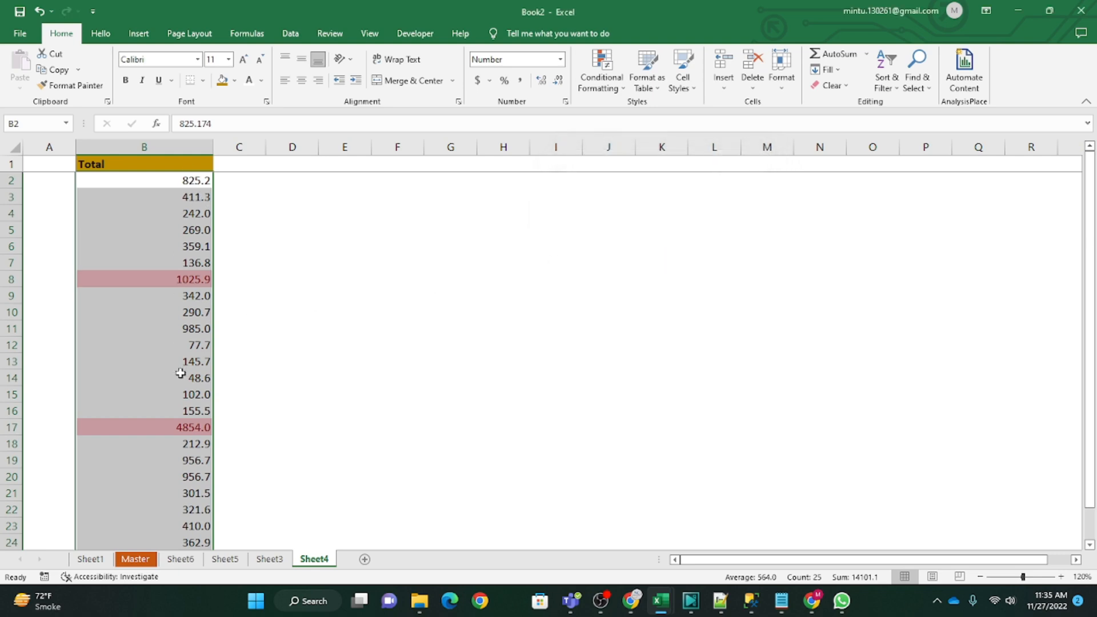
scroll(198, 455, "down", 5)
scroll(195, 440, "up", 5)
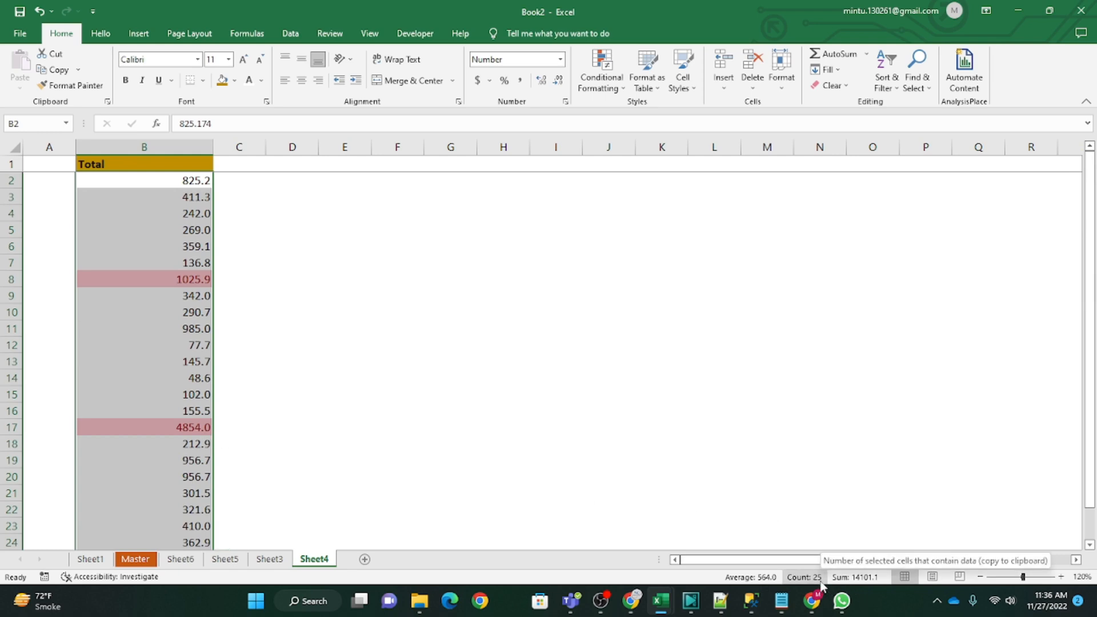
scroll(142, 417, "down", 5)
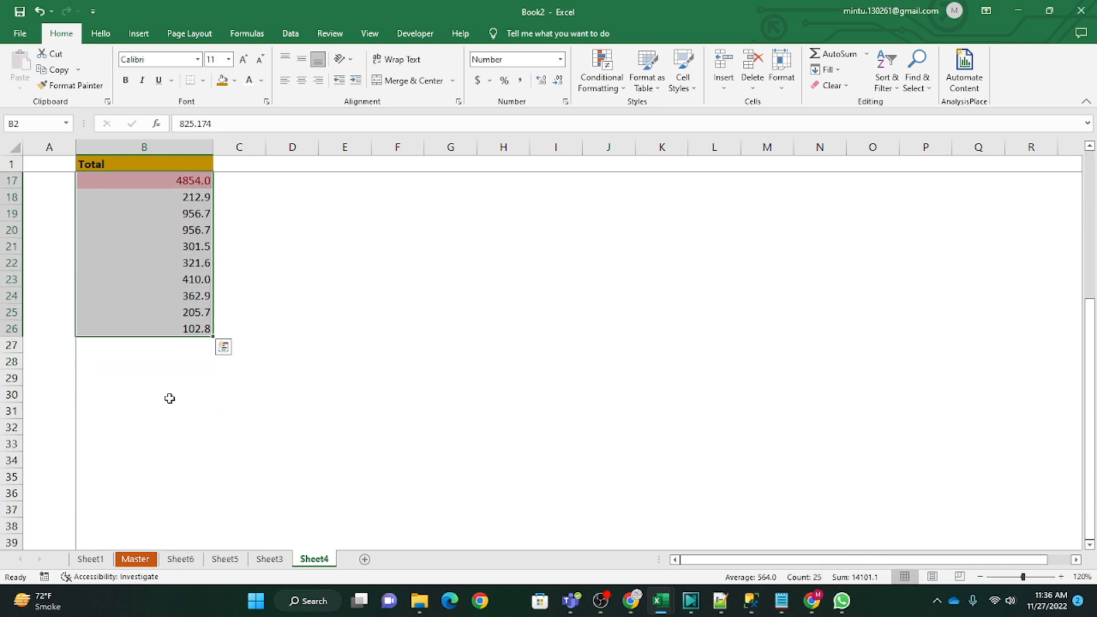
scroll(169, 398, "up", 5)
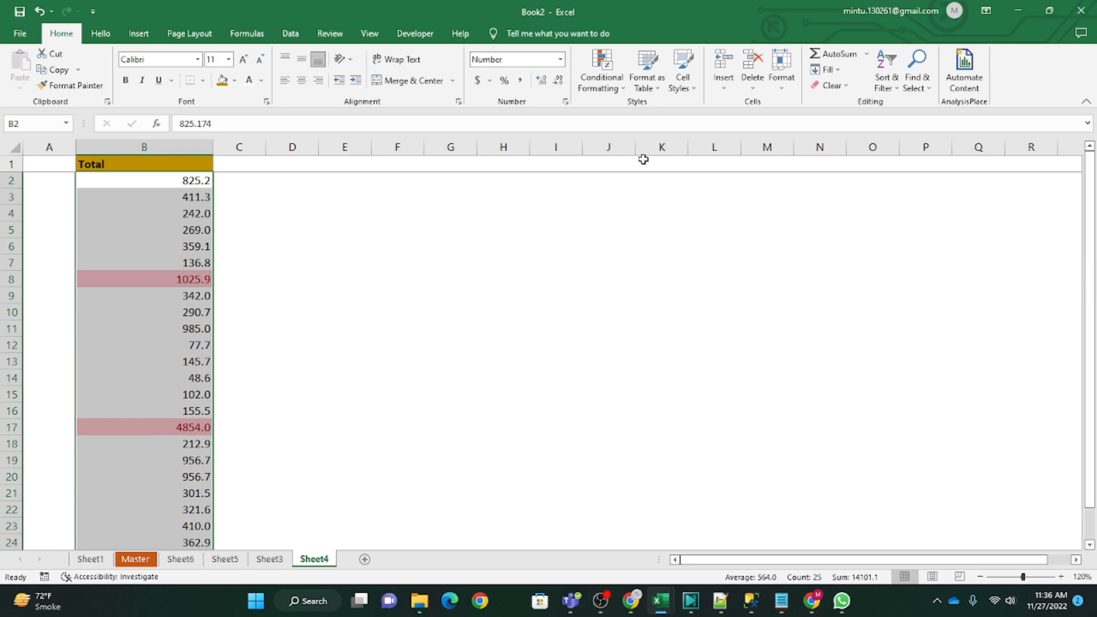
key("ctrl+z")
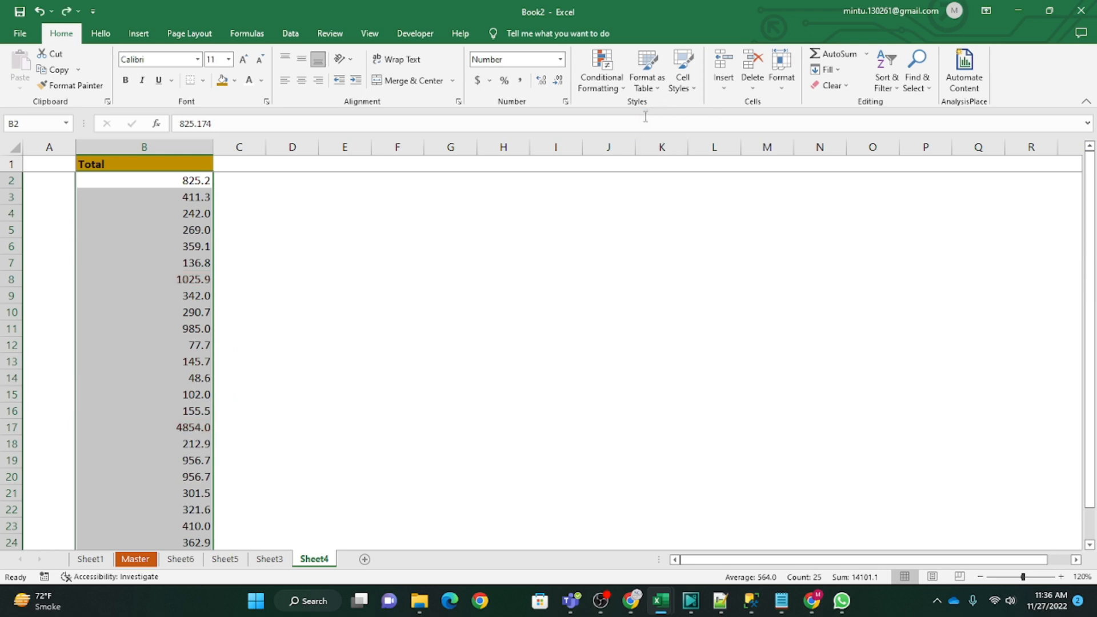
Step: Highlight the bottom 10 items of the Total values with Light Red Fill with Dark Red Text, and undo the rule after reviewing it
left_click(602, 80)
mouse_move(641, 136)
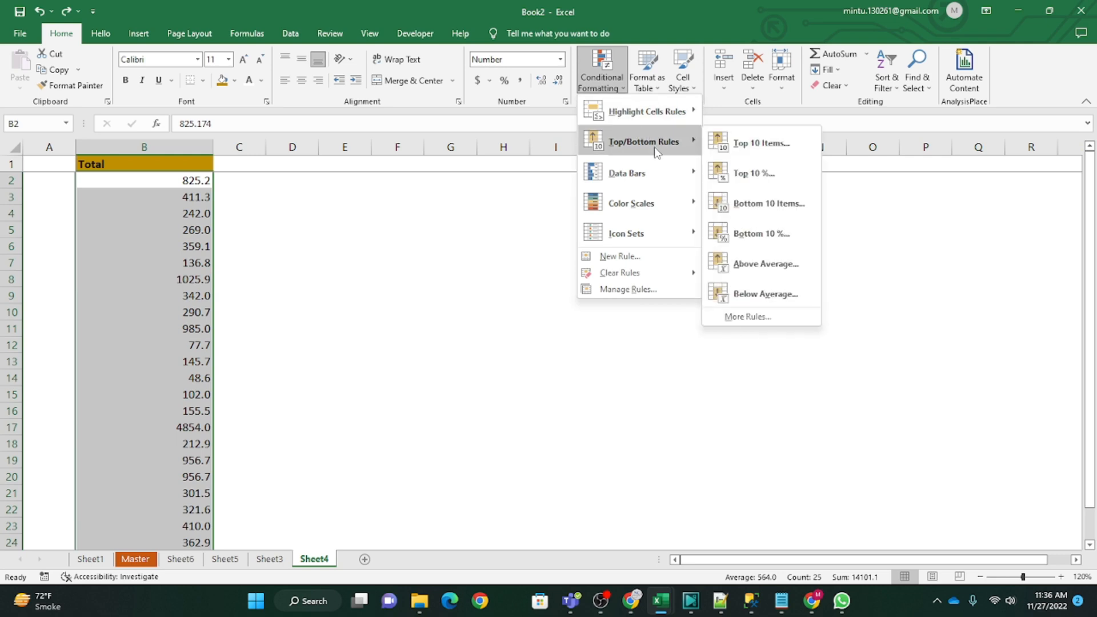
left_click(764, 203)
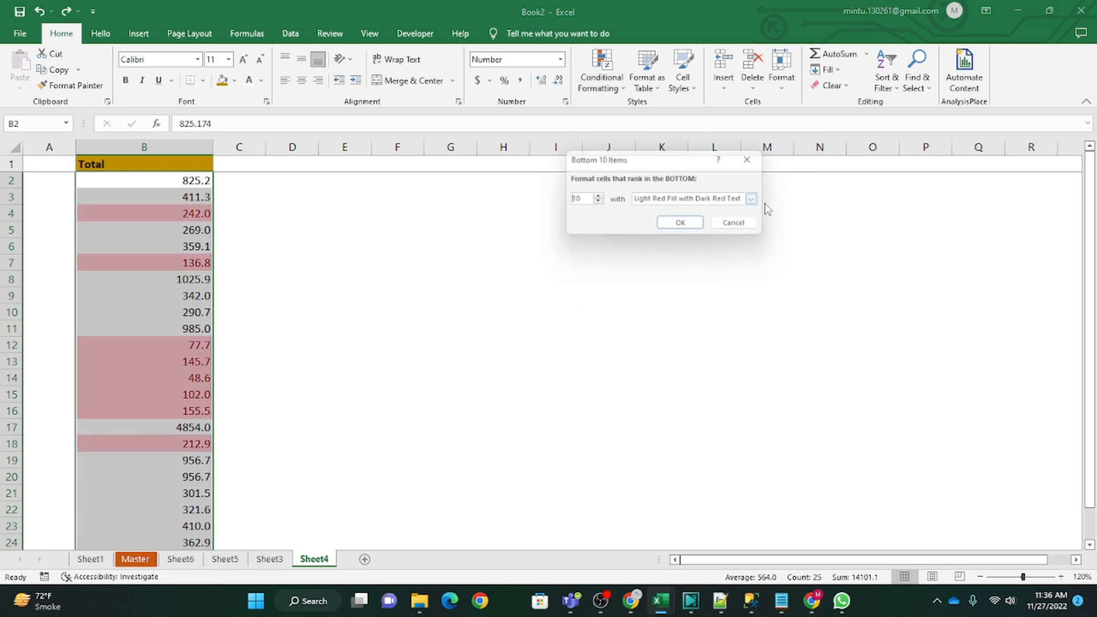
left_click(679, 227)
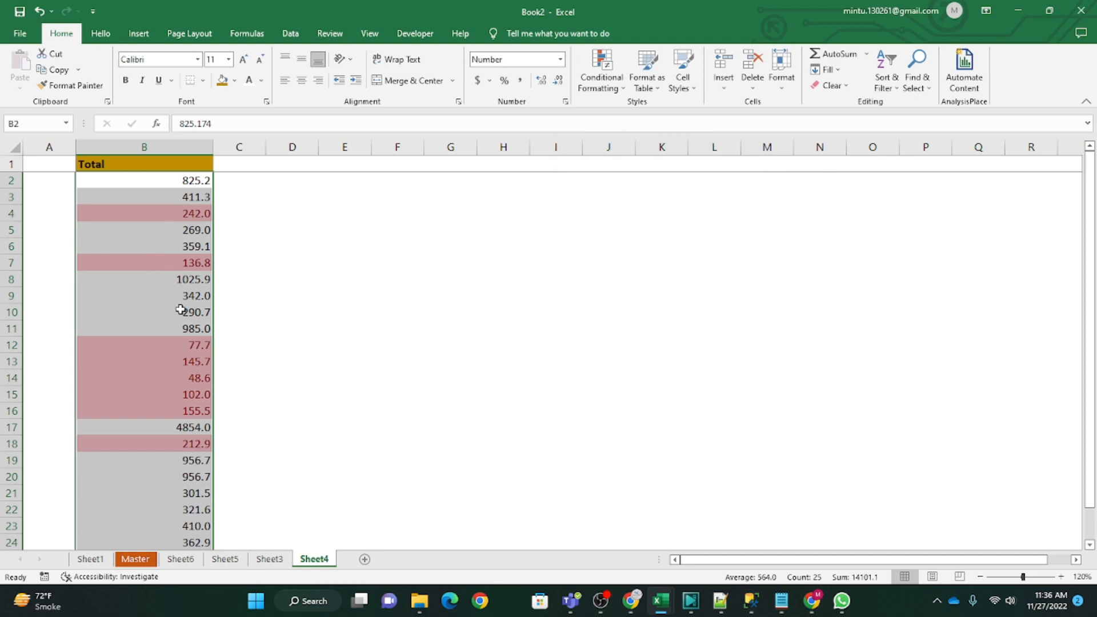
scroll(181, 357, "down", 5)
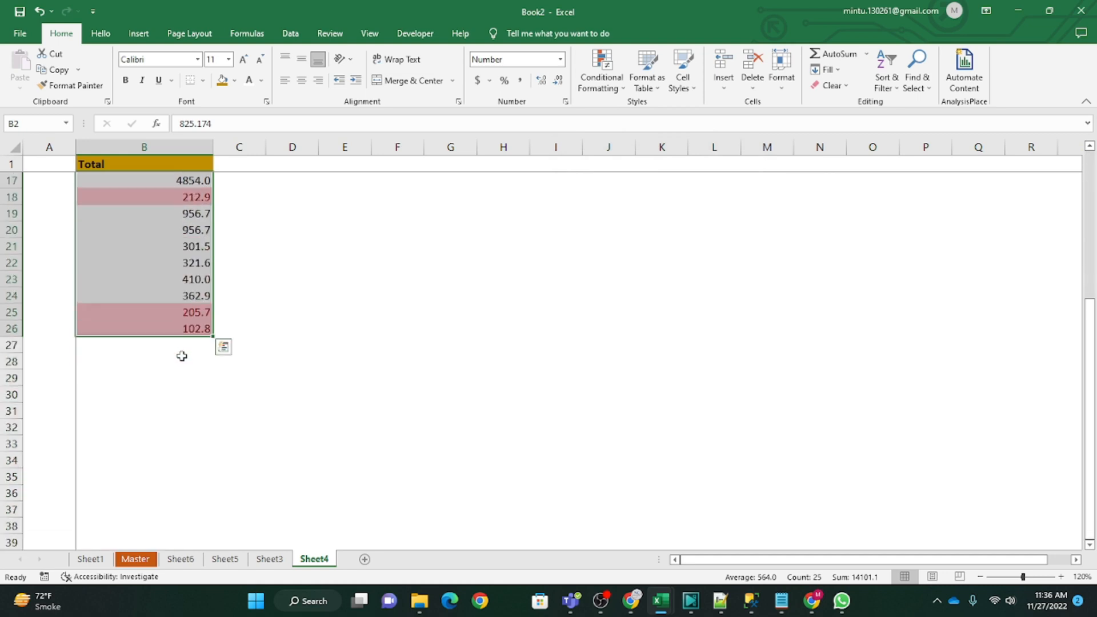
scroll(166, 294, "up", 5)
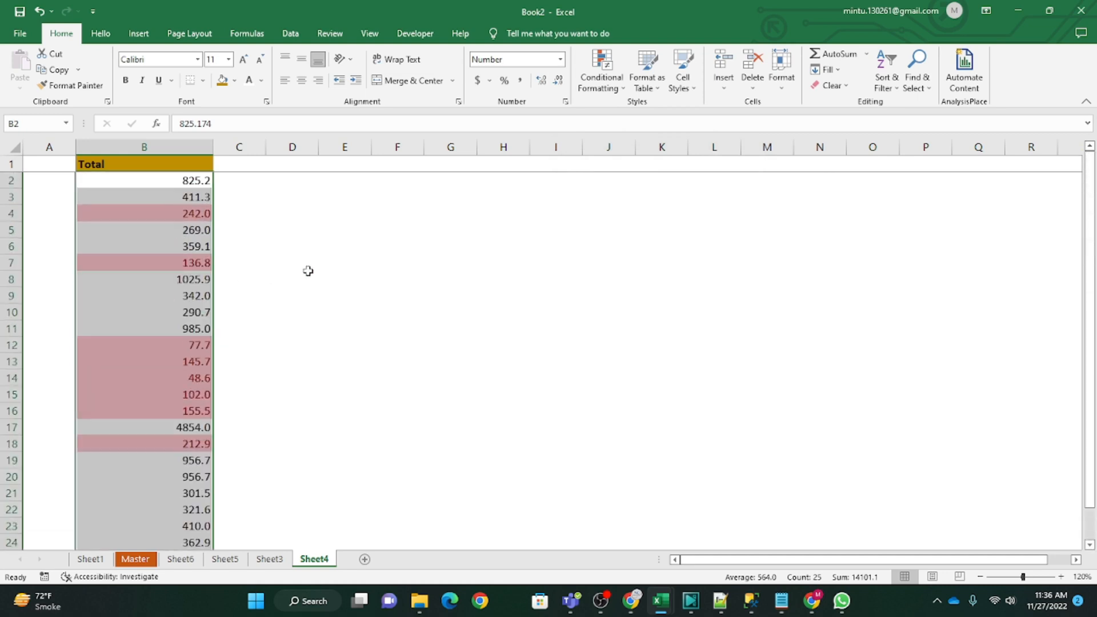
key("ctrl+z")
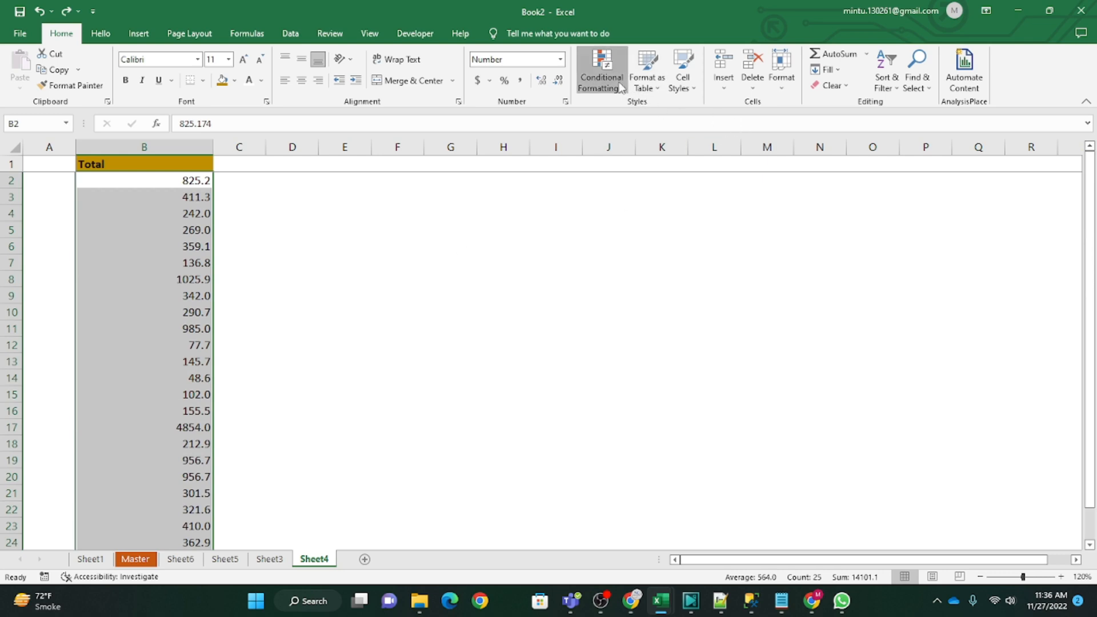
Step: Highlight the above-average Total values in light red, compare them with the selection's average, and undo the rule
left_click(601, 77)
mouse_move(644, 141)
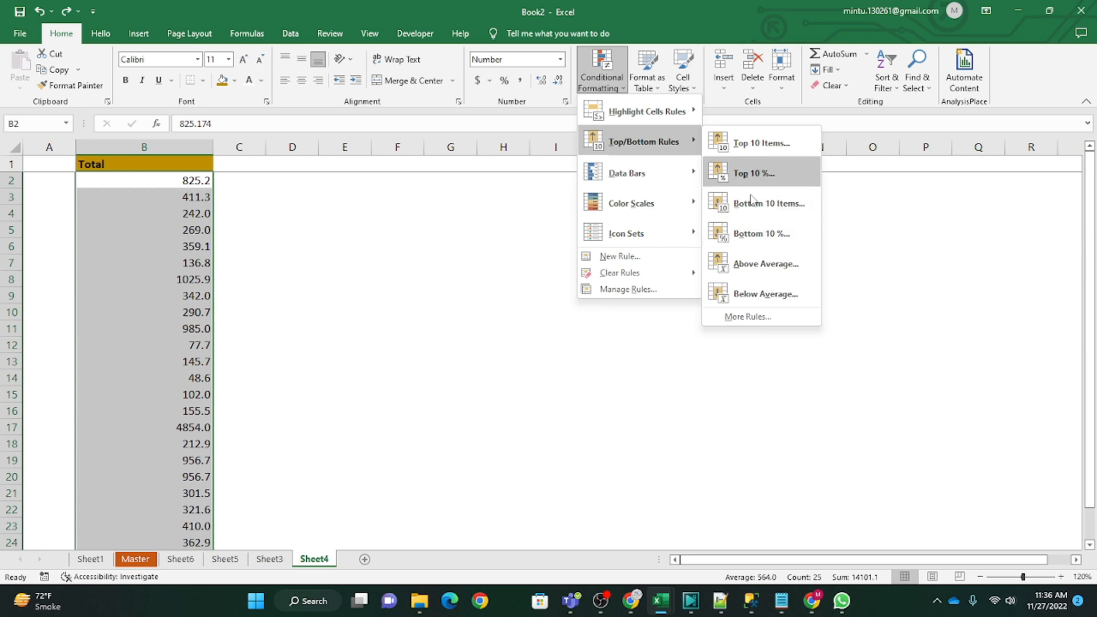
left_click(771, 272)
left_click(703, 226)
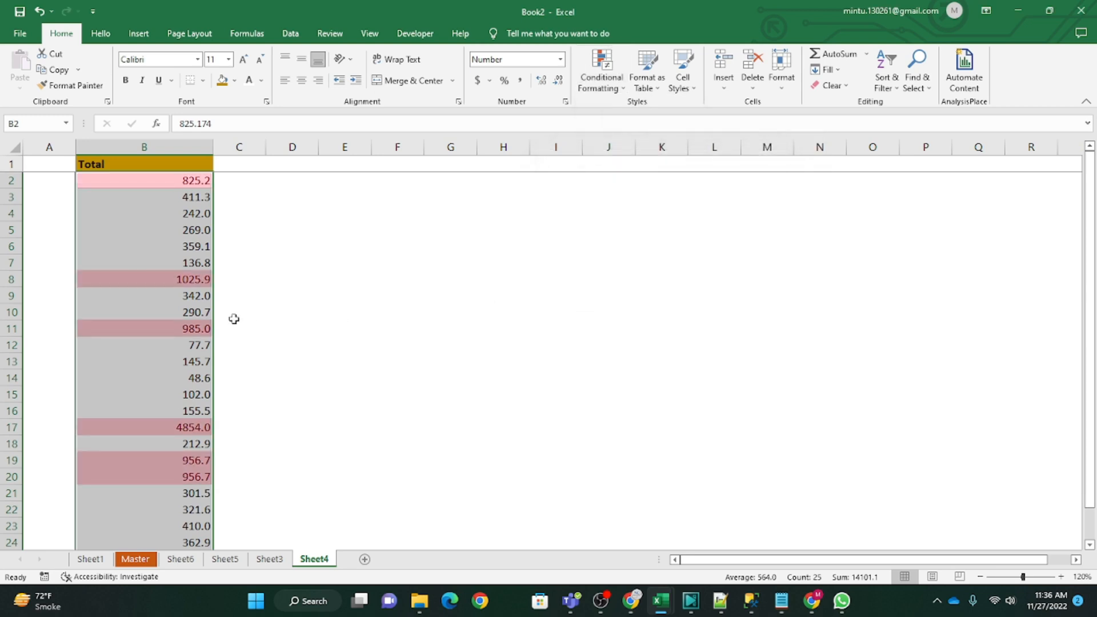
scroll(183, 350, "down", 5)
scroll(188, 358, "up", 5)
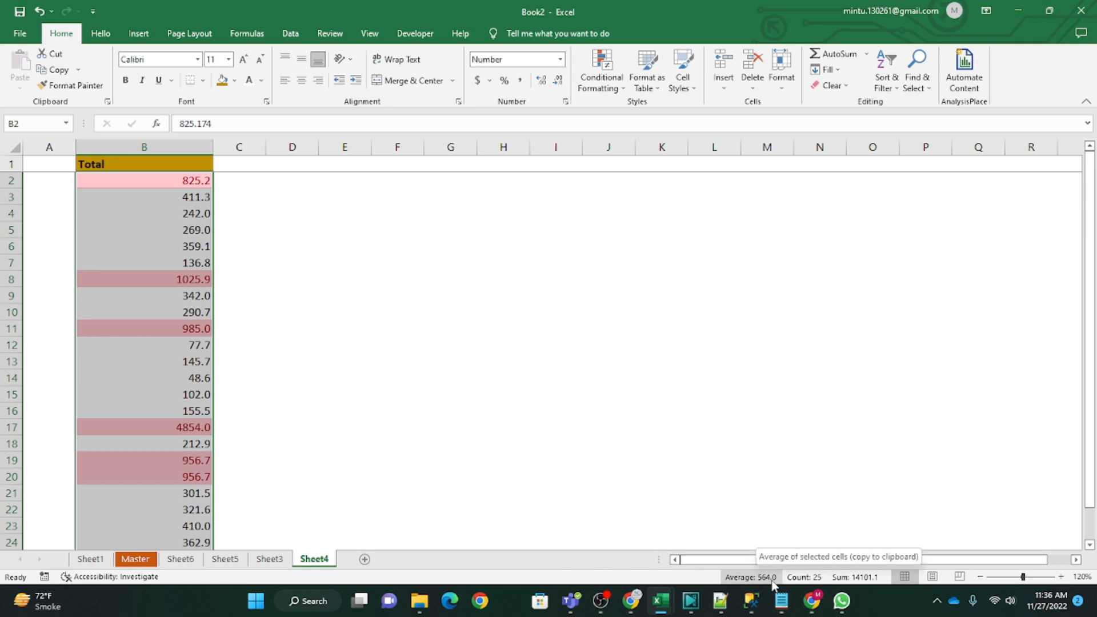
scroll(202, 393, "down", 3)
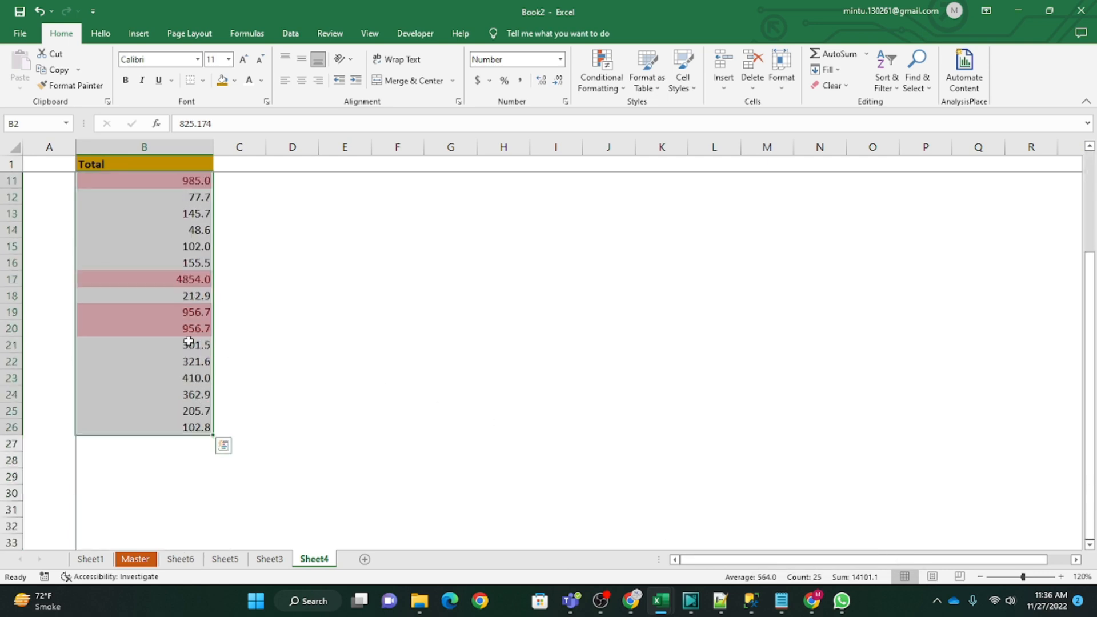
scroll(181, 400, "up", 3)
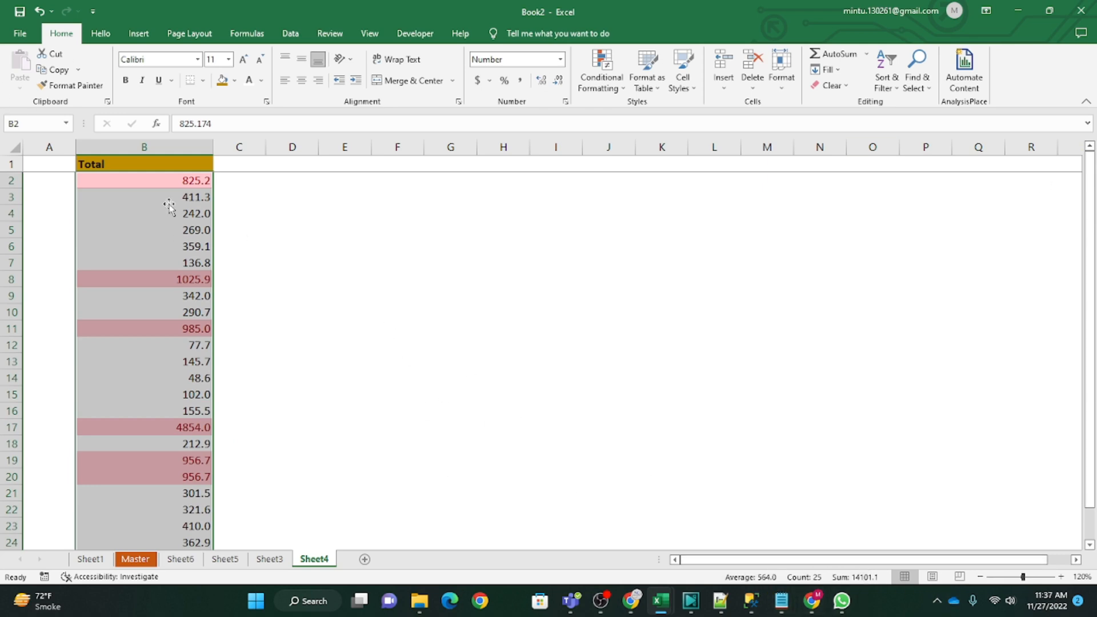
mouse_move(741, 595)
key("ctrl+z")
Step: Highlight the below-average Total values in B2:B26 with Light Red Fill with Dark Red Text
left_click(602, 77)
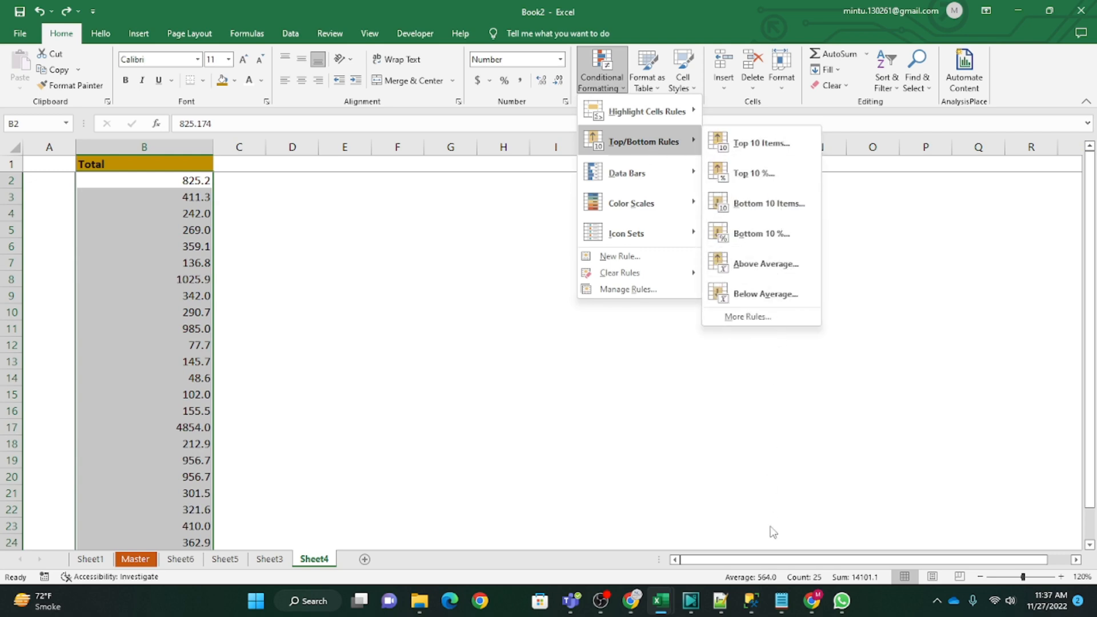
left_click(752, 294)
left_click(700, 225)
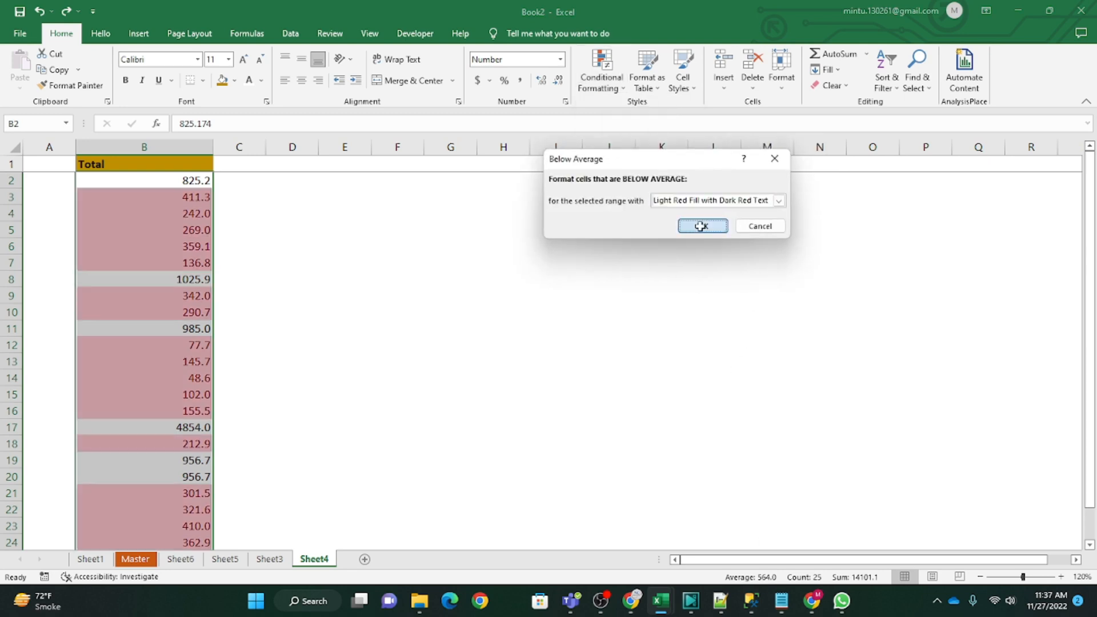
left_click(396, 312)
Step: Check several cells in the Total column against the below-average rule, and undo that highlighting
left_click(188, 201)
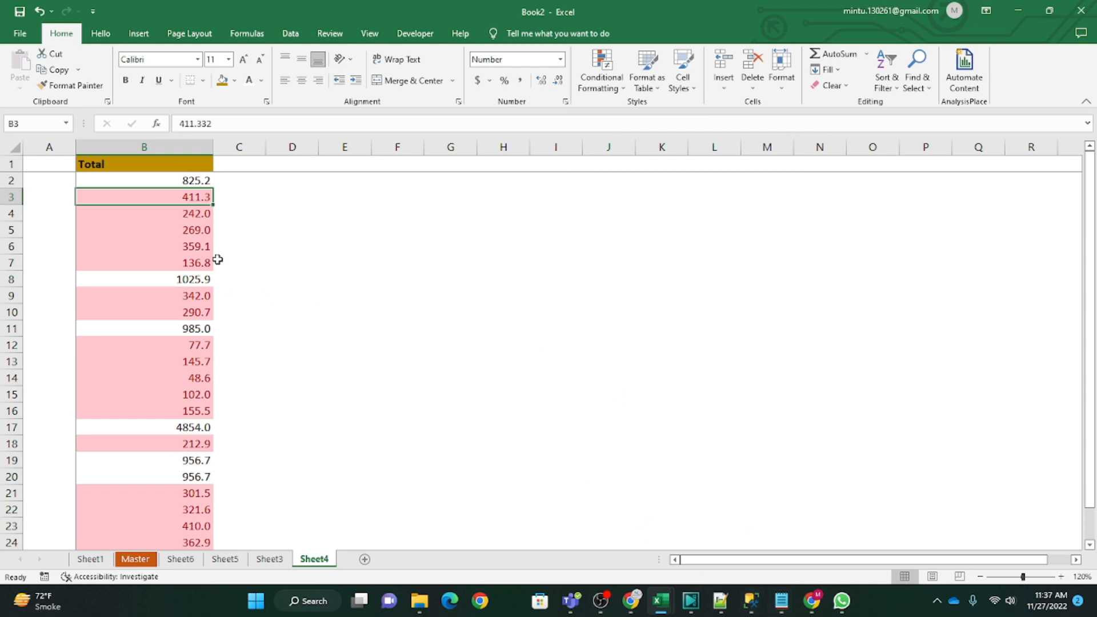
left_click(197, 224)
left_click(197, 263)
left_click(197, 279)
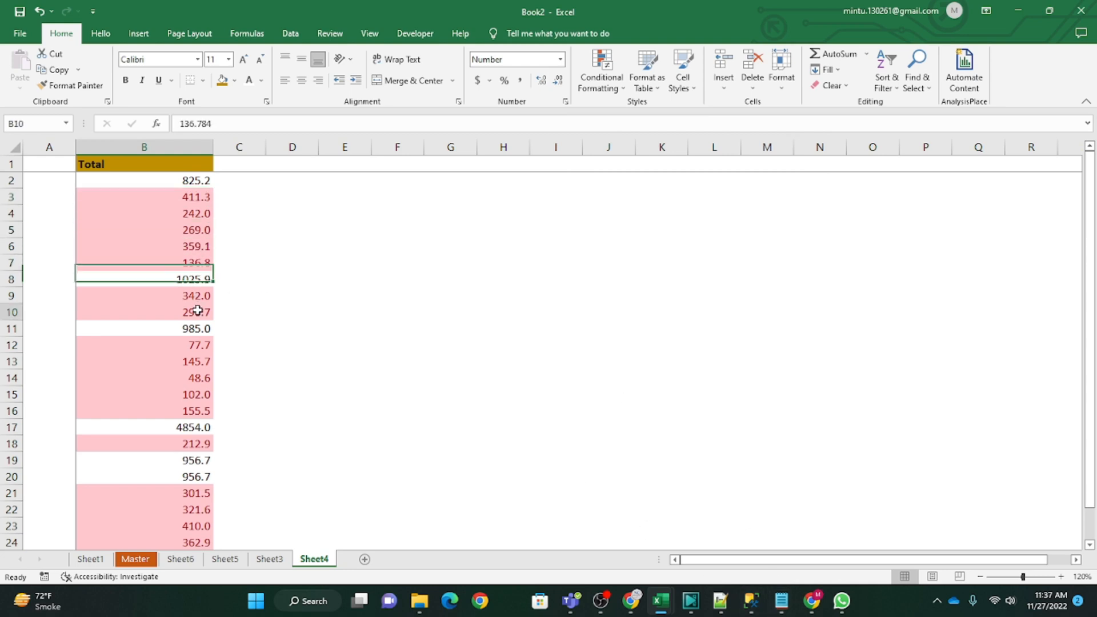
left_click(197, 312)
left_click(197, 383)
key("ctrl+z")
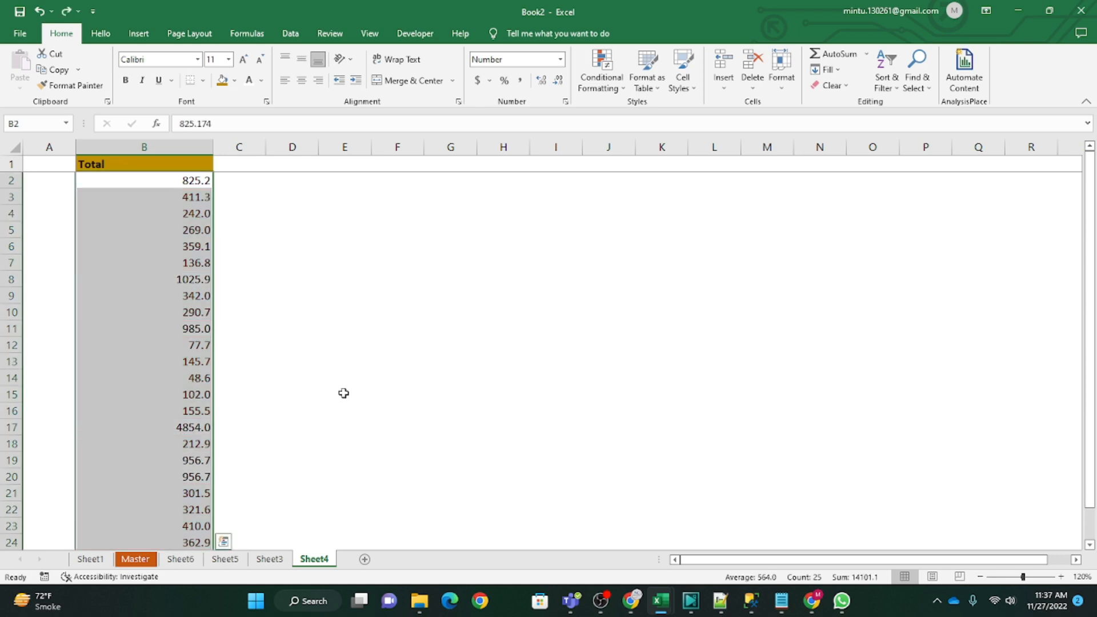
Step: Add gradient-fill Green Data Bars to the Total values in B2:B26
left_click(356, 379)
left_click(134, 183)
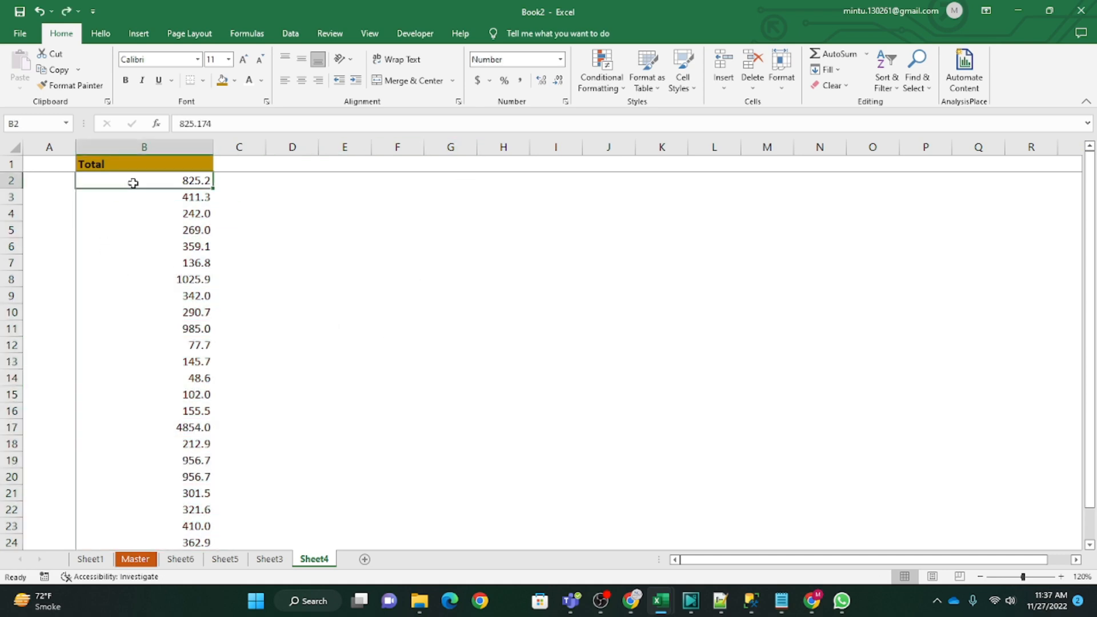
key("Up")
left_click(134, 183)
key("ctrl+shift+Down")
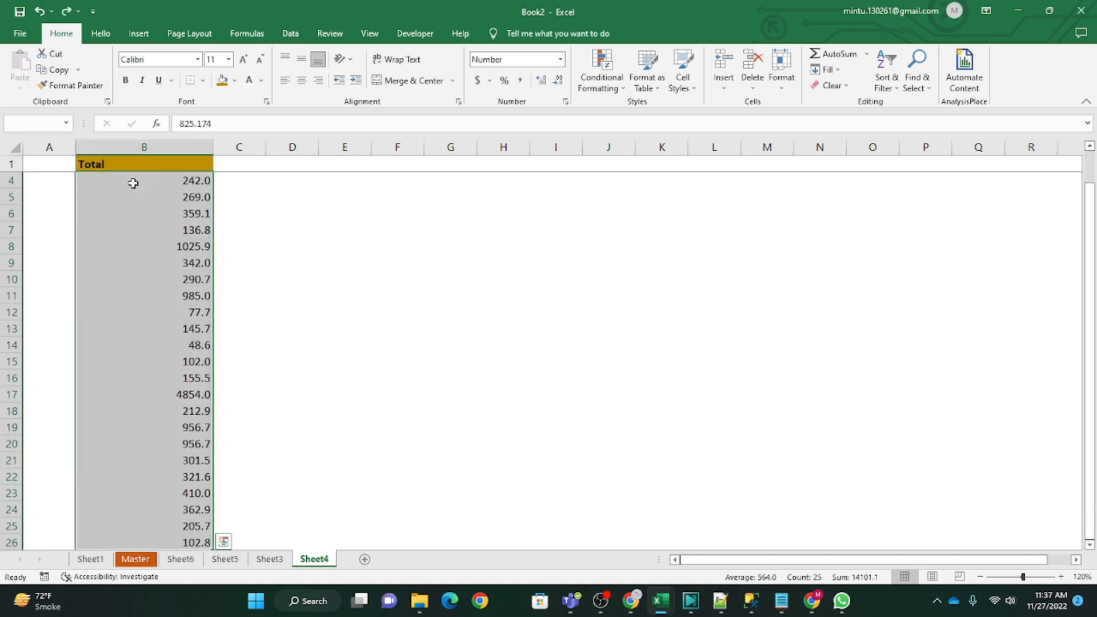
left_click(606, 84)
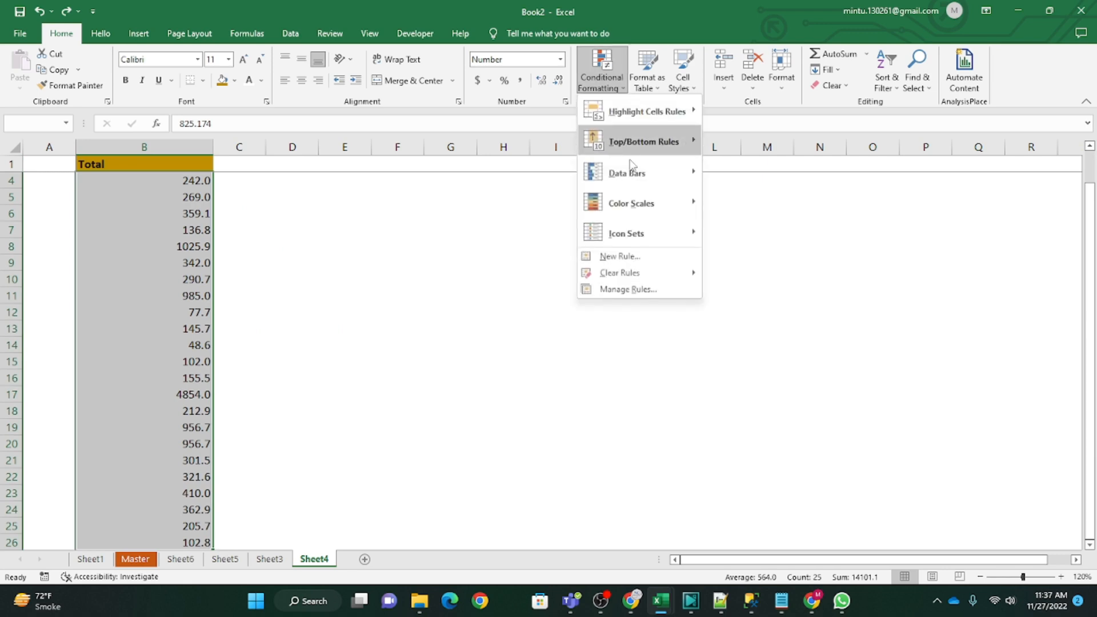
mouse_move(648, 187)
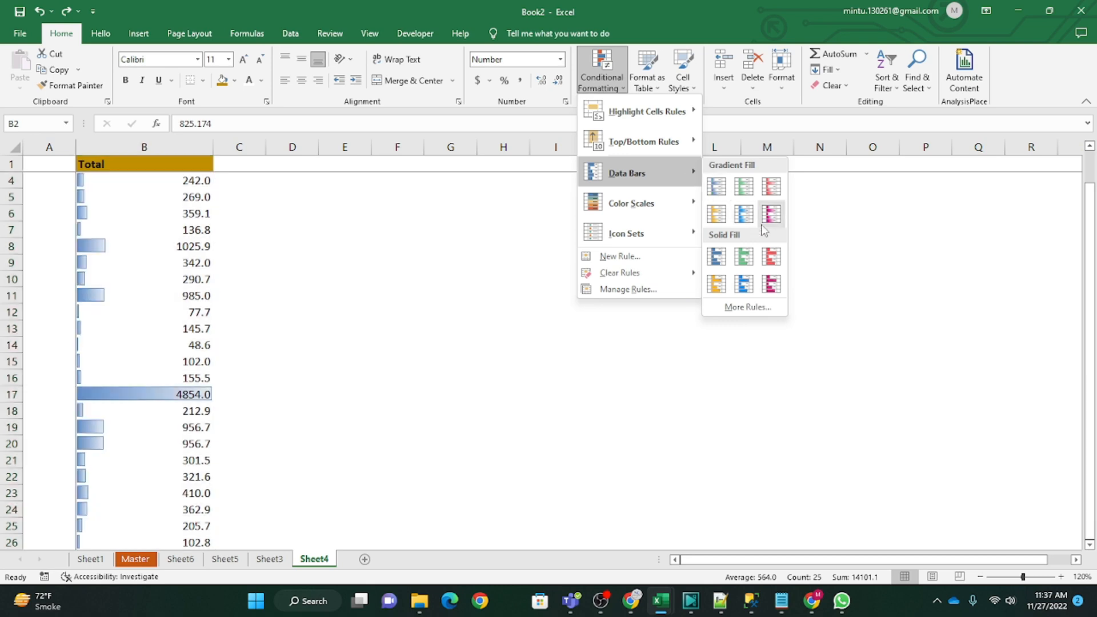
left_click(744, 193)
Step: Examine how the data bar lengths compare with the values throughout the Total column
scroll(122, 384, "down", 6)
scroll(125, 379, "up", 5)
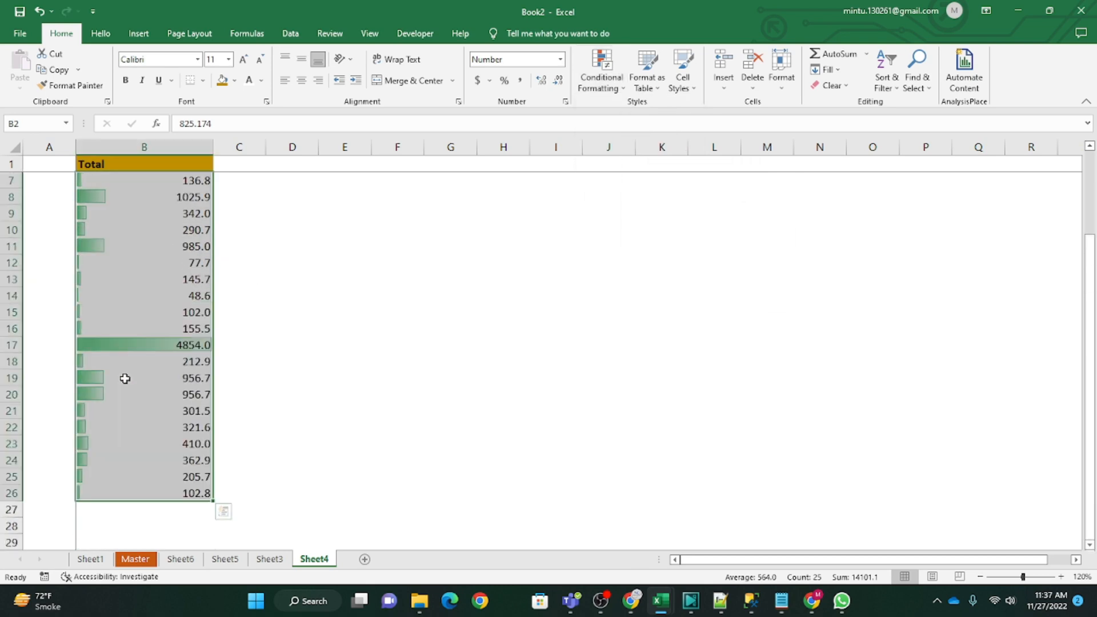
scroll(167, 360, "up", 2)
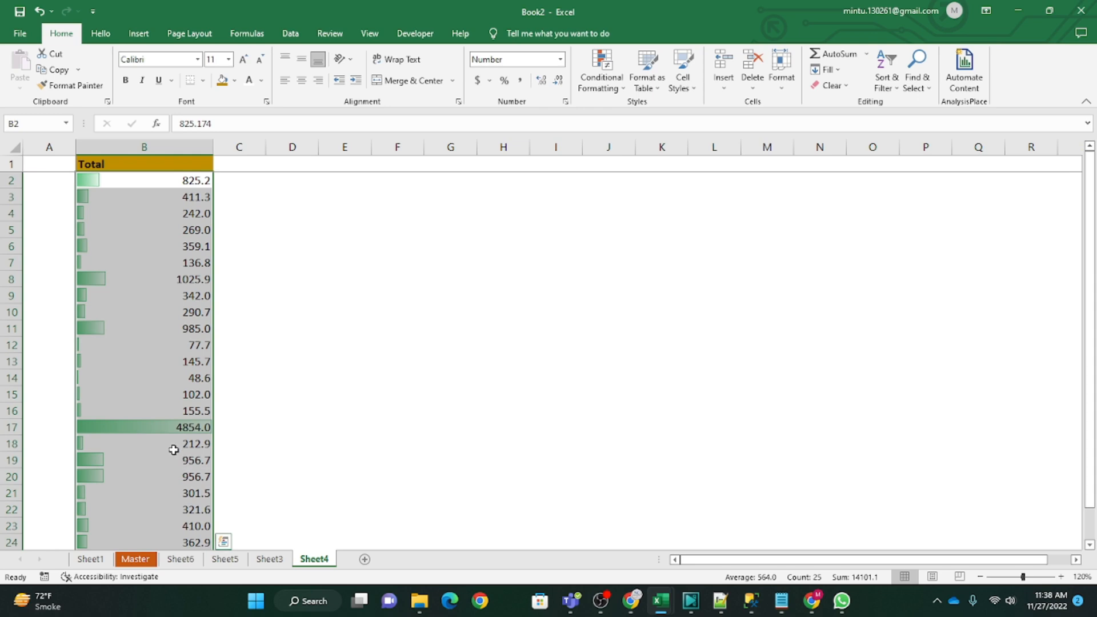
scroll(172, 462, "down", 5)
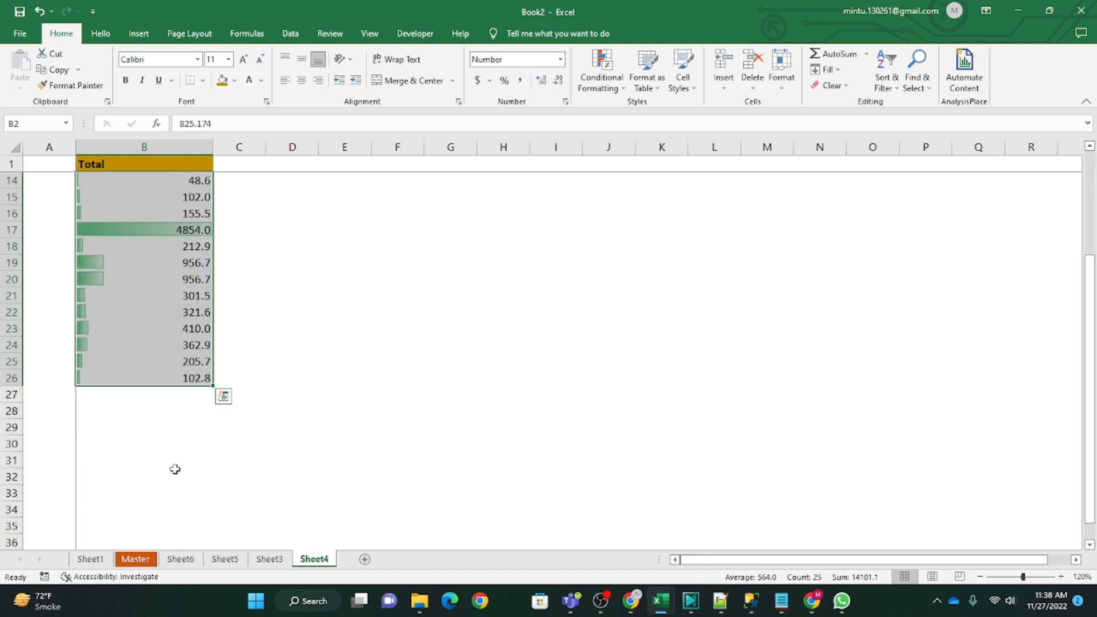
scroll(160, 429, "up", 5)
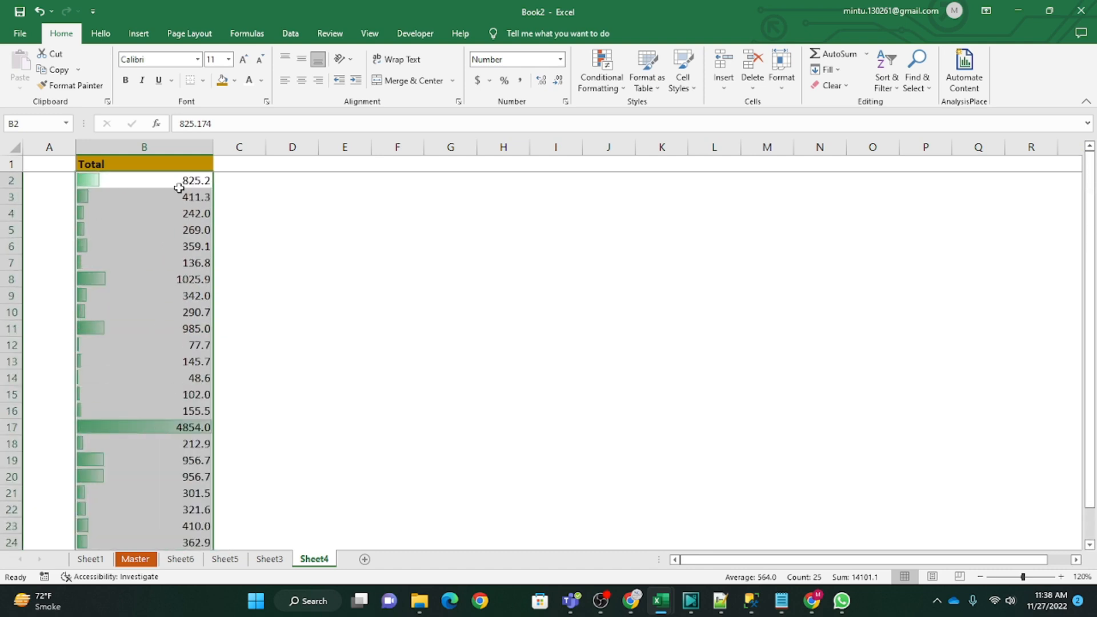
left_click(179, 295)
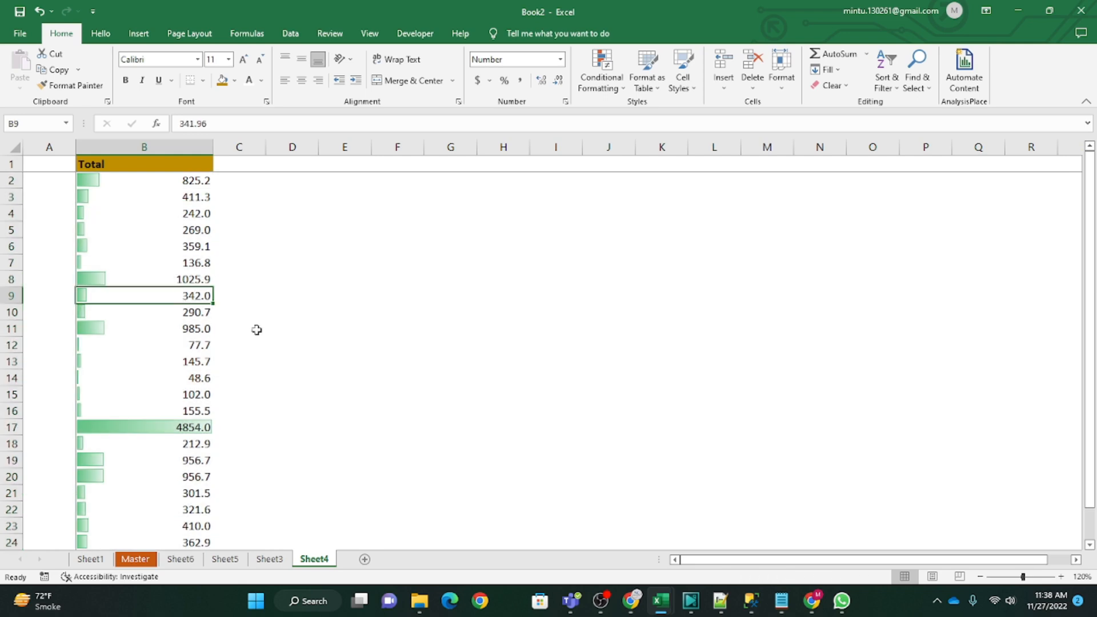
Step: Set cell B12 to 10000 and compare its data bar with the one in B17
left_click(173, 429)
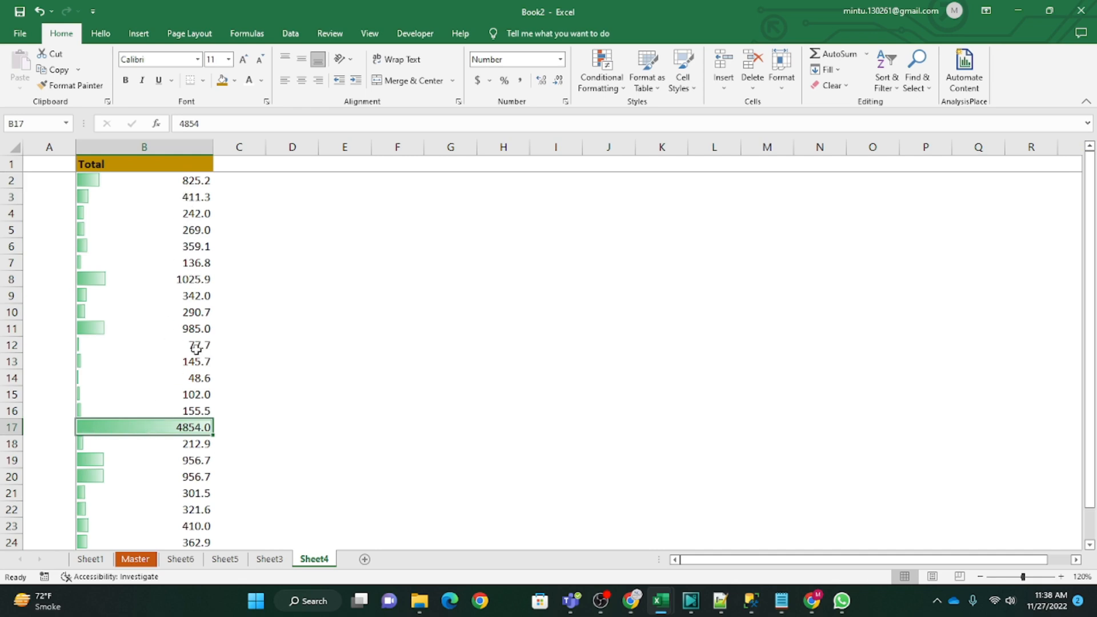
left_click(176, 346)
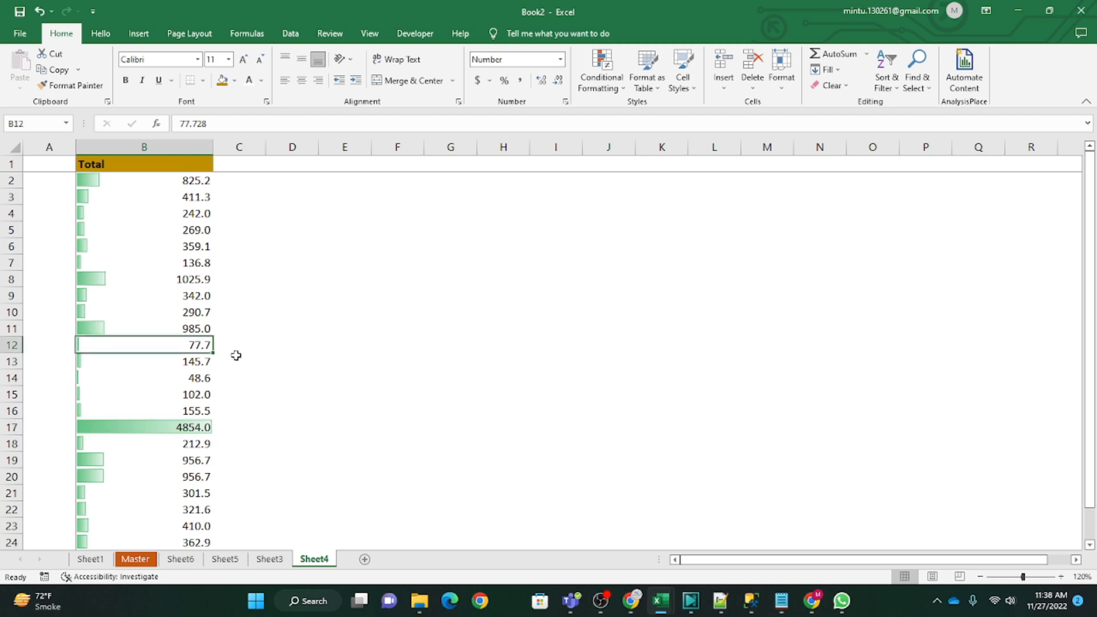
type("10000")
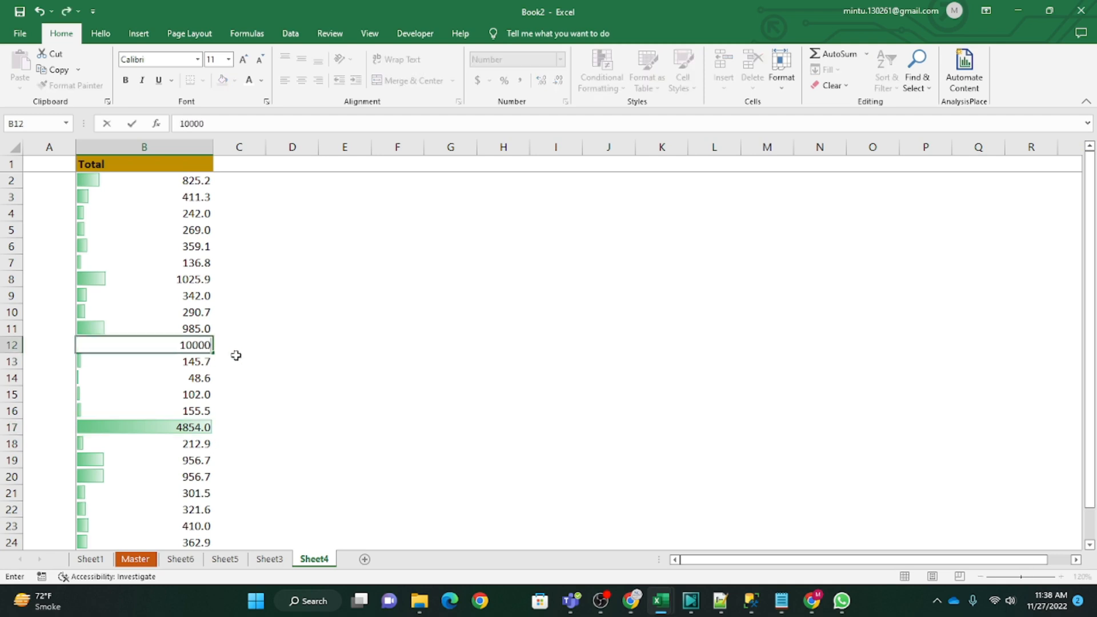
key("Return")
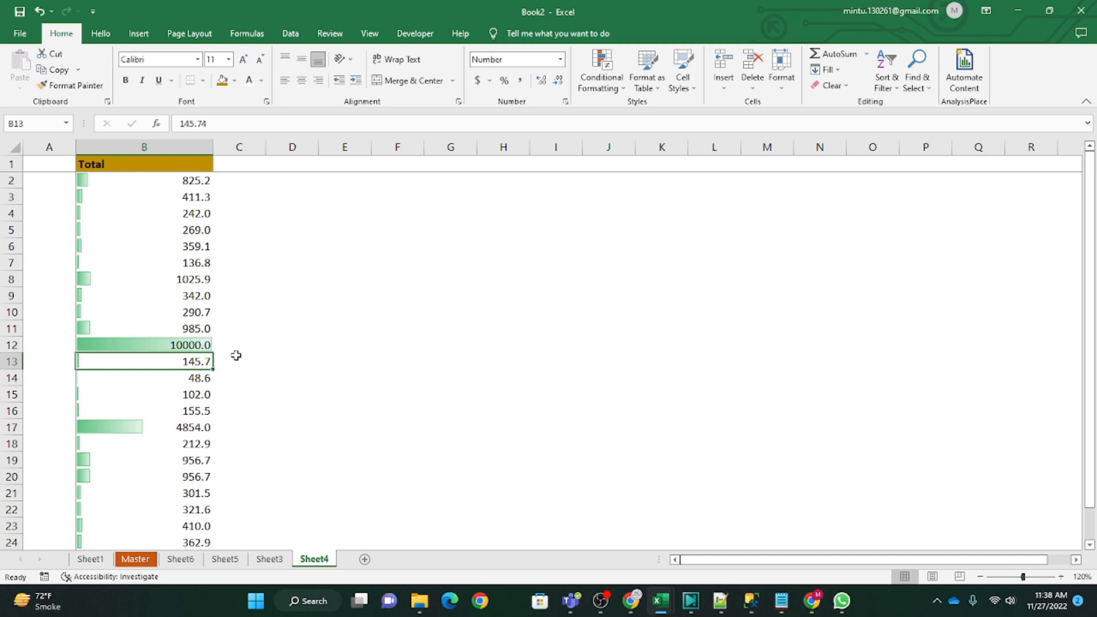
left_click(157, 429)
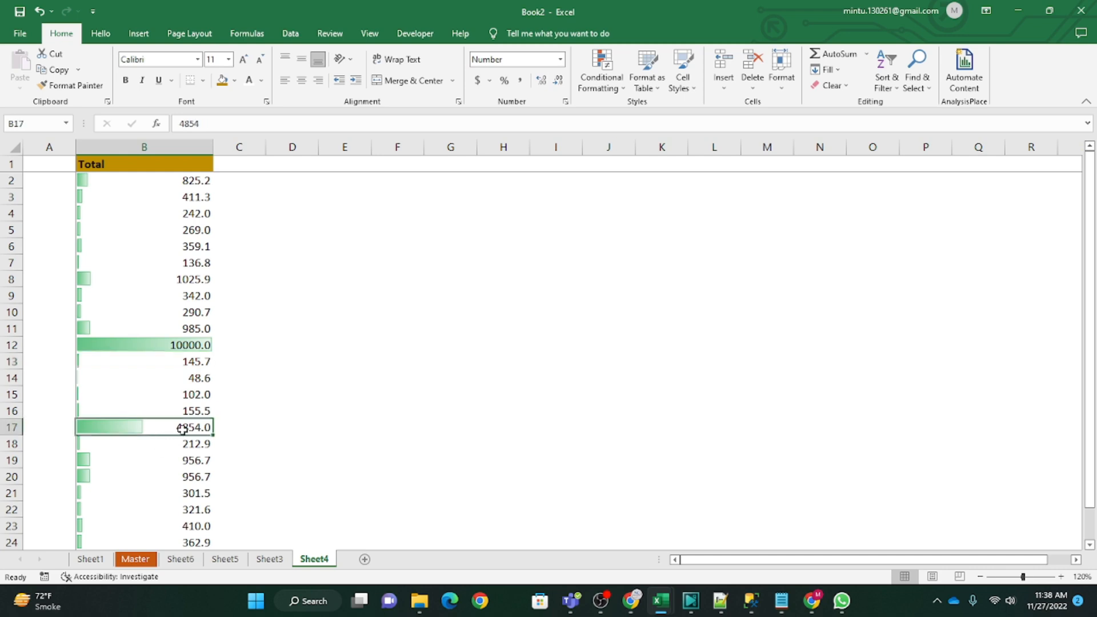
left_click(165, 348)
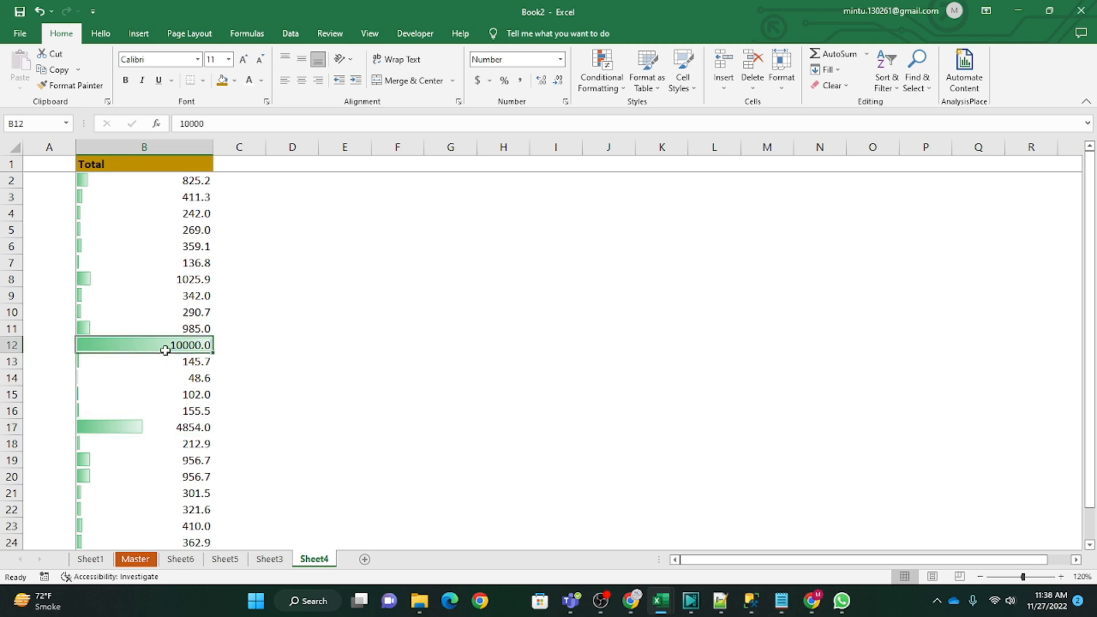
left_click(146, 431)
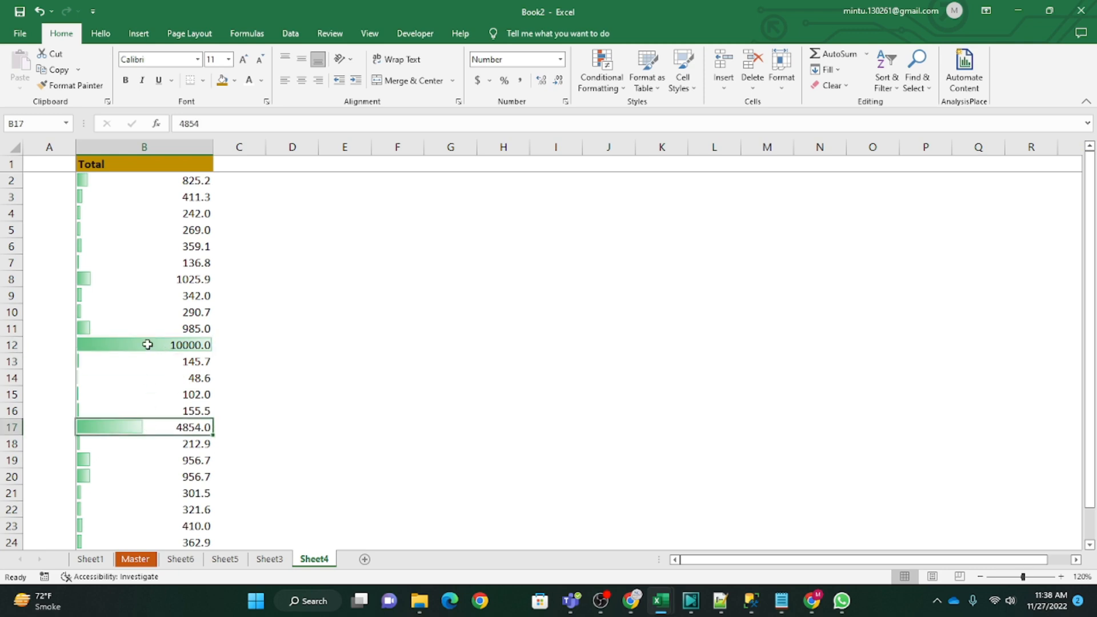
Step: Set cell B14 to 20000 and compare its data bar with the one in B17
left_click(187, 382)
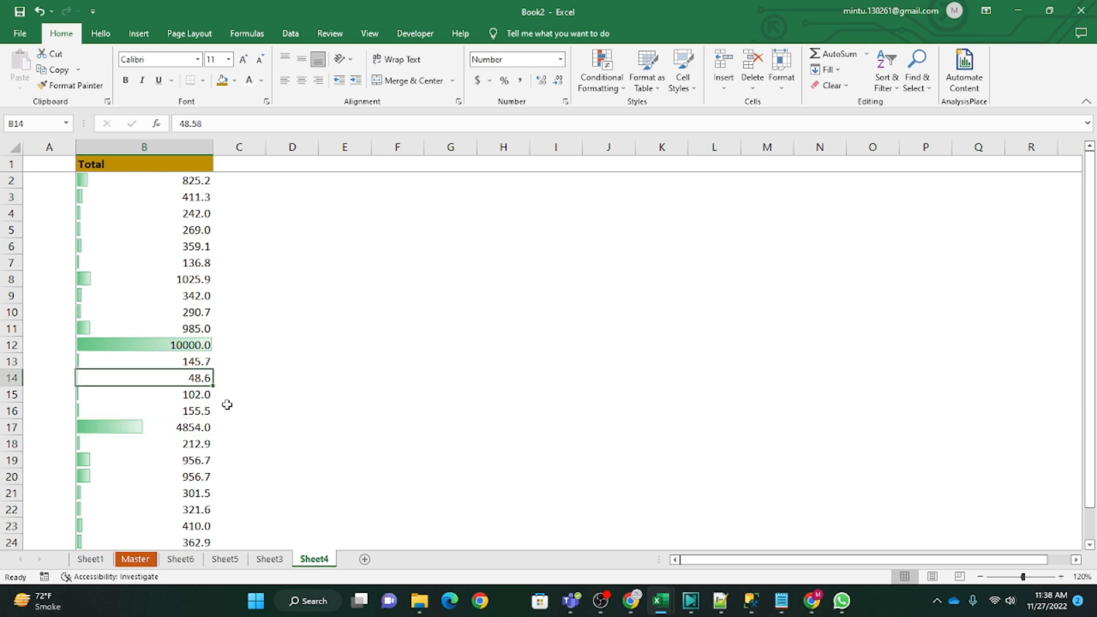
type("20000")
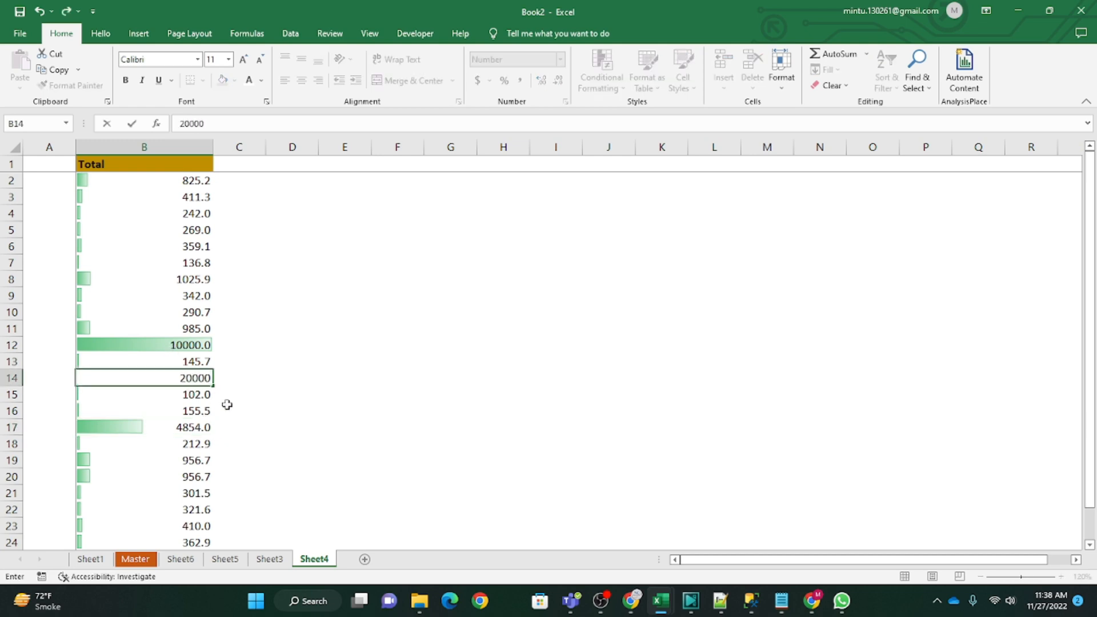
key("Return")
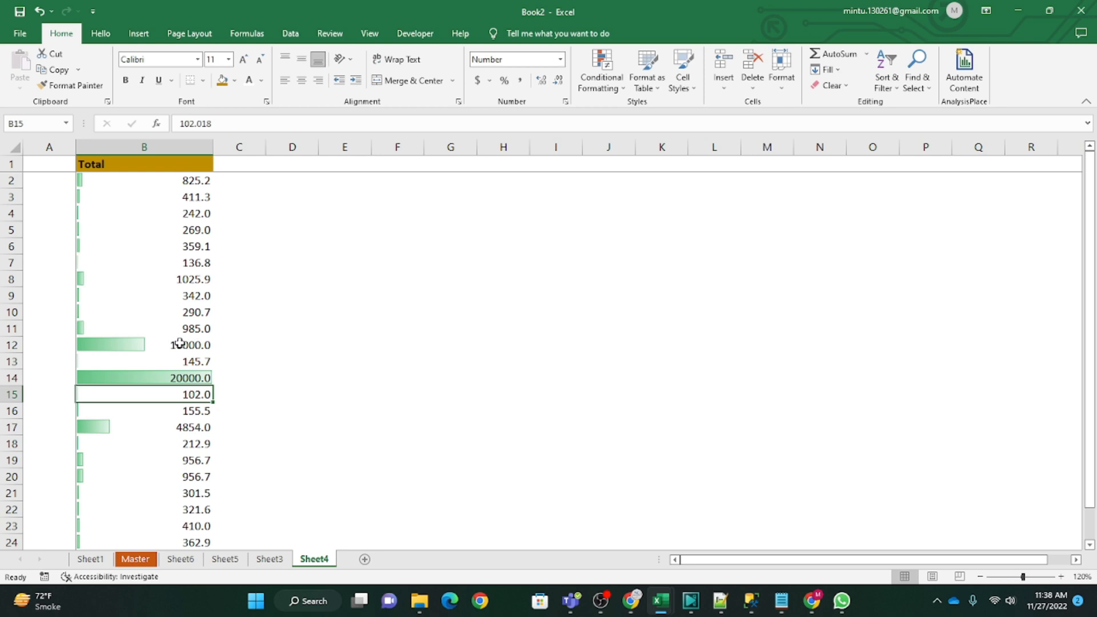
left_click(170, 378)
left_click(206, 432)
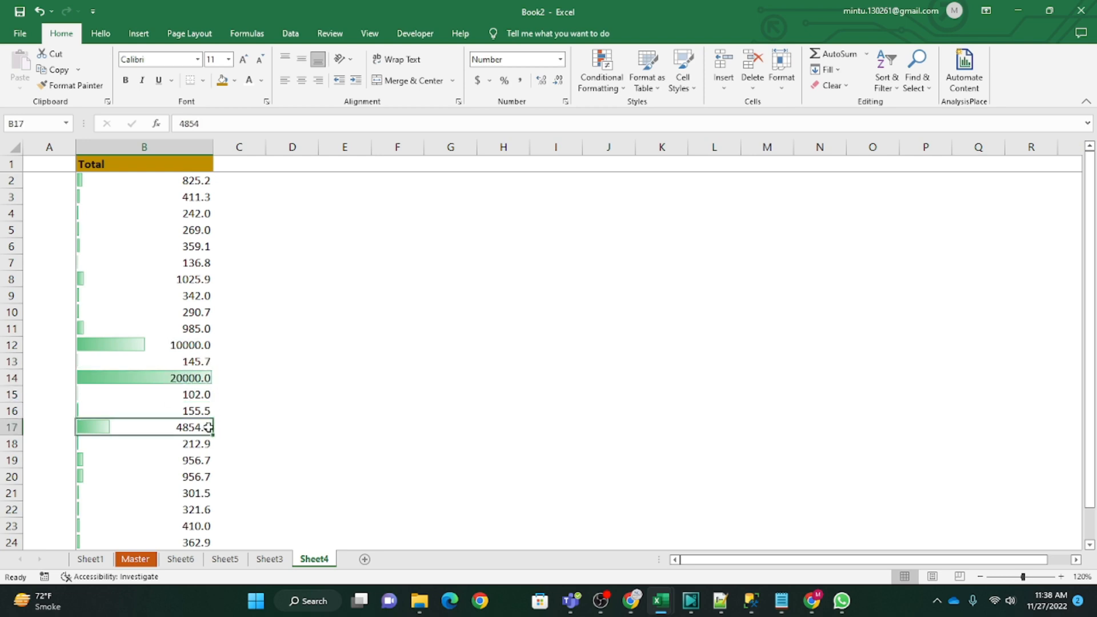
left_click(489, 293)
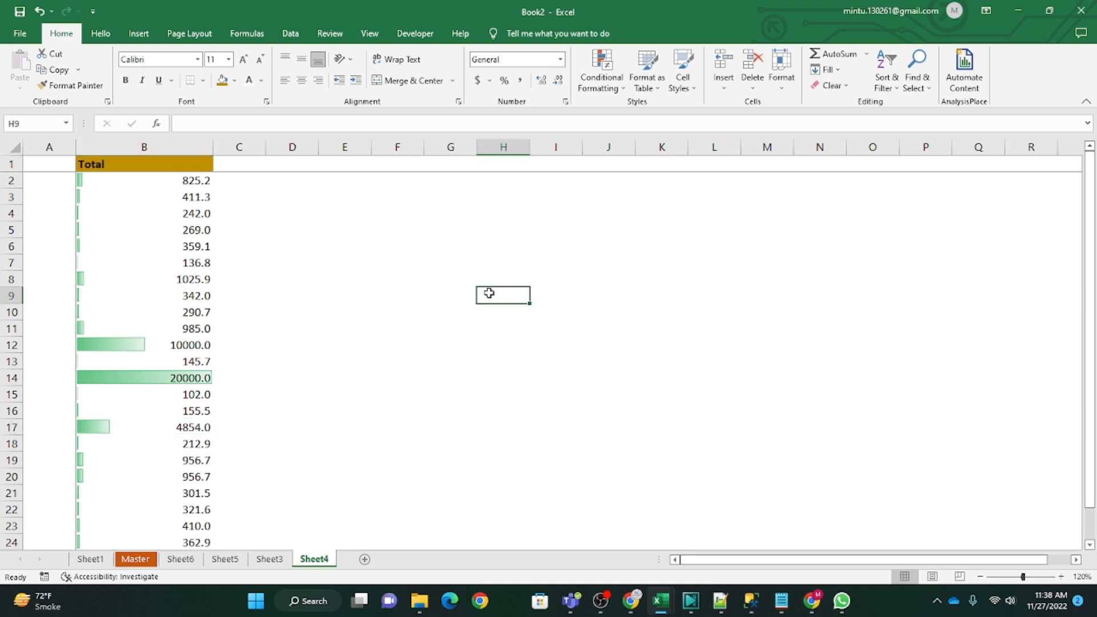
Step: Undo the value changes in B14 and B12 and remove the green Data Bars from the Total values
left_click(605, 93)
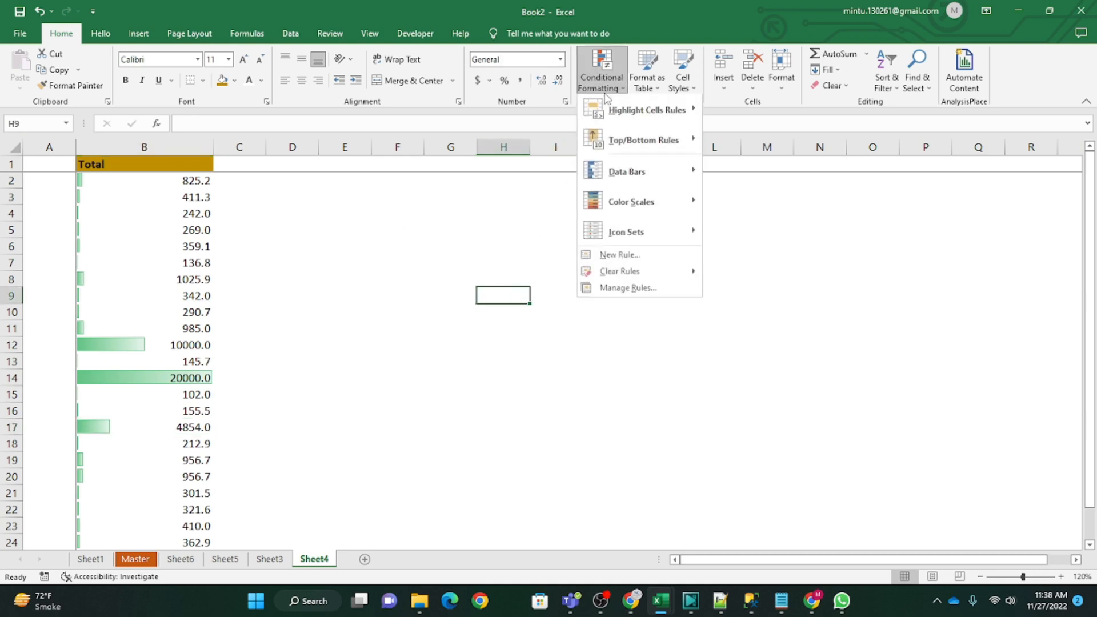
mouse_move(677, 213)
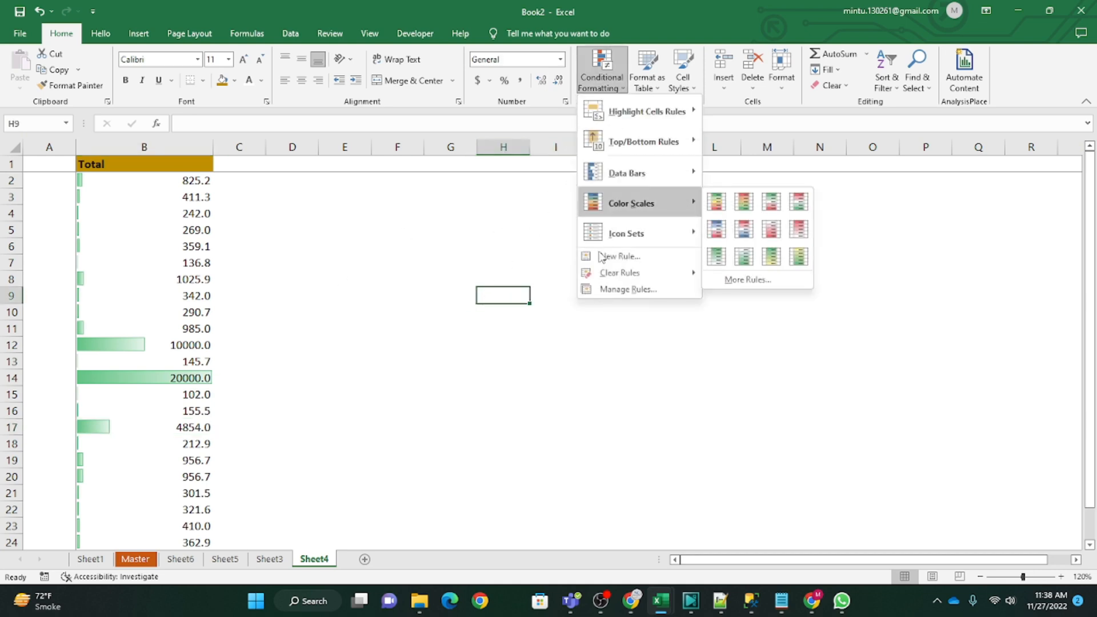
left_click(302, 377)
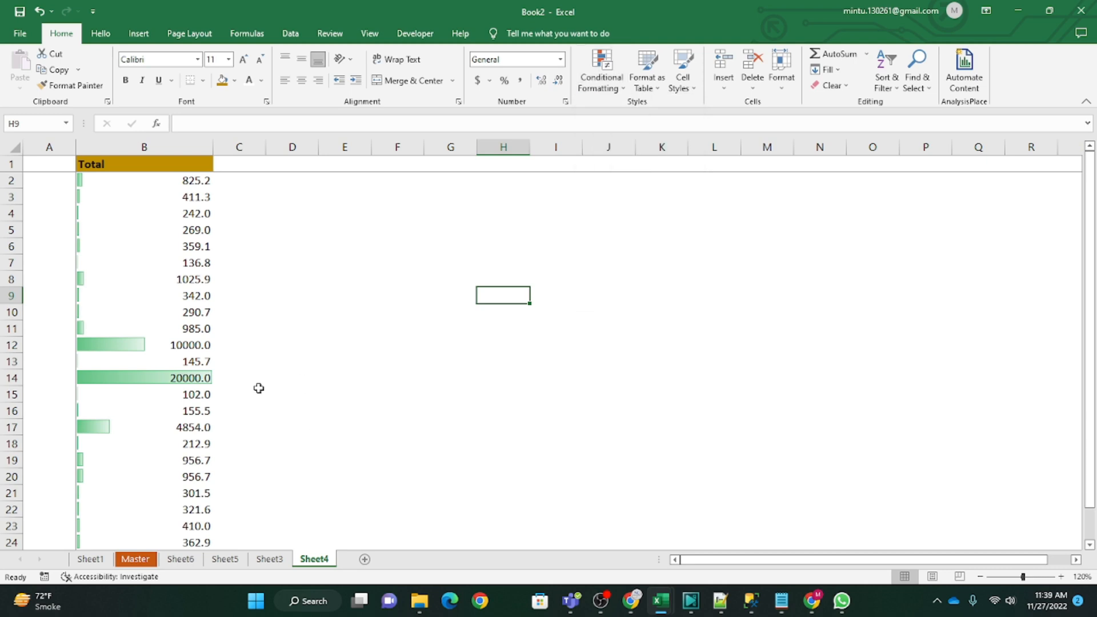
key("ctrl+z")
key("ctrl+z")
key("ctrl+z")
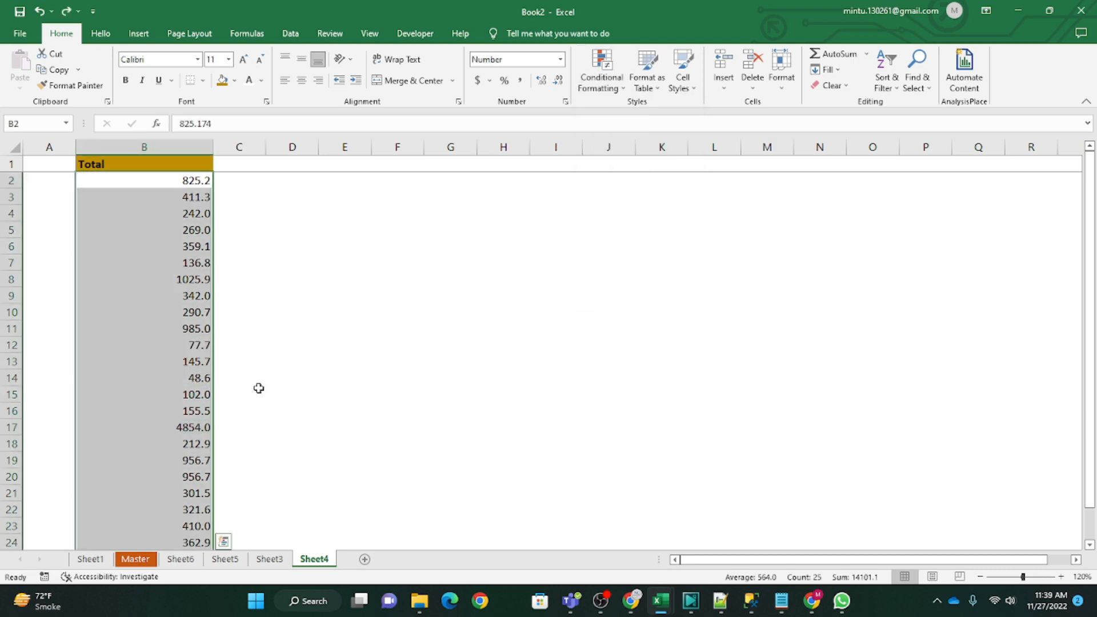
Step: Apply the Green-Yellow-Red Color Scale to the Total values in B2:B26
left_click(602, 77)
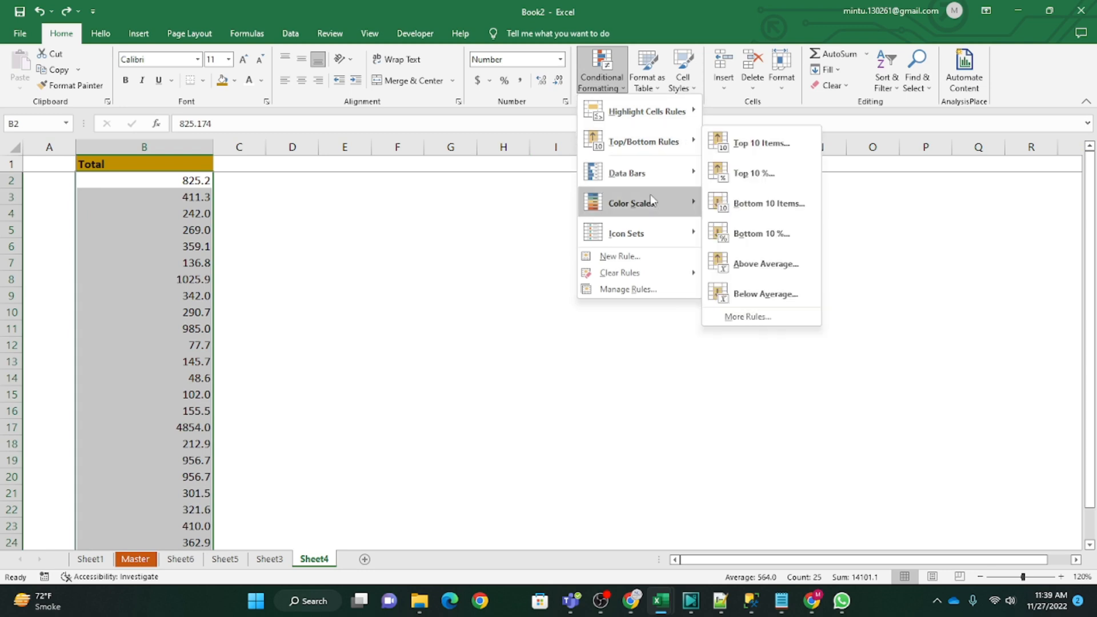
mouse_move(649, 213)
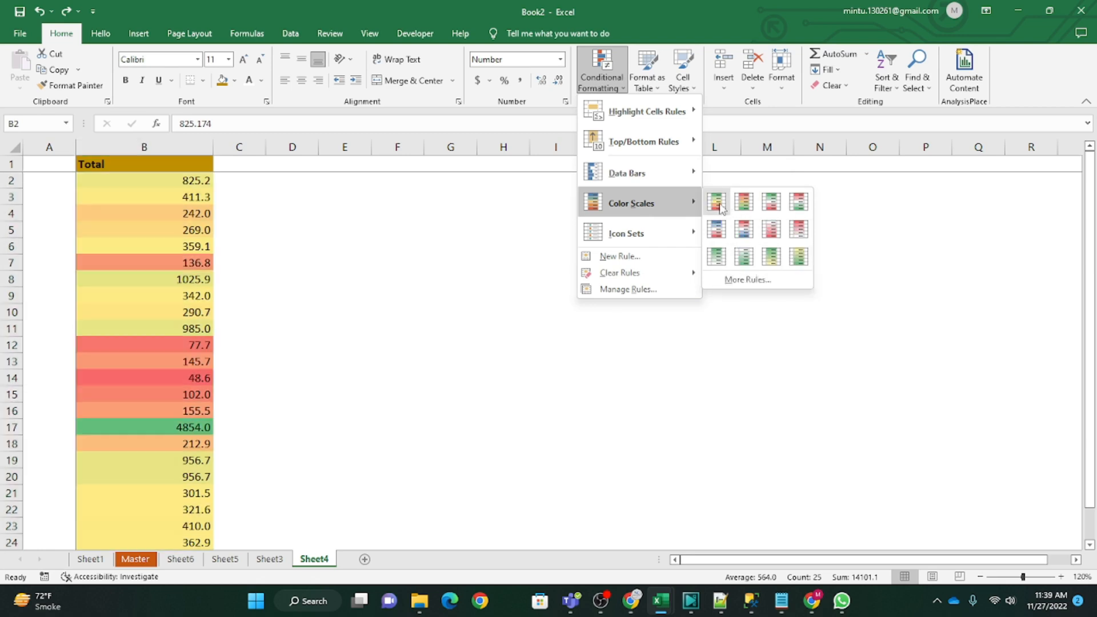
left_click(716, 202)
Step: Examine how the color scale shades the higher Total values, comparing cells B17, B8 and B11
left_click(145, 310)
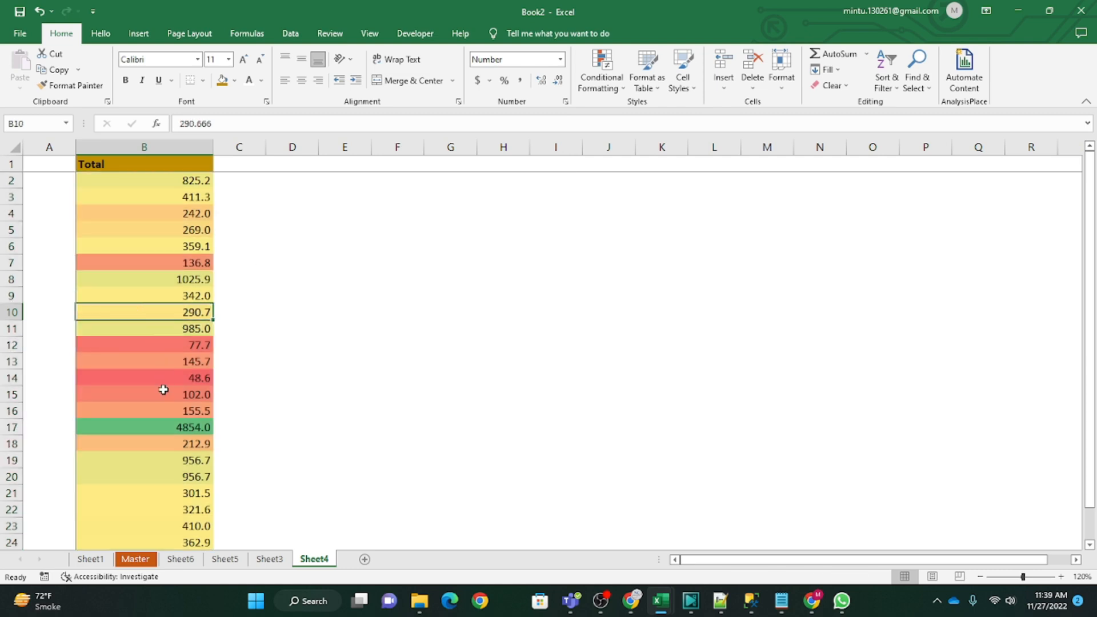
scroll(250, 421, "down", 2)
left_click(162, 327)
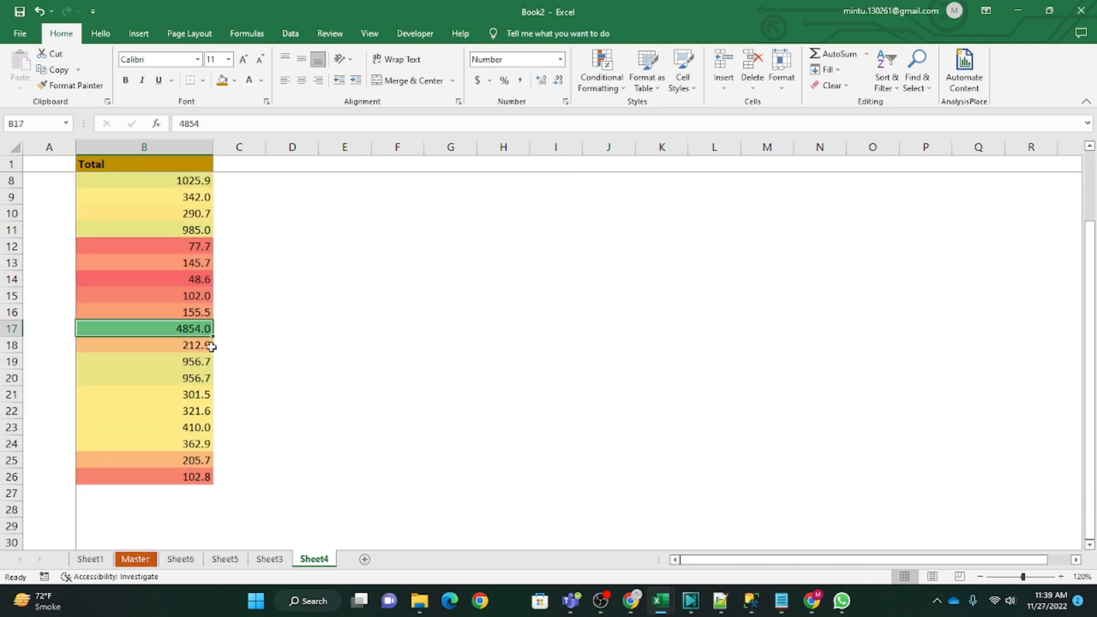
scroll(211, 346, "up", 2)
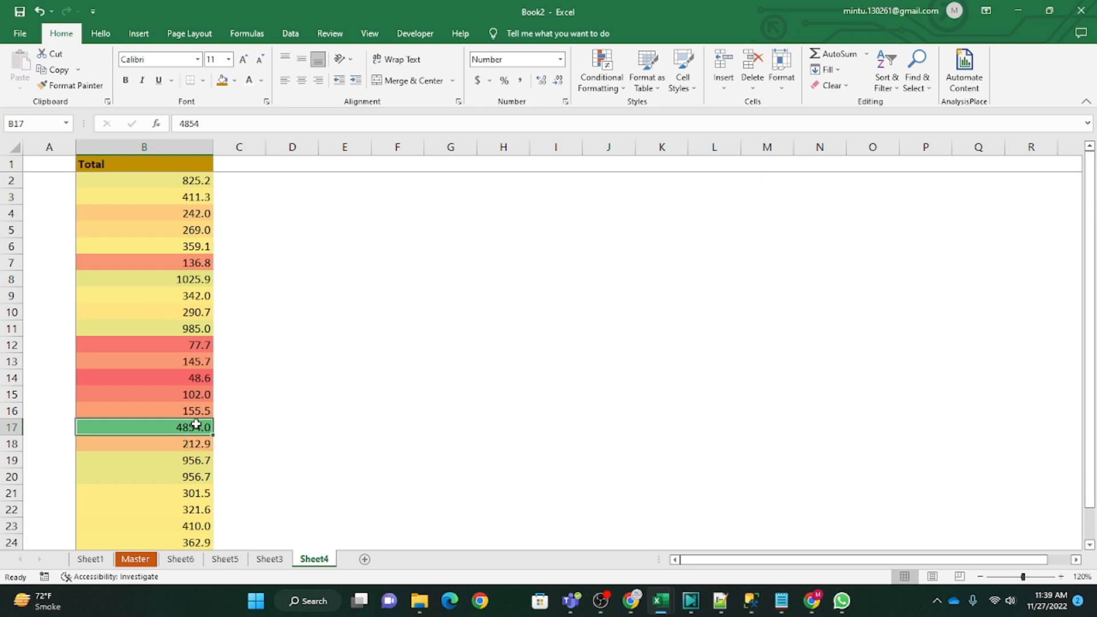
left_click(159, 280)
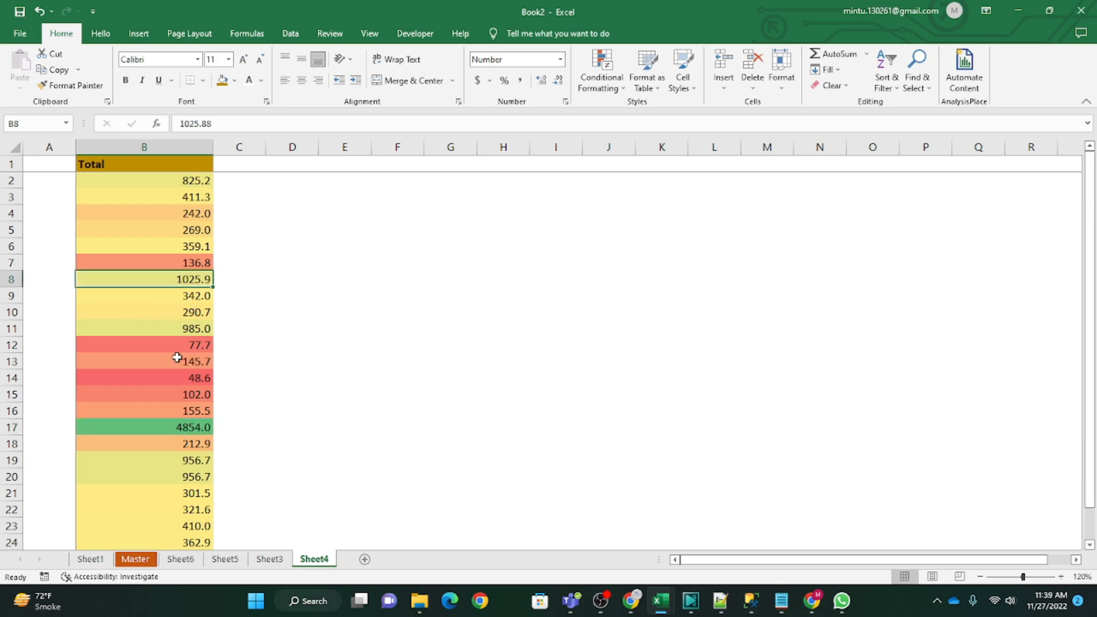
left_click(162, 429)
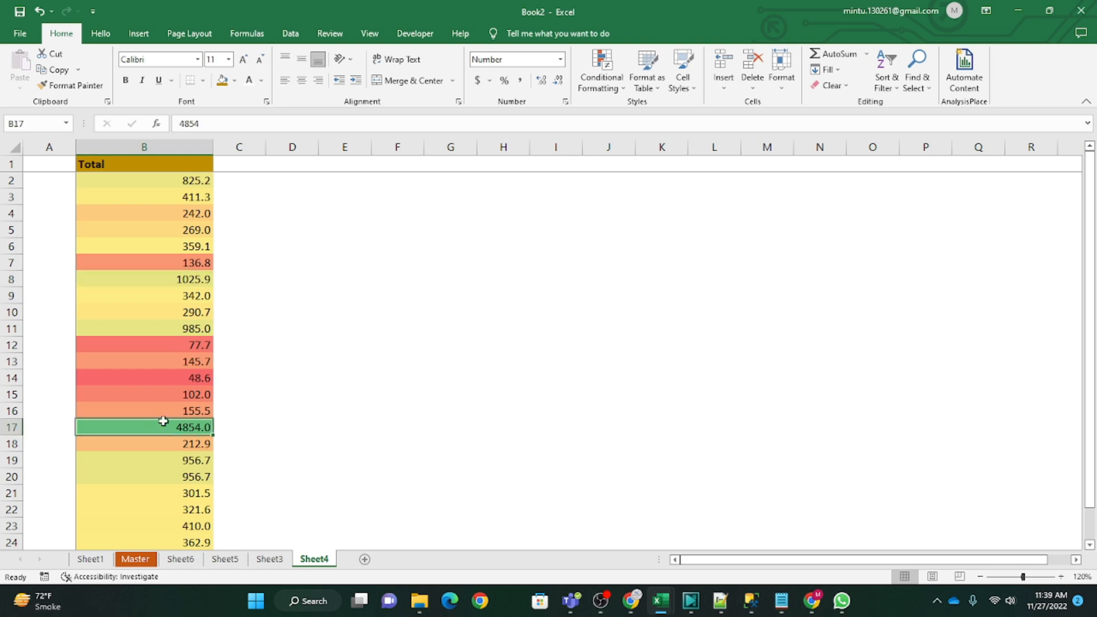
left_click(157, 280)
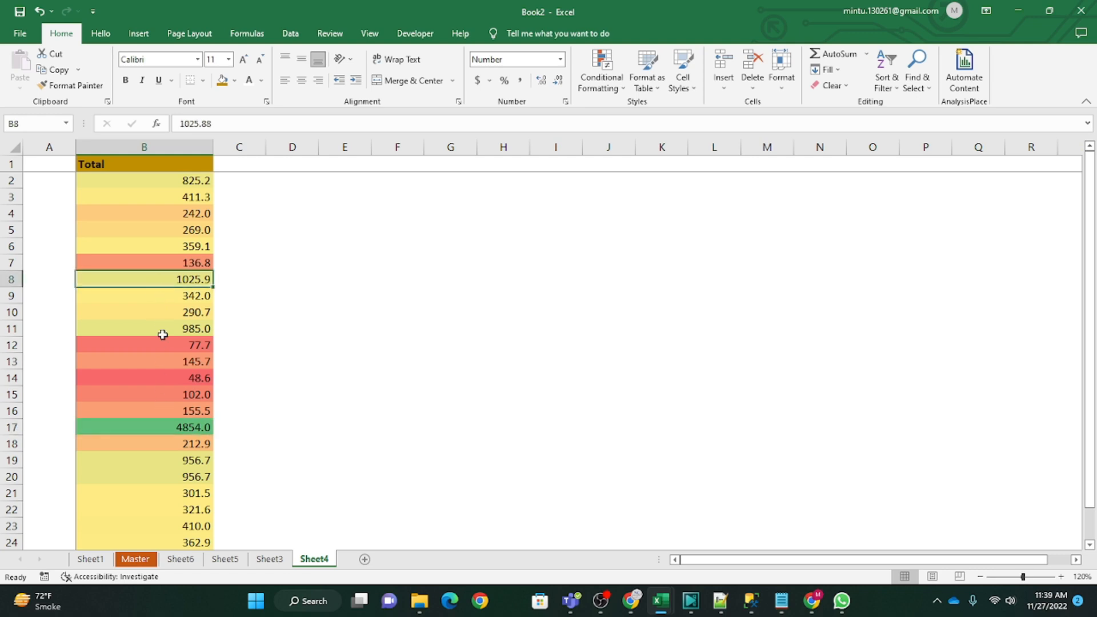
left_click(162, 331)
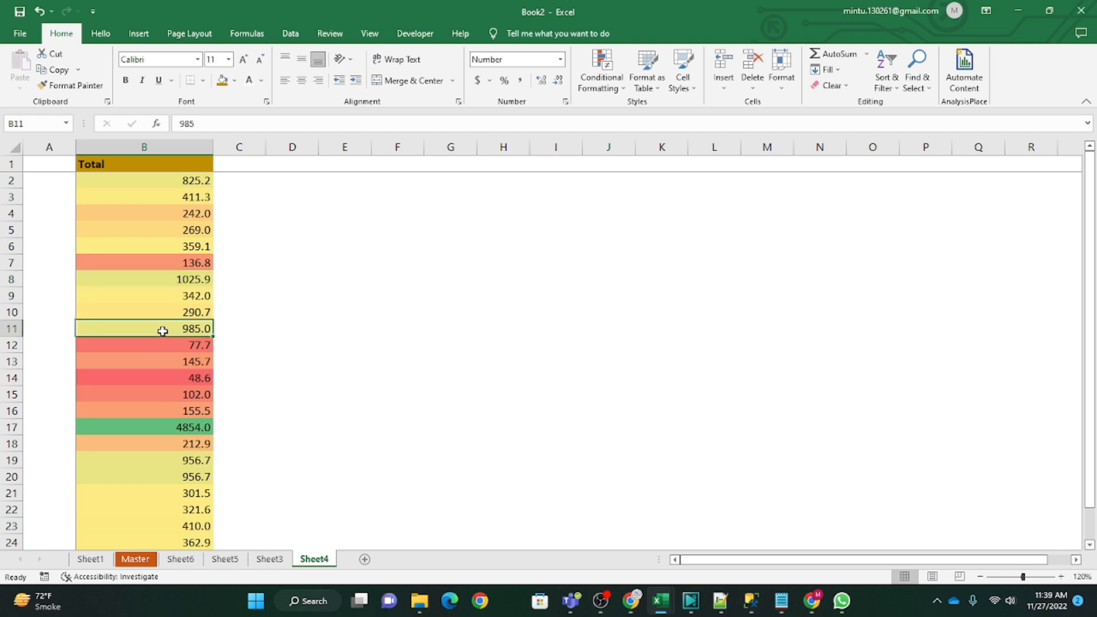
scroll(196, 334, "down", 2)
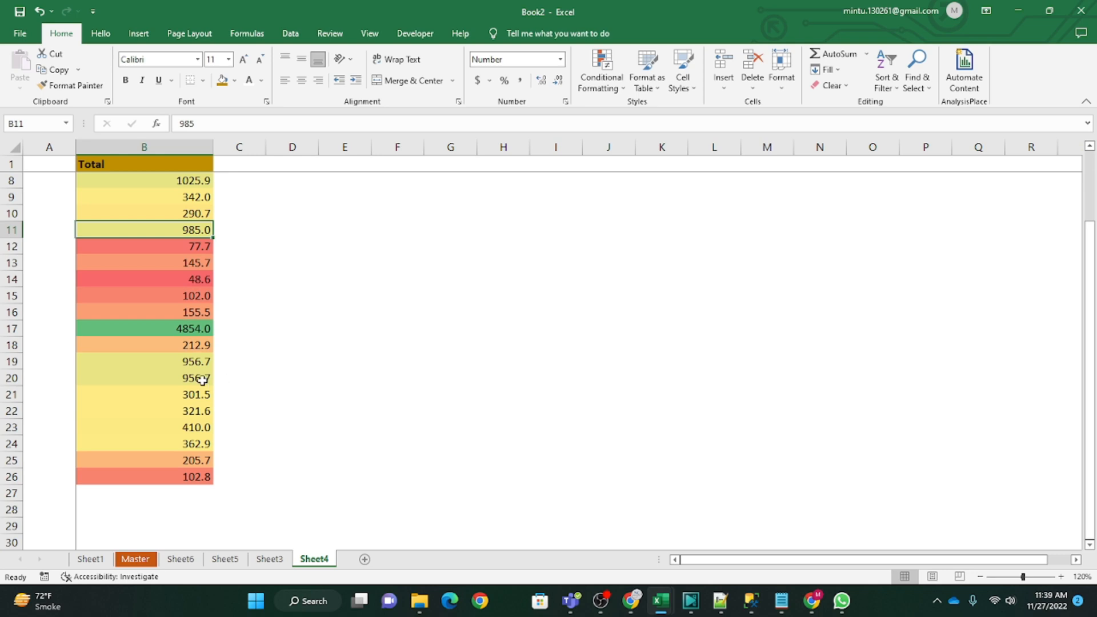
scroll(204, 380, "up", 2)
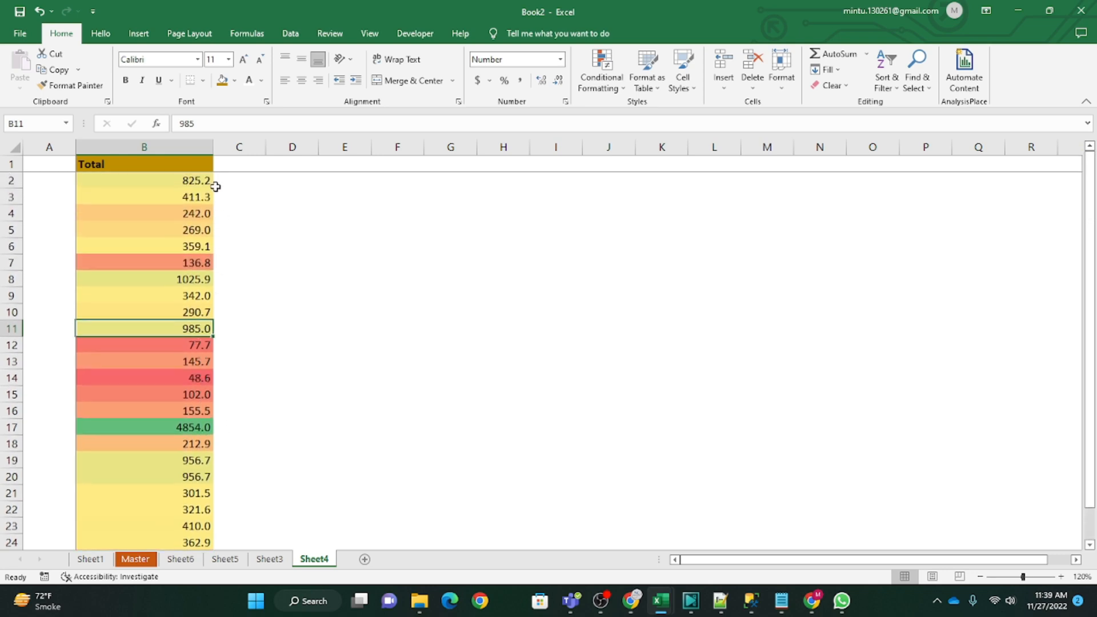
Step: Check the color scale shading down the Total column, including B2 and B14, and undo the color scale
left_click(176, 180)
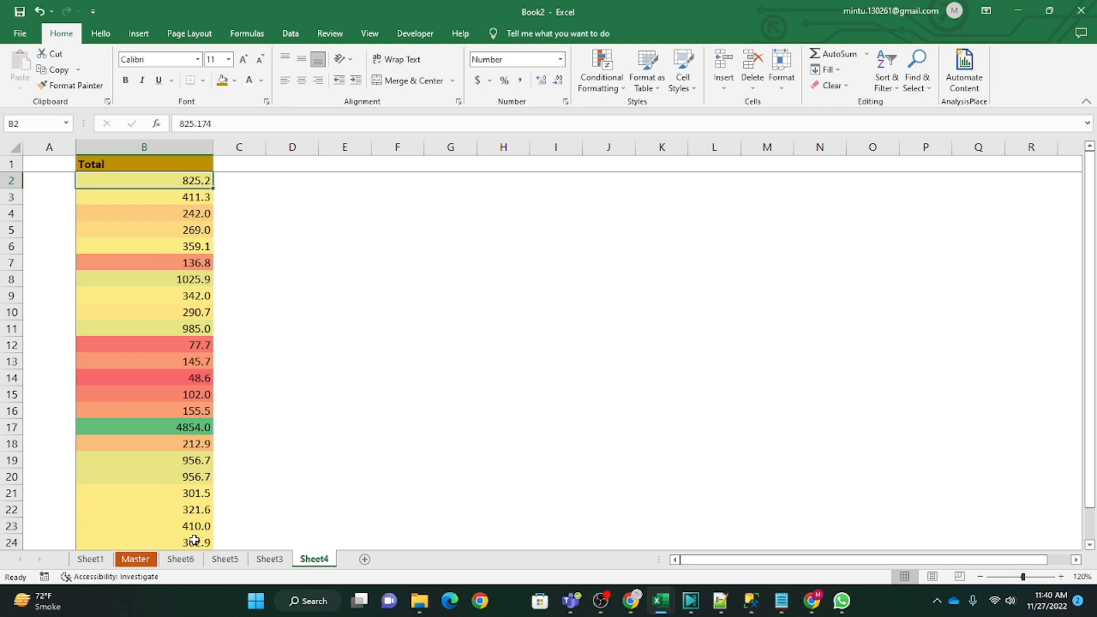
scroll(192, 514, "down", 5)
scroll(176, 460, "up", 5)
scroll(223, 432, "down", 2)
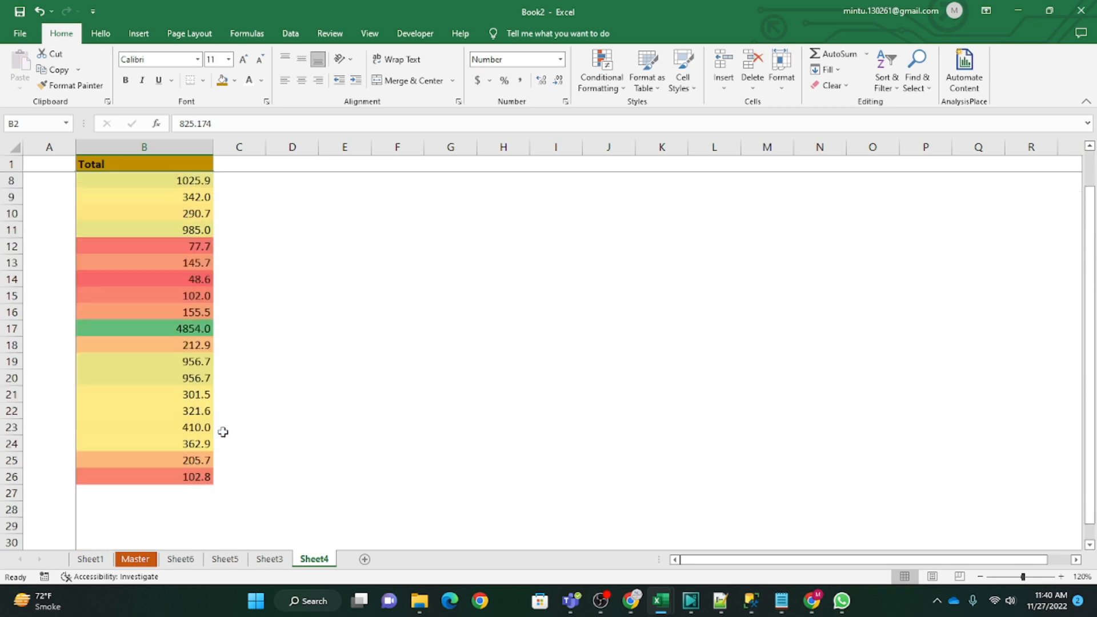
scroll(223, 432, "down", 1)
scroll(223, 432, "up", 2)
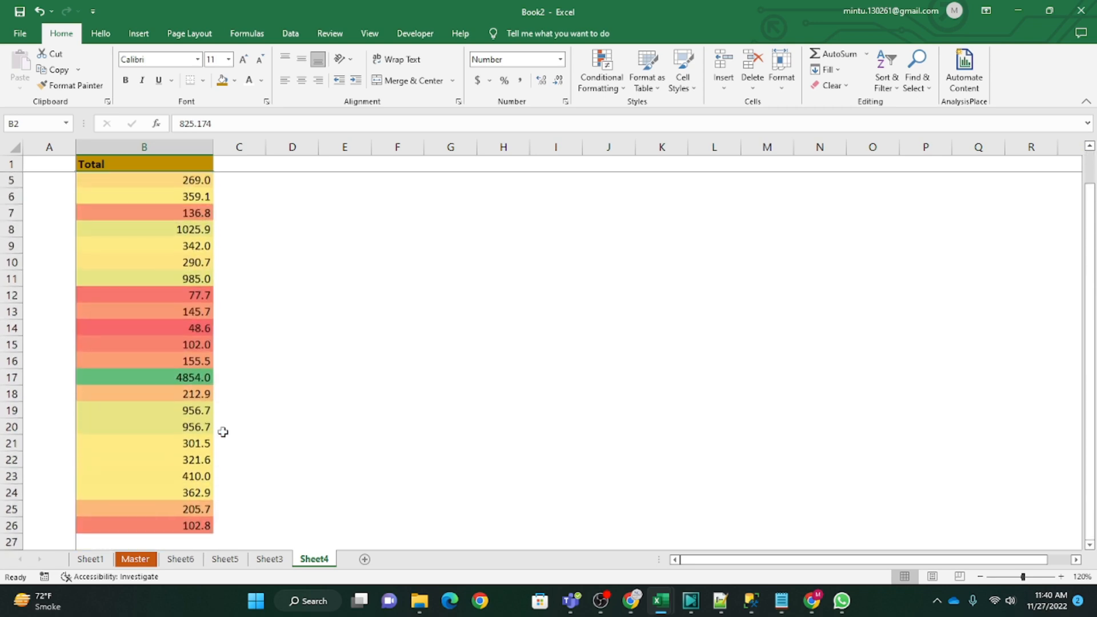
scroll(223, 432, "up", 1)
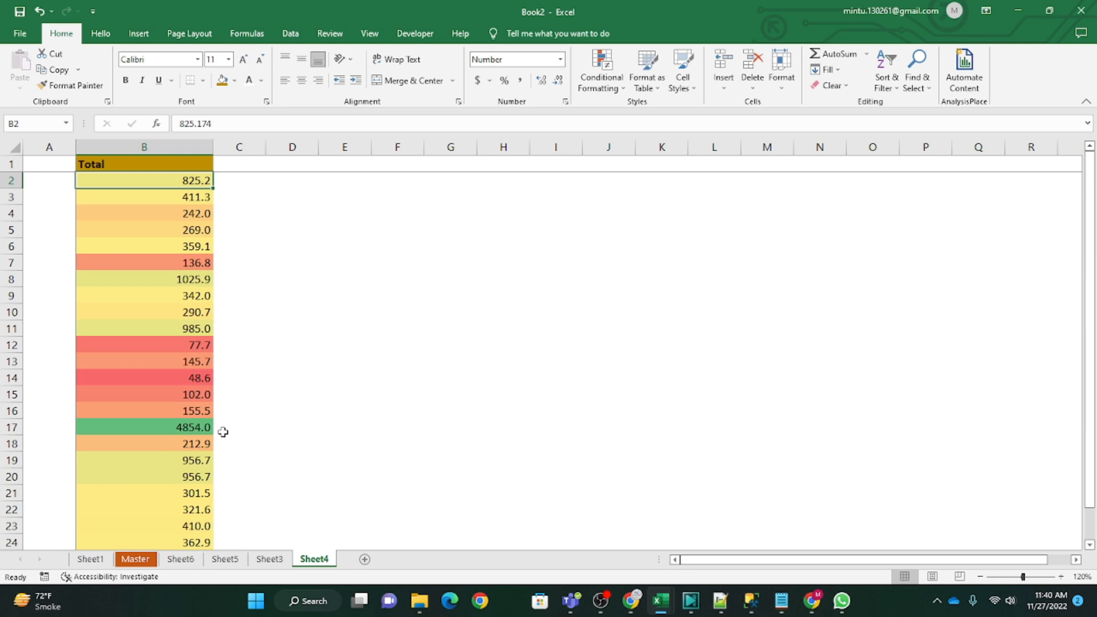
left_click(187, 379)
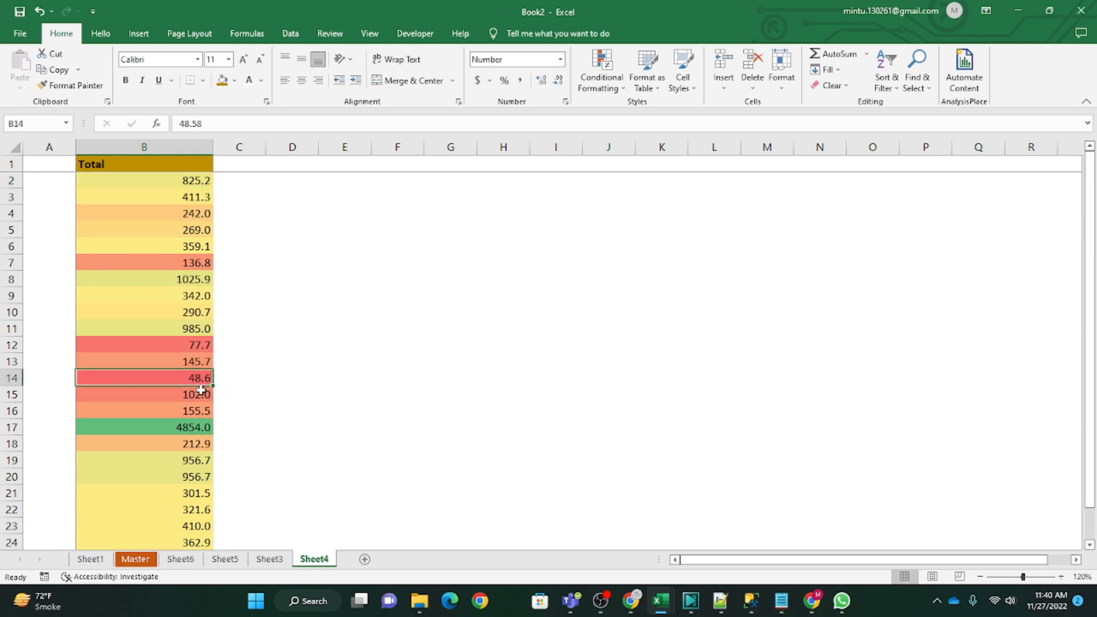
scroll(204, 470, "down", 4)
scroll(204, 469, "up", 4)
key("ctrl+z")
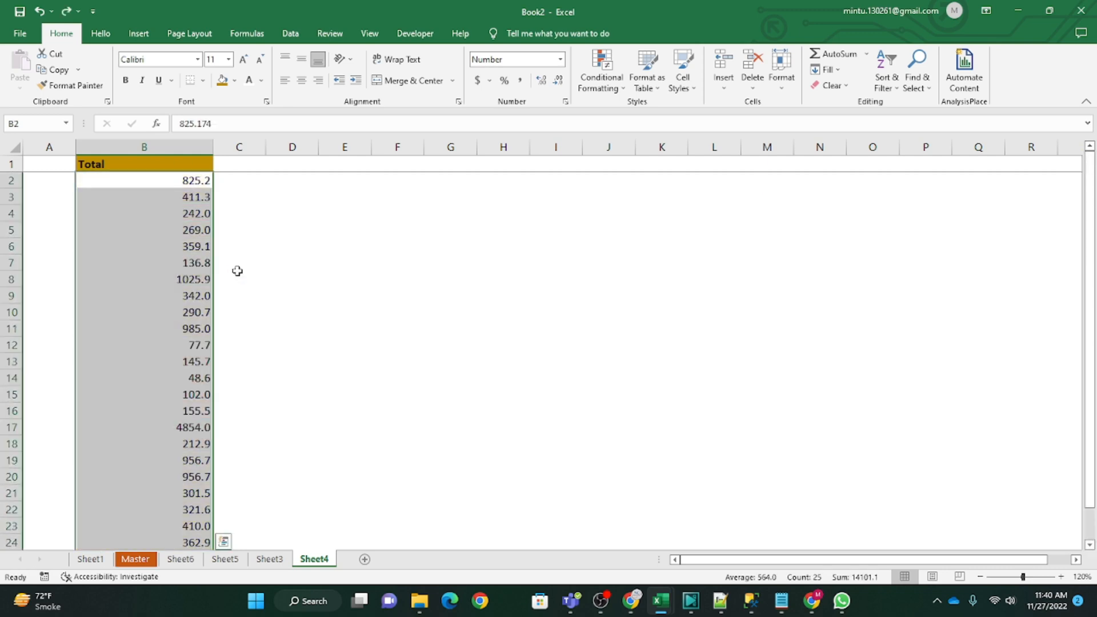
Step: Apply the Red-White-Blue Color Scale to the Total values in B2:B26
left_click(614, 80)
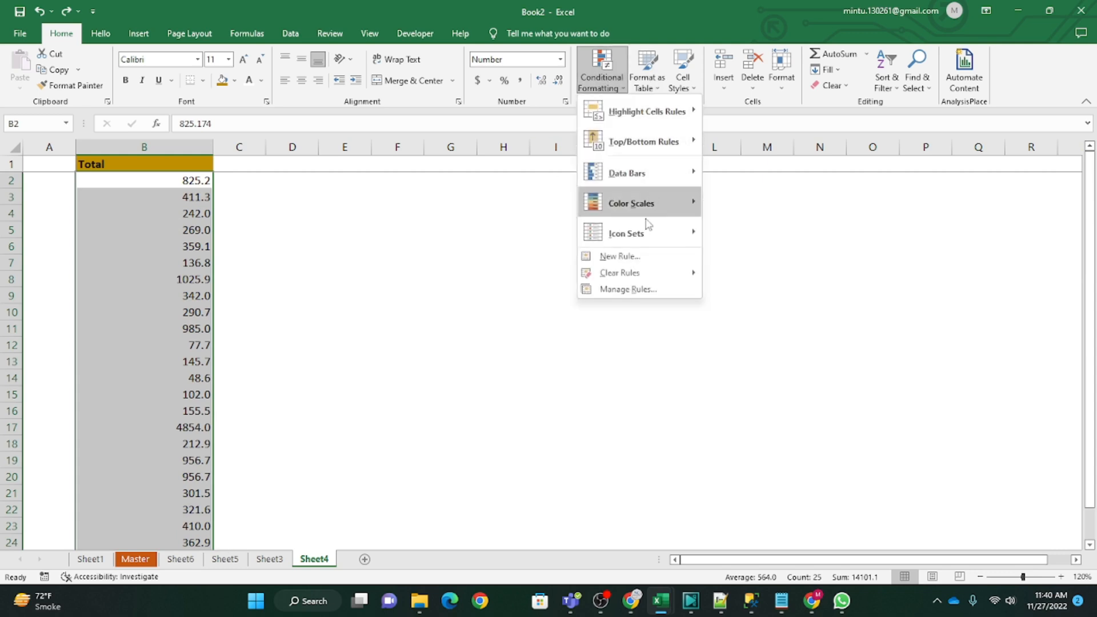
mouse_move(639, 203)
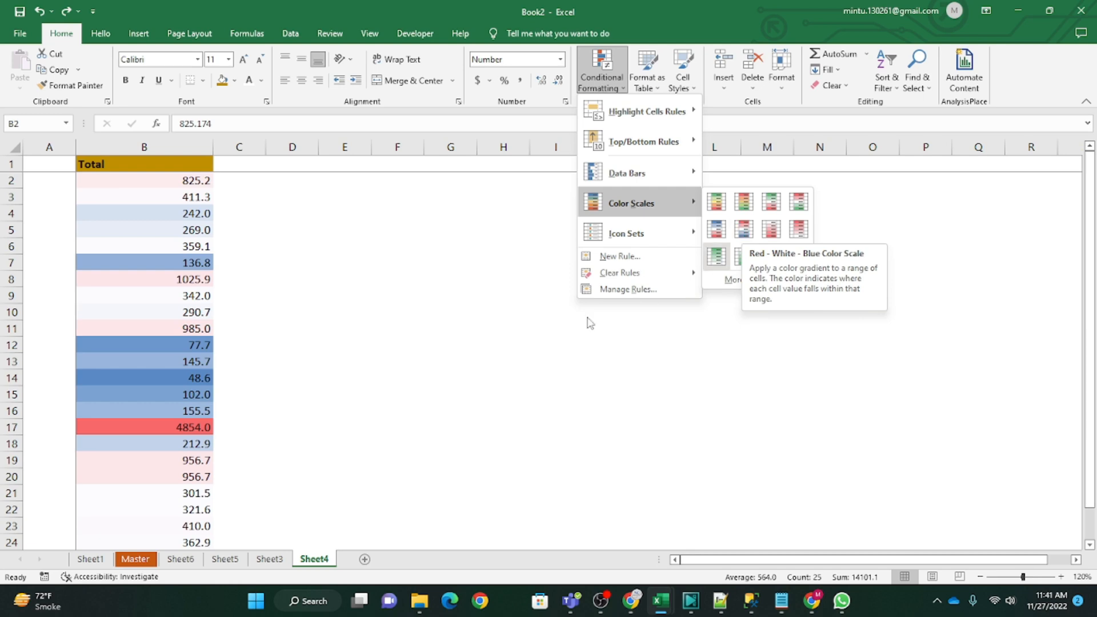
left_click(743, 229)
Step: Compare the color scale shading of the lowest and highest Total values, checking cells B14 and B17
left_click(191, 379)
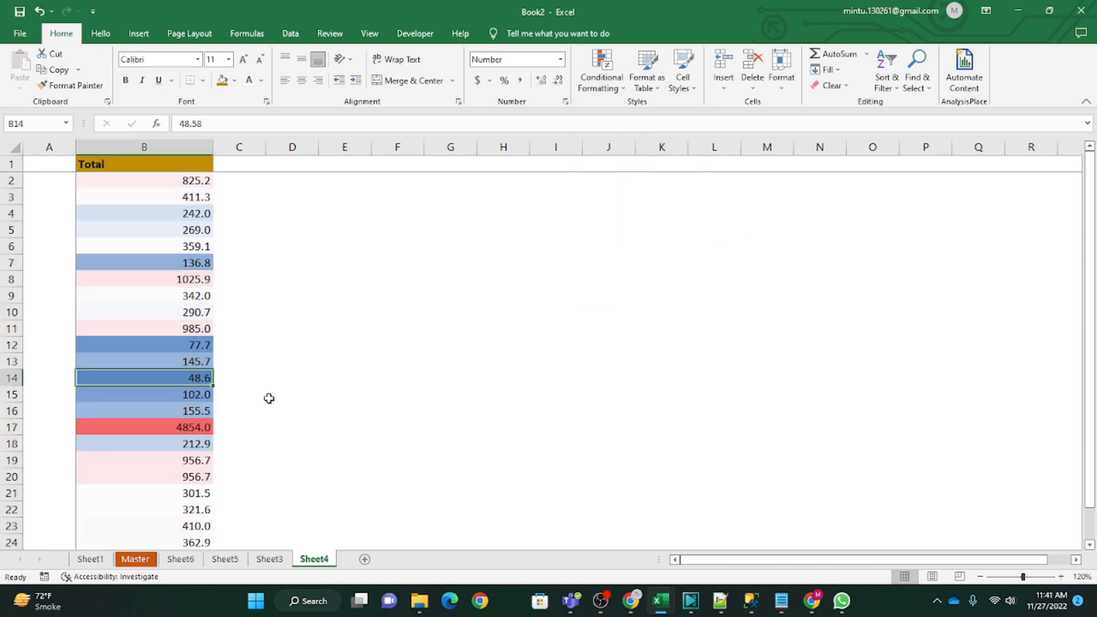
left_click(186, 429)
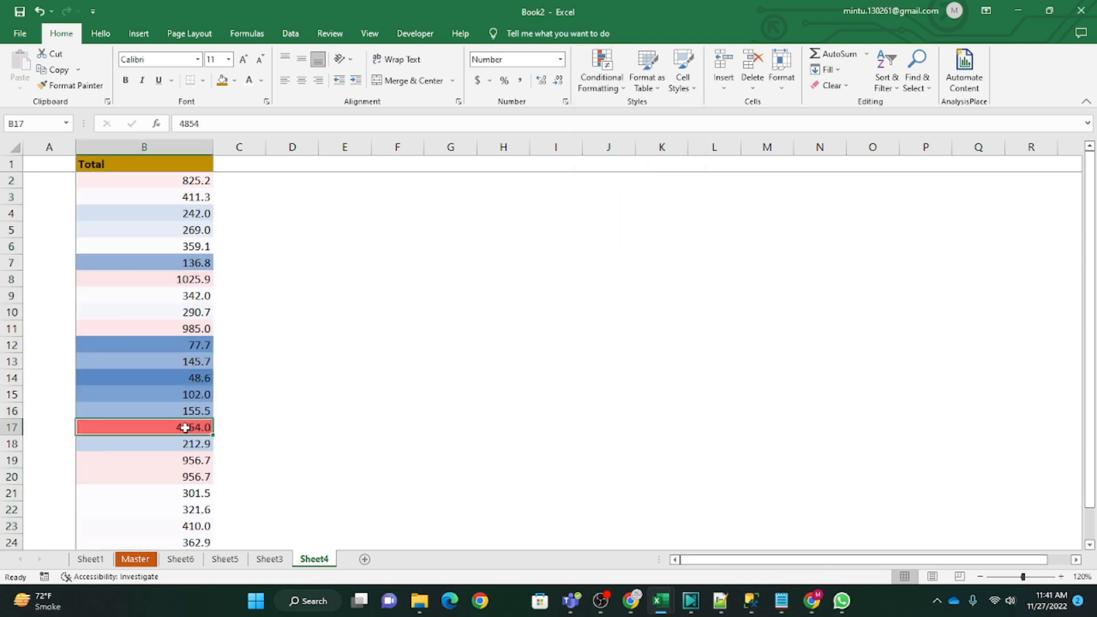
left_click(183, 366)
left_click(182, 380)
left_click(176, 429)
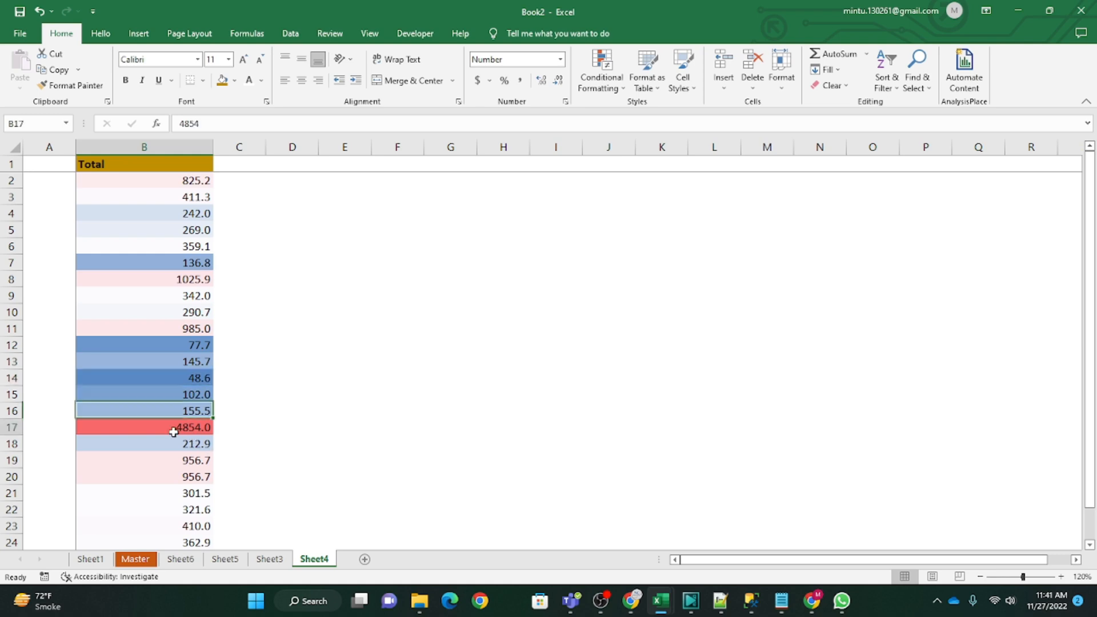
left_click(194, 377)
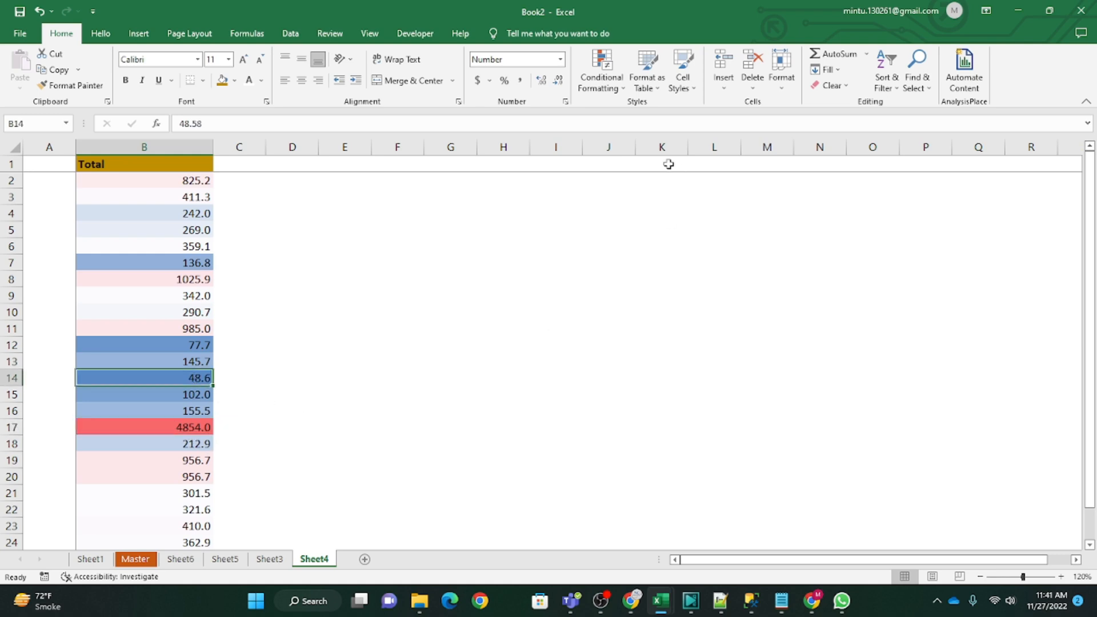
left_click(615, 90)
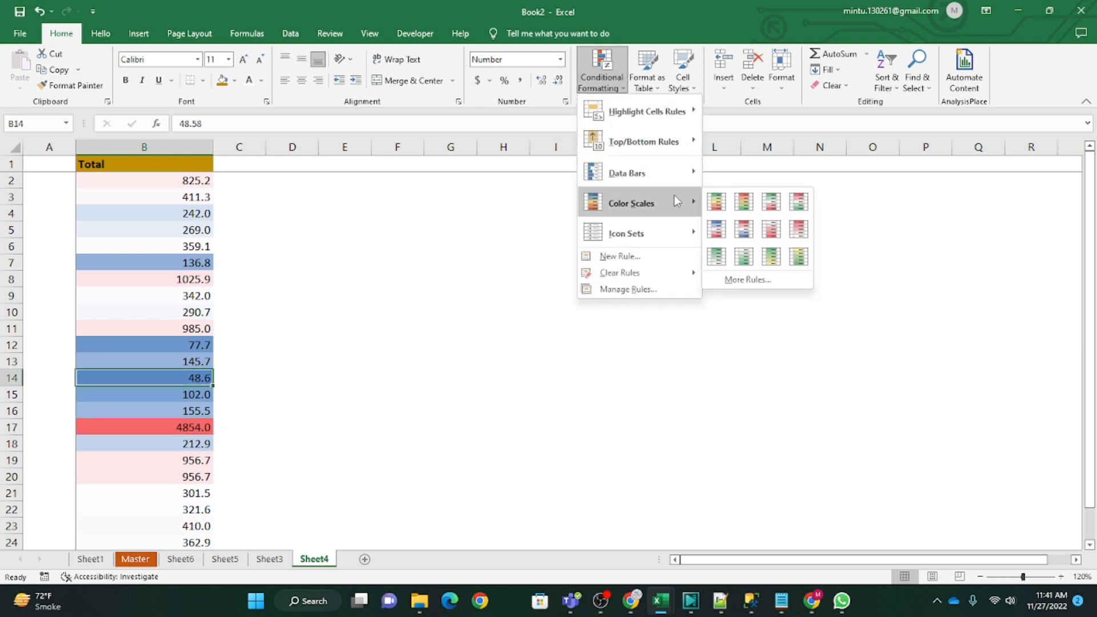
mouse_move(667, 244)
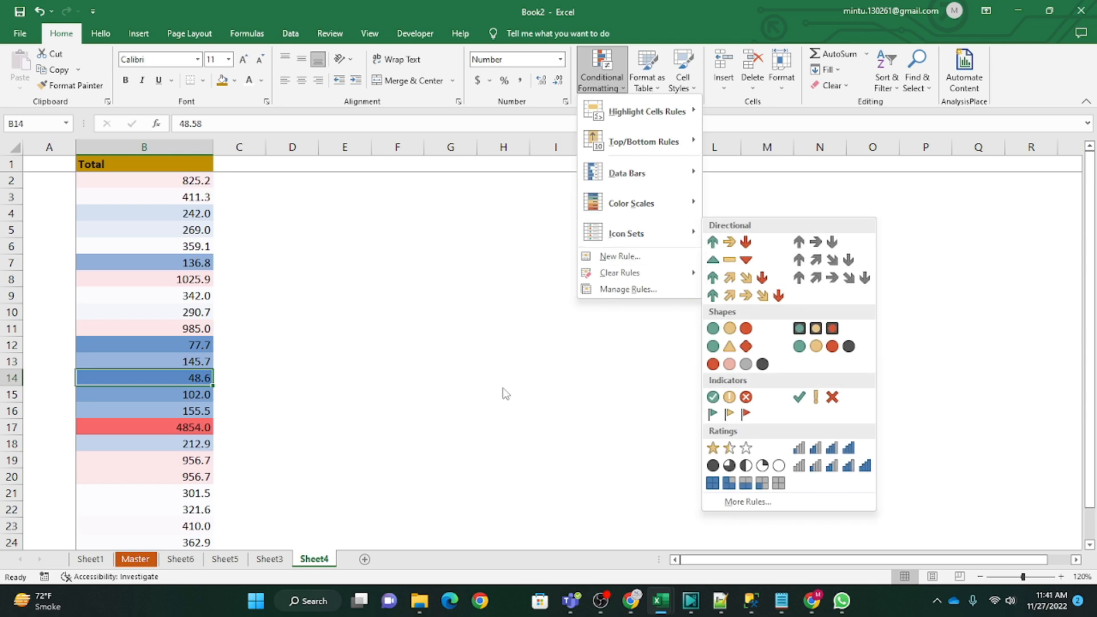
key("Escape")
key("Escape")
Step: Look through the conditional formatting on Sheet3, Sheet5 and Sheet6, and return to Sheet4
left_click(266, 561)
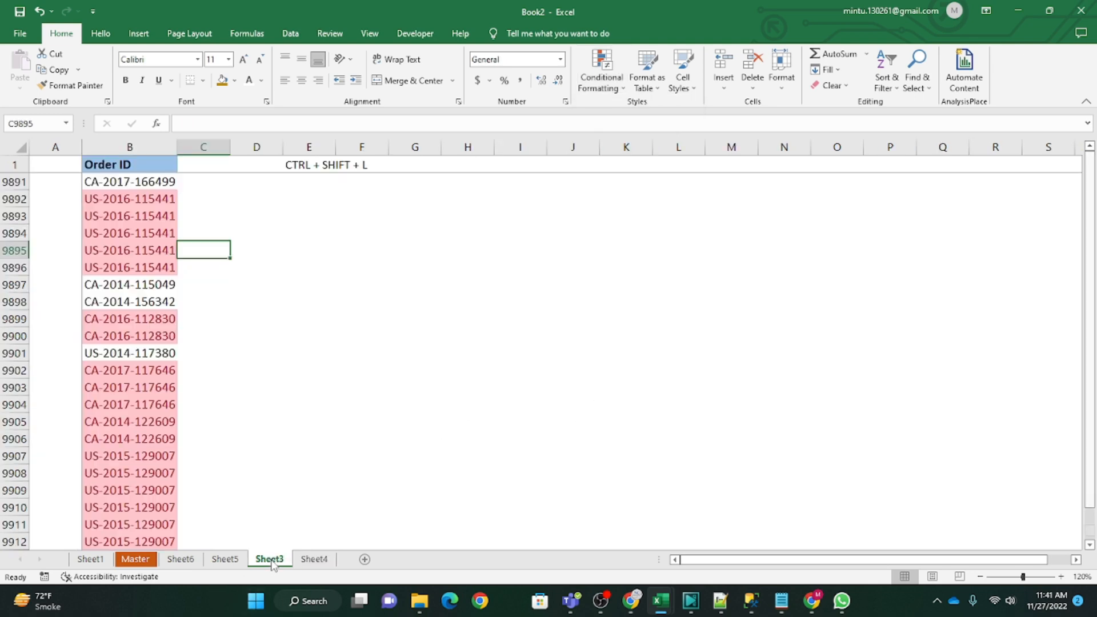
left_click(231, 562)
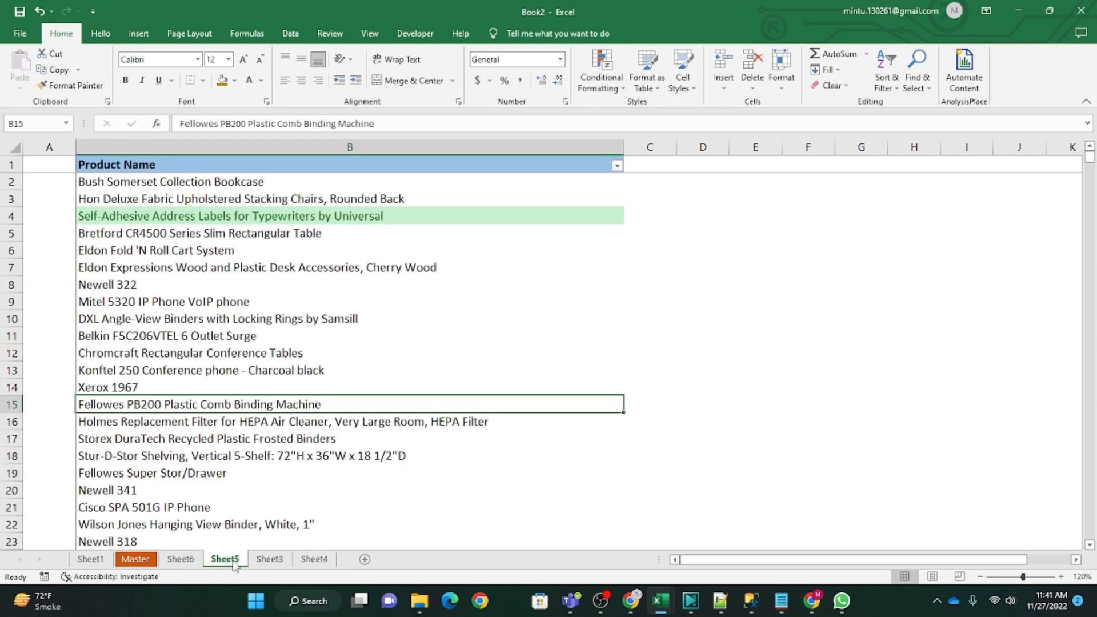
left_click(181, 560)
left_click(313, 560)
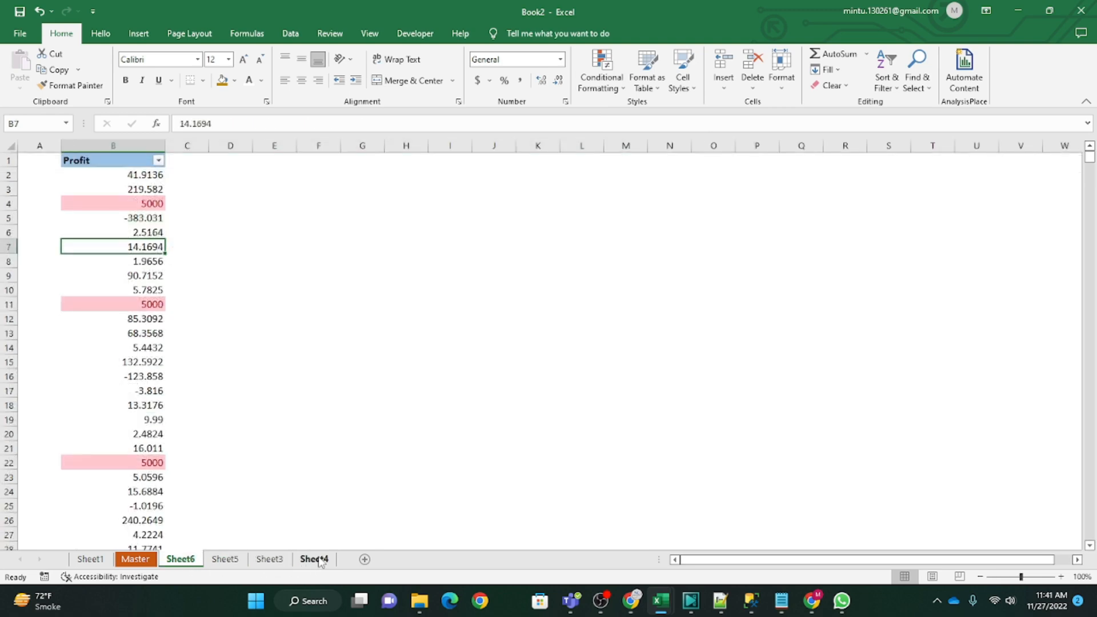
left_click(274, 563)
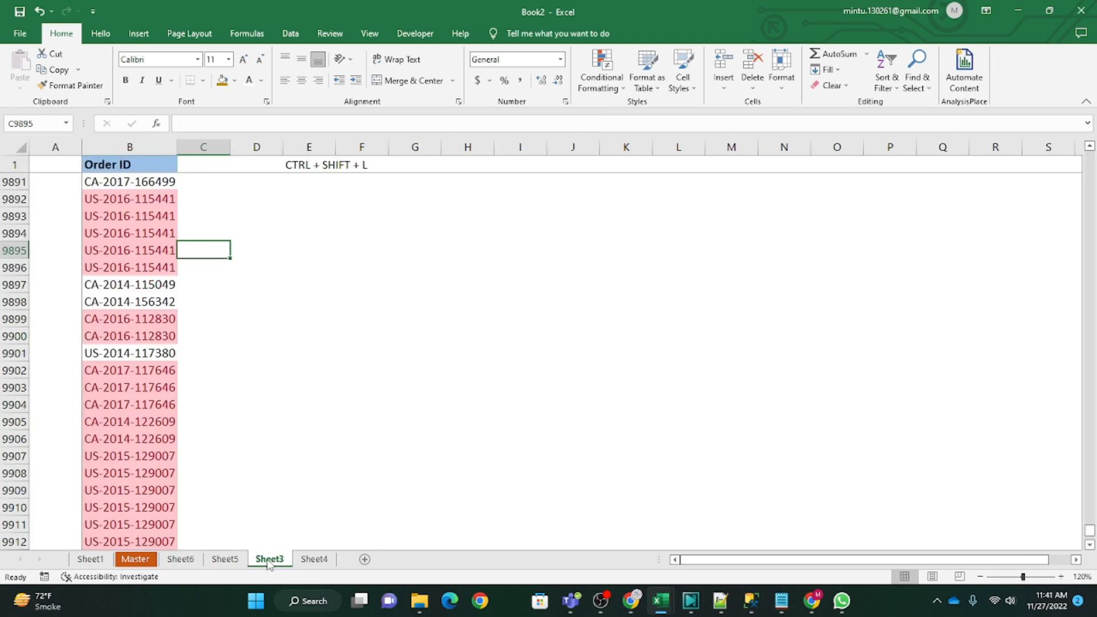
left_click(225, 560)
left_click(286, 561)
left_click(307, 561)
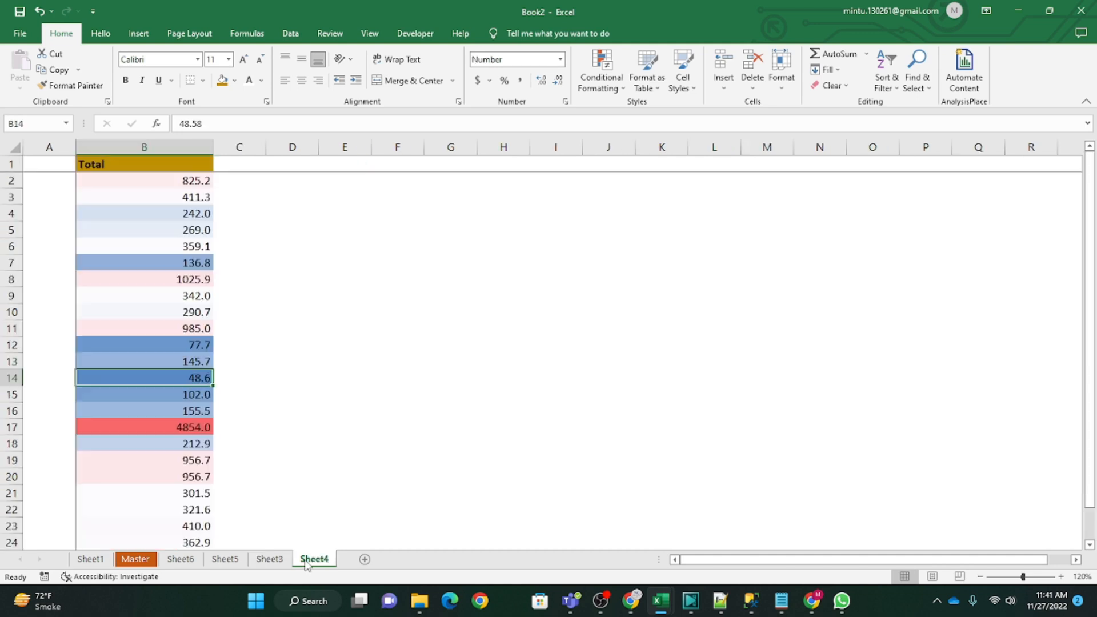
Step: Undo the color scale and apply the 4 Ratings icon set to the Total values in B2:B26
key("ctrl+z")
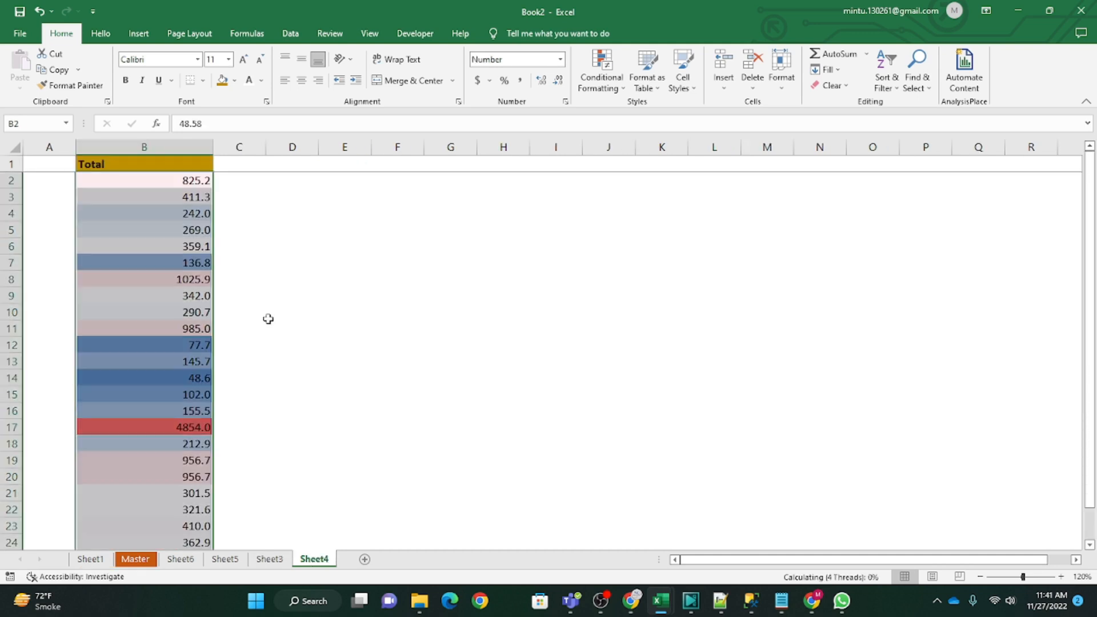
left_click(601, 80)
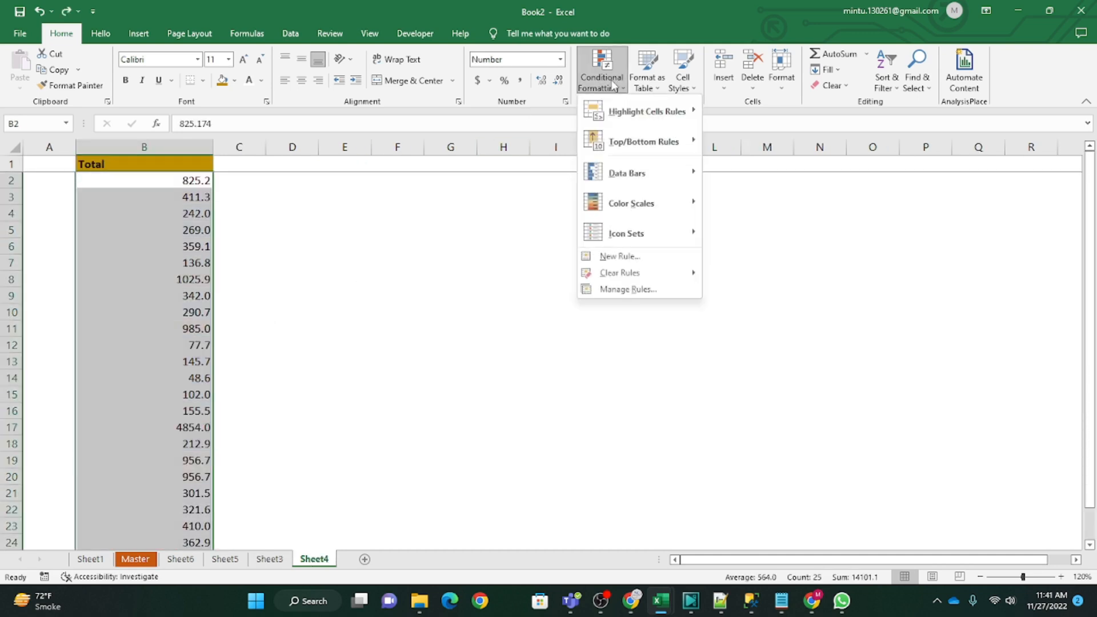
mouse_move(638, 237)
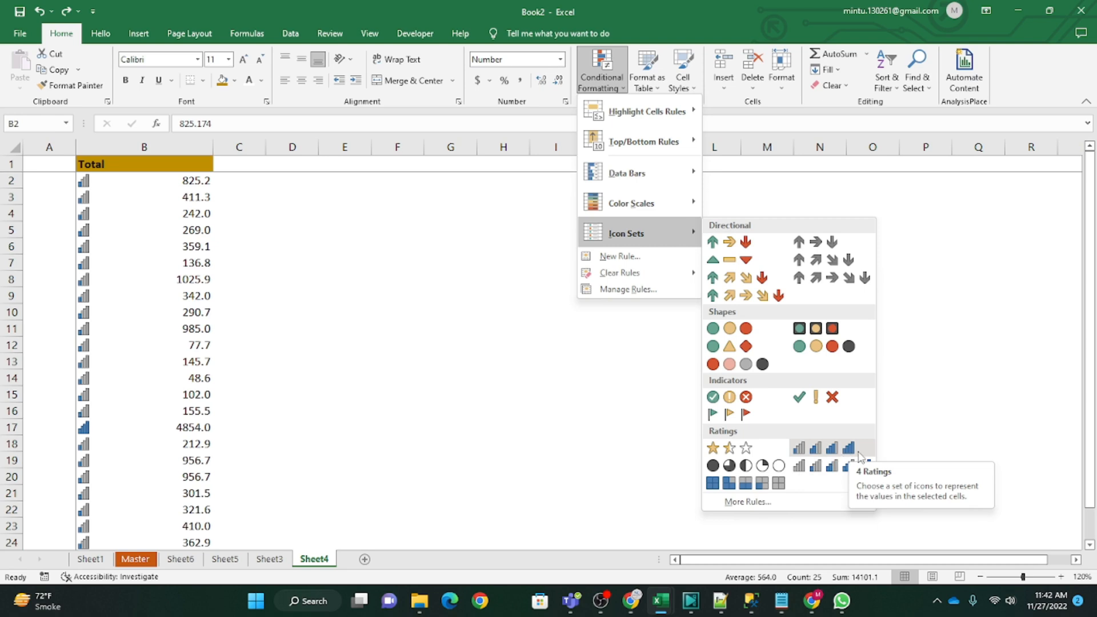
left_click(858, 453)
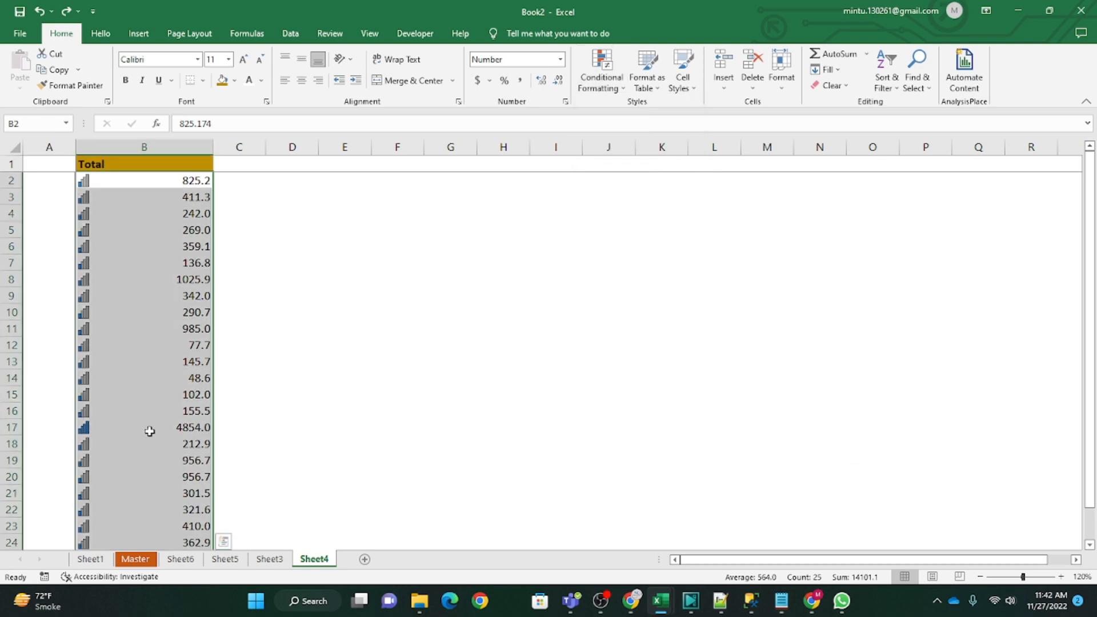
Step: Check the rating icons down the Total column, including B17, and undo the icon set
left_click(173, 431)
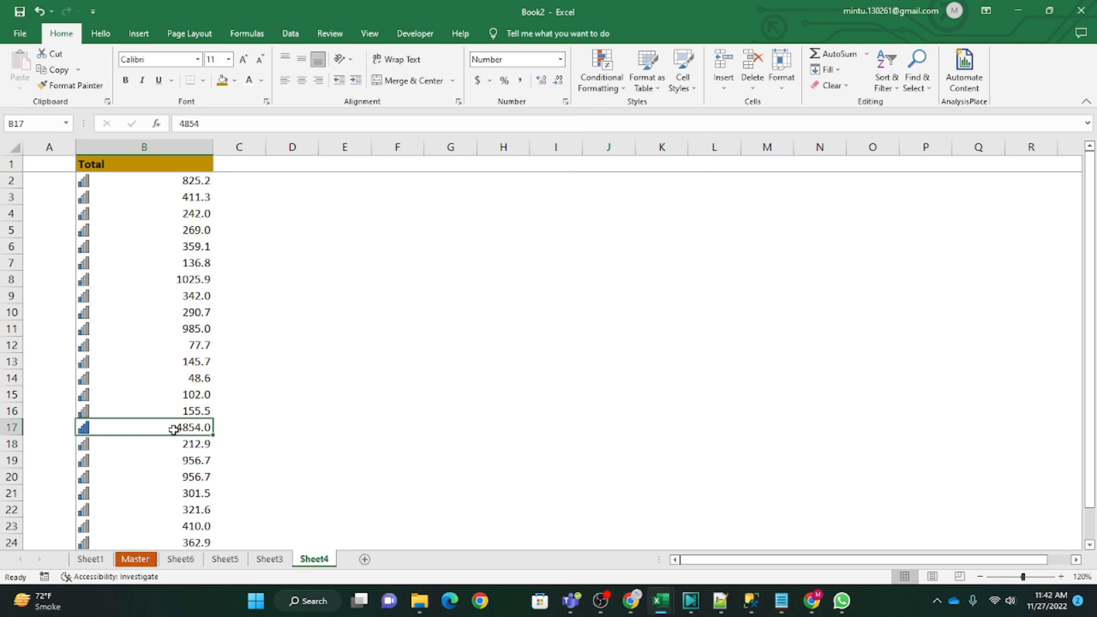
scroll(172, 428, "down", 2)
scroll(175, 425, "up", 2)
key("ctrl+z")
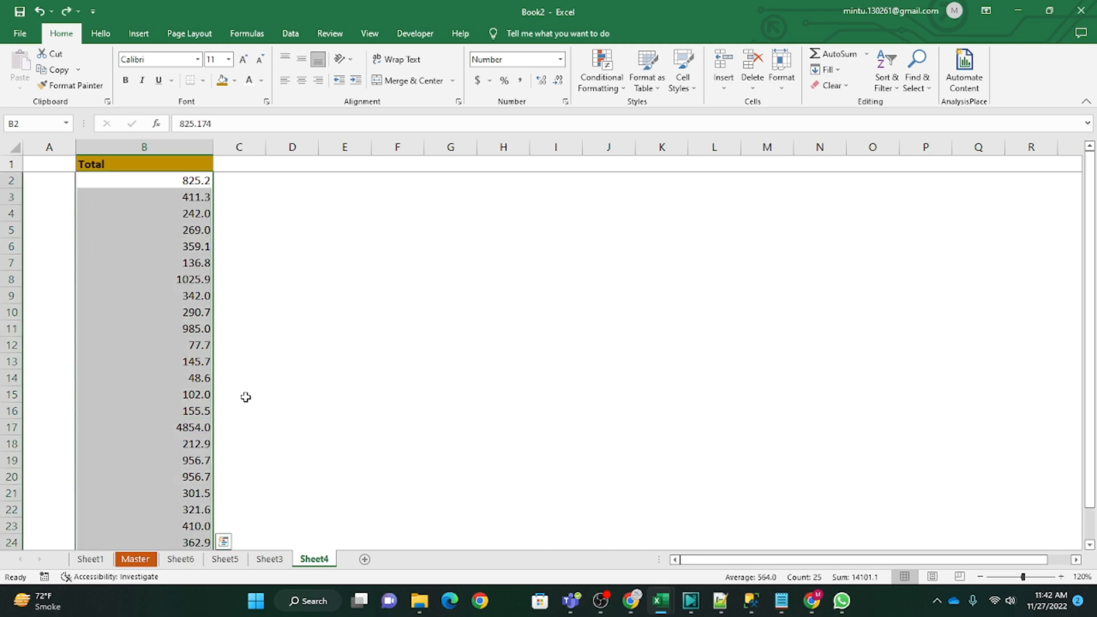
Step: Review the highlighted cells on Sheet5 and Sheet3, and examine the formatted Sales values in B2:B93 on Sheet1
left_click(601, 74)
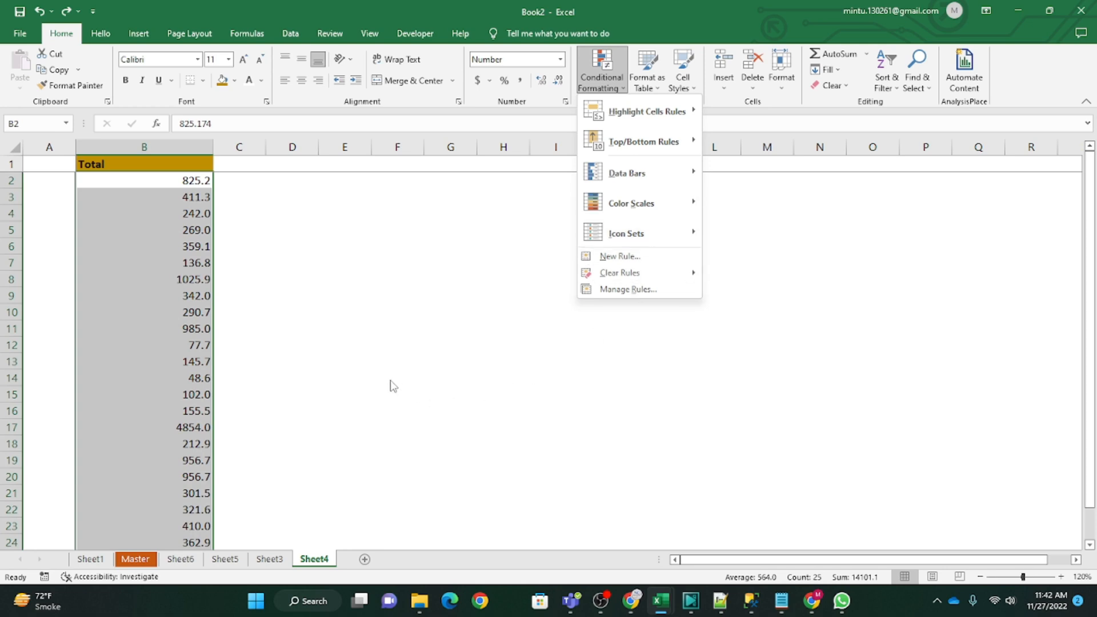
key("Escape")
left_click(226, 561)
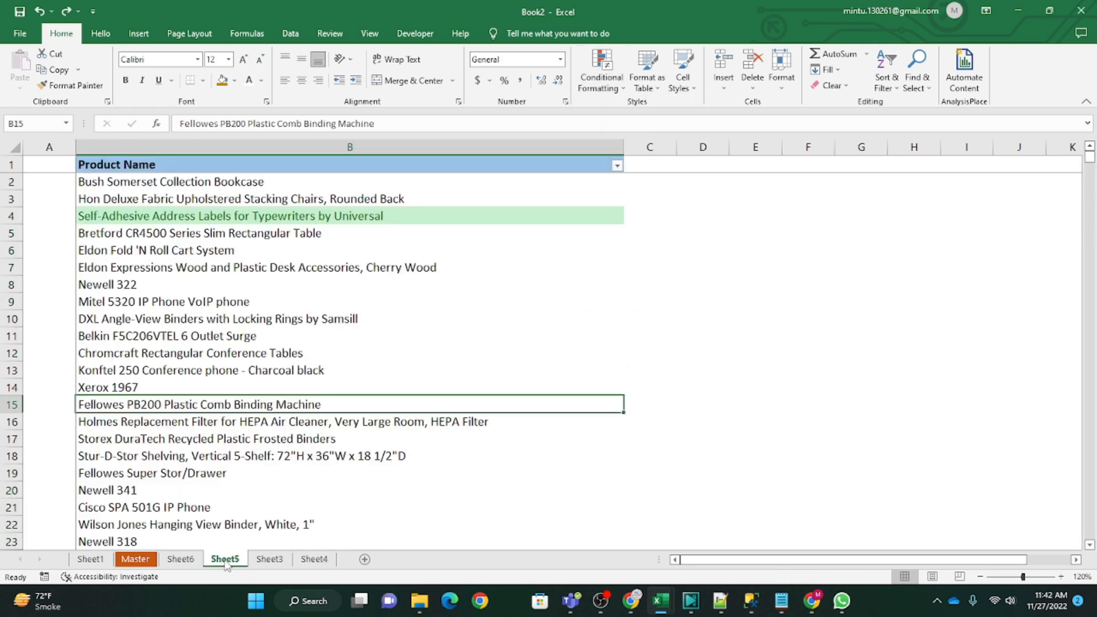
left_click(266, 561)
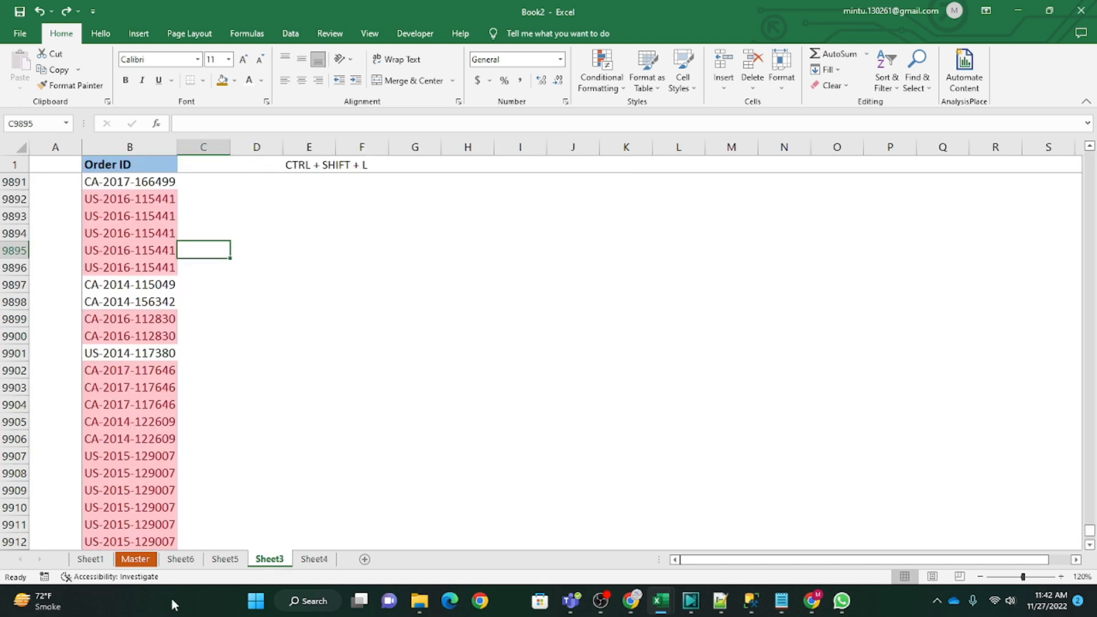
left_click(90, 561)
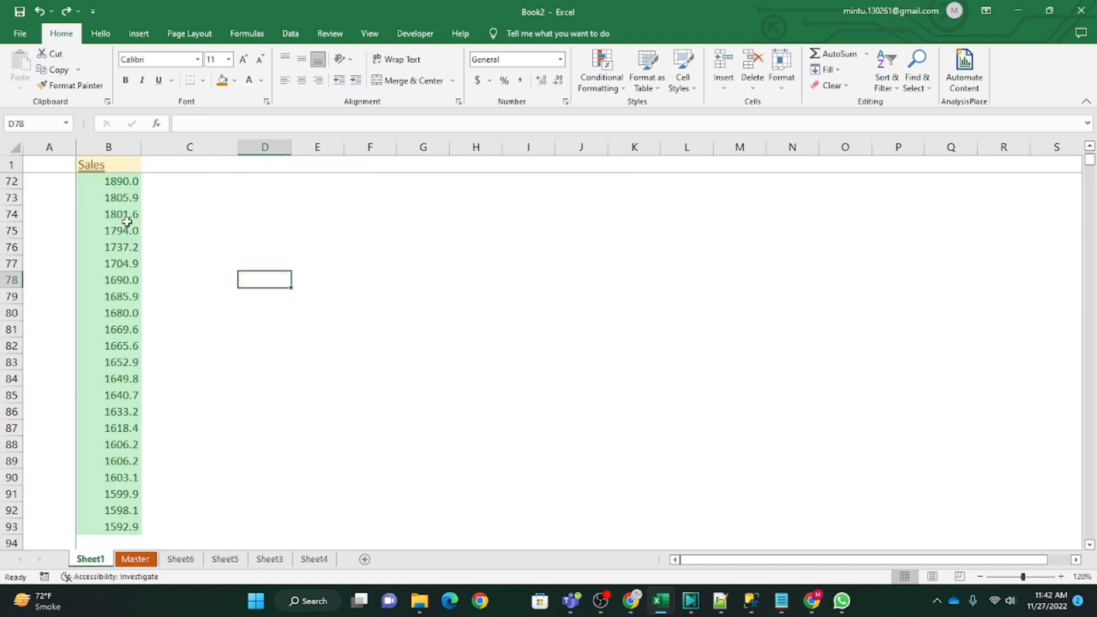
scroll(114, 305, "up", 14)
left_click(95, 306)
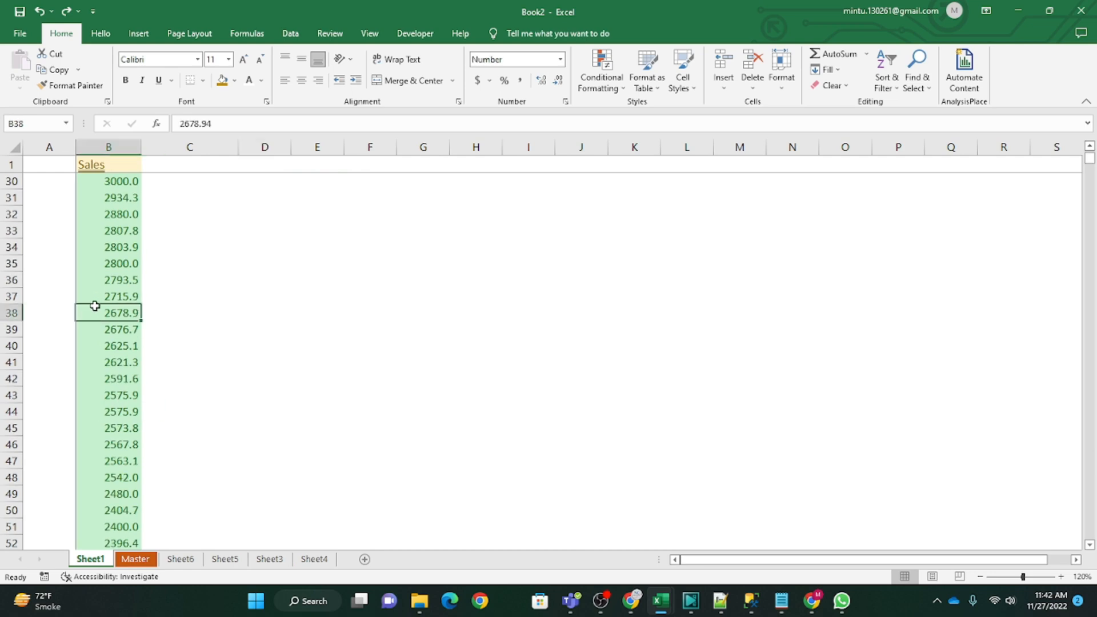
key("ctrl+Up")
key("Down")
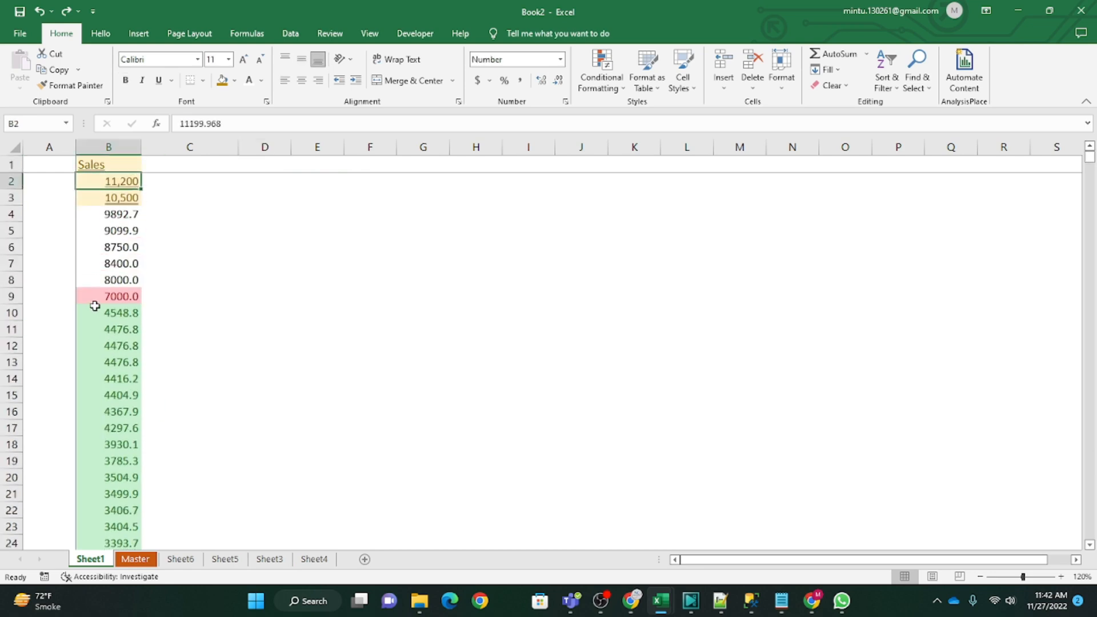
key("ctrl+shift+Down")
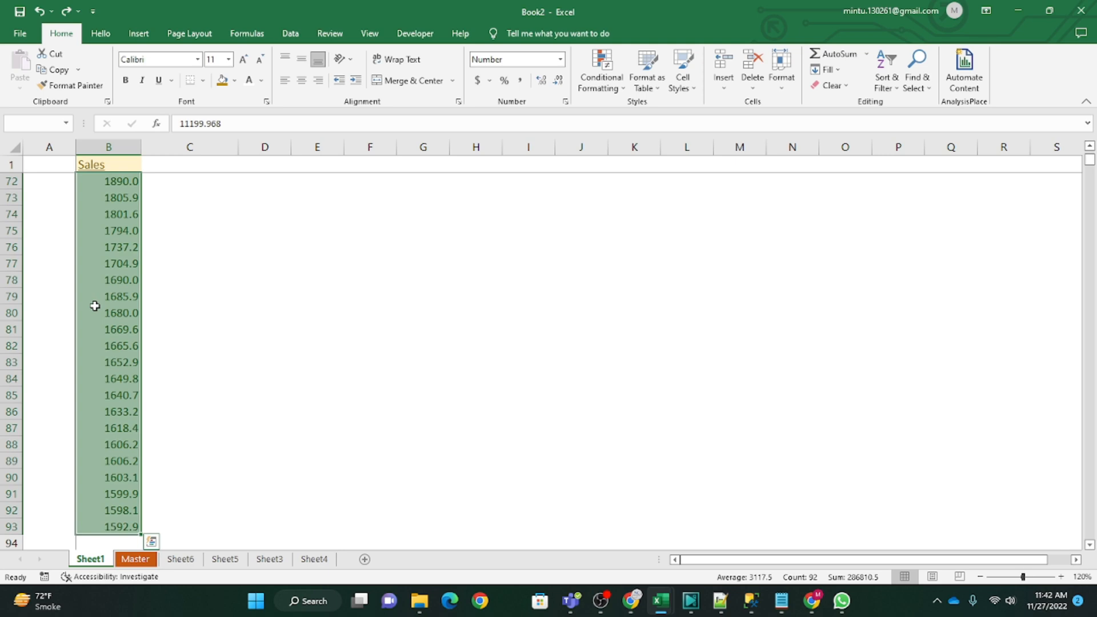
Step: Enter 20000 in Sales cell B82 on Sheet1 to test the highlighting rules
left_click(103, 345)
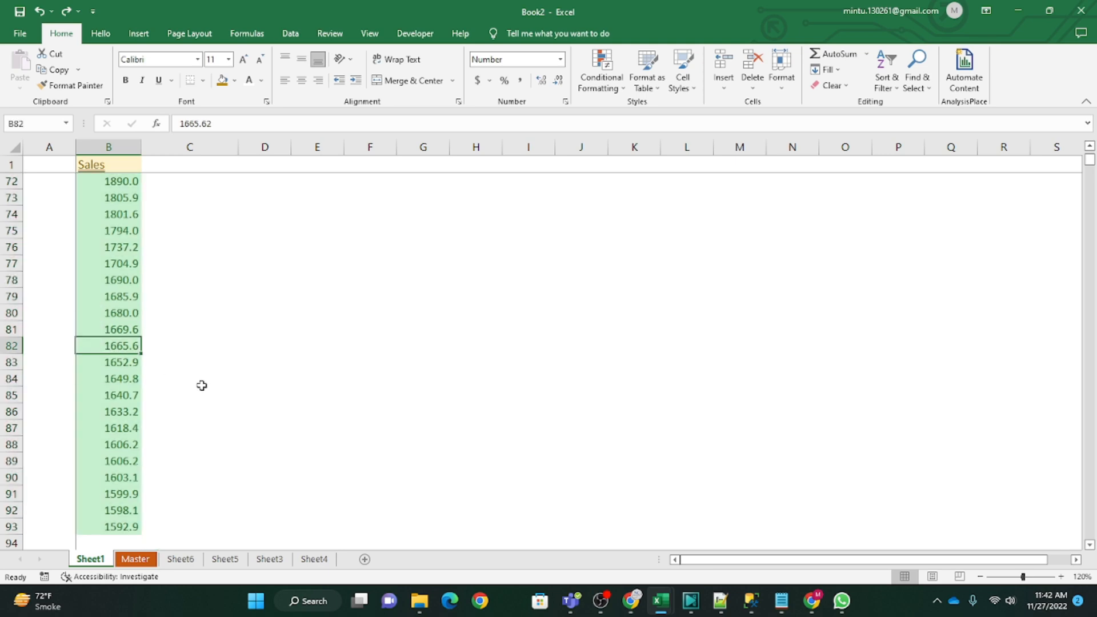
type("20000")
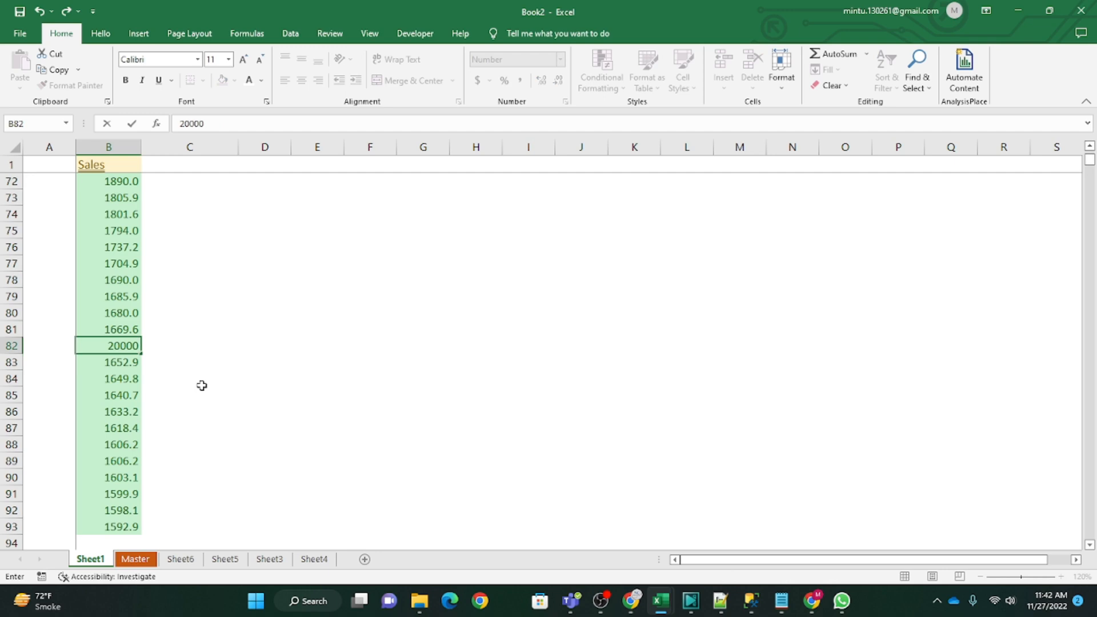
key("Return")
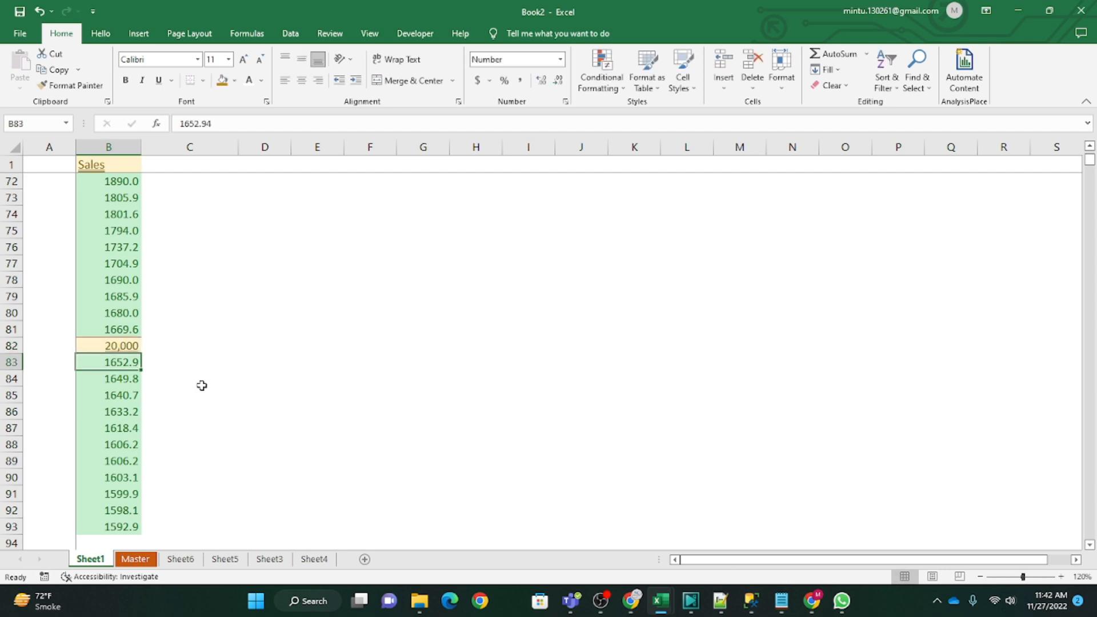
Step: Delete all the Sales values in B2:B93 on Sheet1, keeping the header
key("Up")
key("ctrl+Up")
key("Down")
key("Down")
key("Up")
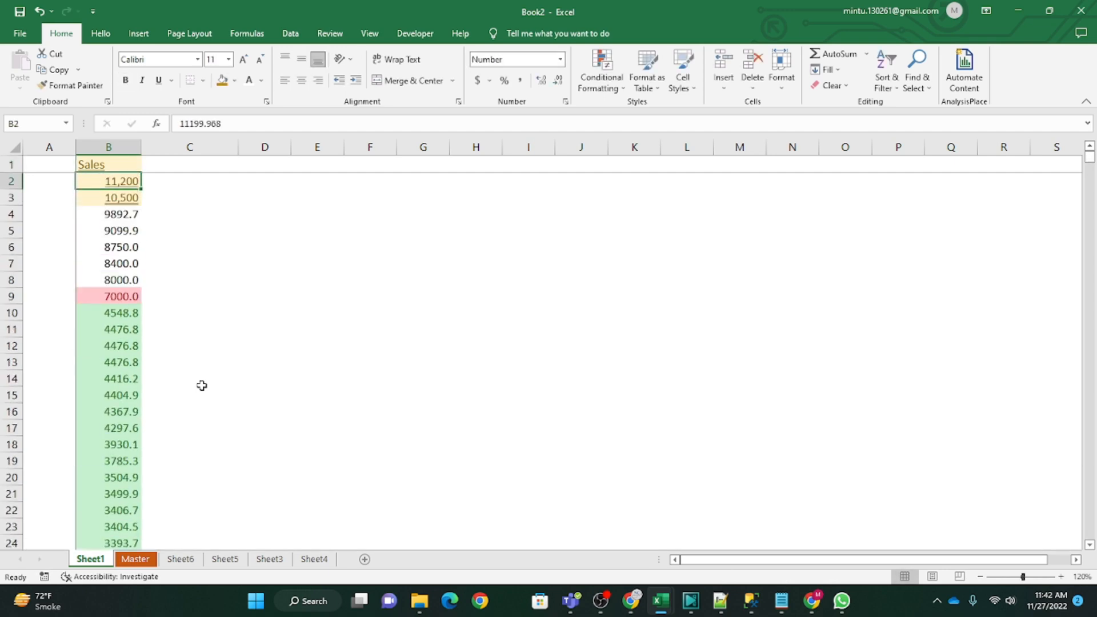
key("ctrl+shift+Down")
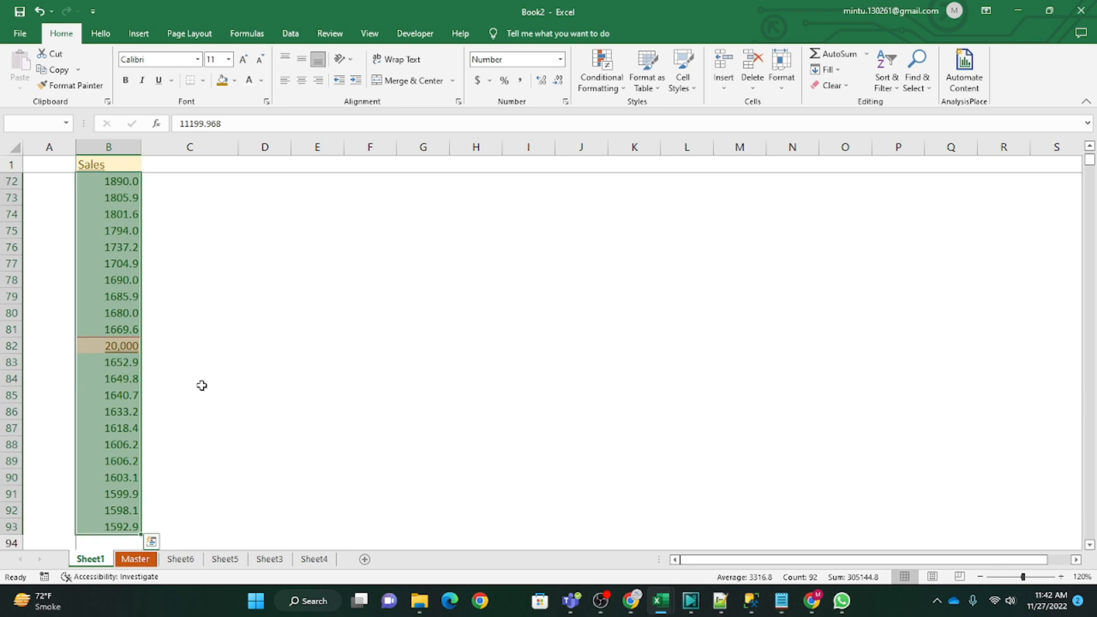
key("Delete")
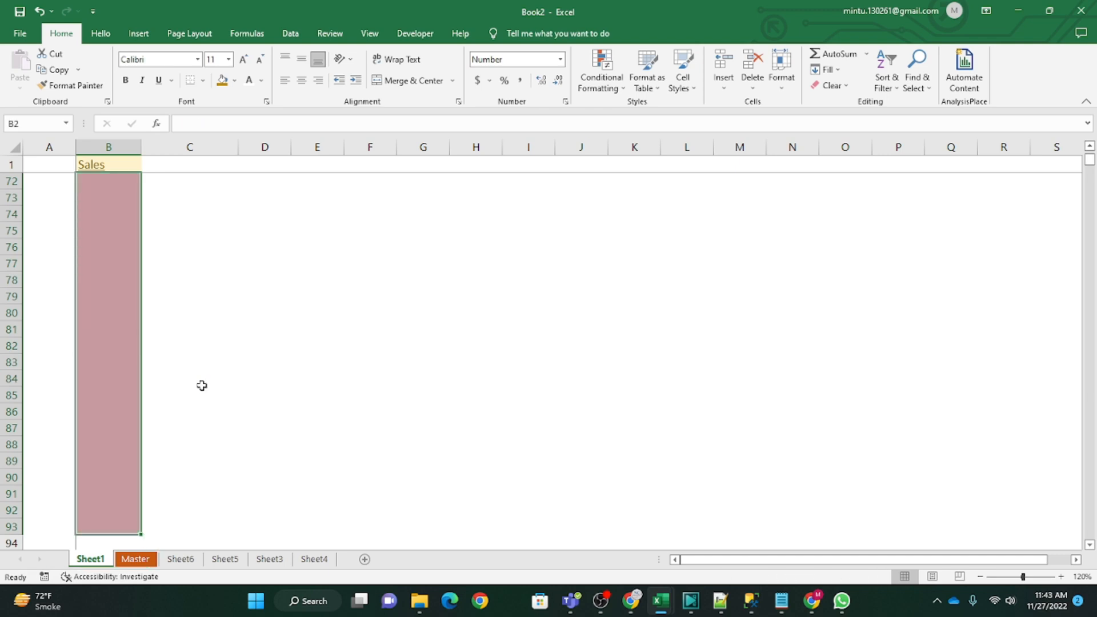
Step: Enter 5000, 8000, 20,000 and 400 in Sales cells B2 to B5 to test the existing conditional formatting rules
key("Down")
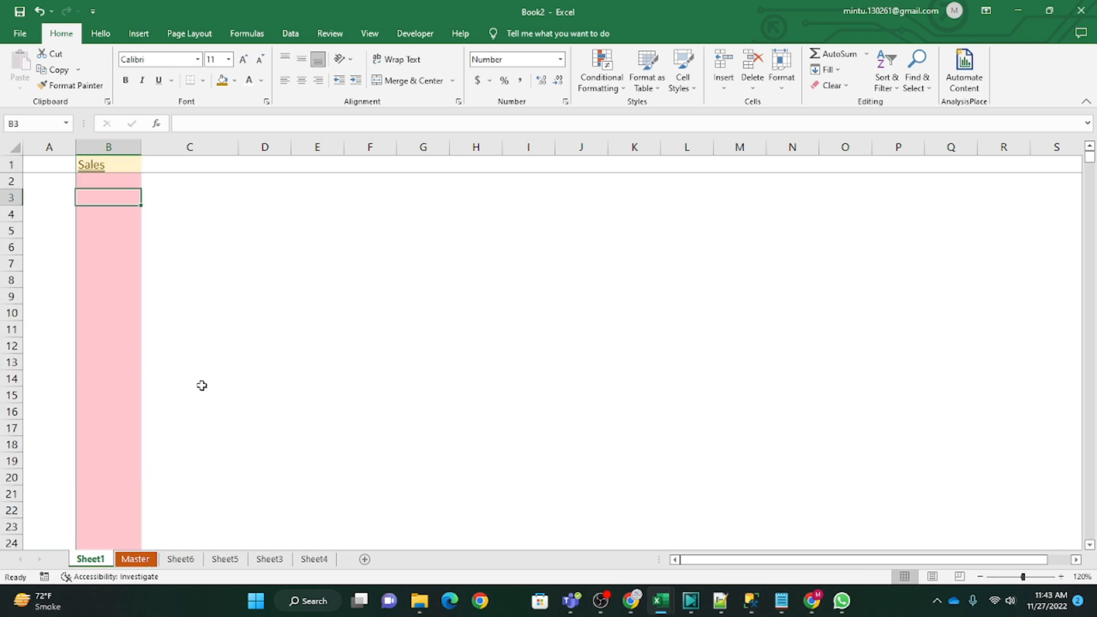
key("Up")
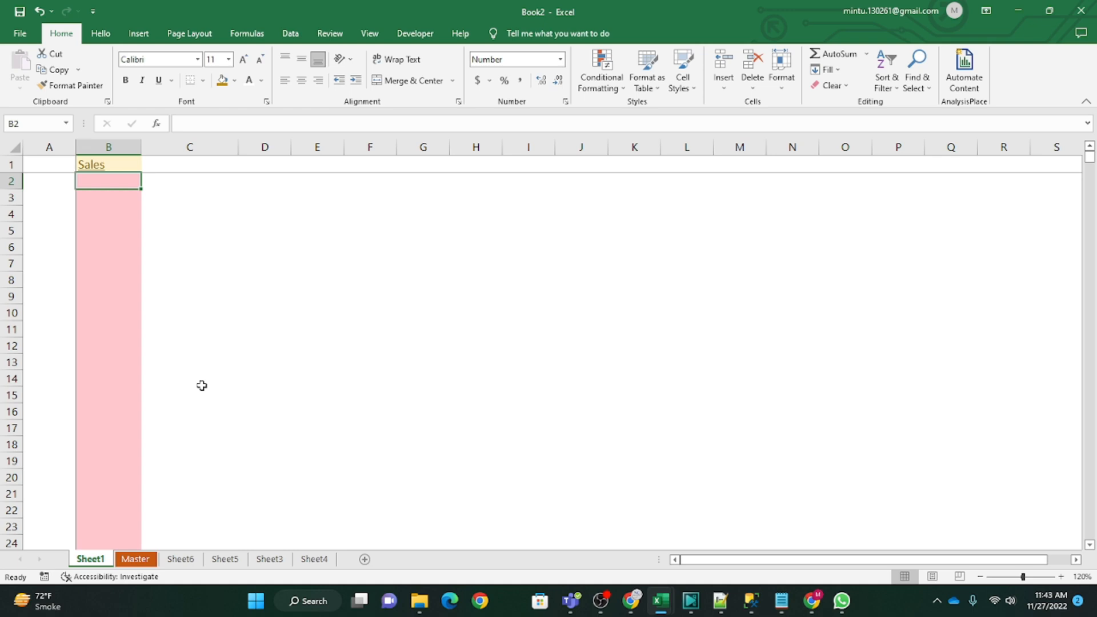
type("5000")
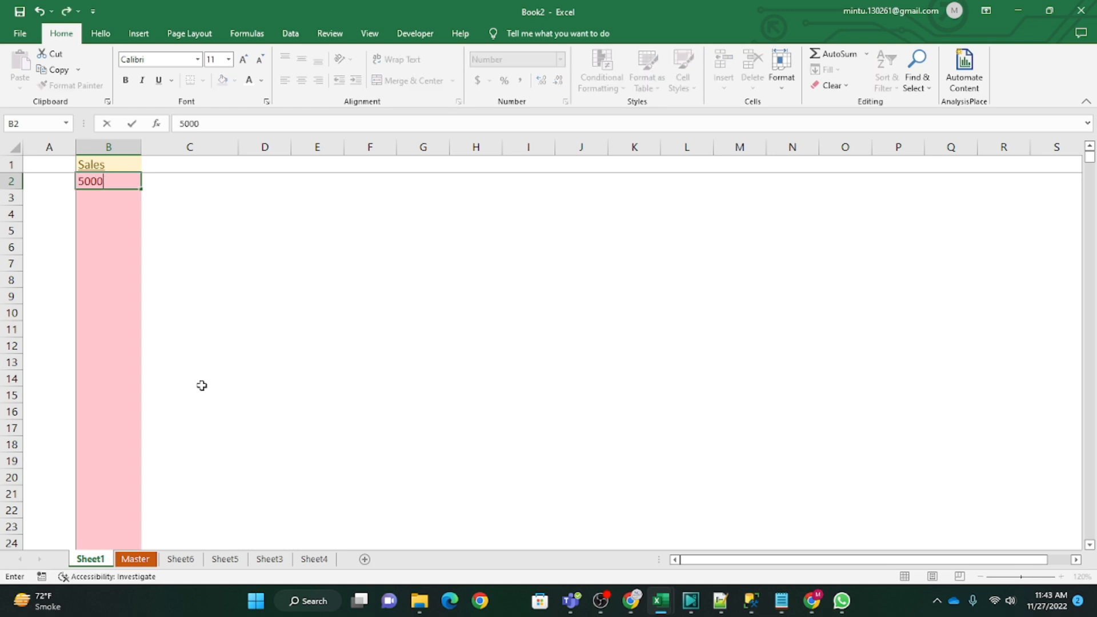
key("Return")
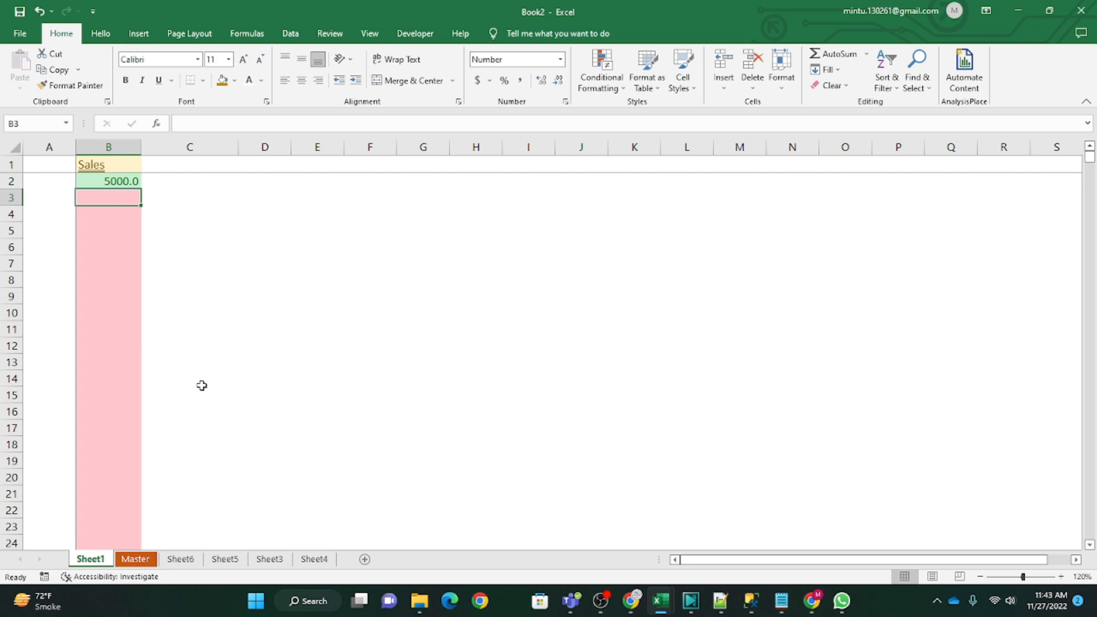
type("8000")
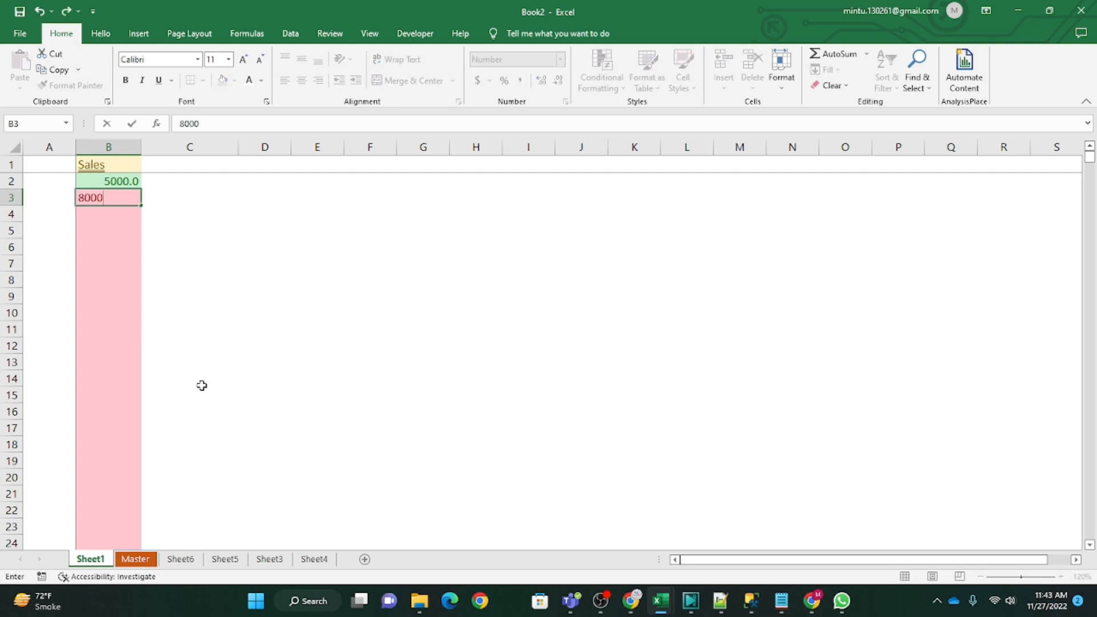
key("Return")
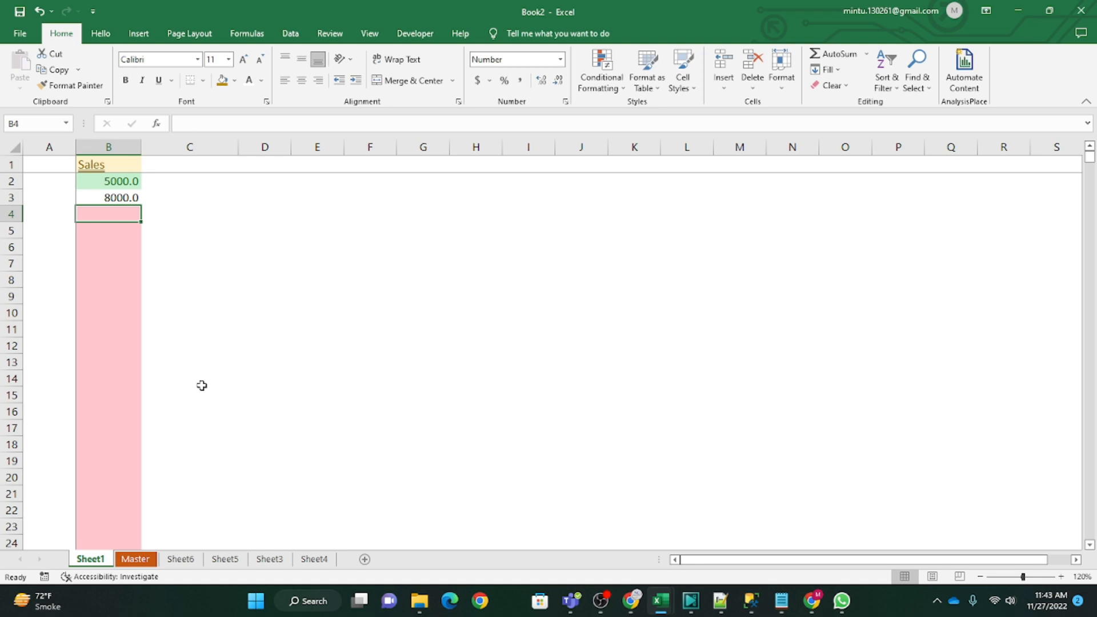
type("20,00")
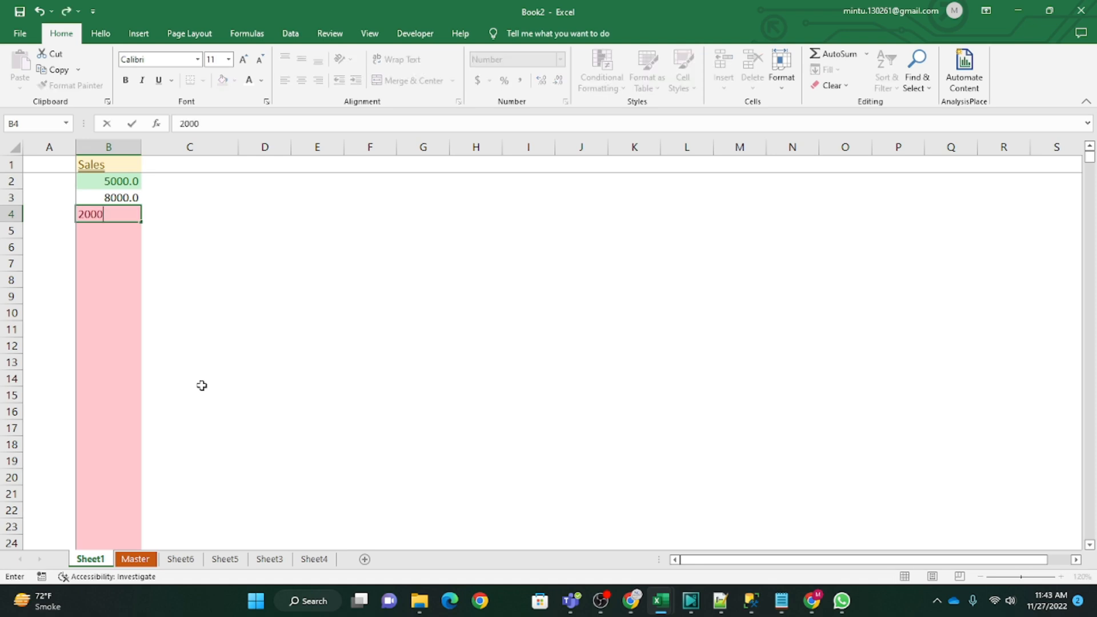
type("0")
key("Return")
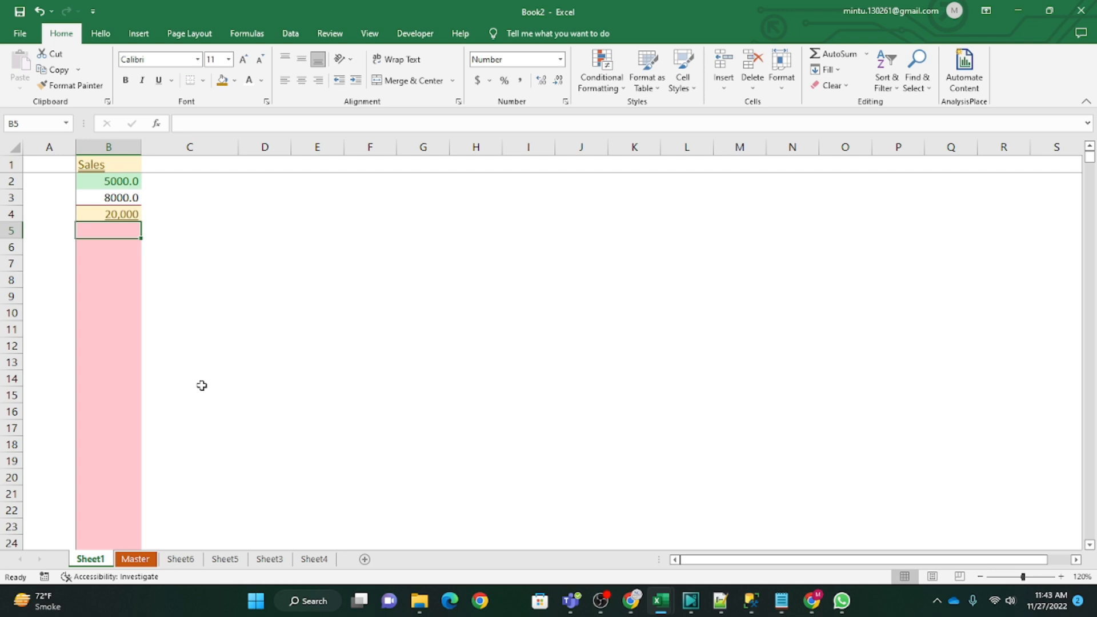
type("5000")
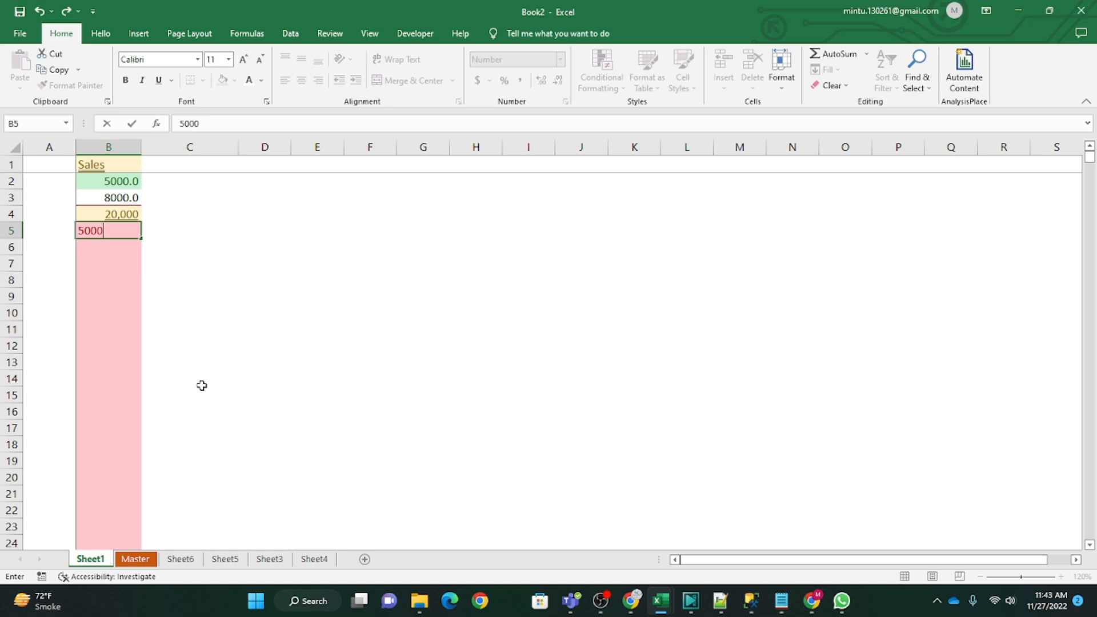
key("BackSpace")
key("BackSpace")
key("BackSpace")
key("BackSpace")
type("400")
key("Return")
Step: Compare the highlighting of the individual test values in Sales cells B2 to B5
key("Up")
key("Up")
key("Up")
key("Up")
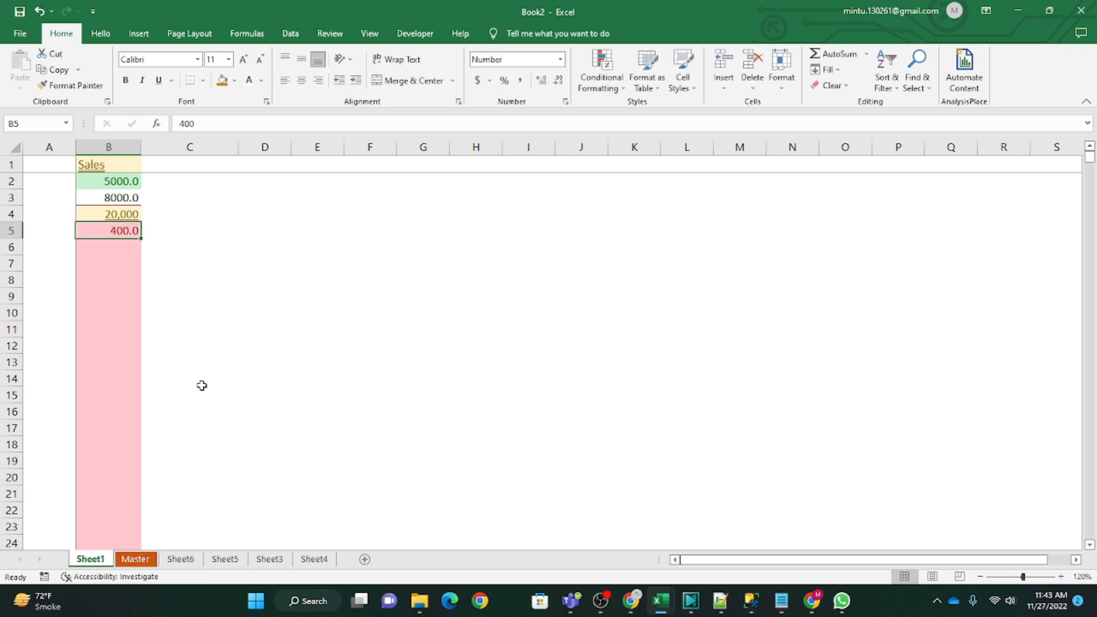
key("Down")
key("Down")
key("Down")
key("Down")
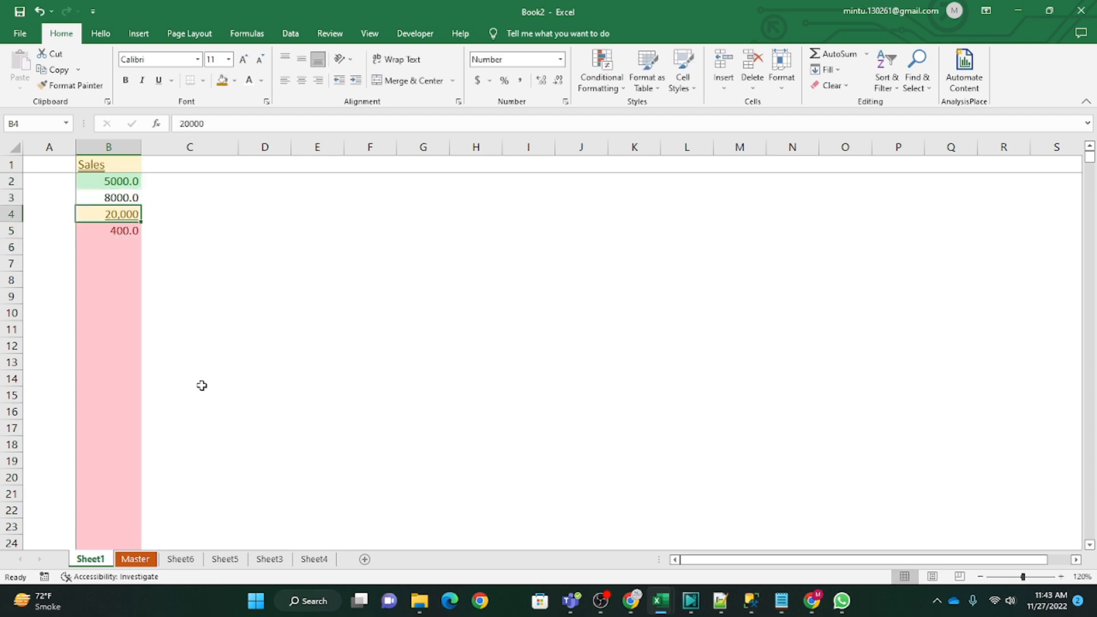
key("Up")
key("Up")
key("Up")
key("Up")
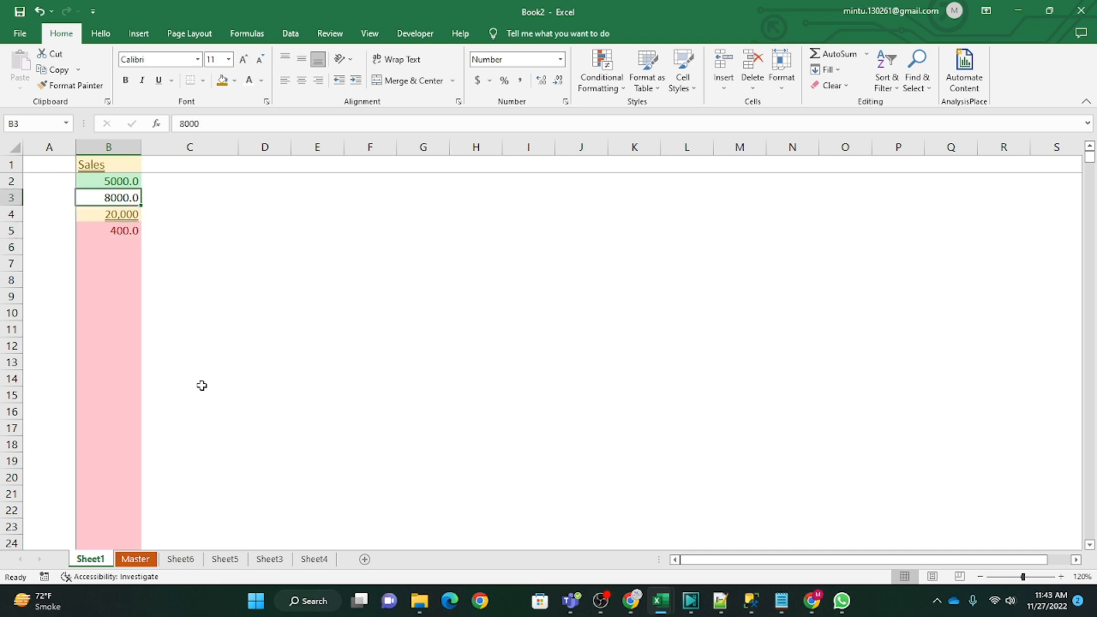
Step: Delete the four test values from Sales cells B2:B5
key("Down")
key("Up")
key("shift+Down")
key("shift+Down")
key("shift+Down")
key("Delete")
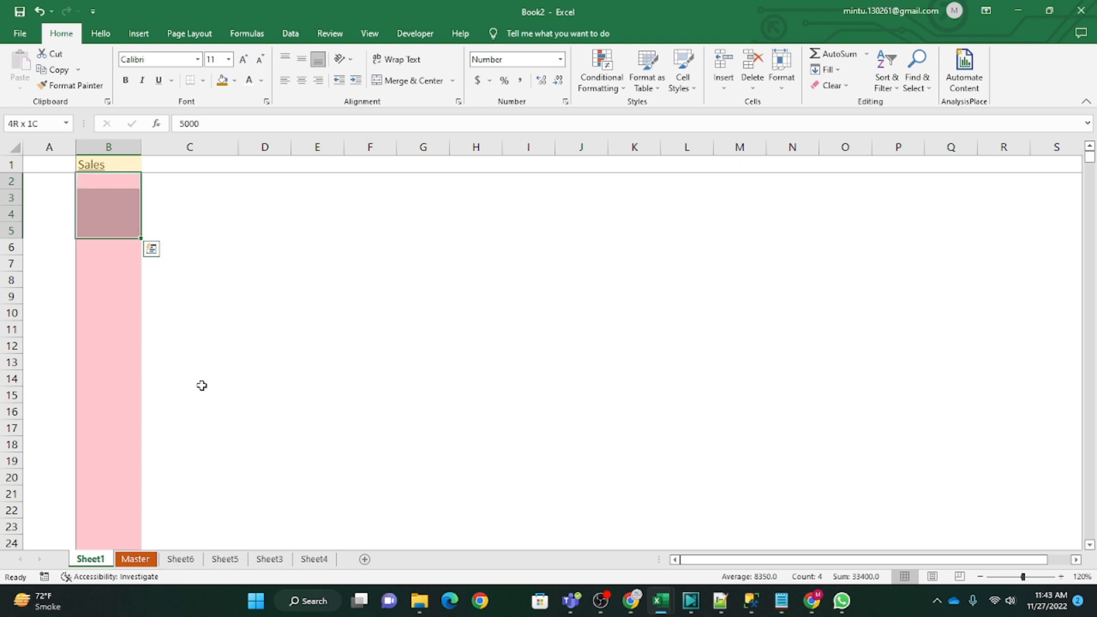
key("Up")
key("Down")
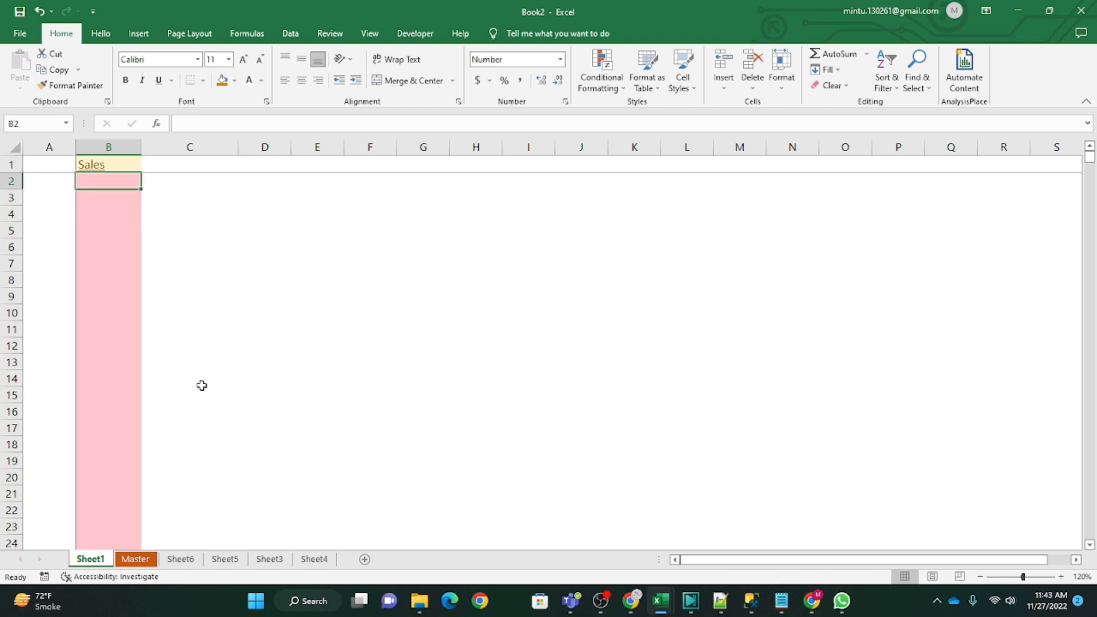
Step: Clear the conditional formatting rules from all Sales cells from B2 down to the last worksheet row
key("ctrl+shift+Down")
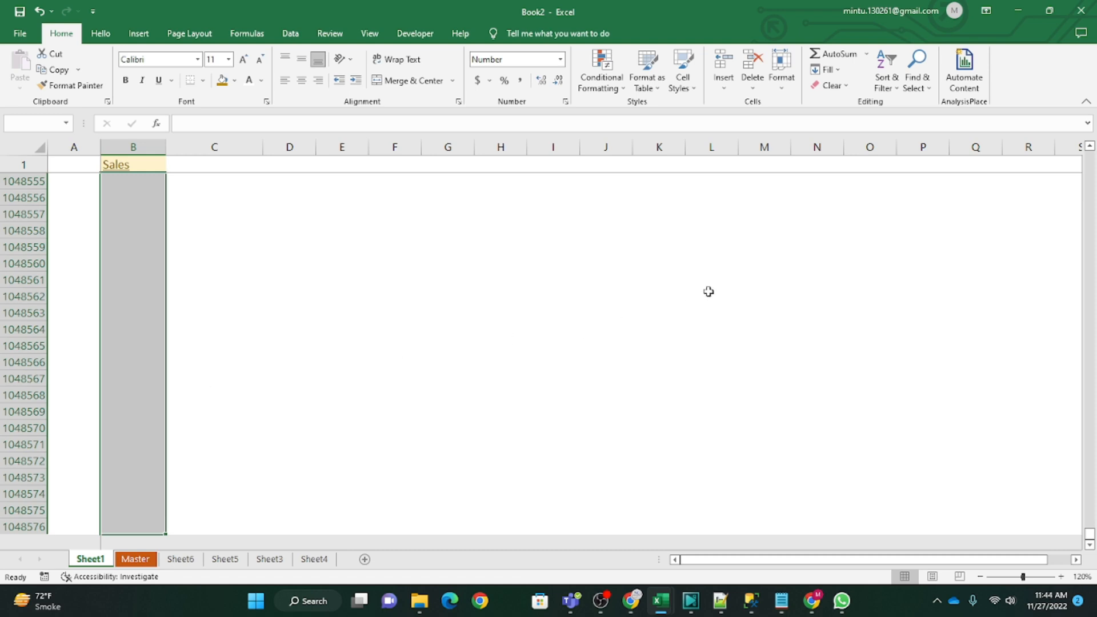
left_click(619, 91)
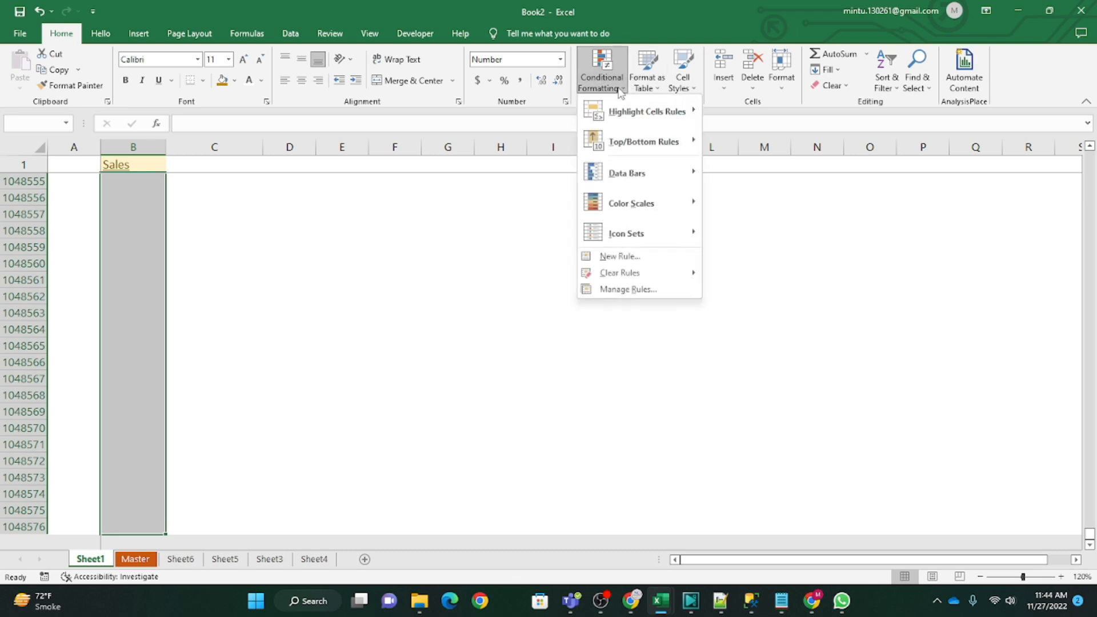
mouse_move(649, 276)
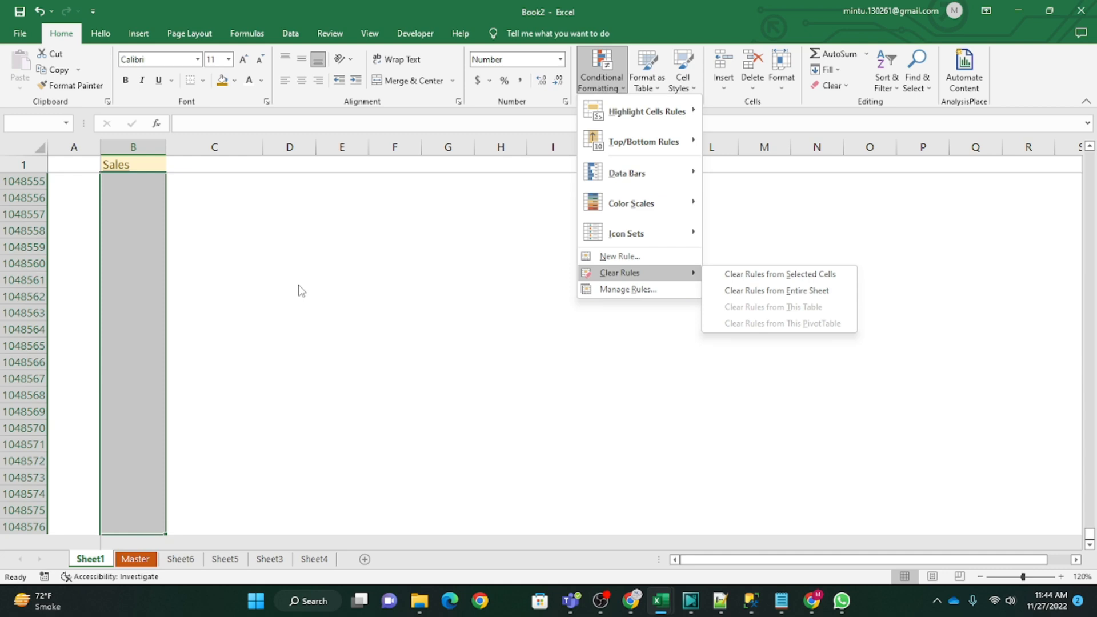
left_click(750, 276)
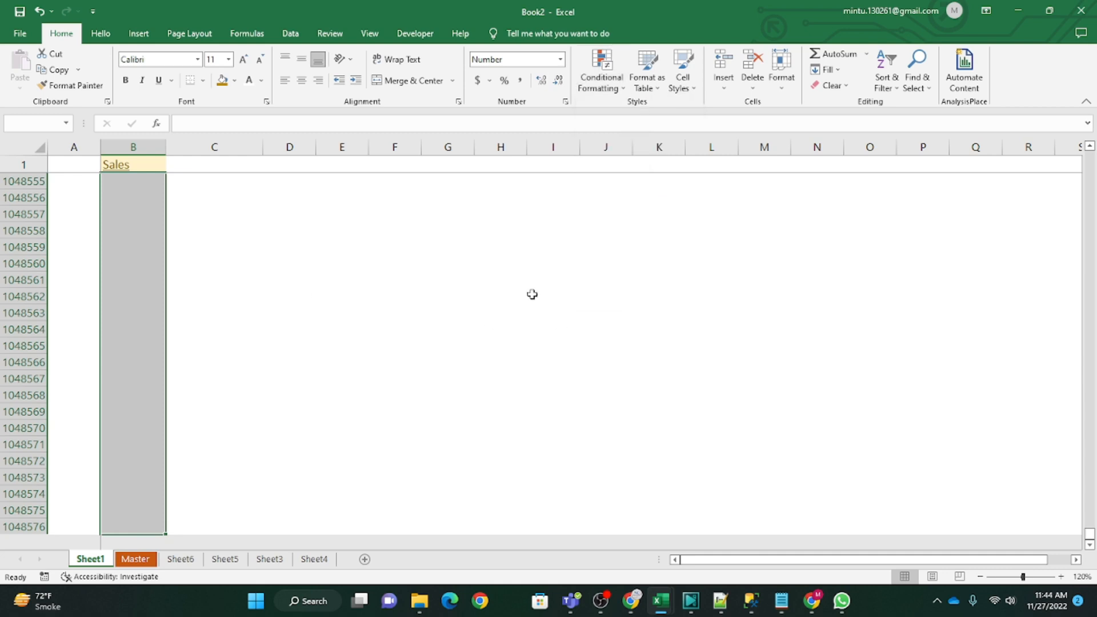
left_click(109, 293)
key("ctrl+Up")
key("Down")
key("Down")
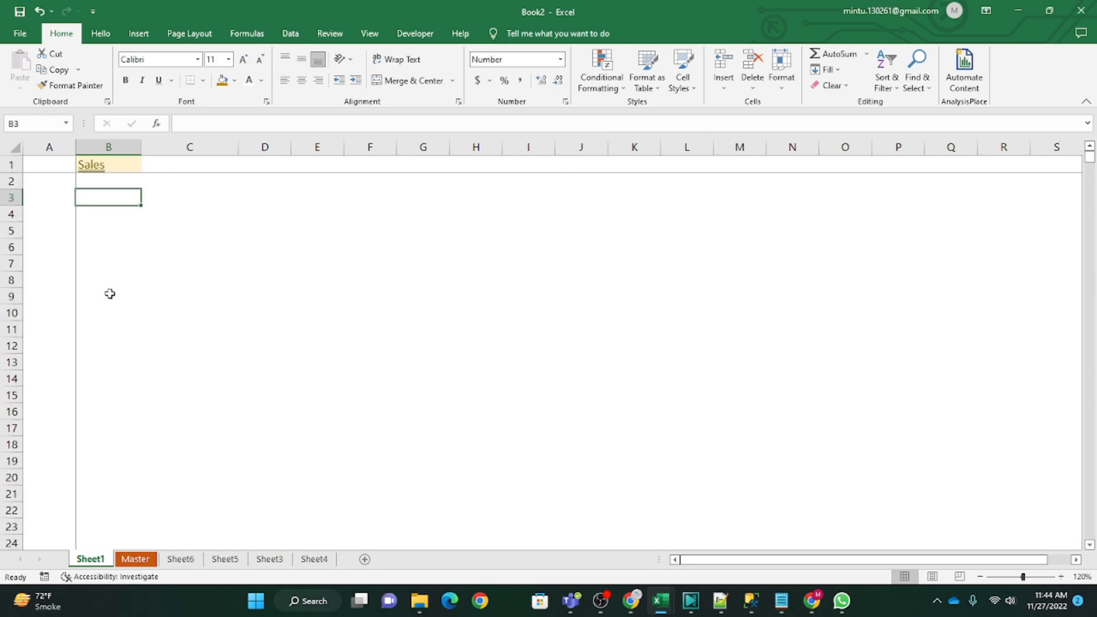
key("Up")
key("Down")
key("Up")
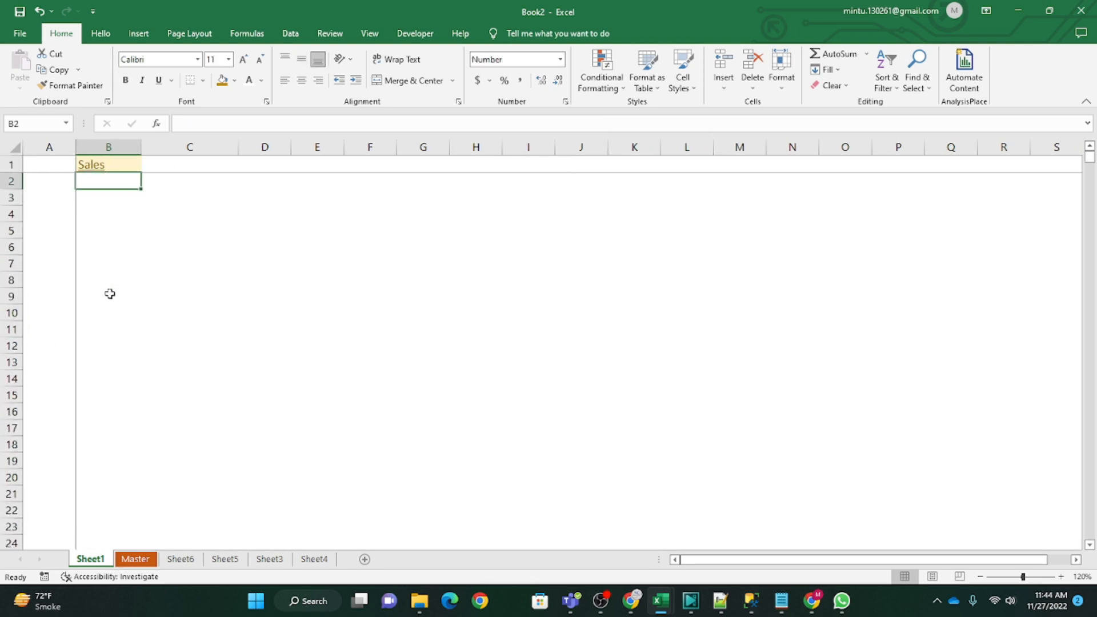
Step: Enter 500 in B3, 8000 in B5 and 20000 in B7 to test the cleared Sales column
key("Down")
type("500")
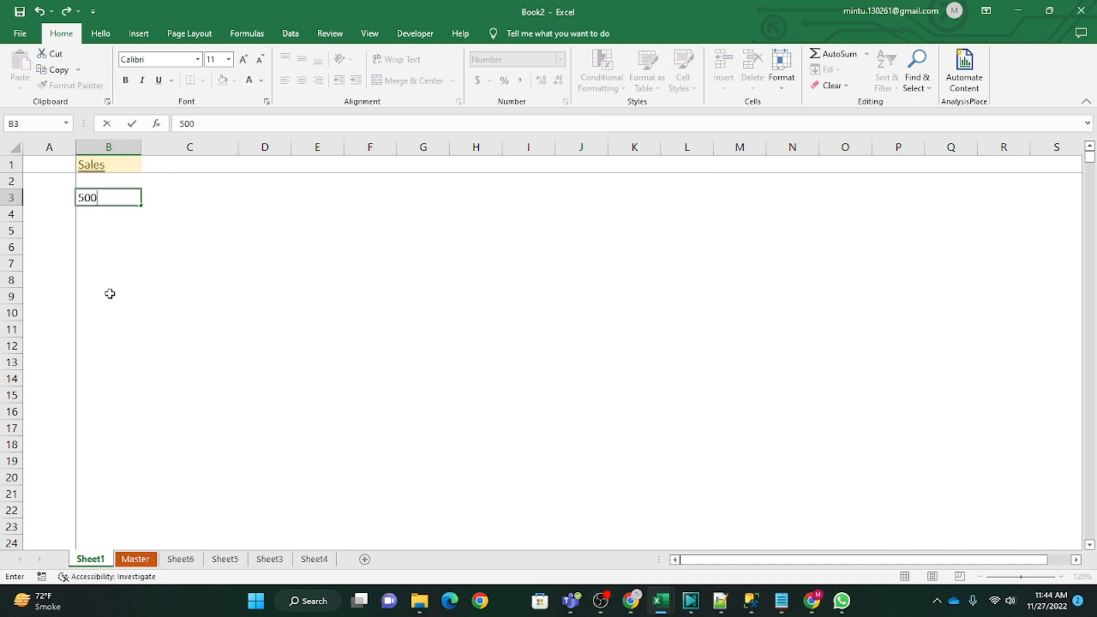
key("Return")
key("Down")
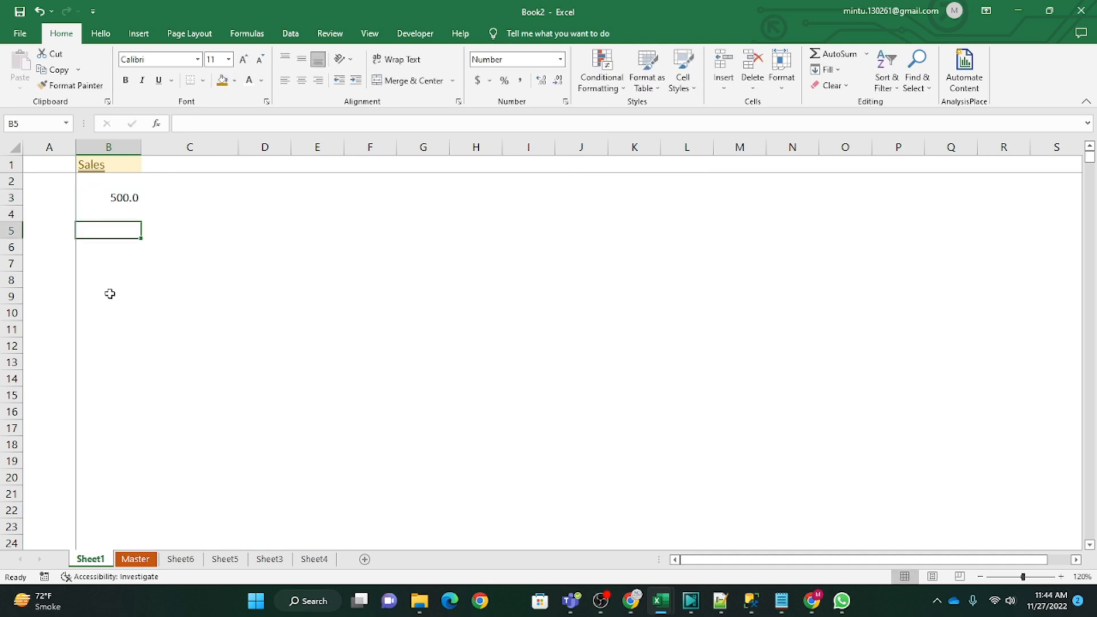
type("8000")
key("Return")
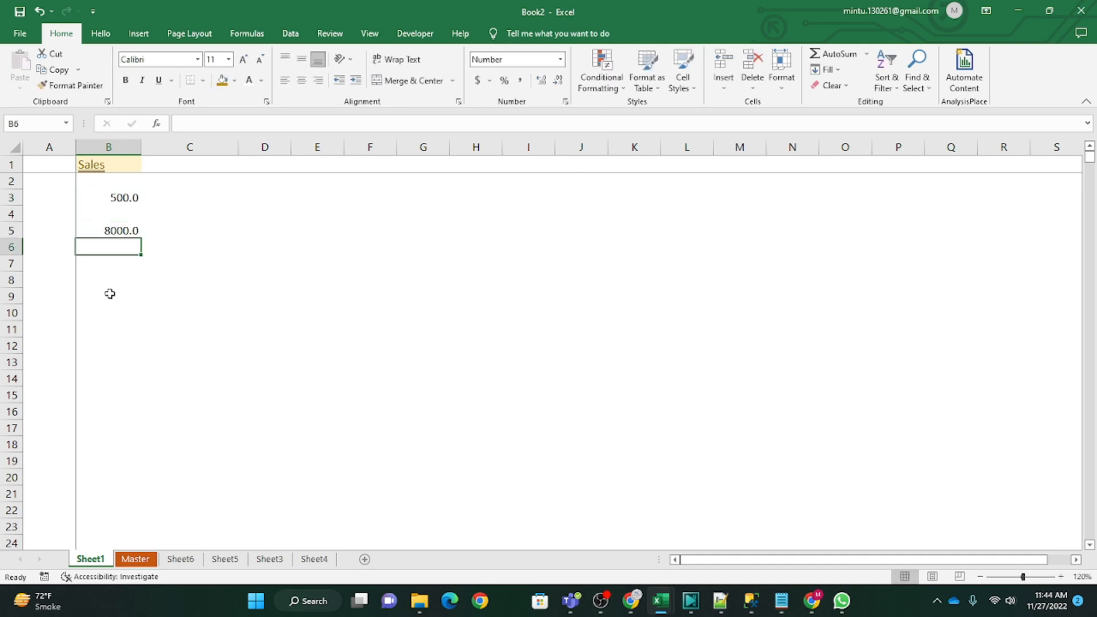
key("Down")
type("200")
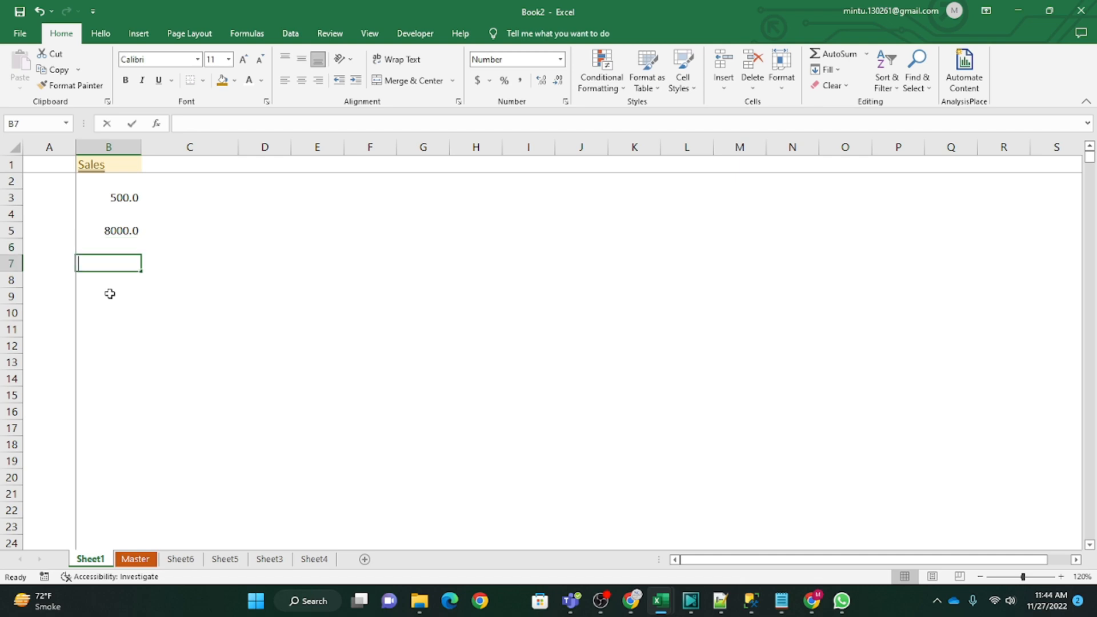
type("00")
key("Return")
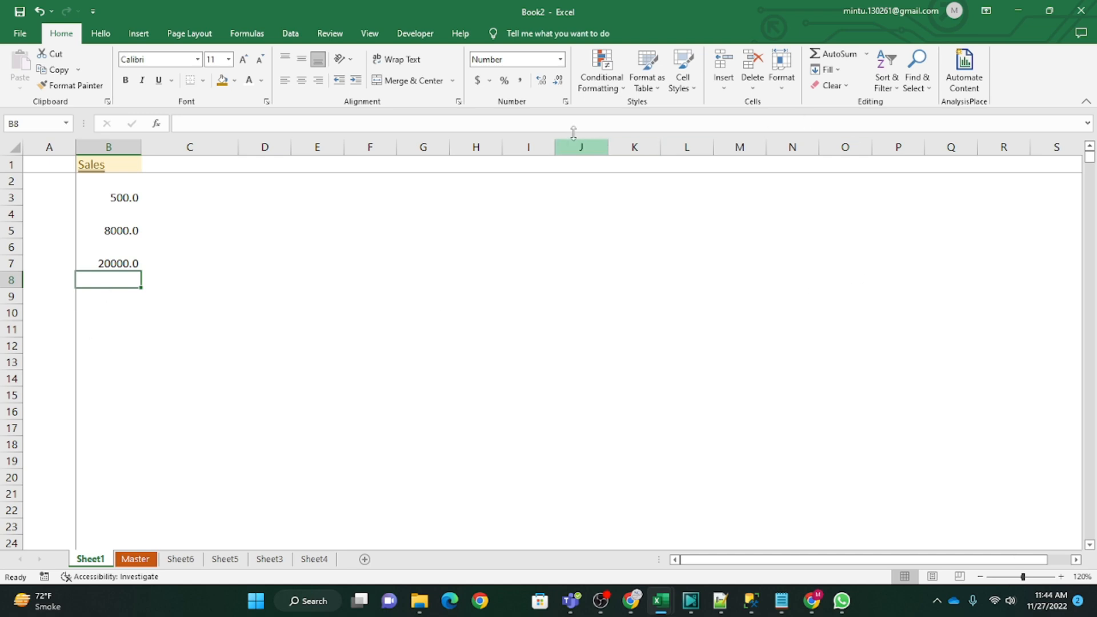
Step: Open the Conditional Formatting options to look at the commands for clearing and managing rules
left_click(611, 90)
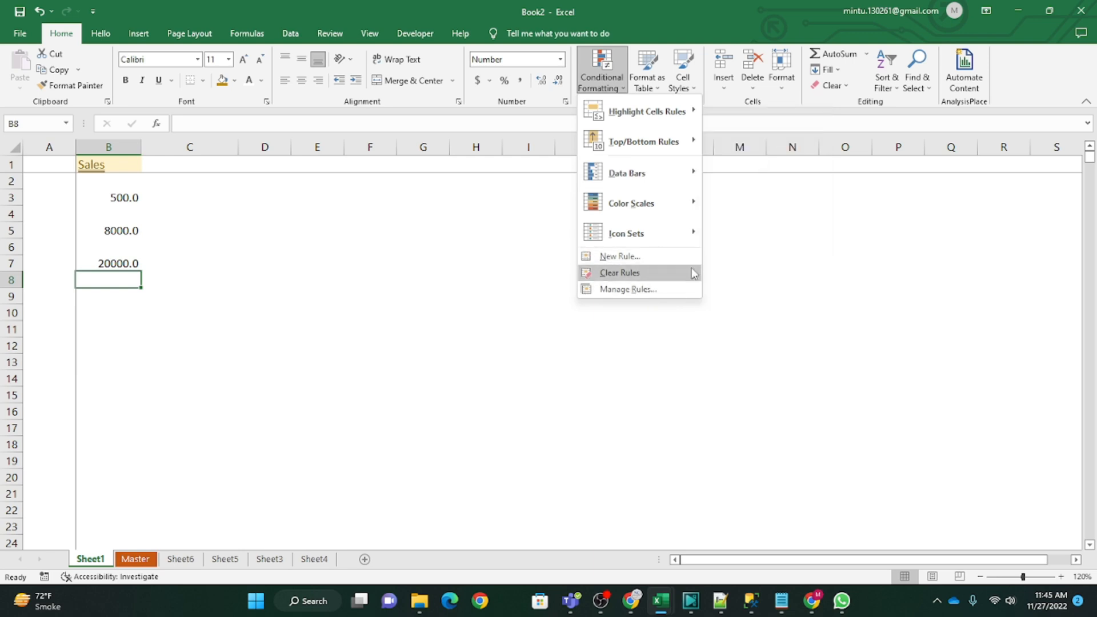
mouse_move(693, 273)
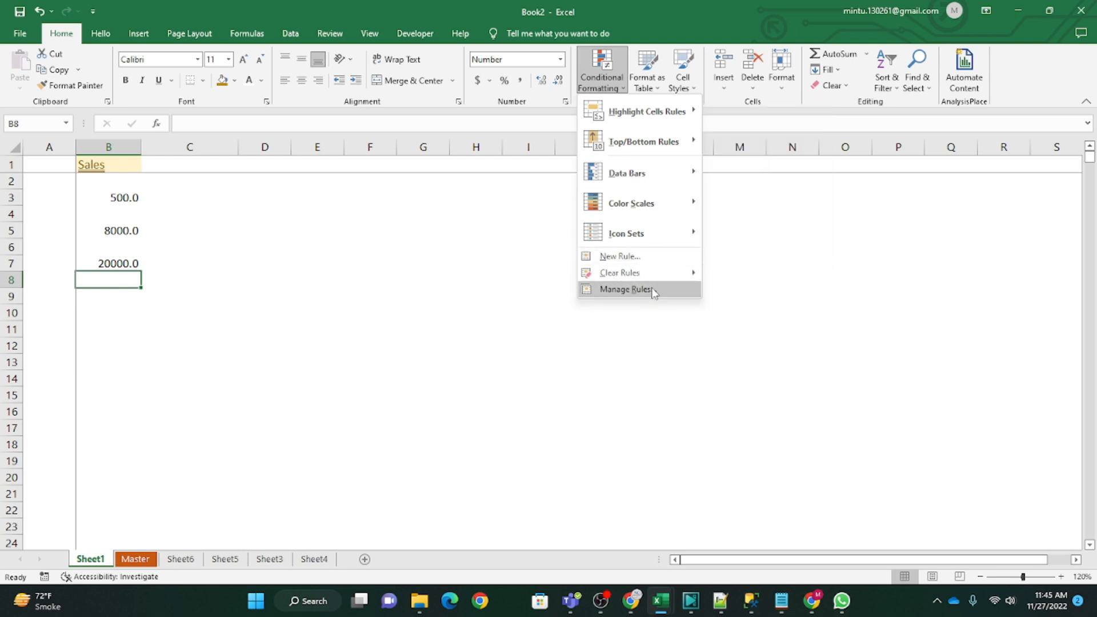